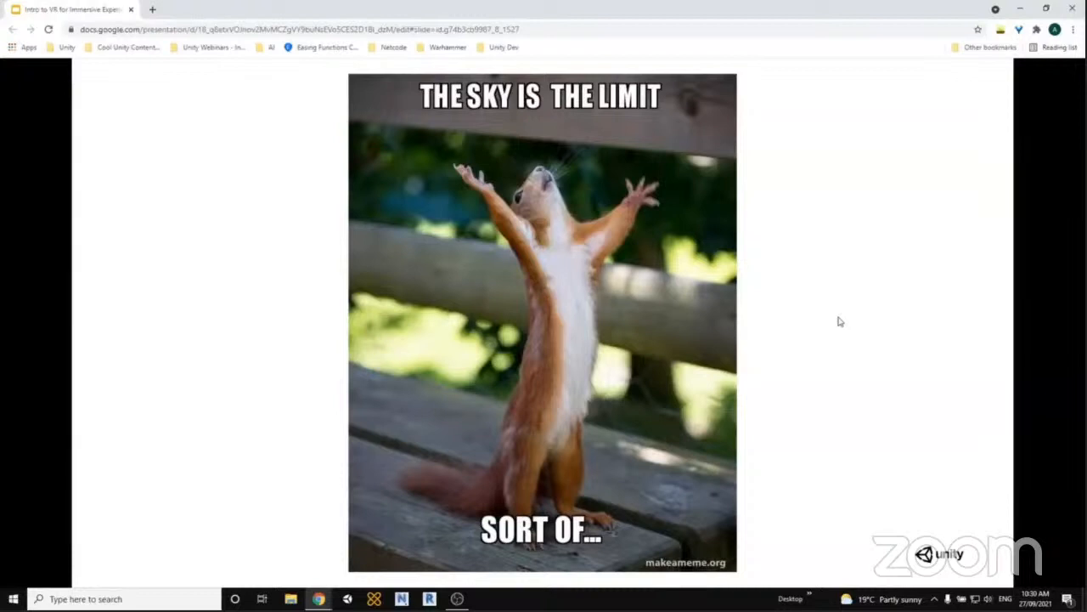
key(Right)
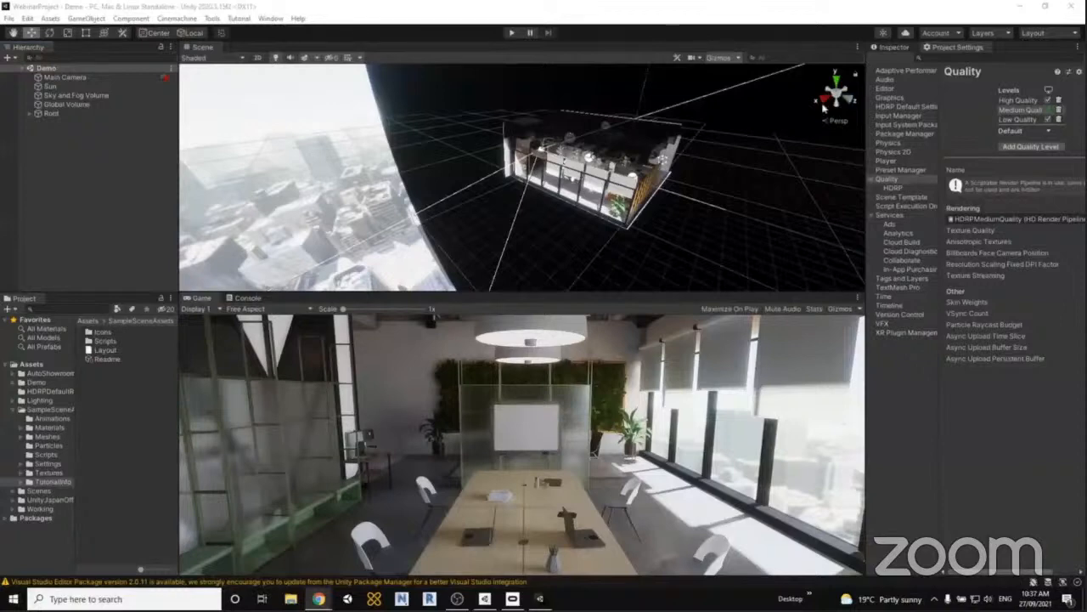
right_drag(586, 112, 689, 171)
key(w)
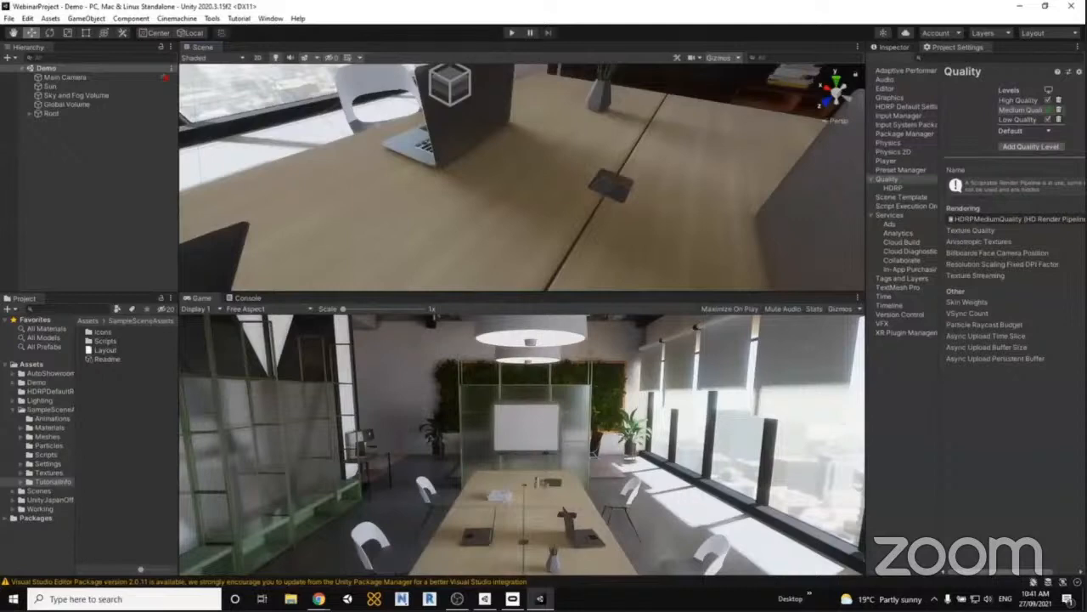
right_drag(510, 222, 620, 100)
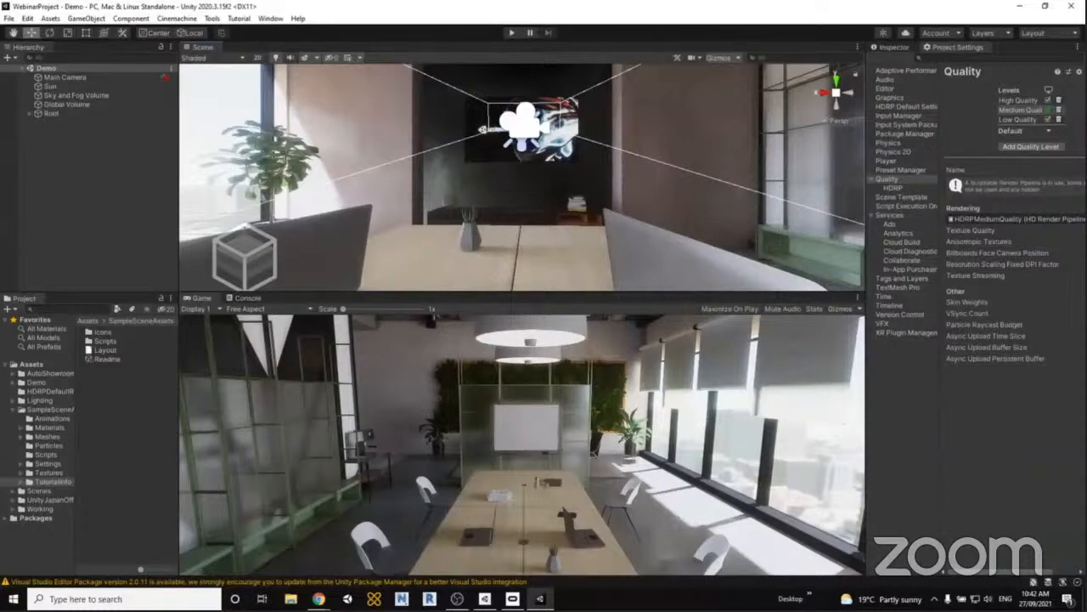
key(alt+Tab)
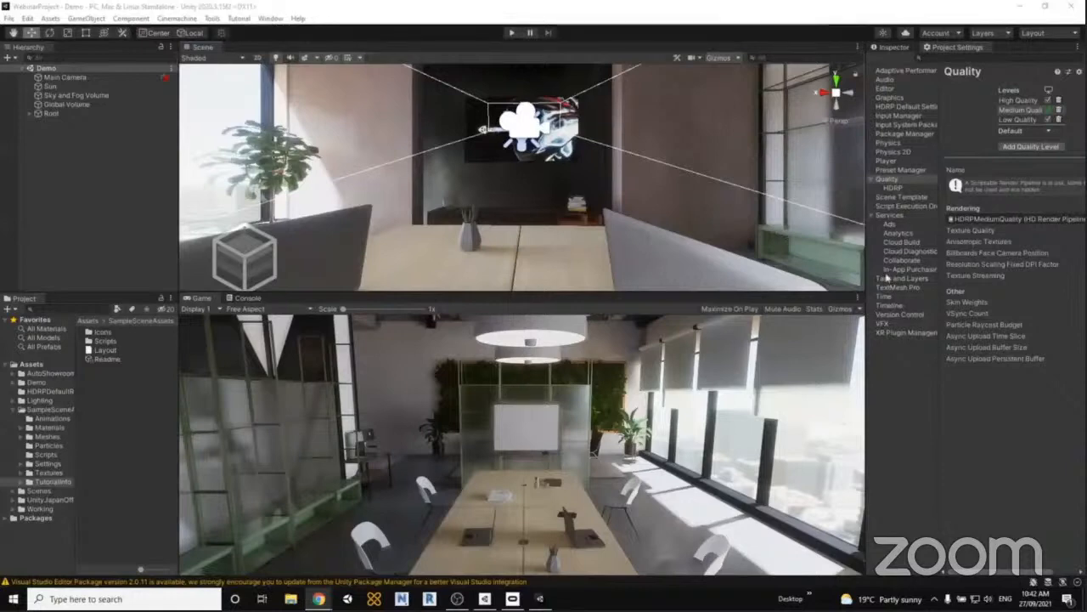
Disable the Motion Blur override in the default volume profile of the project's HDRP Default Settings.
click(912, 107)
click(911, 108)
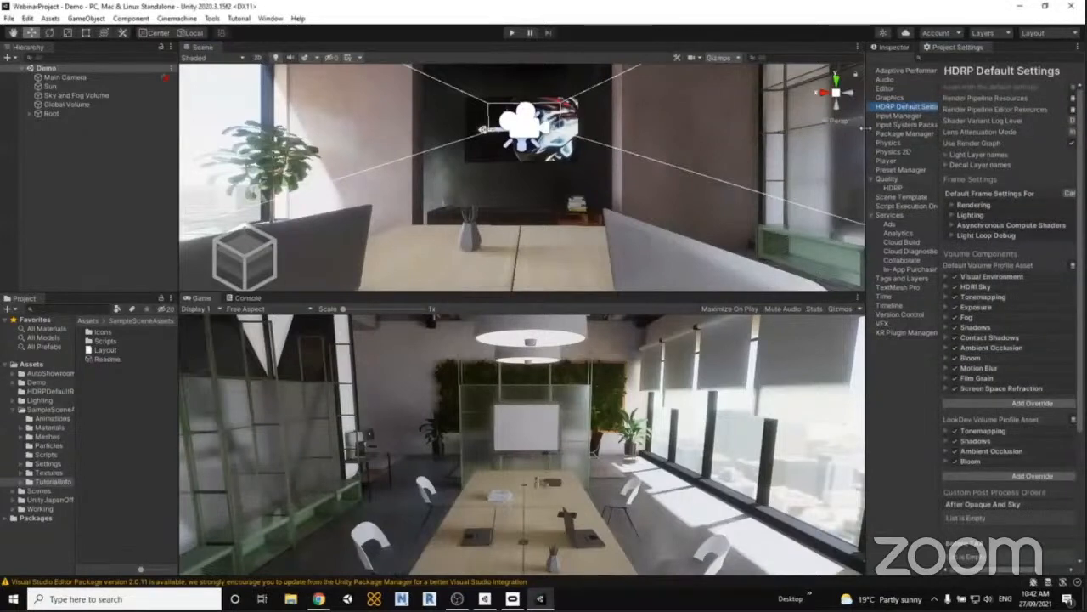
drag(867, 134, 814, 134)
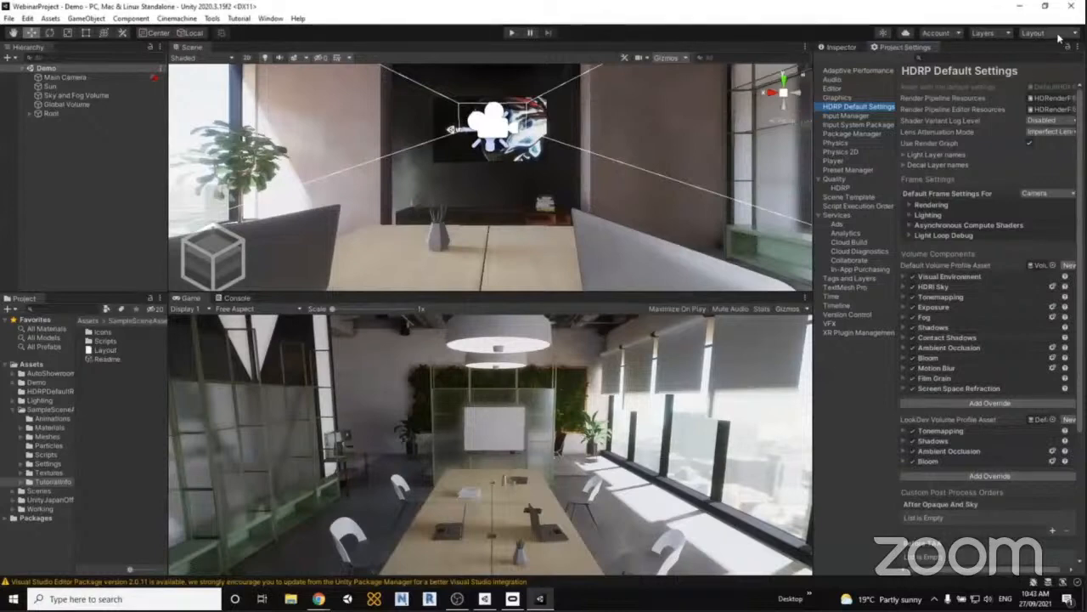
click(28, 18)
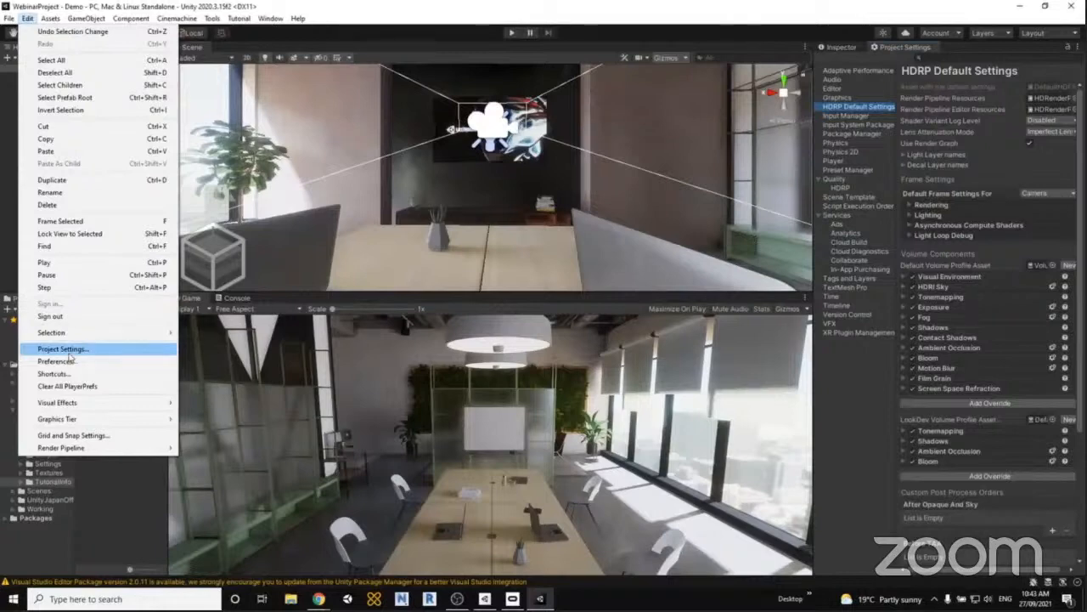
click(822, 13)
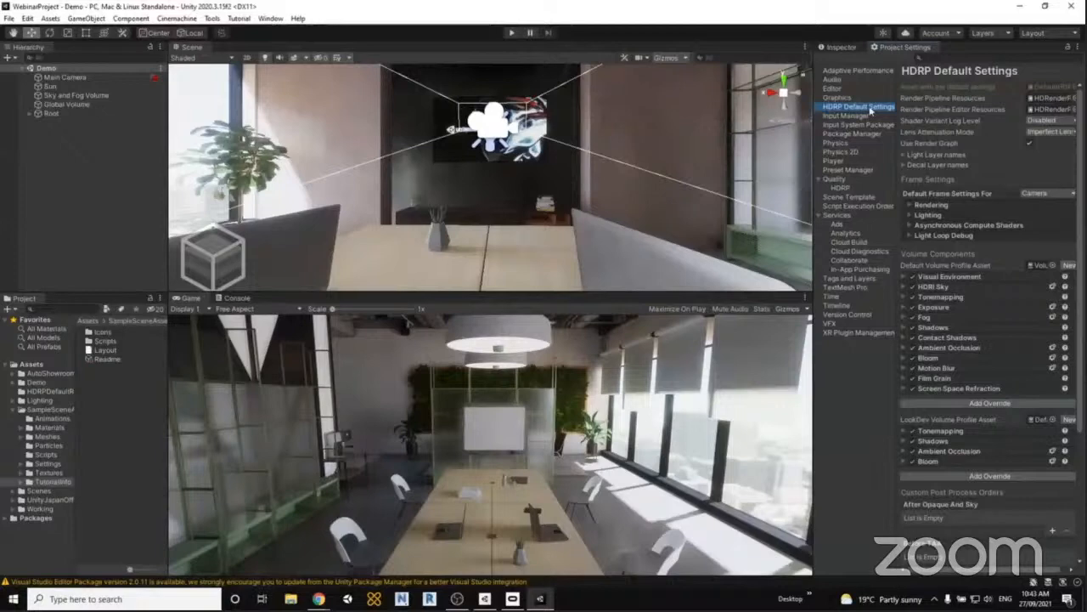
click(914, 368)
Search the Unity Registry packages for "xr" and install XR Plugin Management.
click(272, 18)
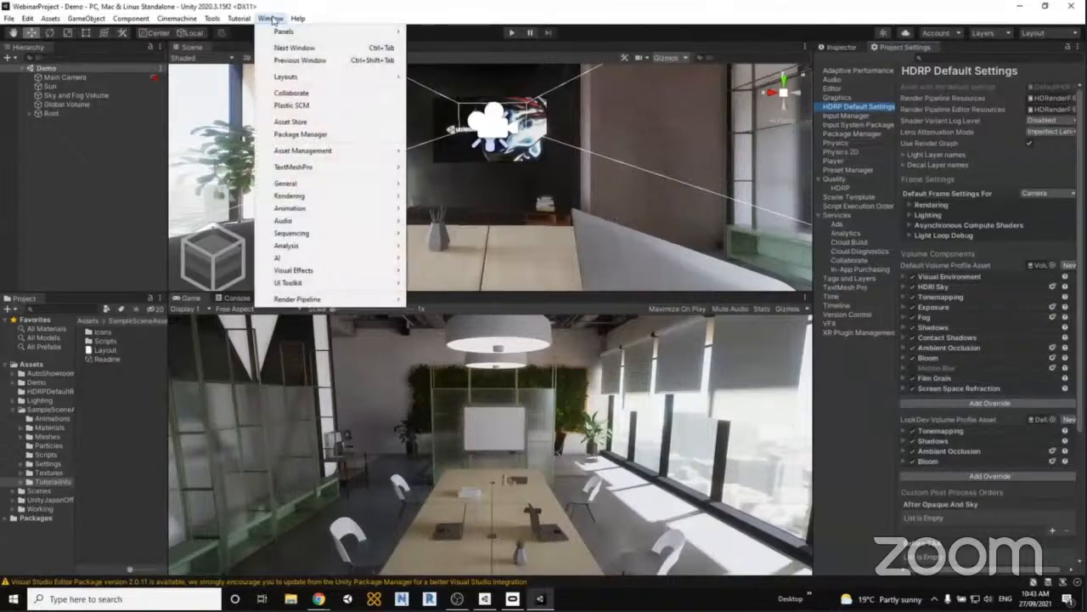
click(300, 134)
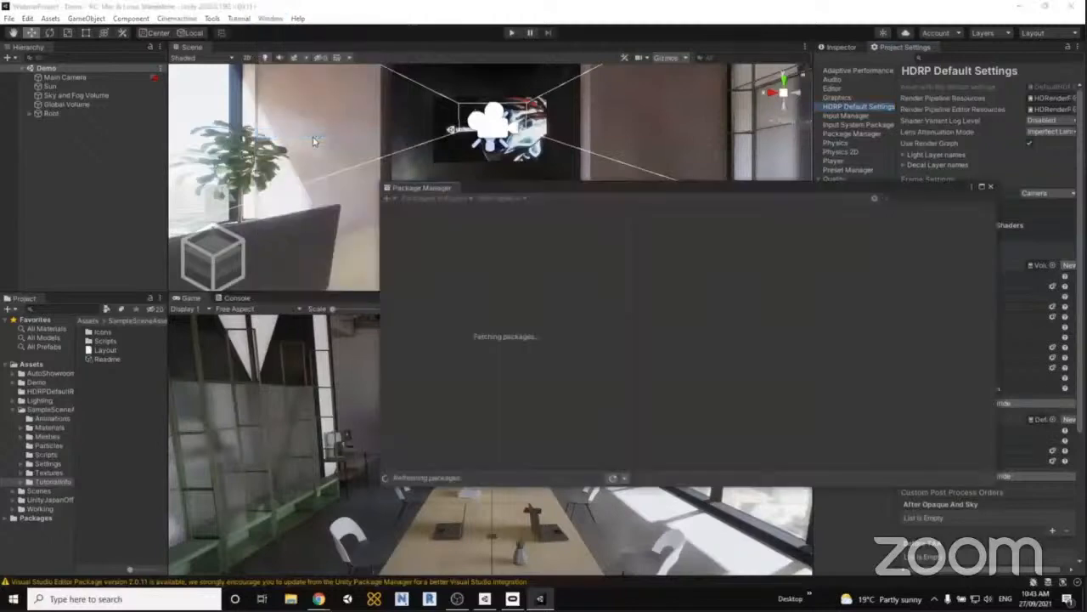
drag(641, 186, 569, 124)
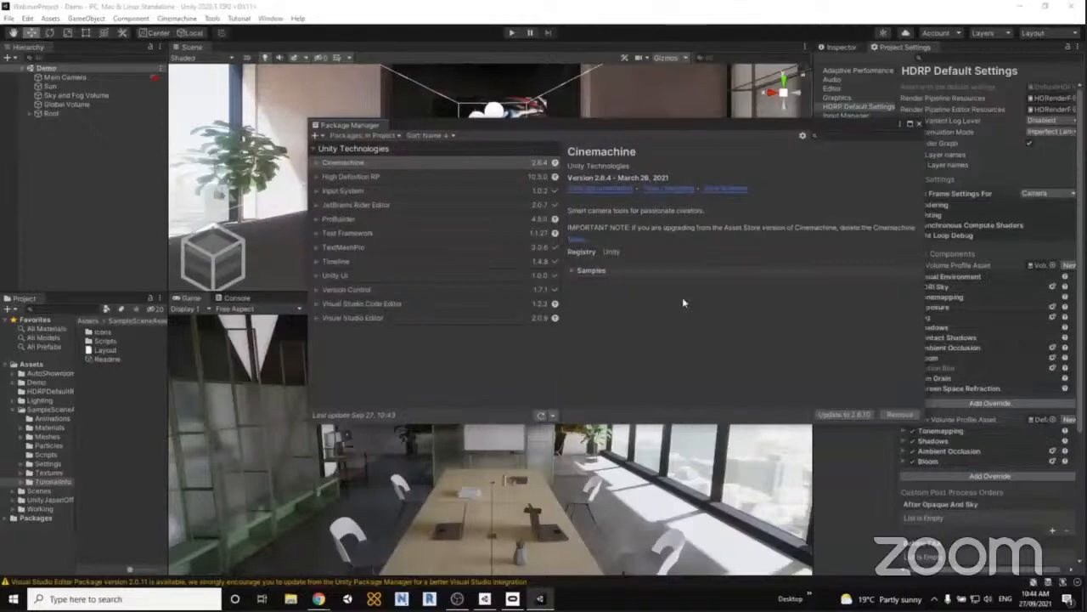
click(348, 136)
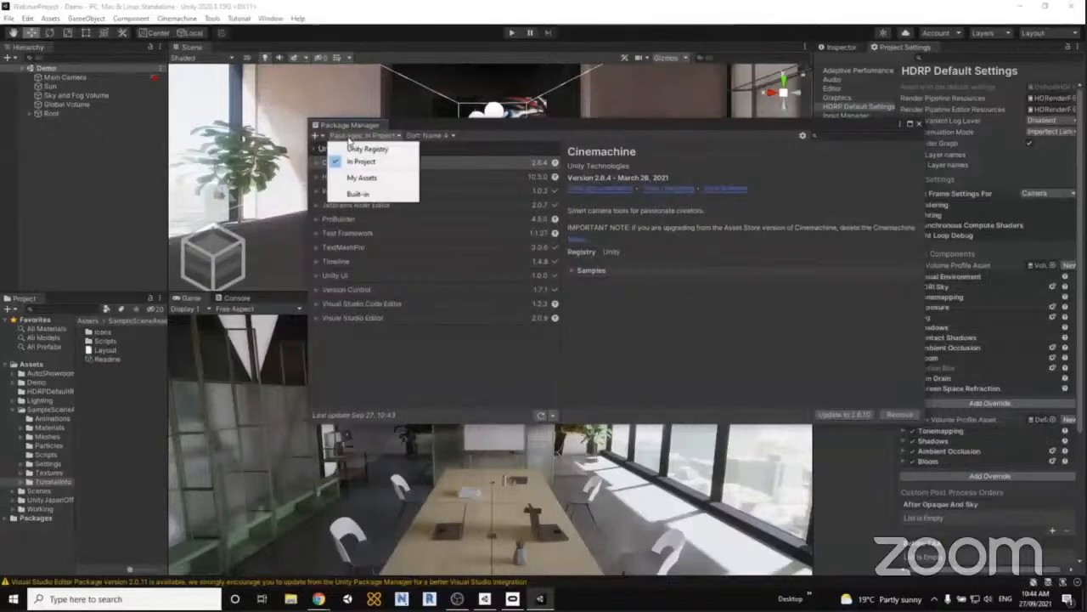
click(368, 150)
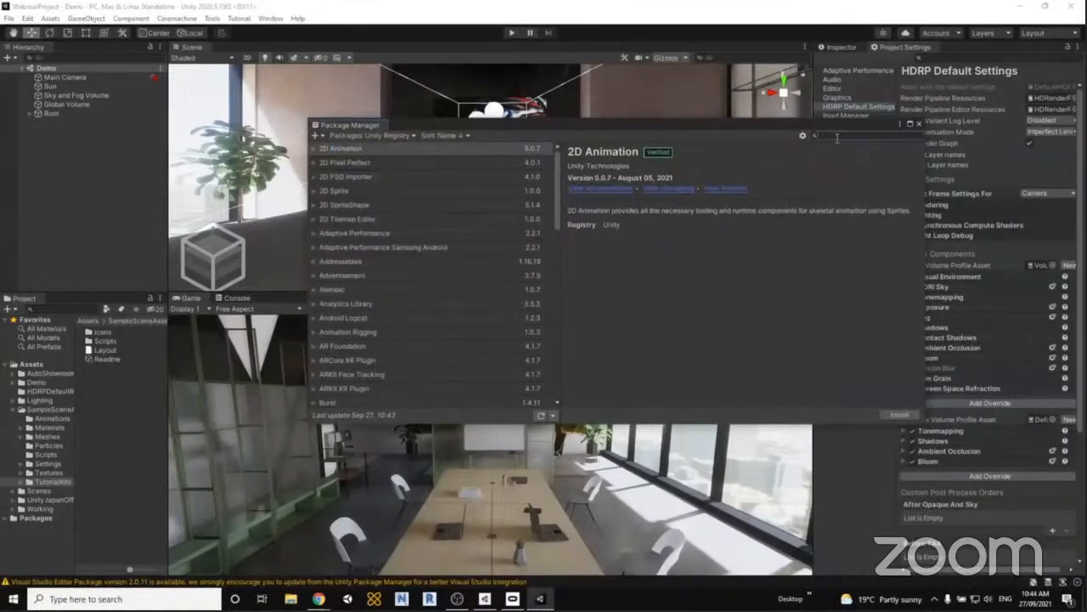
text(xr)
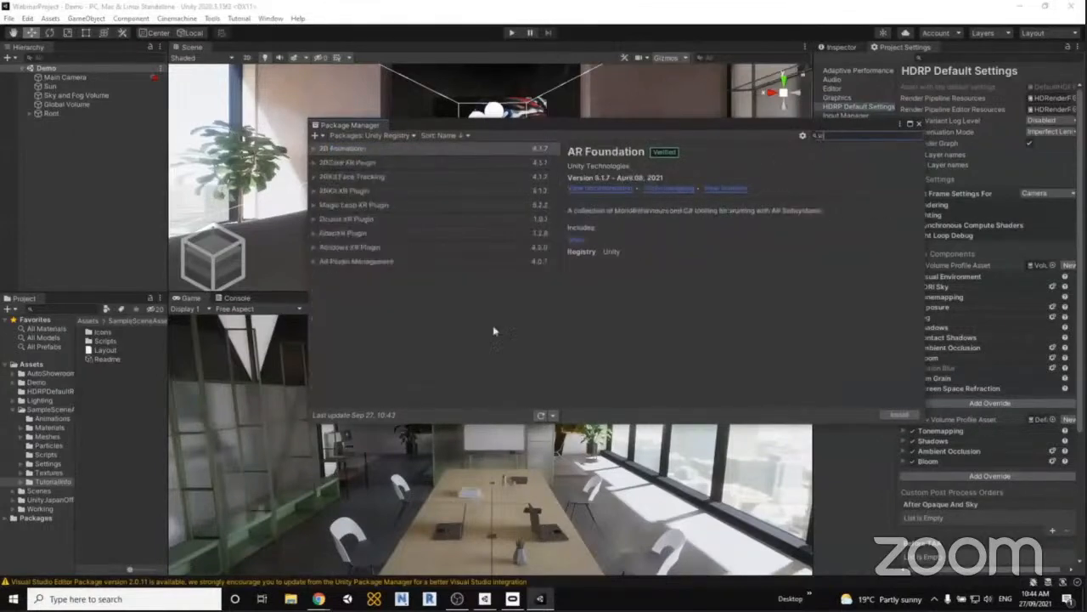
click(403, 265)
click(900, 415)
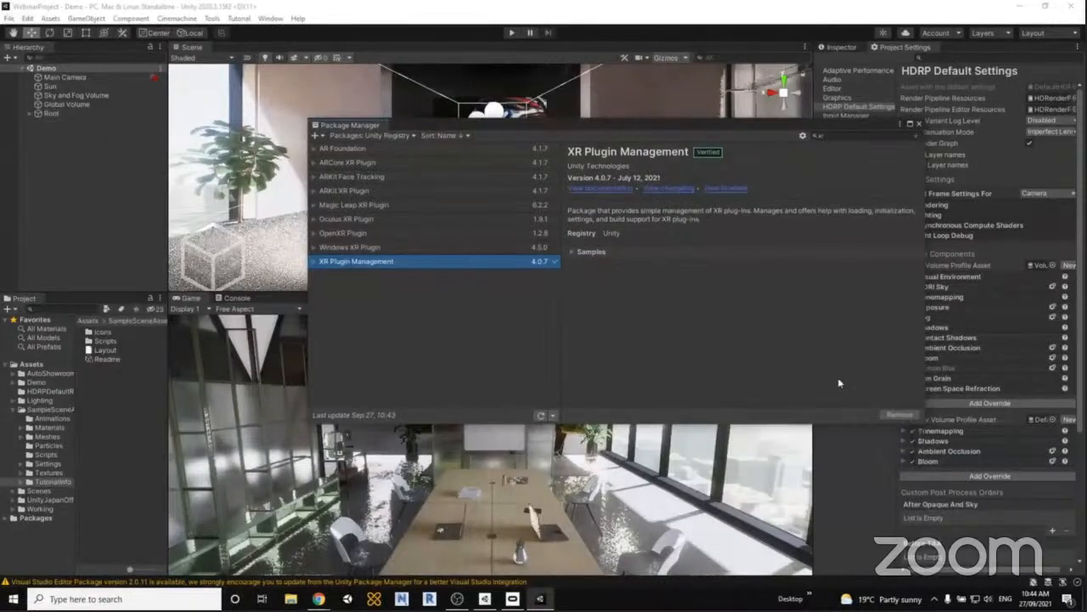
Enable preview packages in the advanced project settings of the Package Manager.
drag(780, 127, 657, 88)
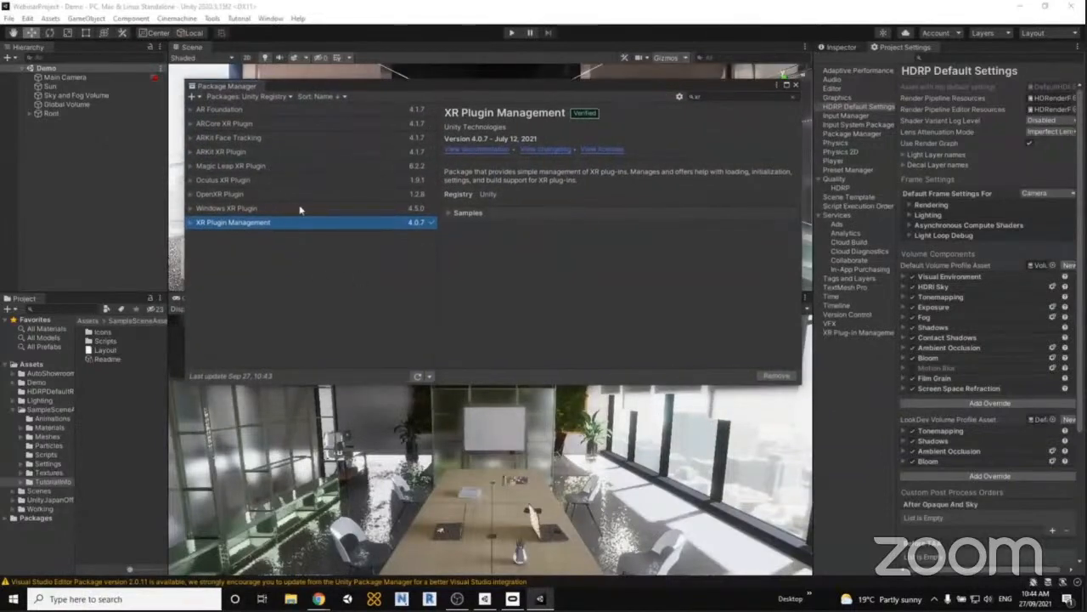
click(679, 98)
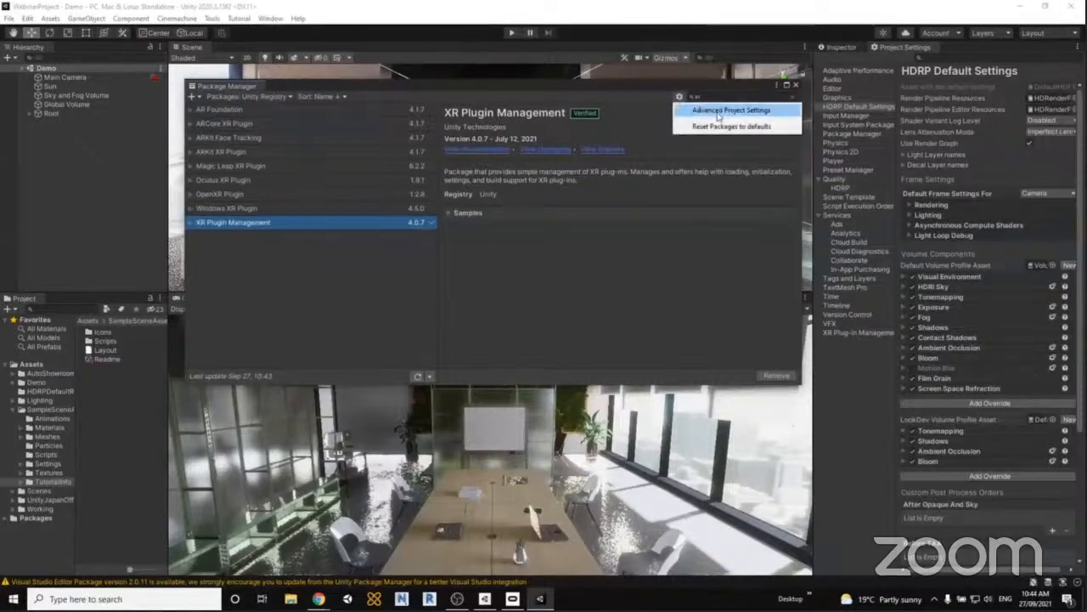
click(719, 112)
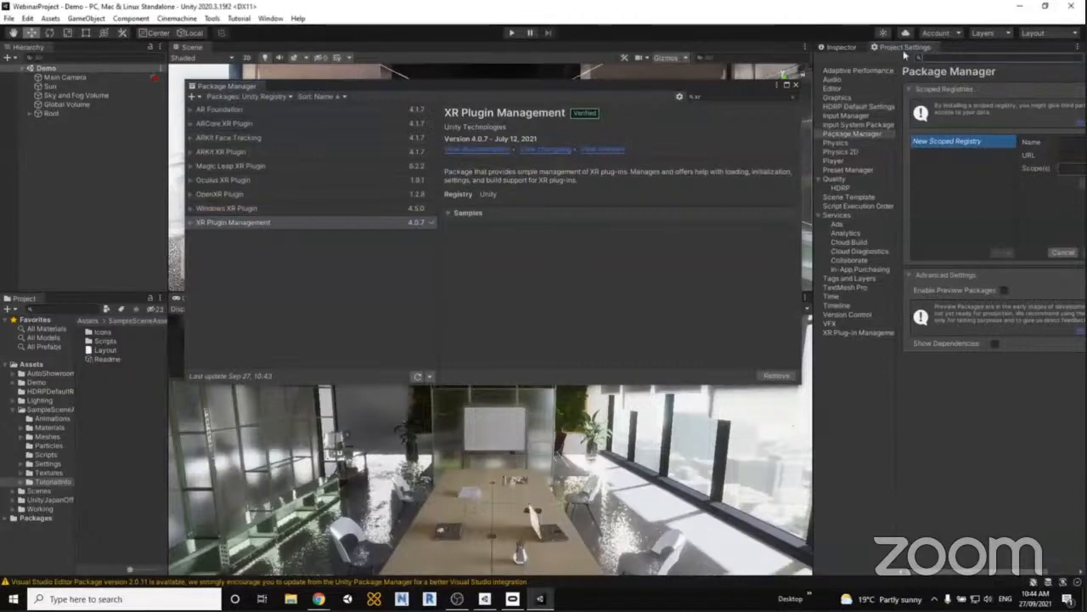
click(1003, 289)
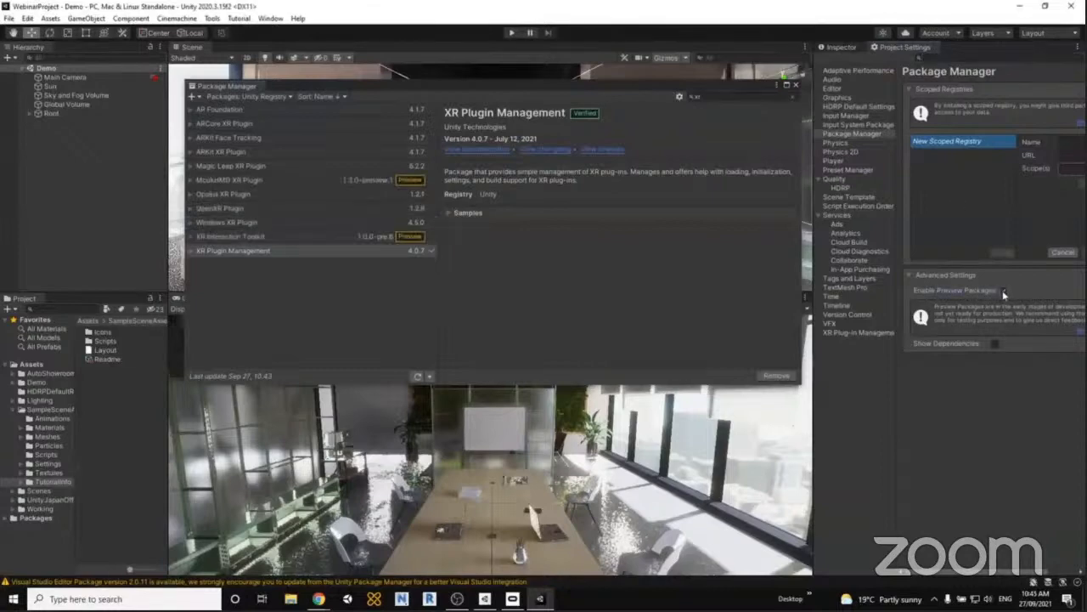
Install the XR Interaction Toolkit 1.0.0-pre.6 preview package from the Unity Registry.
click(240, 236)
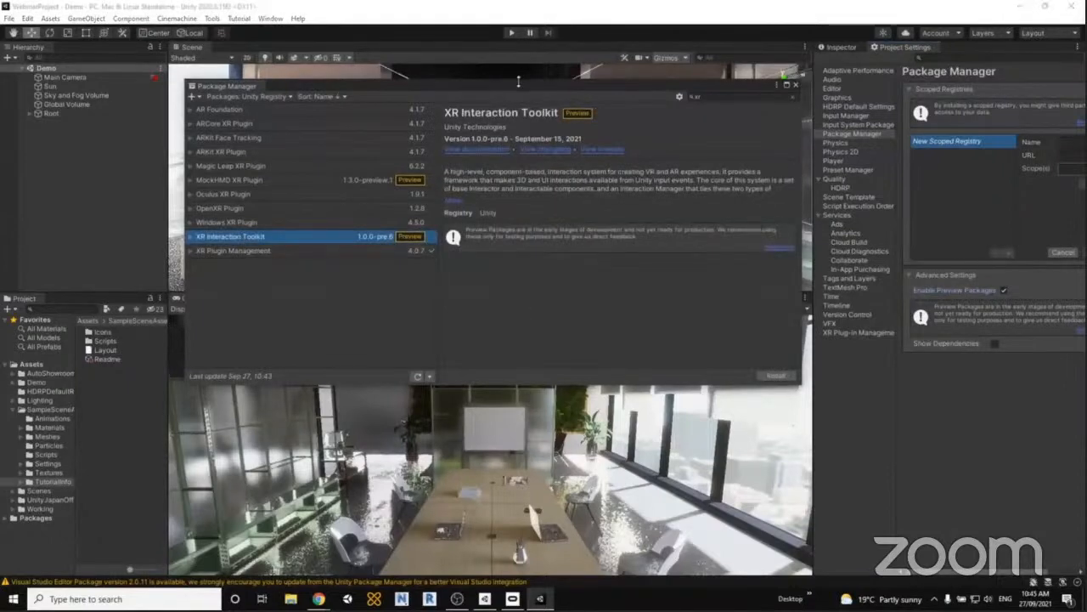
drag(503, 83, 413, 60)
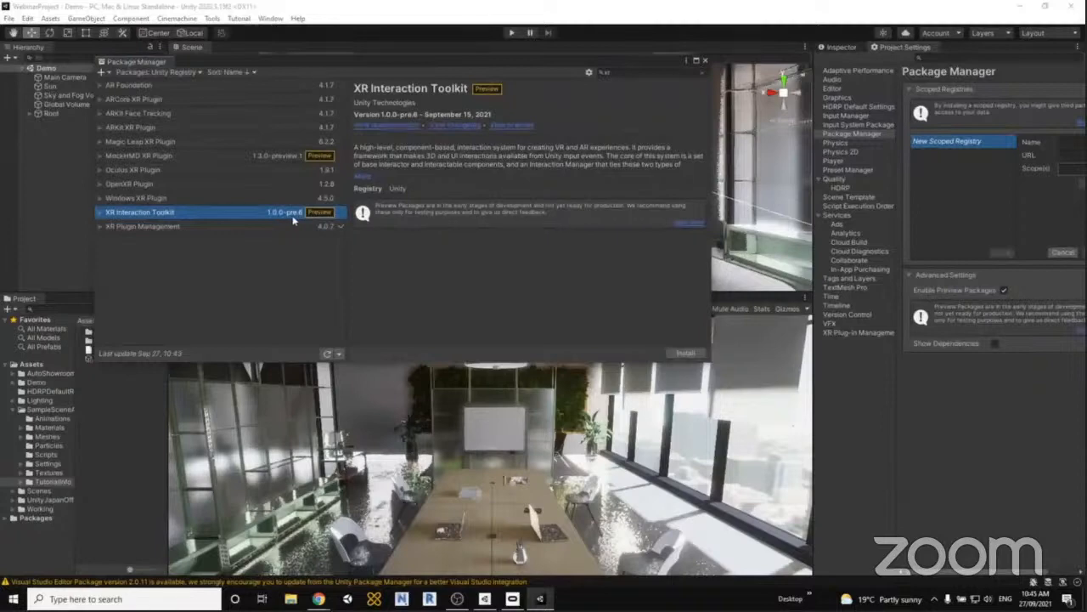
click(688, 353)
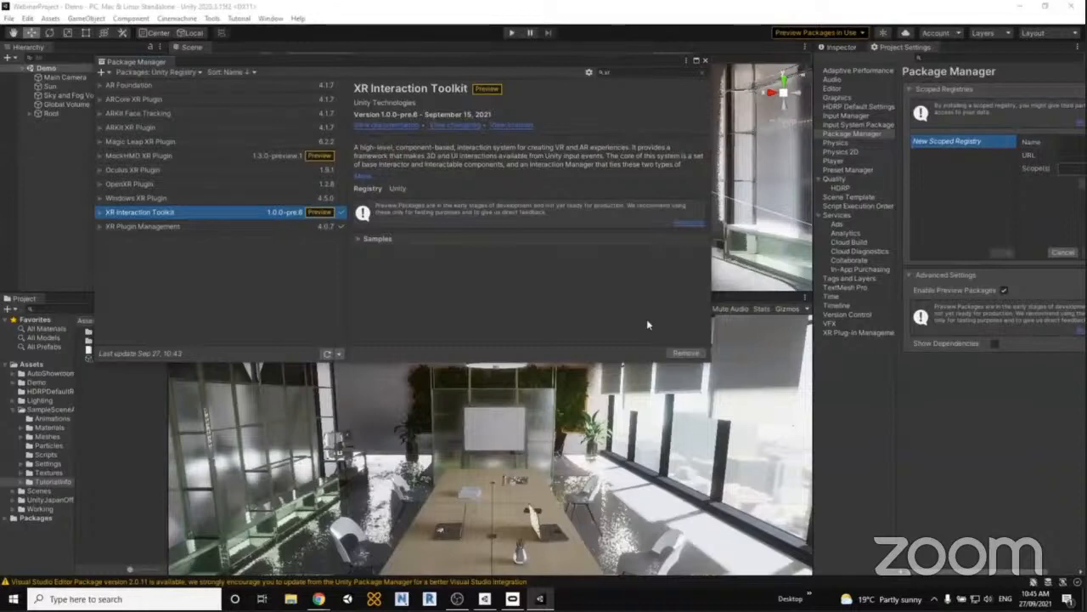
Import the Default Input Actions sample of the XR Interaction Toolkit and close the Package Manager.
click(358, 240)
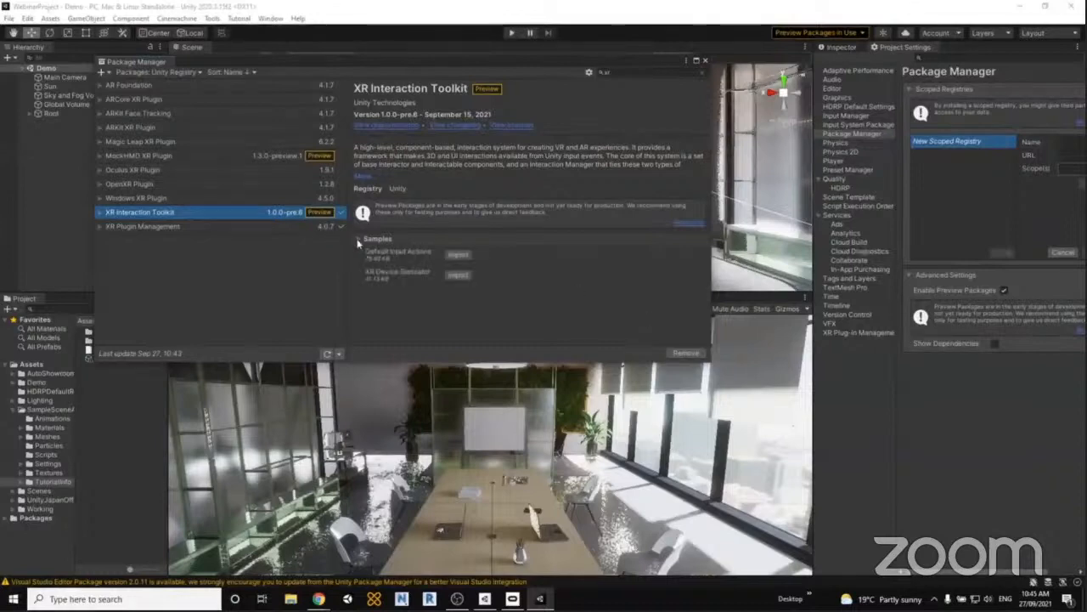
click(458, 255)
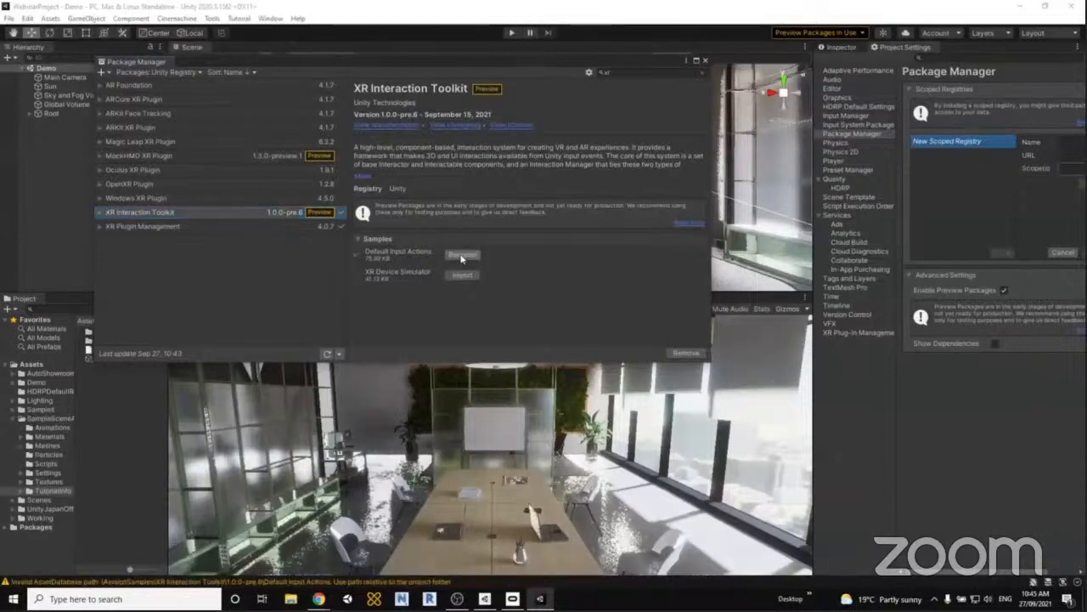
click(705, 61)
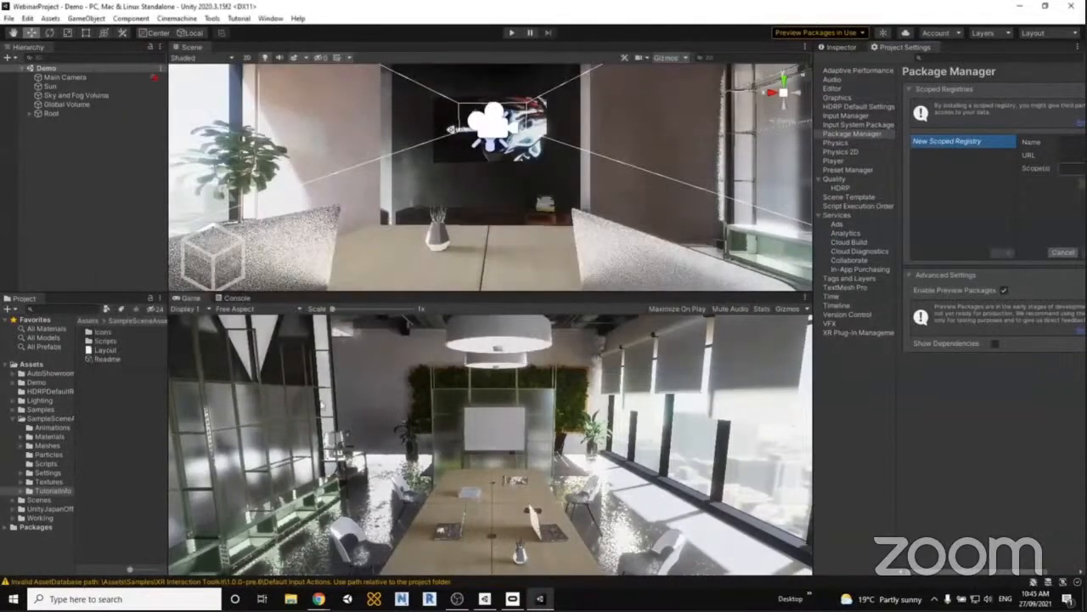
Open the imported Default Input Actions folder under Samples, XR Interaction Toolkit, 1.0.0-pre.6 in the project assets.
drag(164, 442, 214, 442)
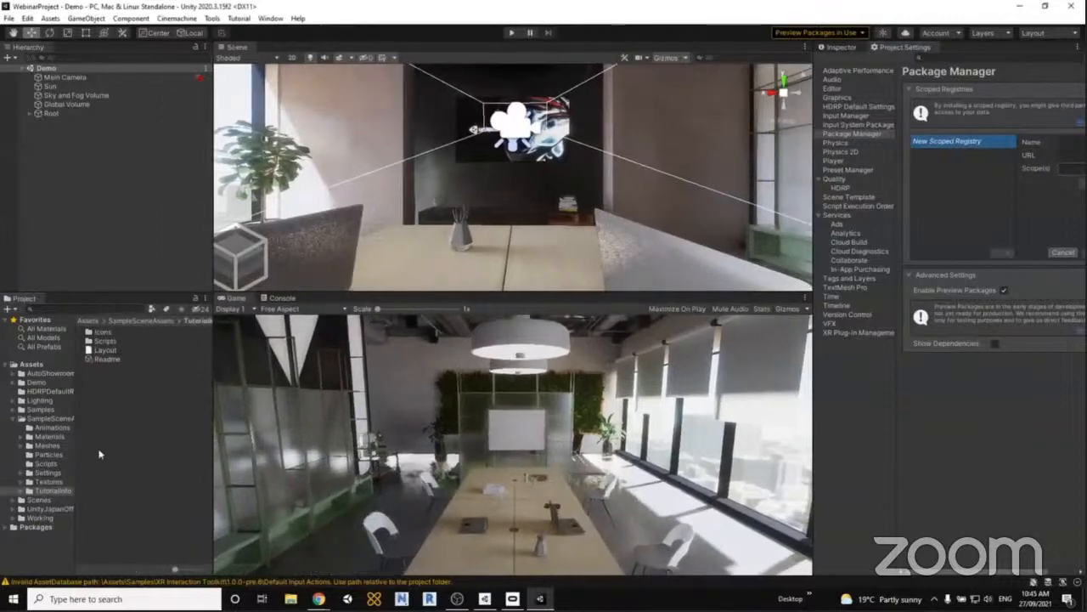
click(38, 410)
click(20, 410)
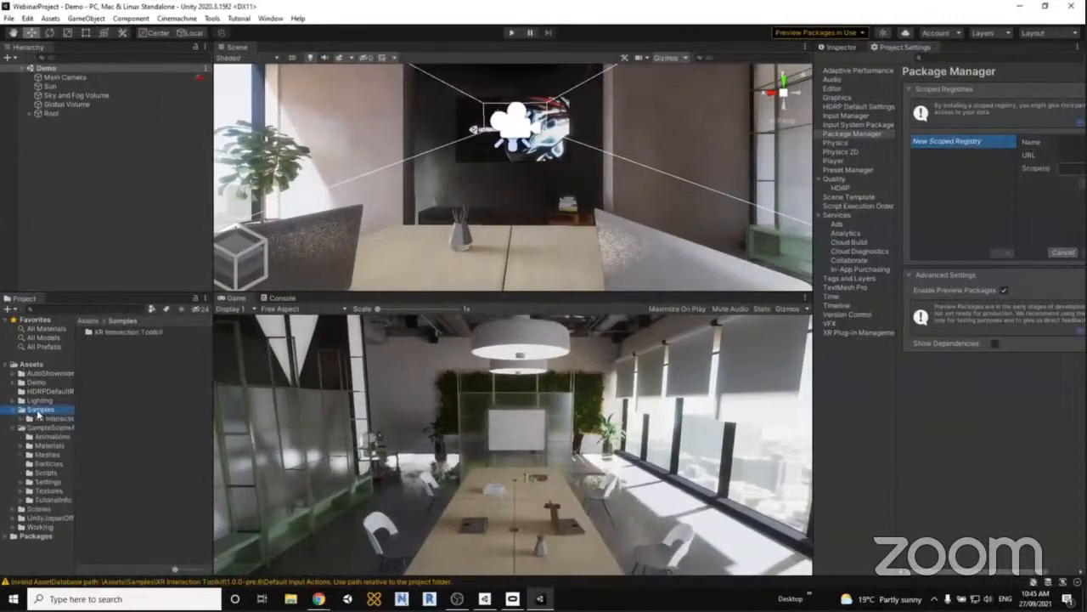
double_click(114, 332)
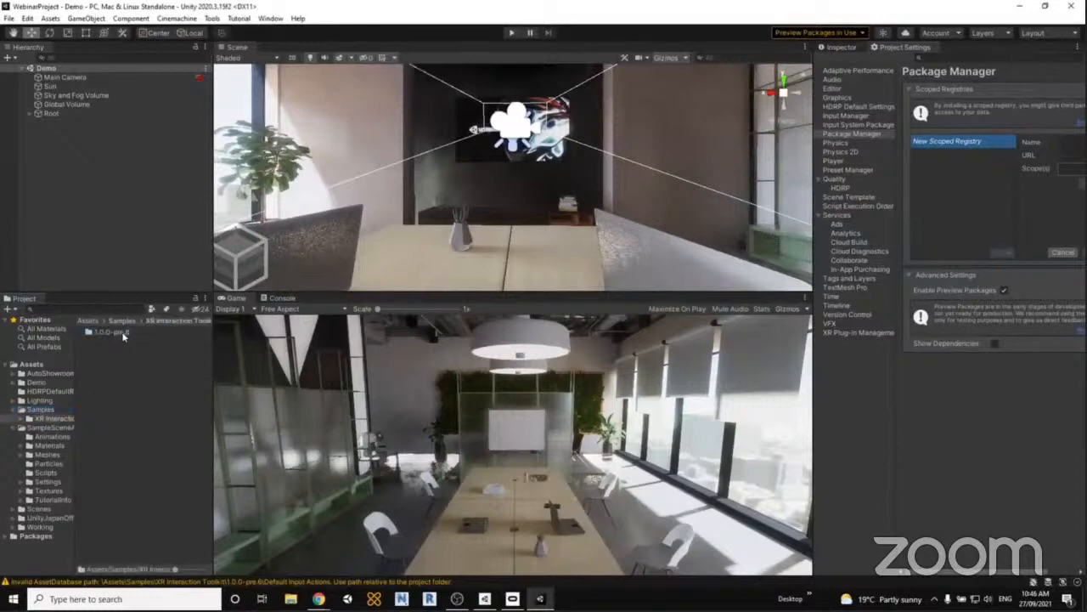
double_click(109, 332)
double_click(122, 332)
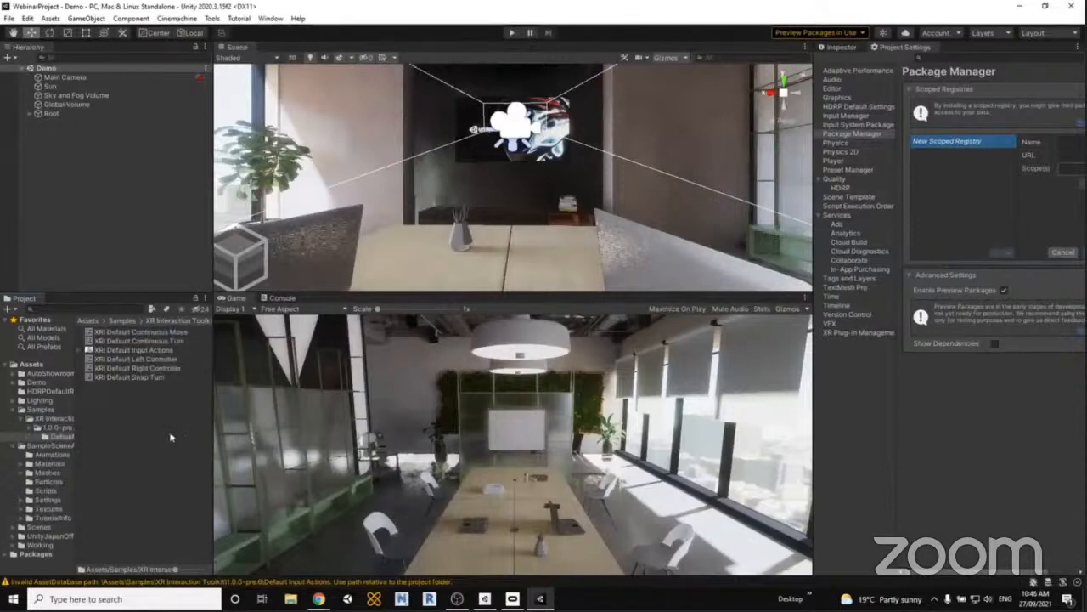
Add the XRI Default Continuous Move preset as the default for ActionBasedContinuousMoveProvider.
click(148, 334)
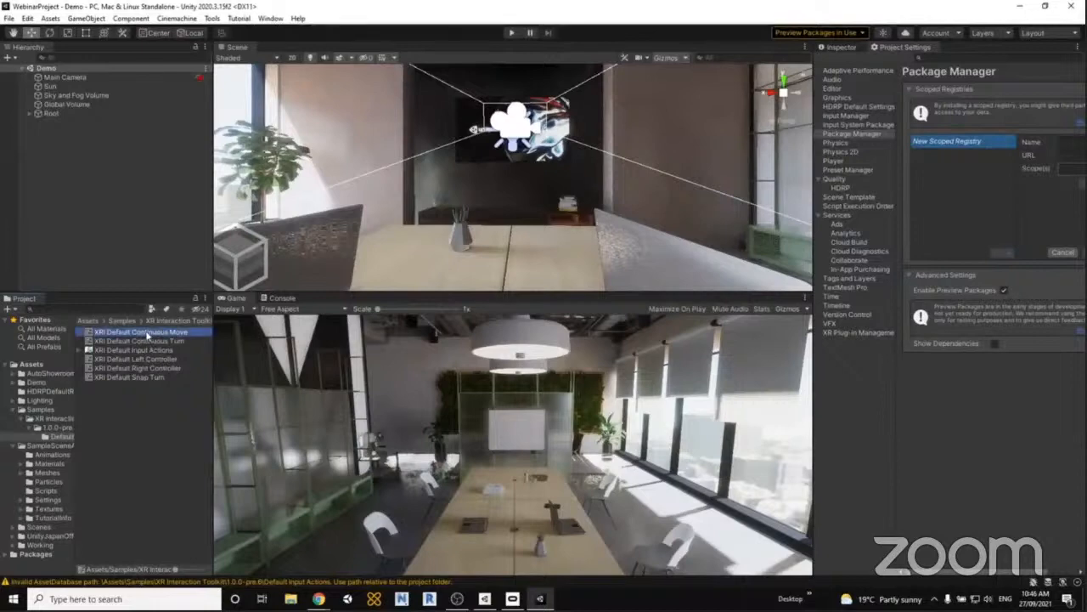
click(843, 46)
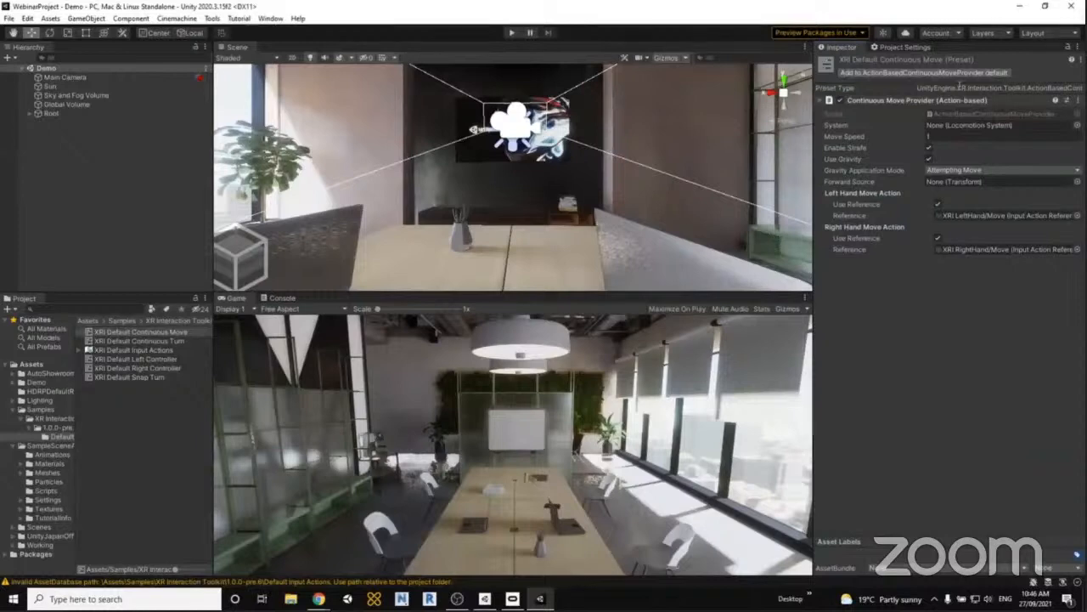
click(903, 74)
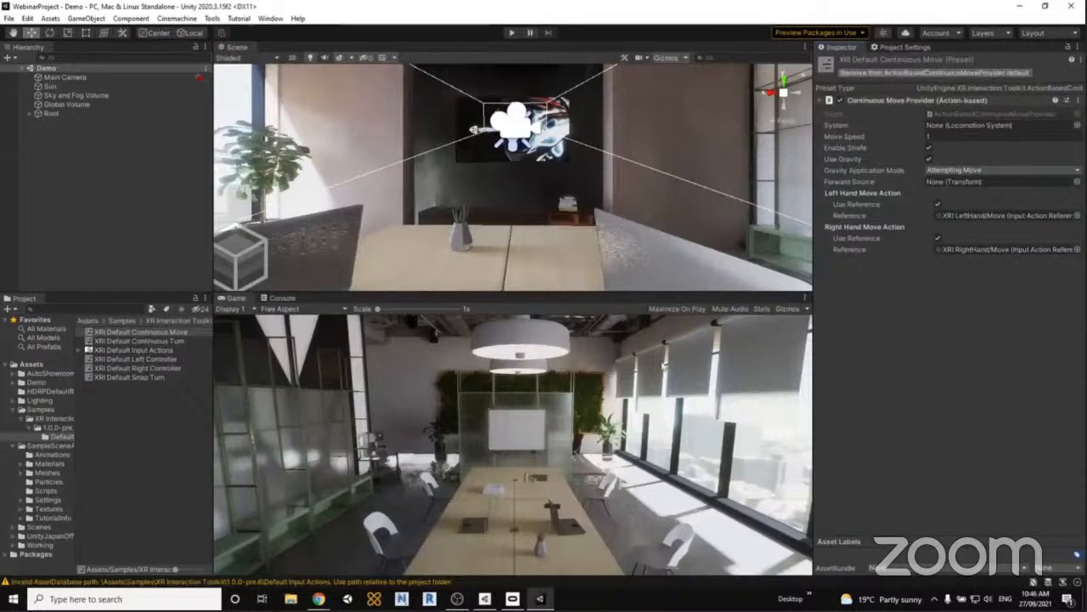
Add the XRI Default Continuous Turn and XRI Default Left Controller presets as defaults for their action-based components.
click(149, 341)
click(925, 72)
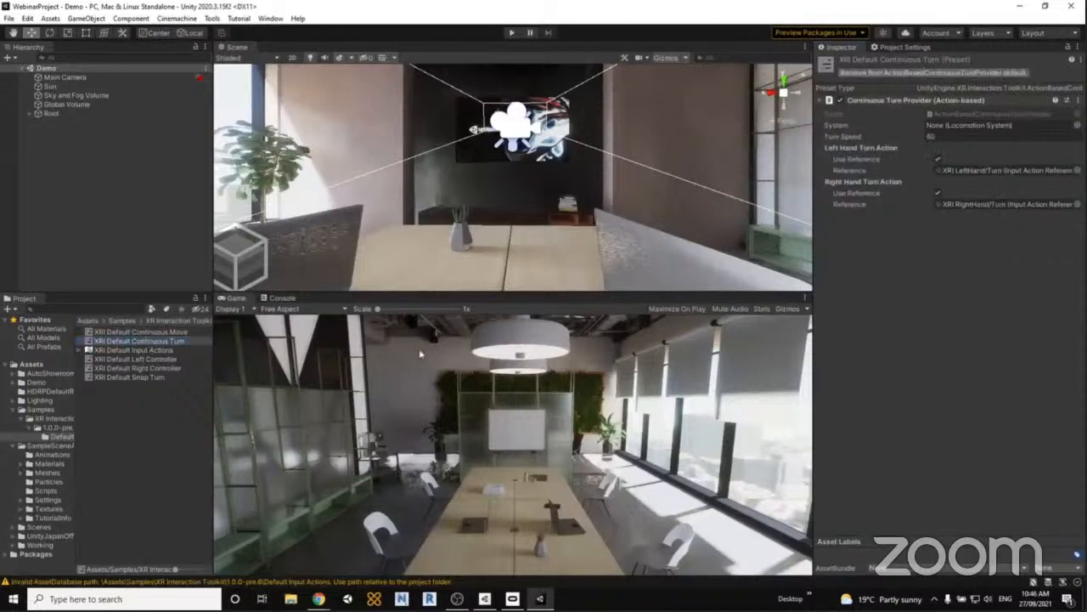
click(130, 359)
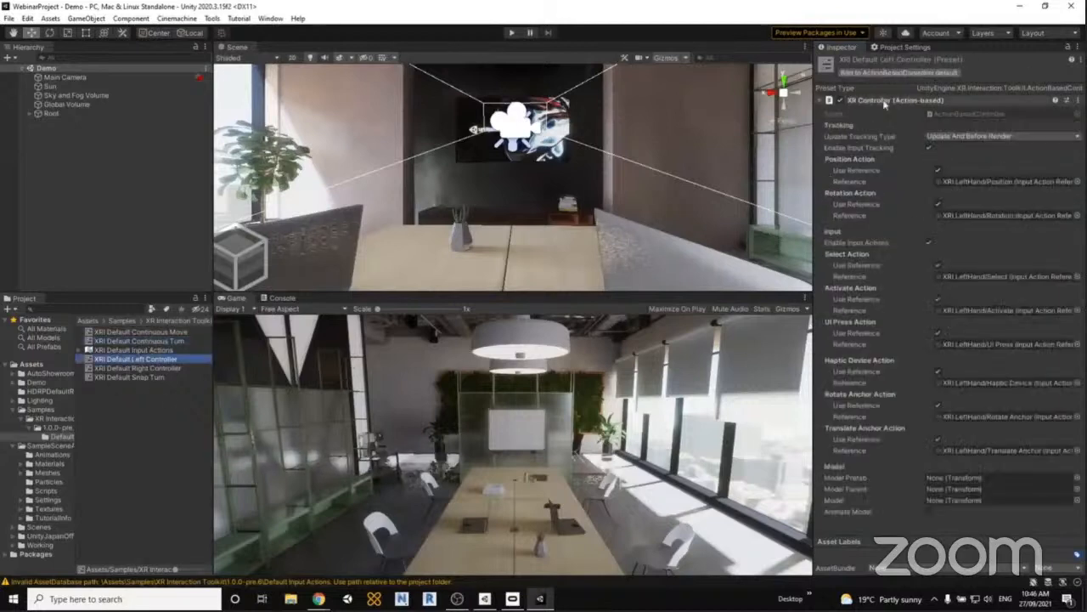
click(896, 77)
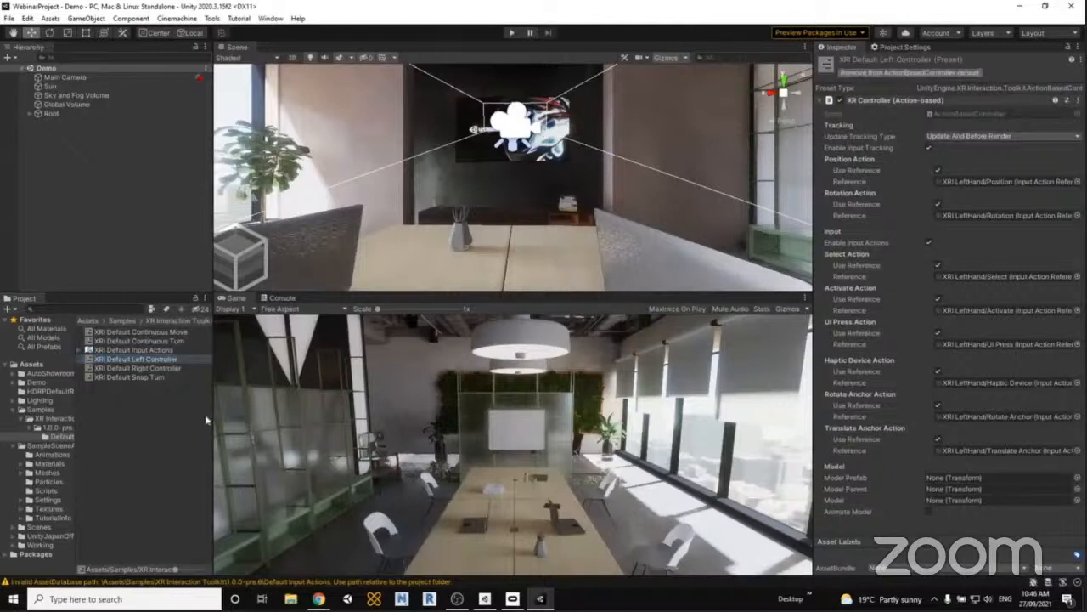
Add the XRI Default Right Controller and XRI Default Snap Turn presets as defaults for their action-based components.
click(137, 368)
click(899, 72)
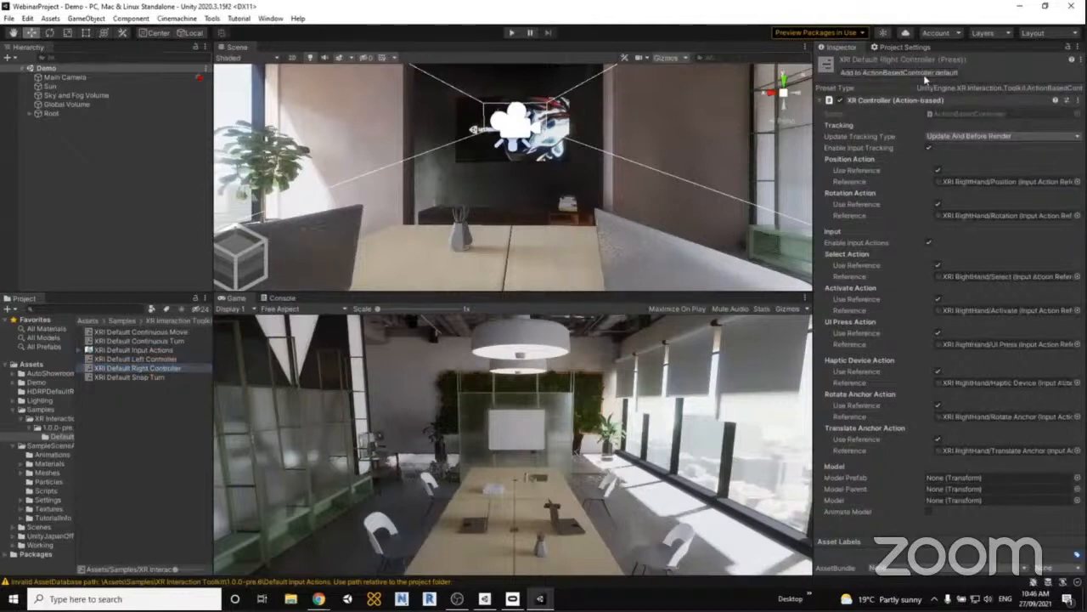
click(136, 377)
click(959, 73)
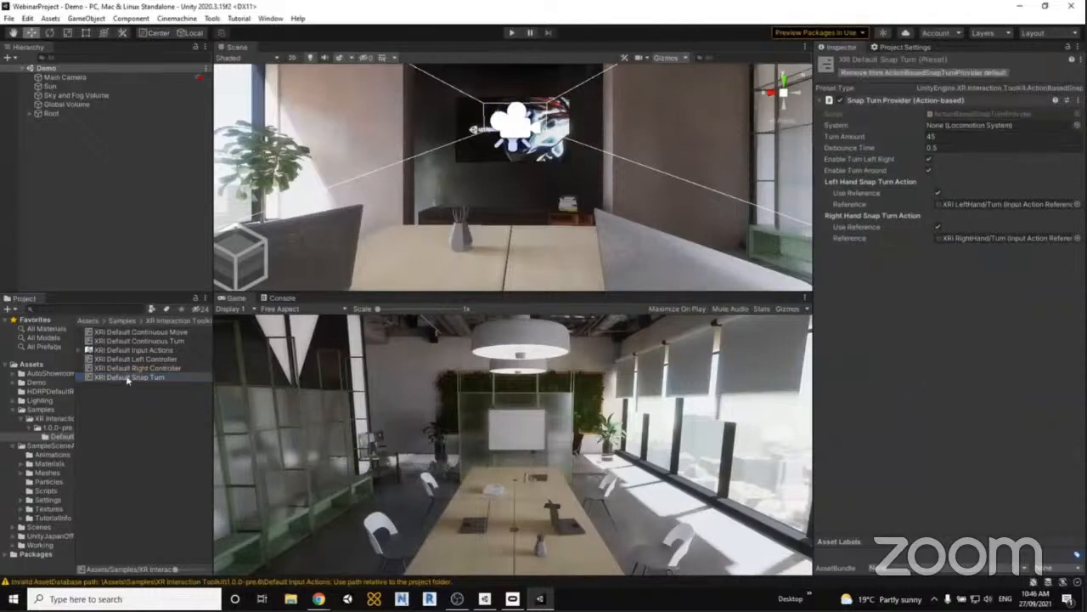
Examine the HMD, LeftHand and RightHand action maps in the XRI Default Input Actions asset, then close its editor.
click(136, 351)
double_click(136, 354)
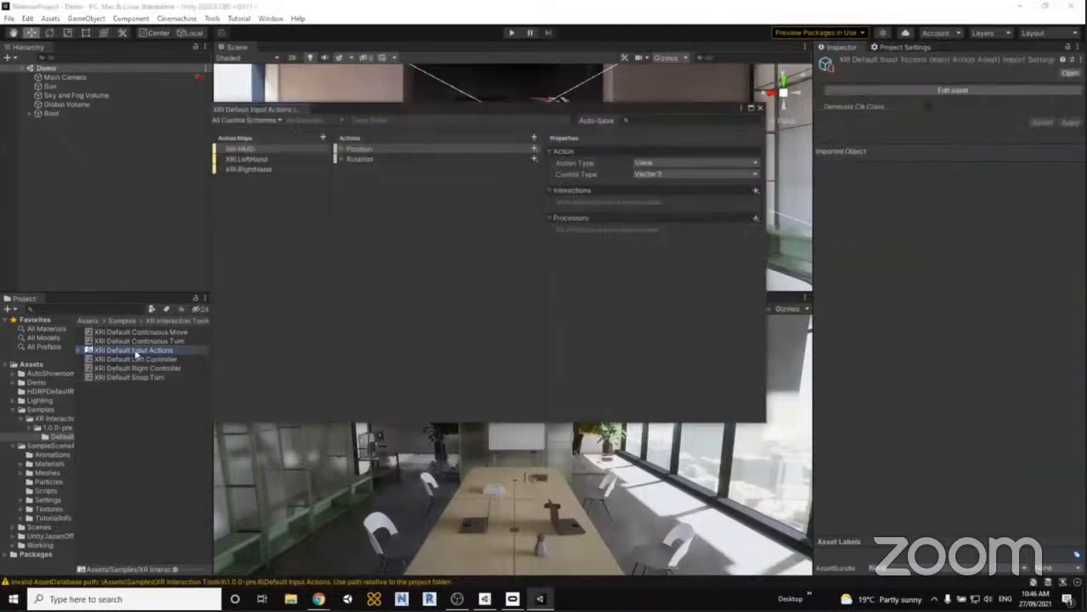
drag(382, 120, 394, 110)
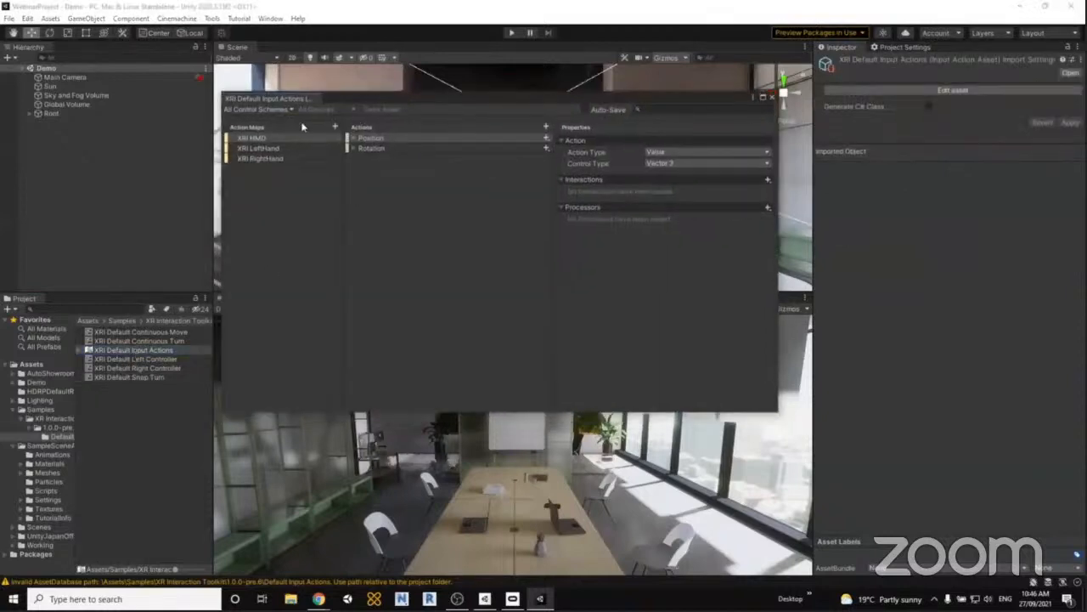
click(354, 138)
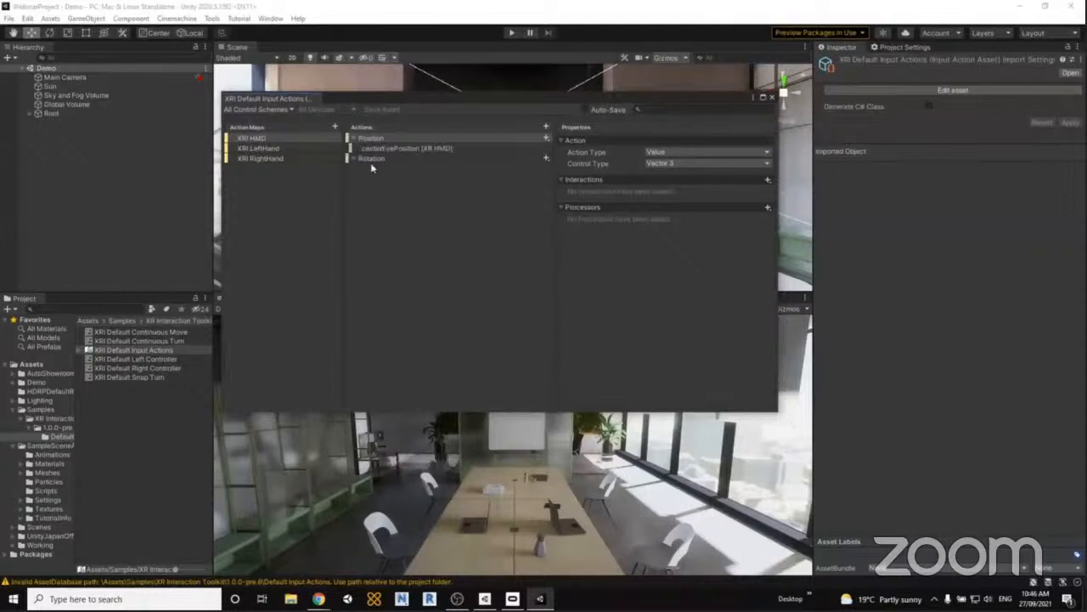
click(353, 159)
click(255, 148)
click(270, 158)
click(353, 149)
click(354, 138)
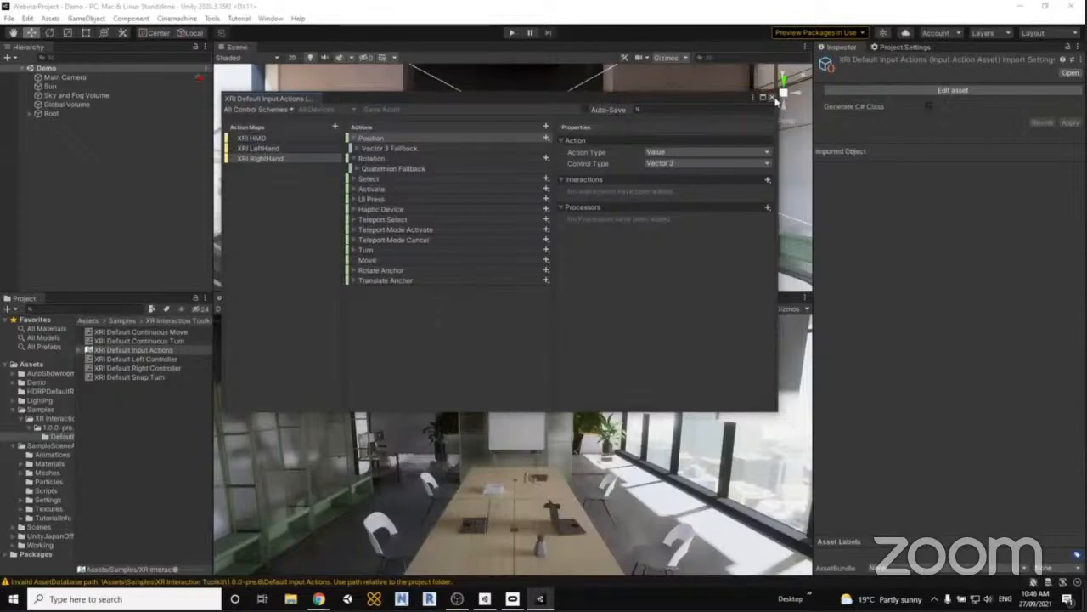
click(771, 98)
Review the settings of the continuous move, continuous turn, snap turn, left controller and right controller presets.
click(149, 369)
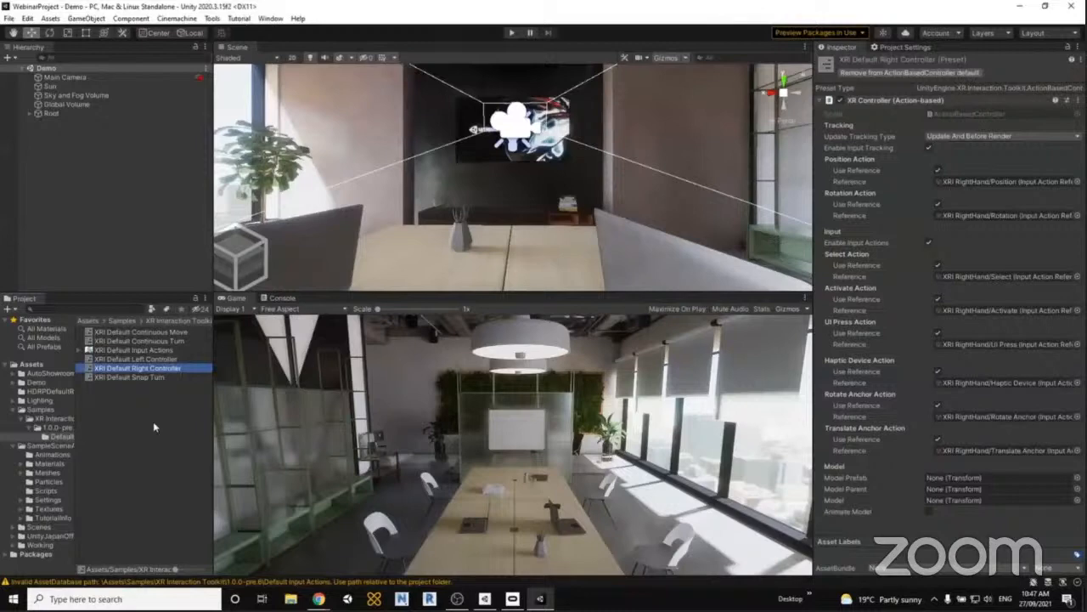
click(156, 333)
click(166, 341)
click(158, 359)
click(158, 376)
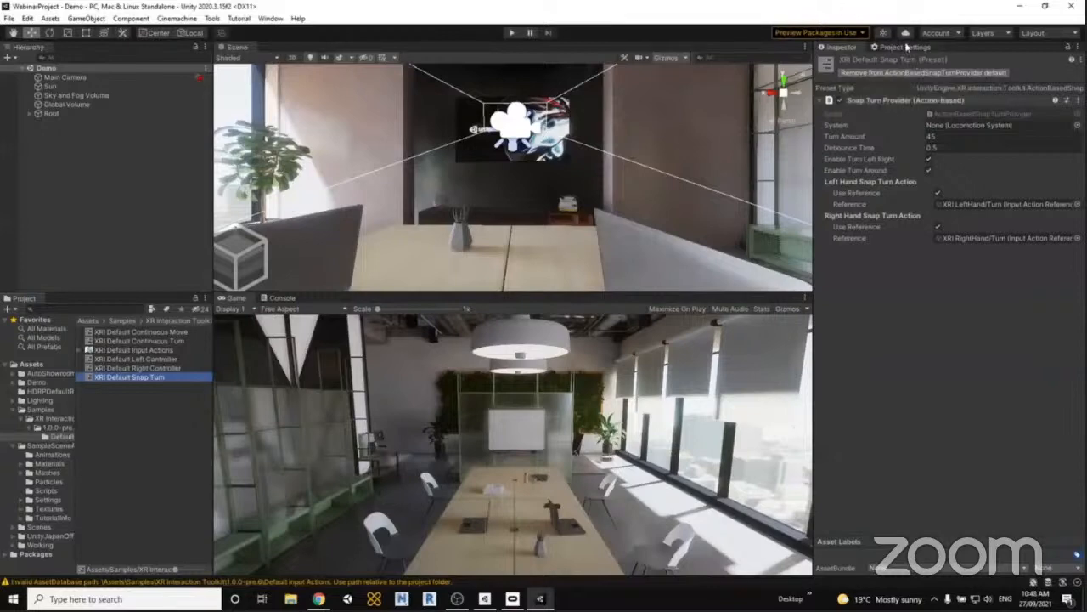
click(146, 368)
click(150, 361)
click(157, 368)
click(161, 361)
click(167, 369)
click(167, 360)
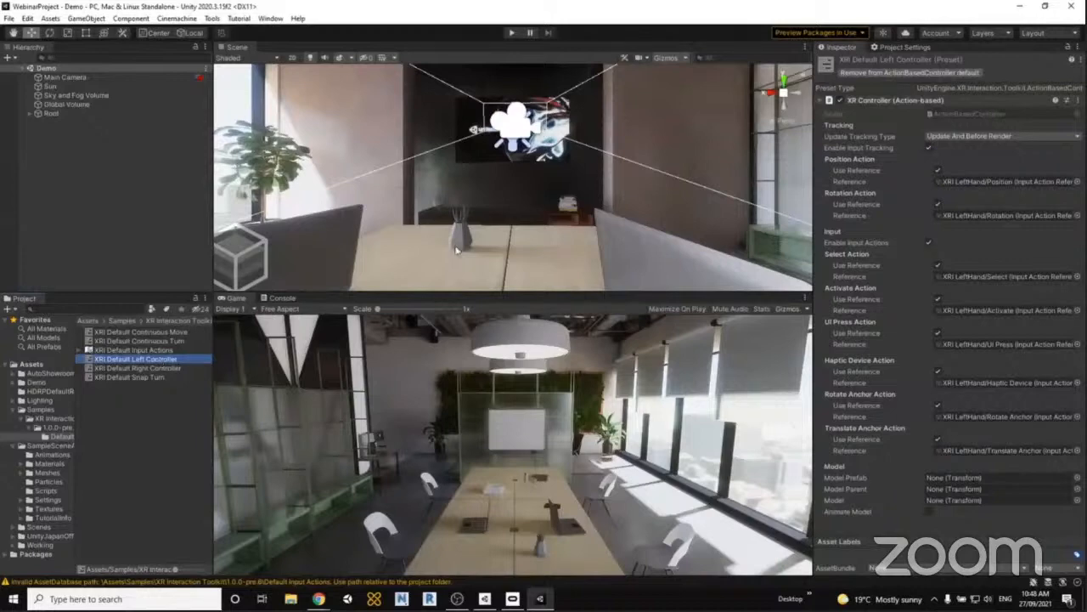
In the project's Preset Manager, set the ActionBasedController filters to Right for the right controller preset and Left for the left one.
click(921, 49)
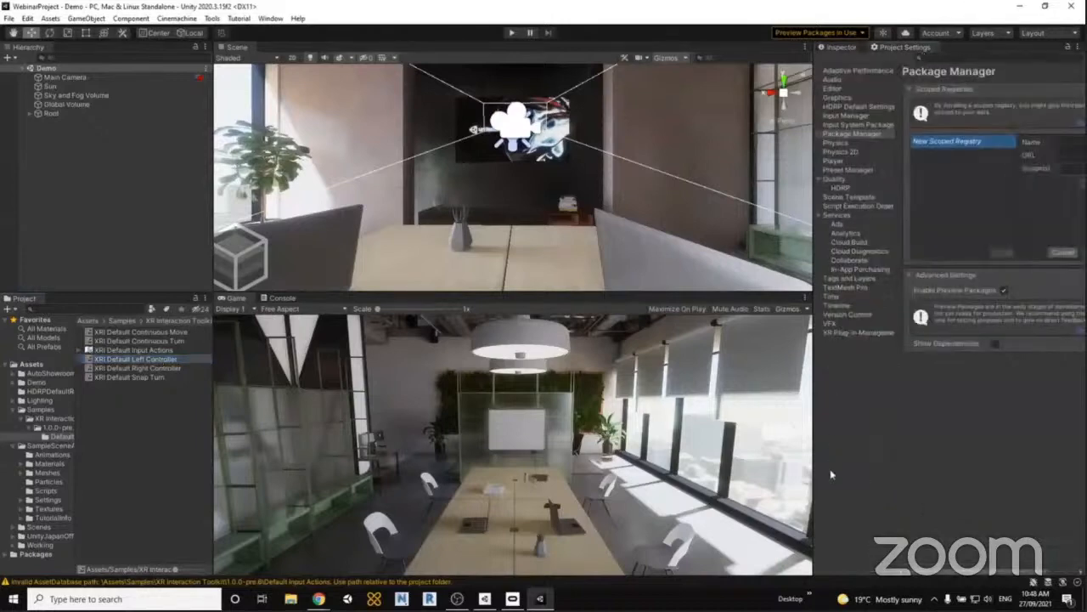
click(848, 170)
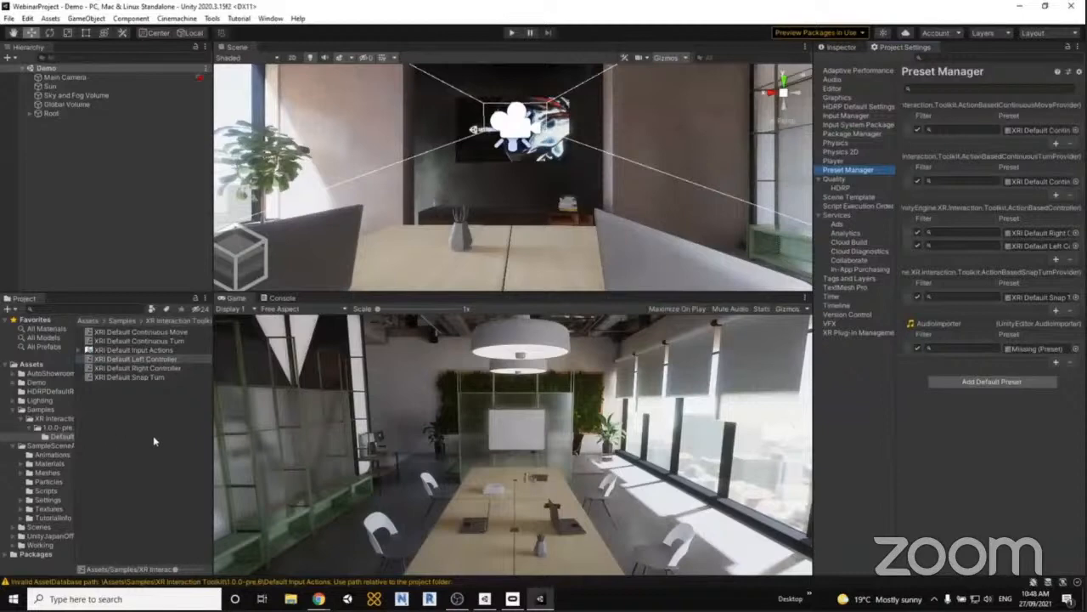
click(954, 232)
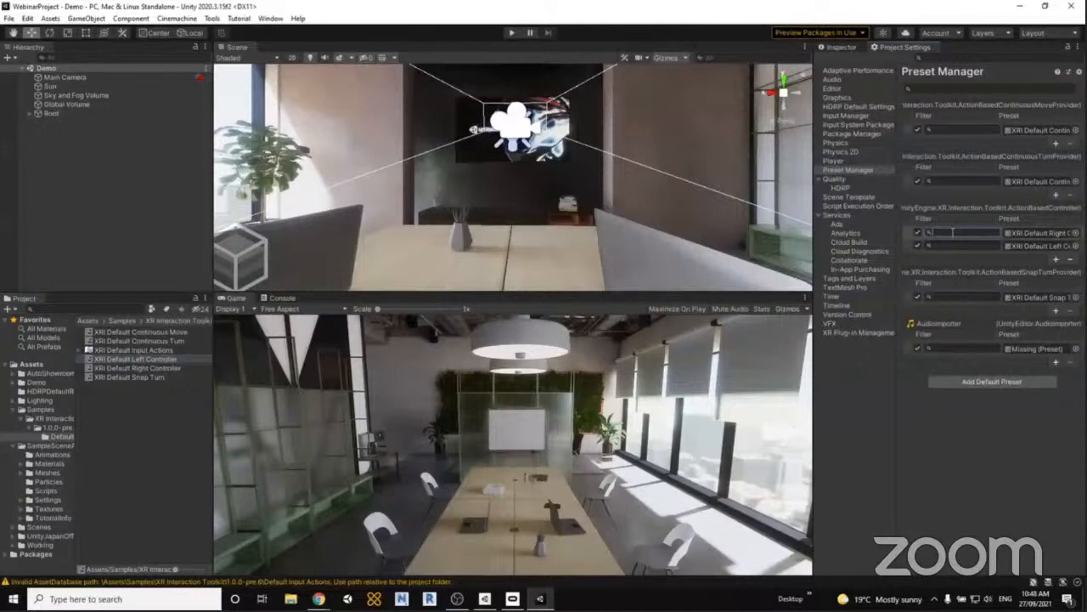
text(Right)
text(Left)
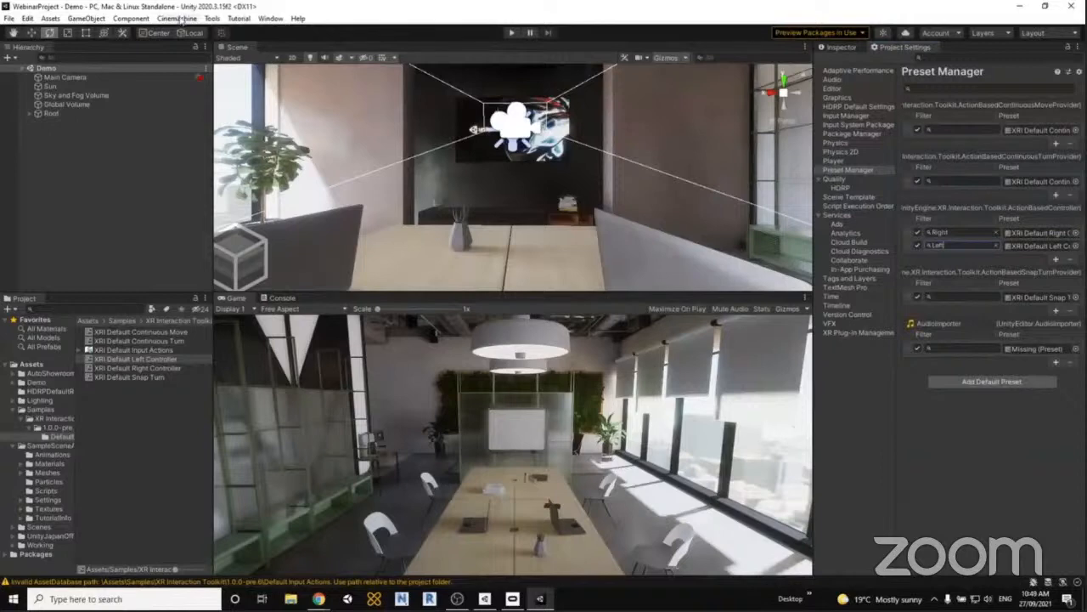
Add an action-based XR Rig to the Demo scene.
click(132, 19)
mouse_move(93, 19)
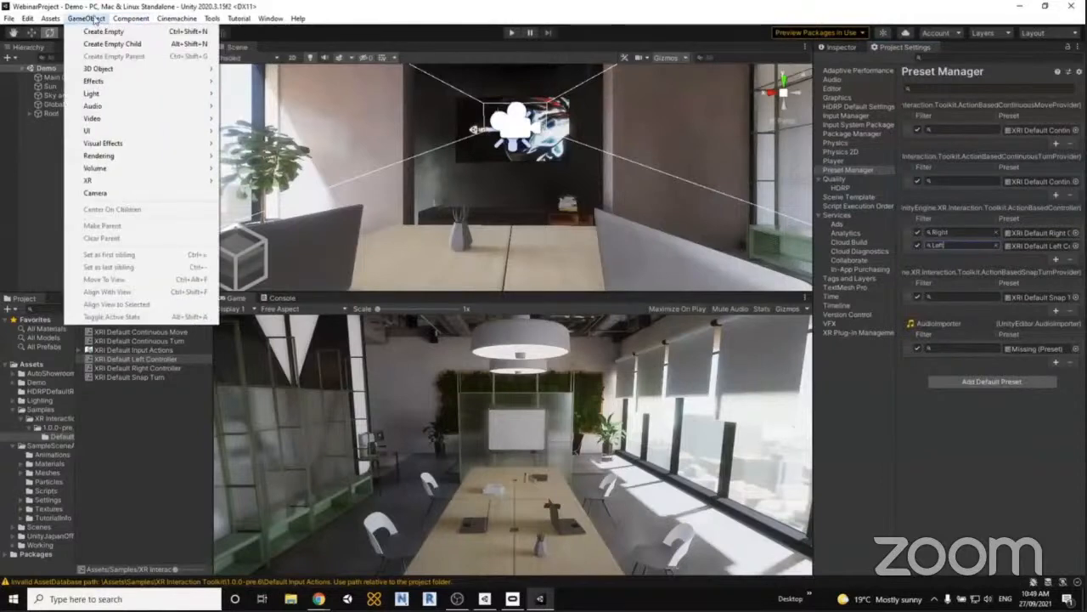
mouse_move(117, 183)
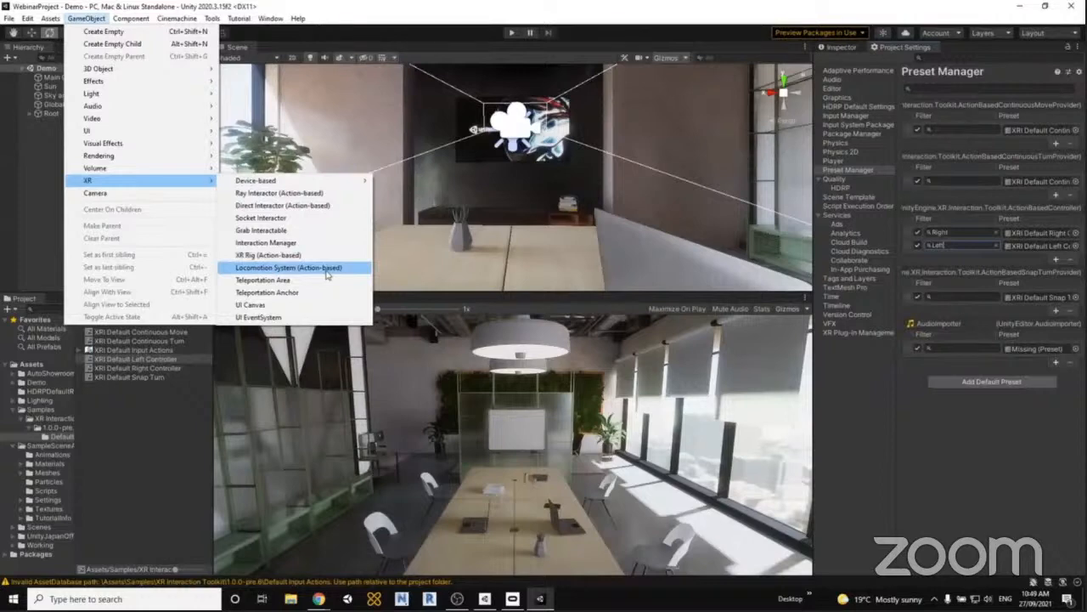
mouse_move(331, 186)
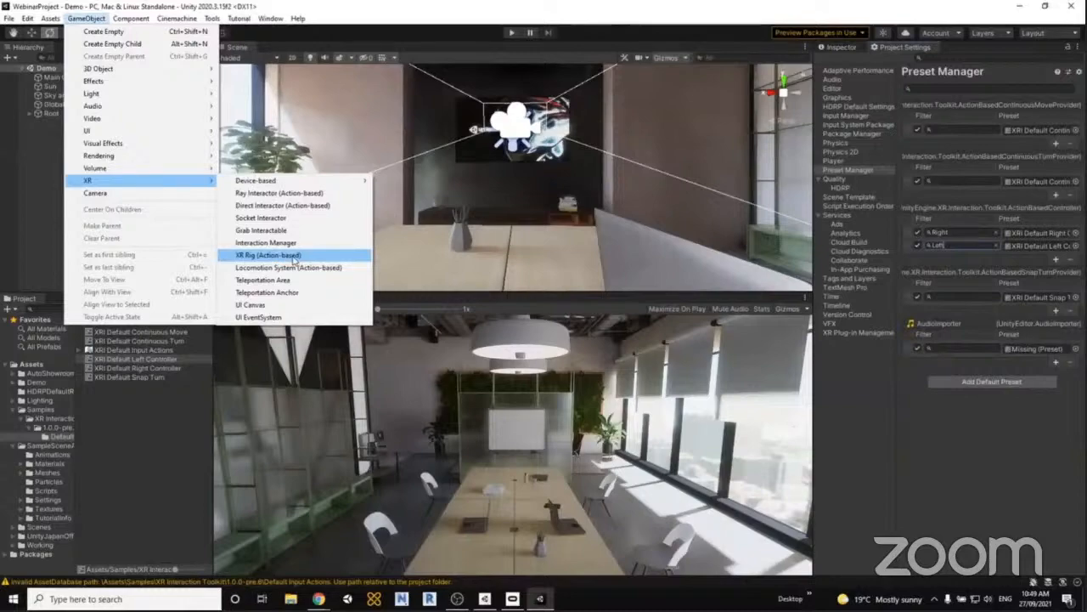
click(293, 255)
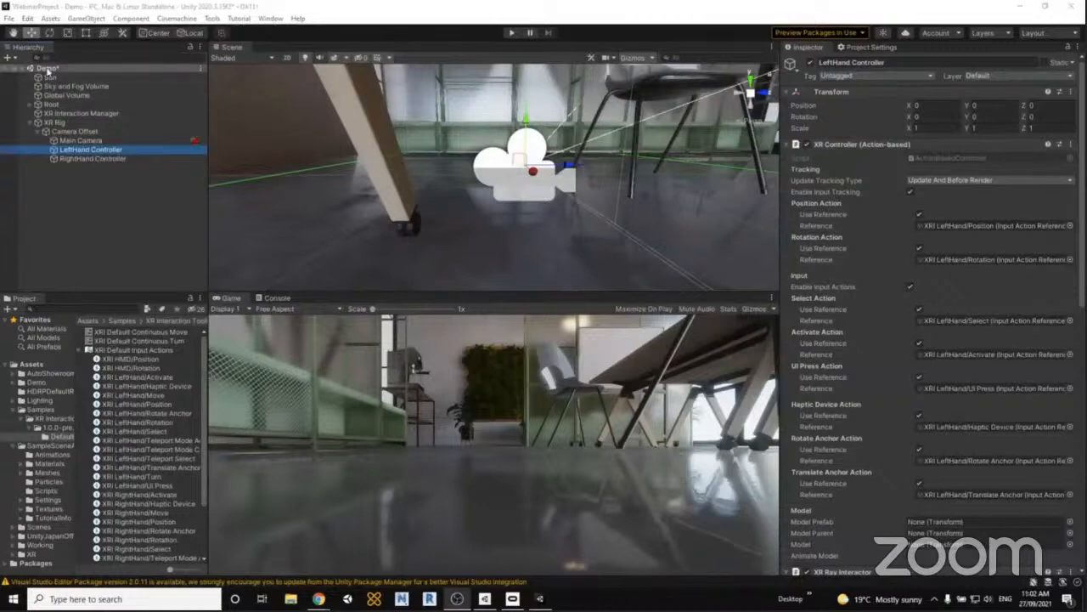
Examine the XR Rig's Main Camera components and the LeftHand Controller's input action references.
click(73, 141)
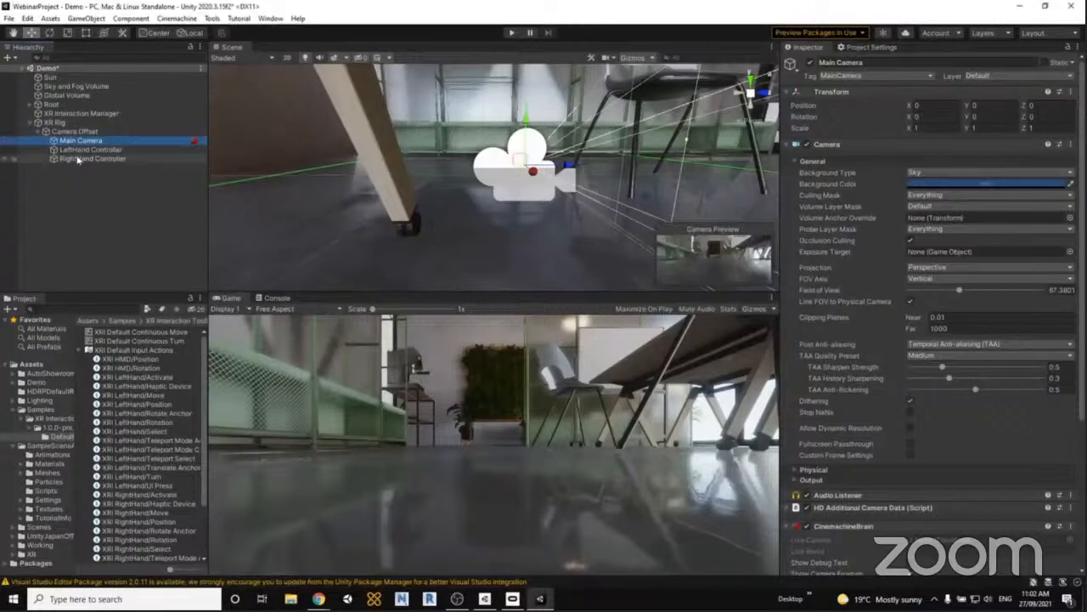
scroll(865, 464, down, 5)
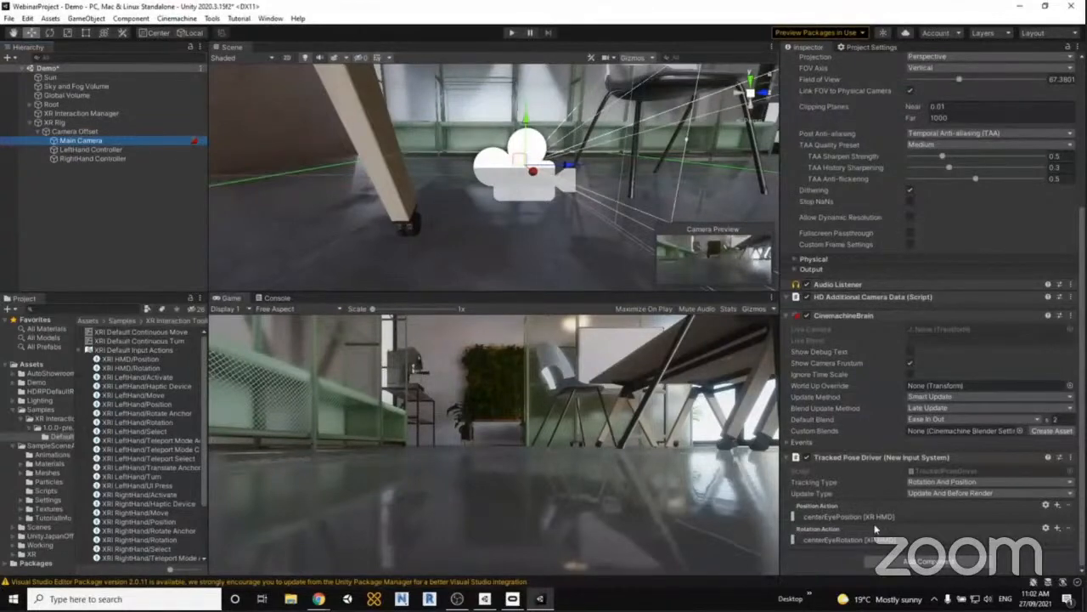
click(96, 150)
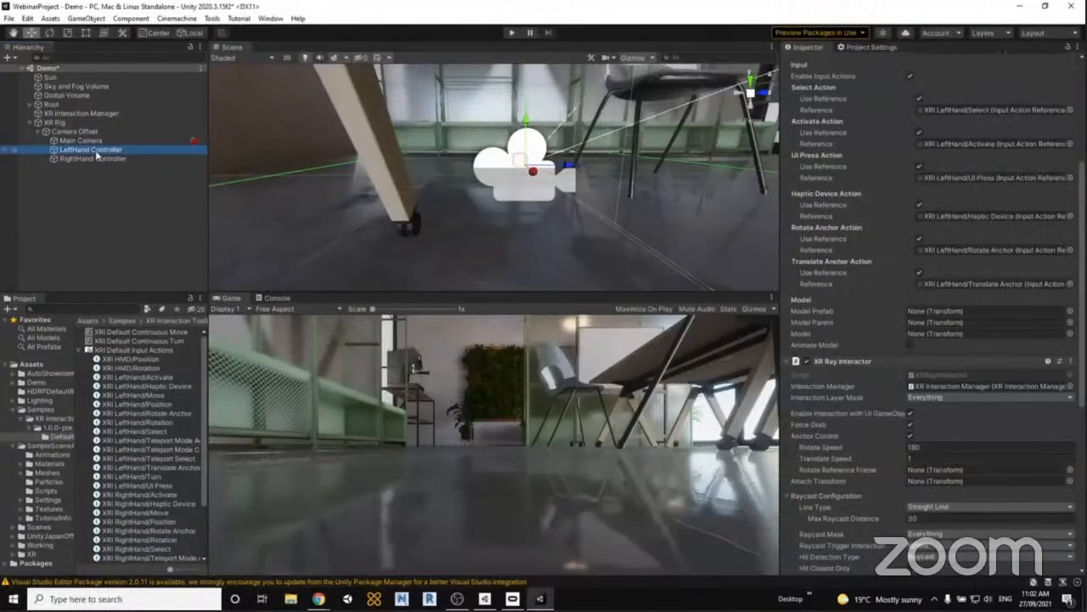
scroll(877, 250, up, 5)
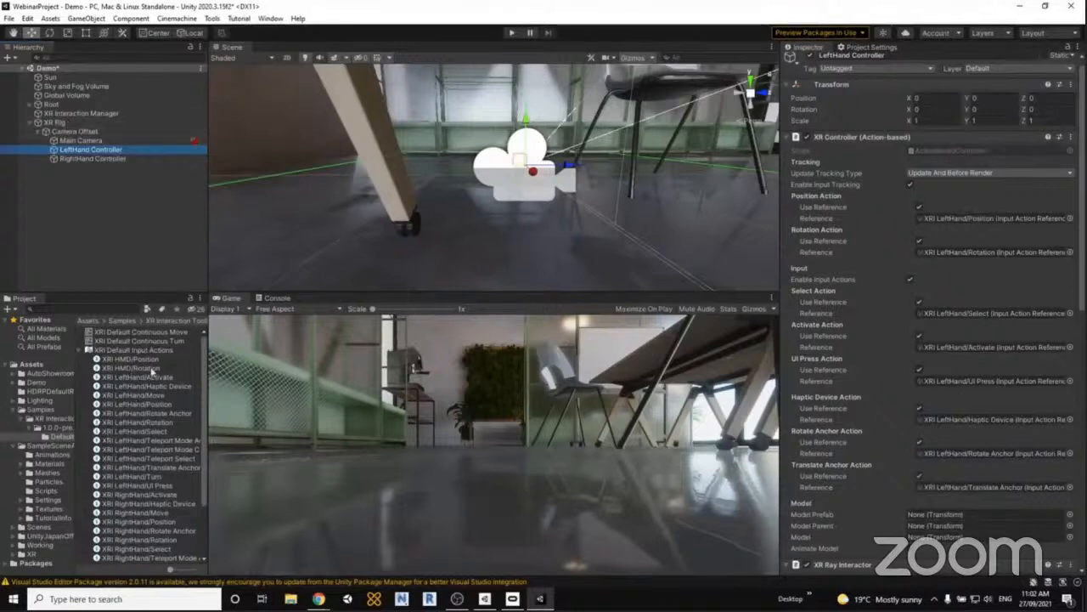
scroll(141, 425, down, 3)
scroll(141, 409, up, 3)
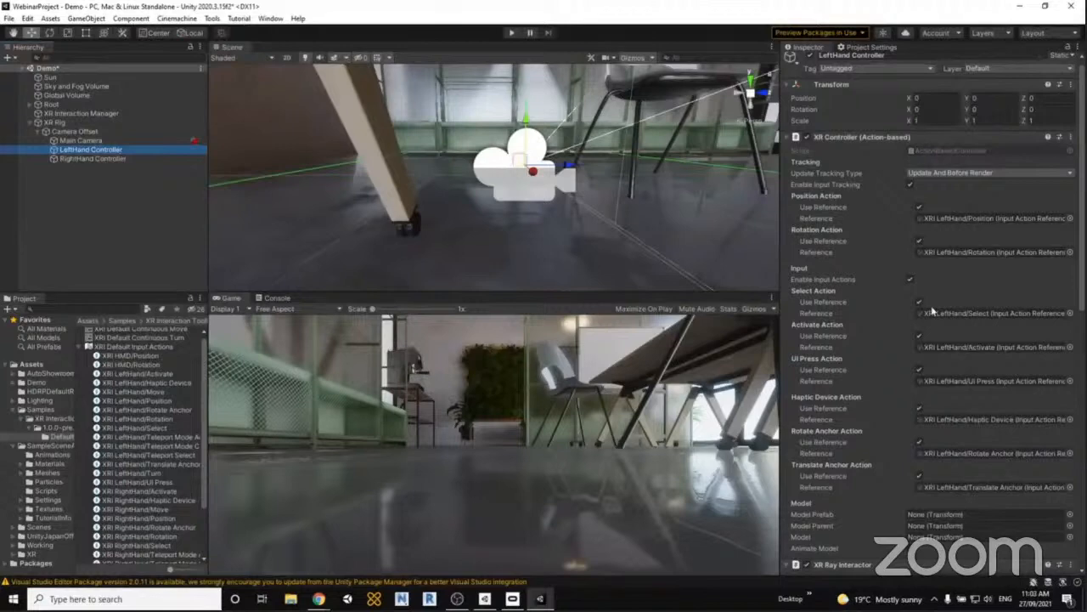
Examine the LeftHand Controller's XR Ray Interactor, Line Renderer and XR Interactor Line Visual settings.
scroll(932, 312, down, 5)
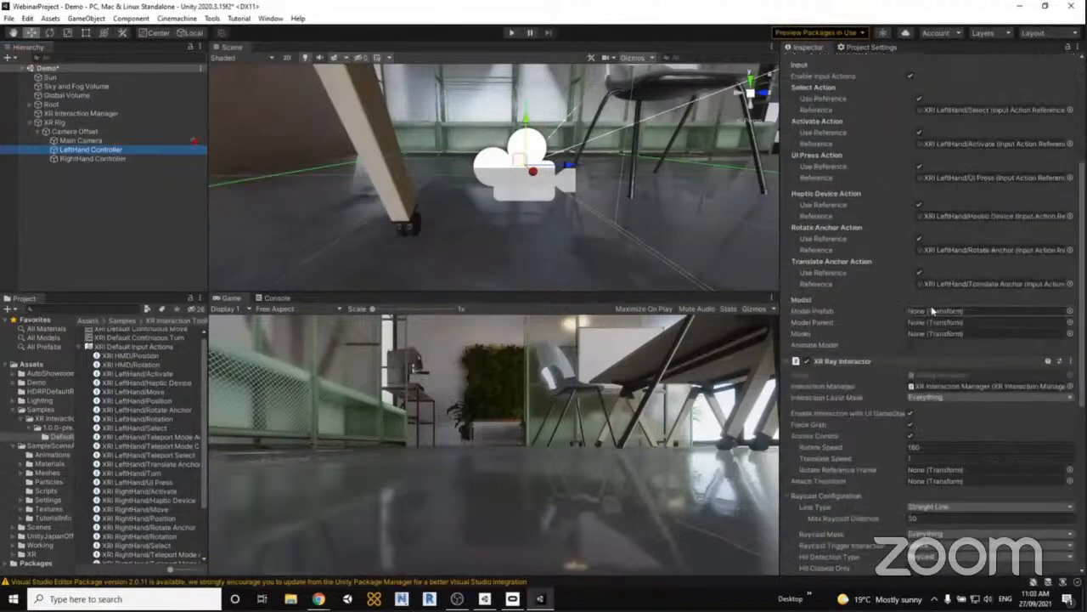
scroll(931, 313, down, 5)
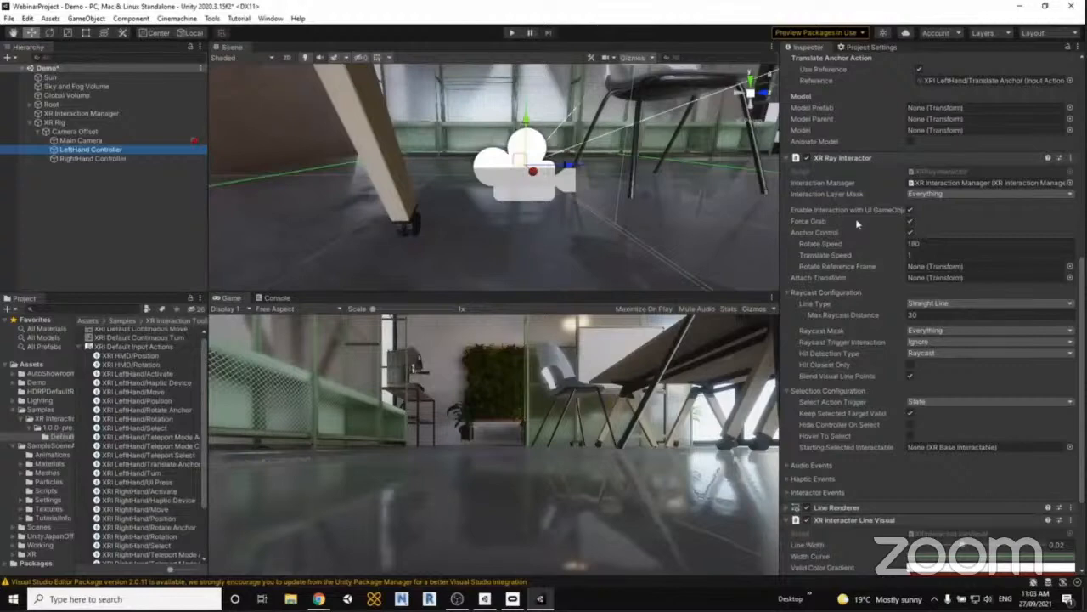
mouse_move(855, 270)
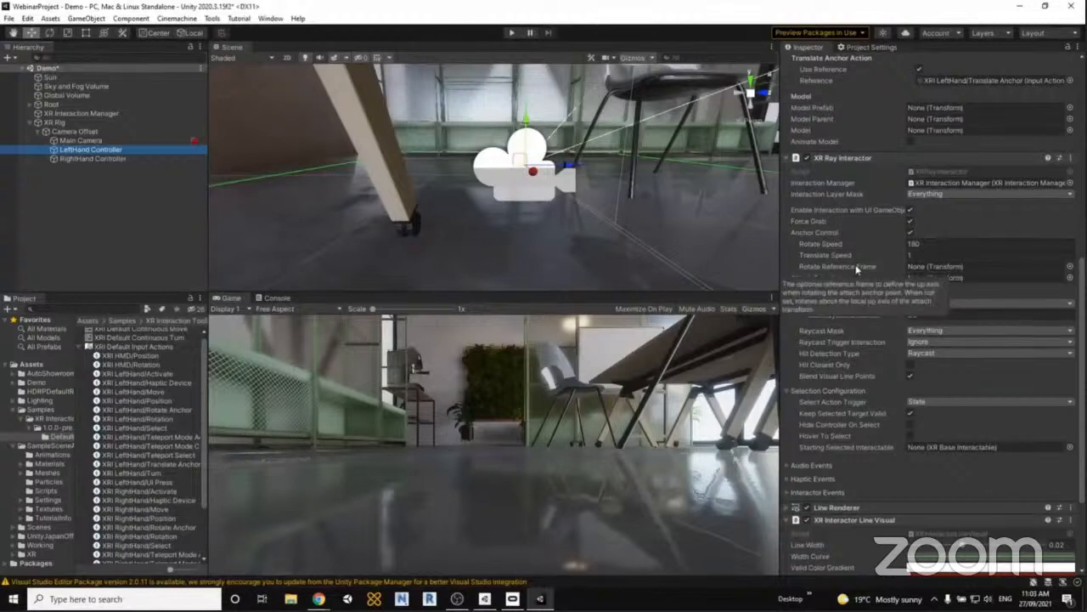
scroll(856, 270, down, 5)
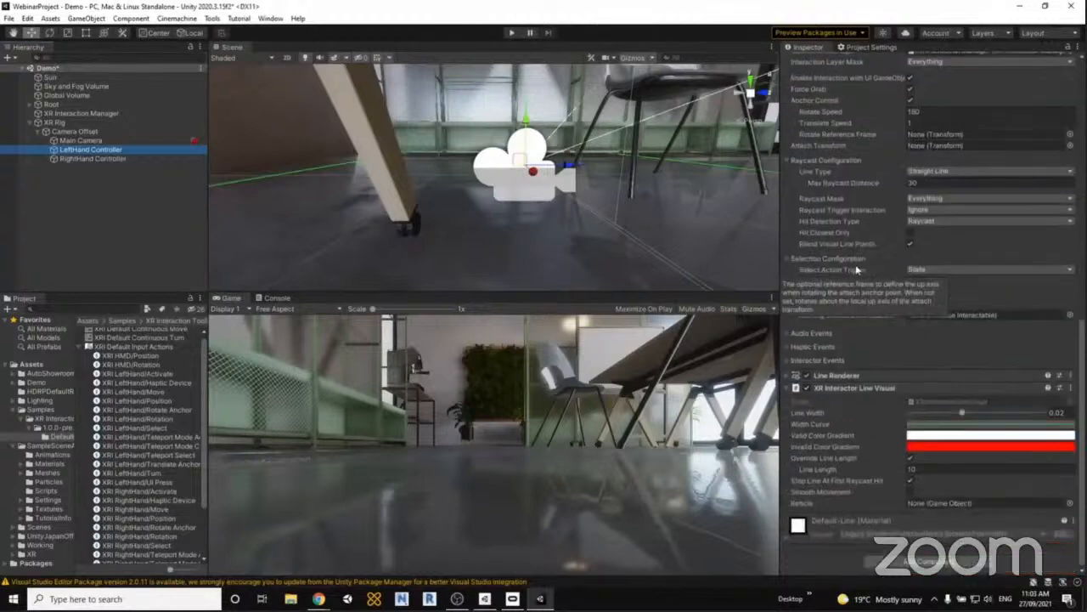
click(790, 376)
scroll(896, 305, down, 12)
scroll(907, 260, up, 3)
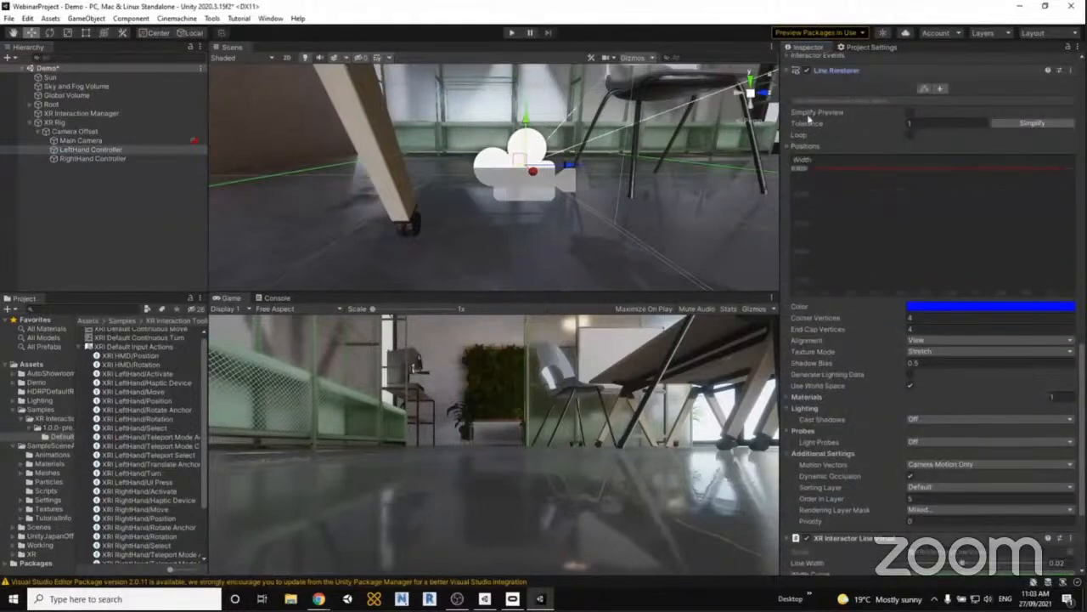
click(789, 70)
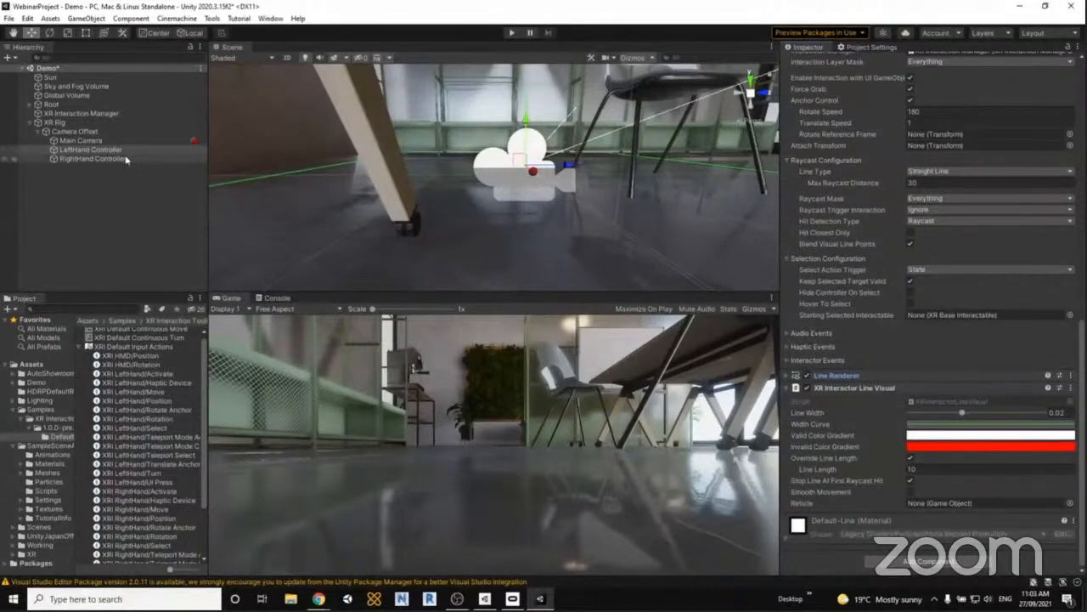
Collapse the XR Rig hierarchy and add an Input Action Manager component to the XR Interaction Manager object.
click(80, 171)
click(38, 133)
click(29, 124)
click(61, 113)
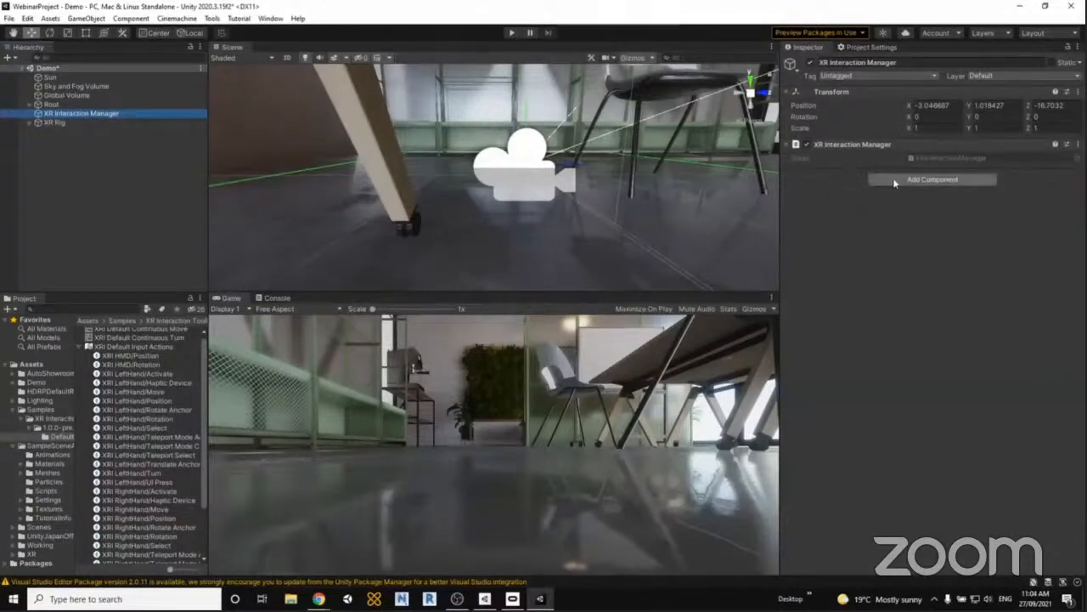
click(932, 179)
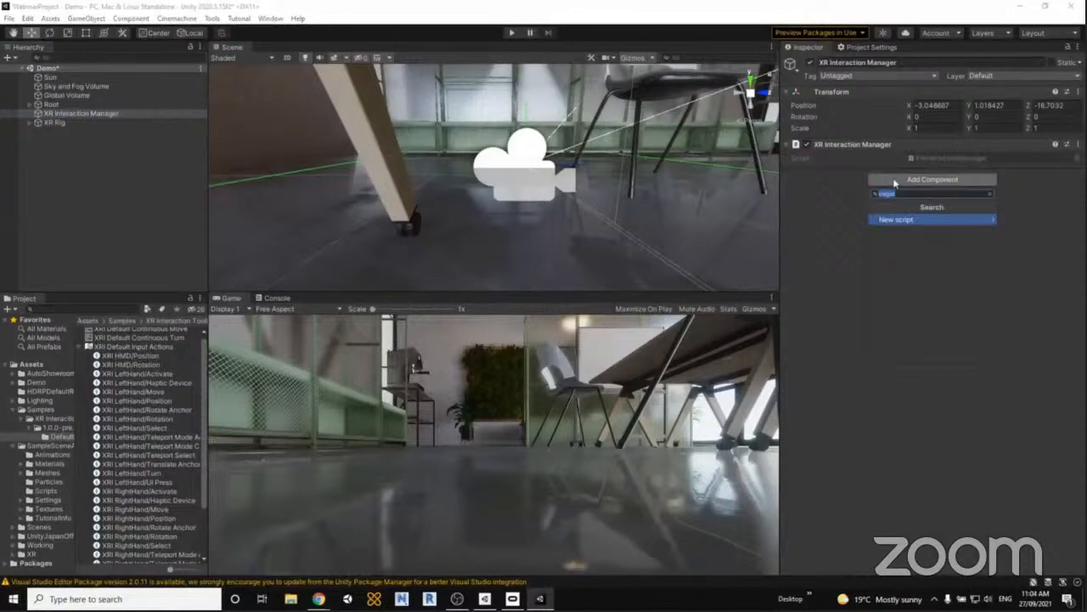
text(input)
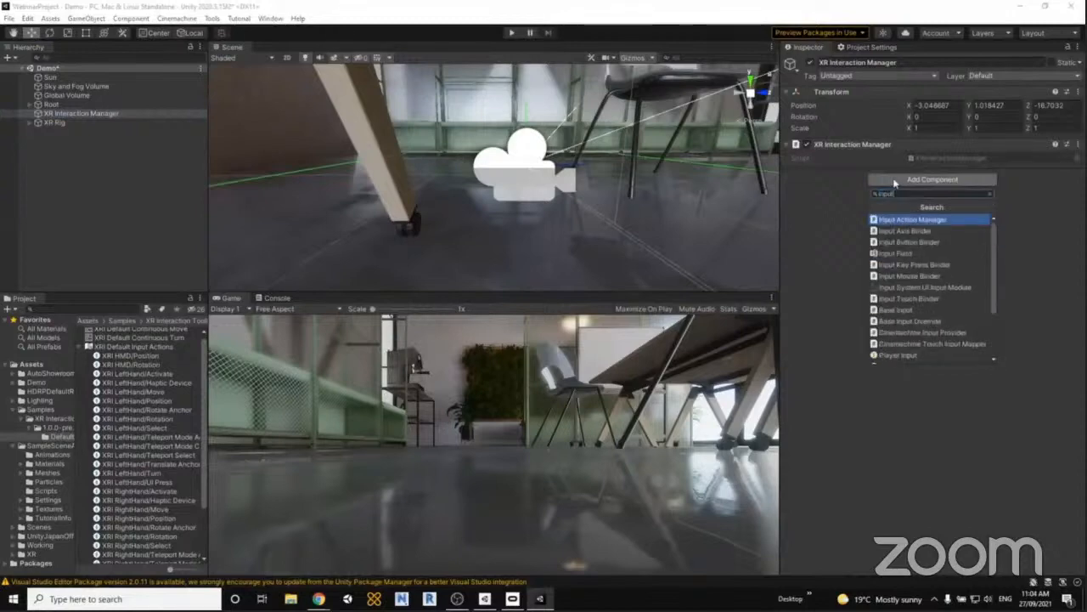
key(Return)
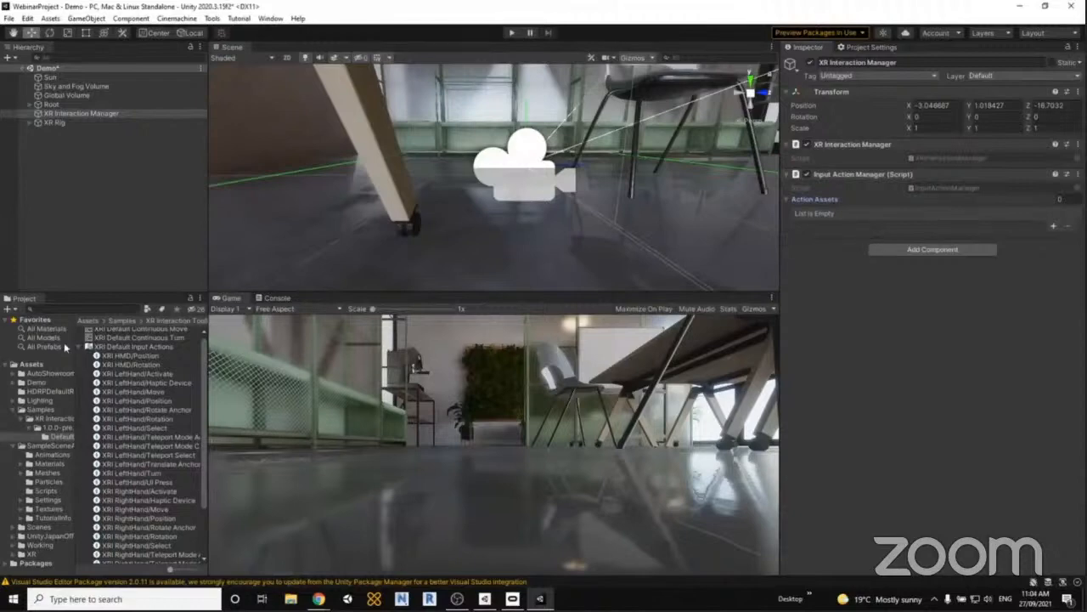
Add an Action Assets element to the XR Interaction Manager's Input Action Manager and assign XRI Default Input Actions to it.
click(86, 347)
click(128, 351)
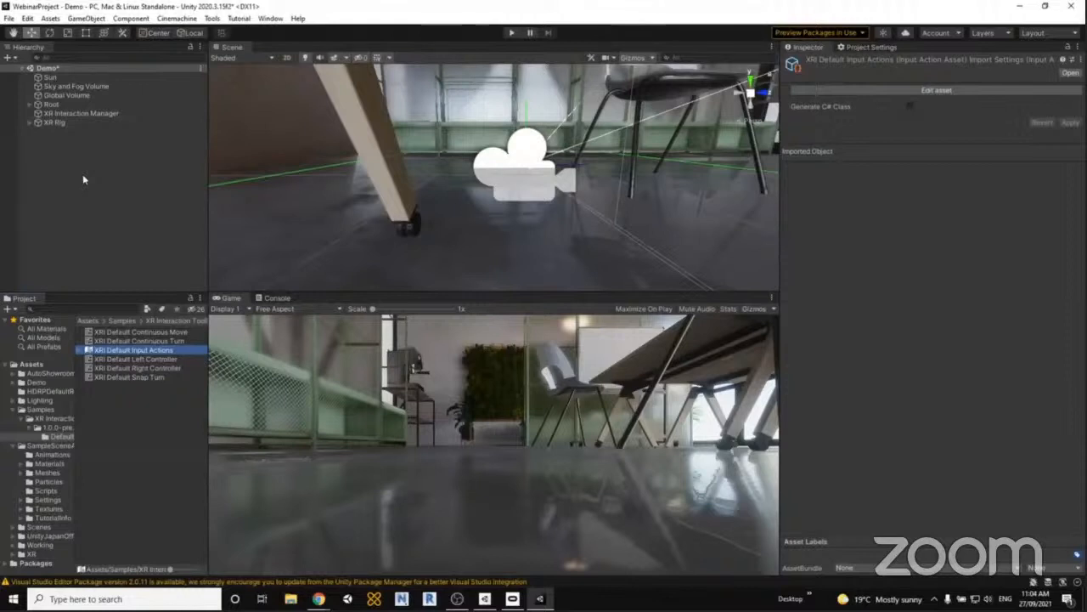
click(78, 113)
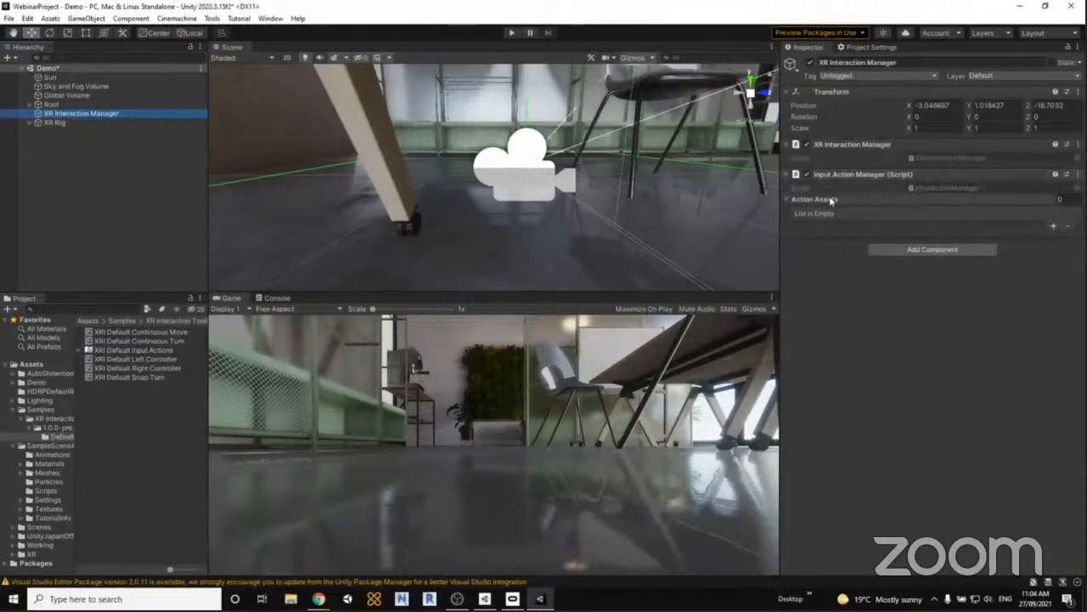
click(1054, 225)
drag(149, 350, 945, 214)
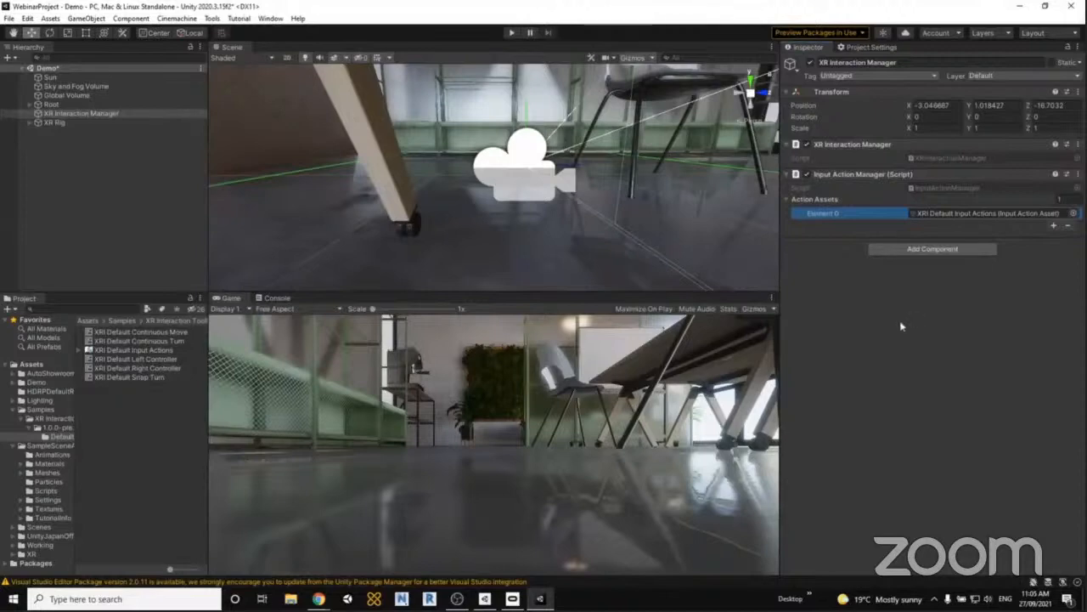
Run the scene in Play mode to test the XR Rig's tracking, and stop it.
click(82, 172)
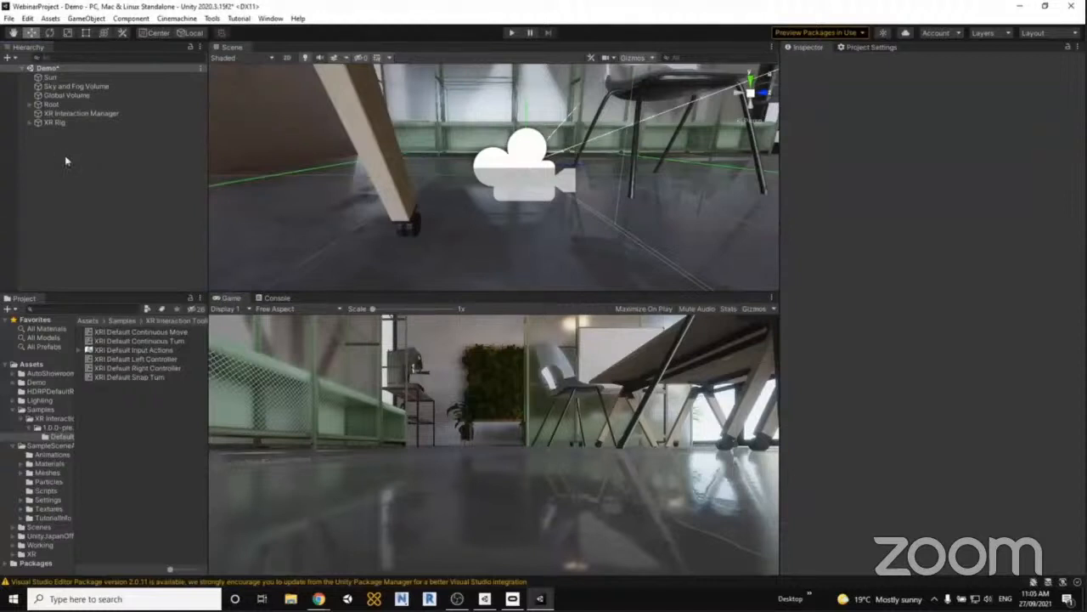
click(512, 33)
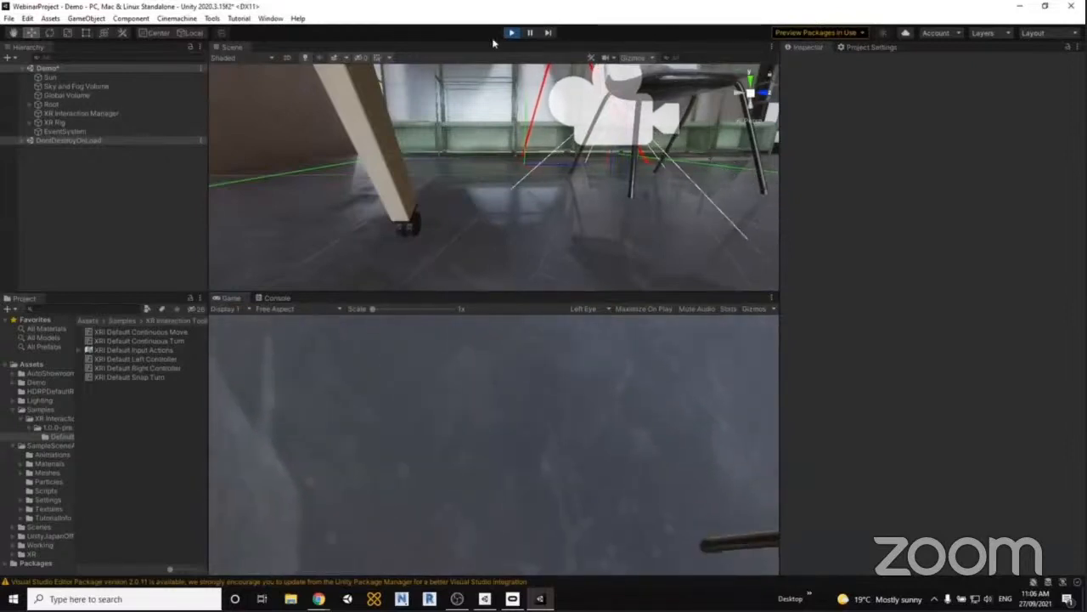
key(ctrl+p)
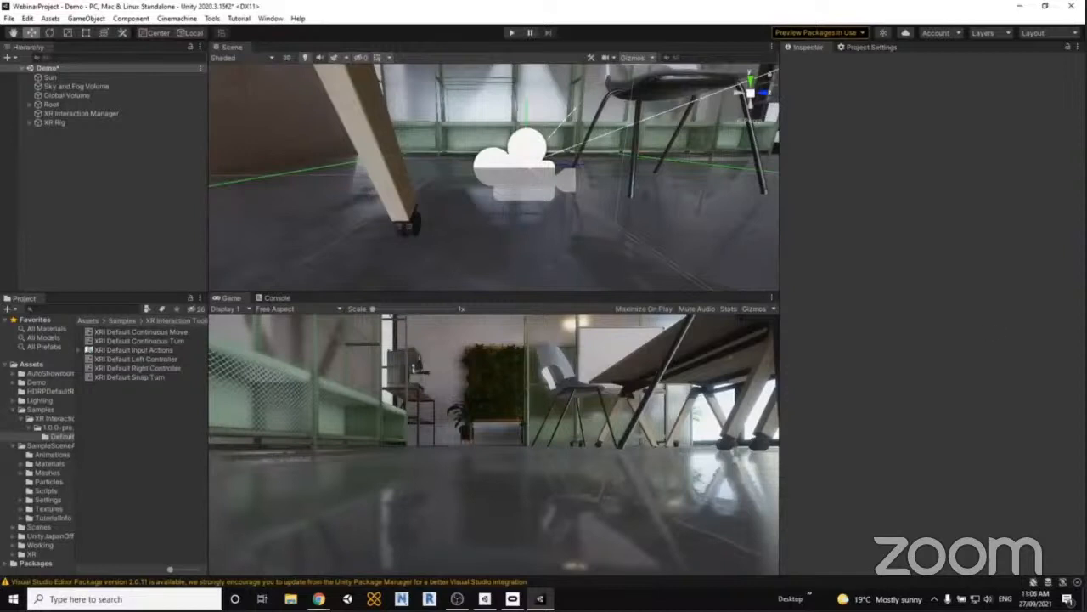
key(alt+Tab)
key(alt+Tab)
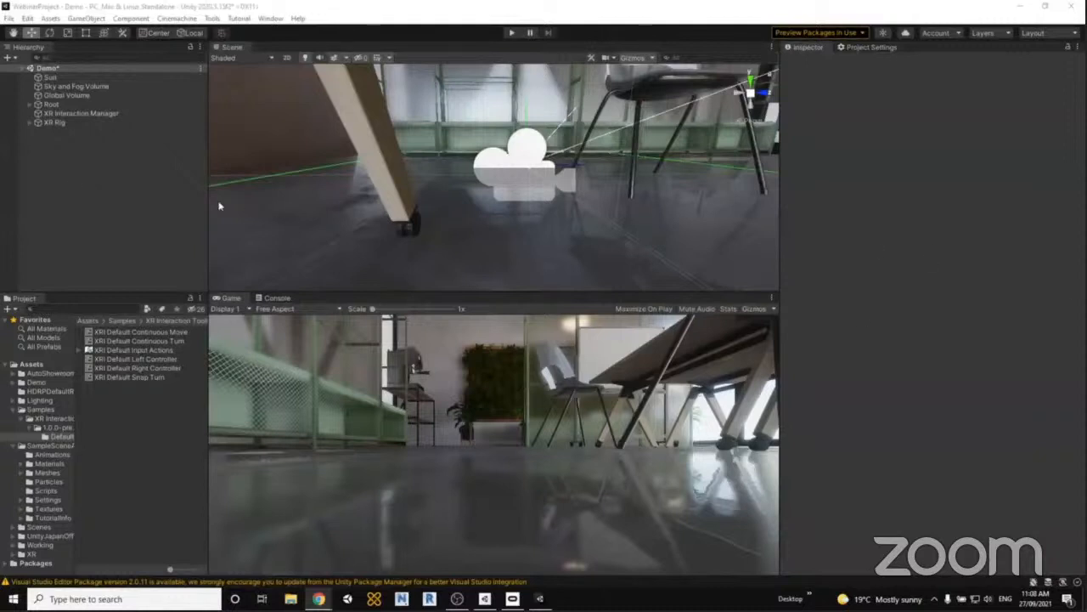
Create an empty object named Locomotion at the scene's root level.
right_click(72, 181)
click(110, 313)
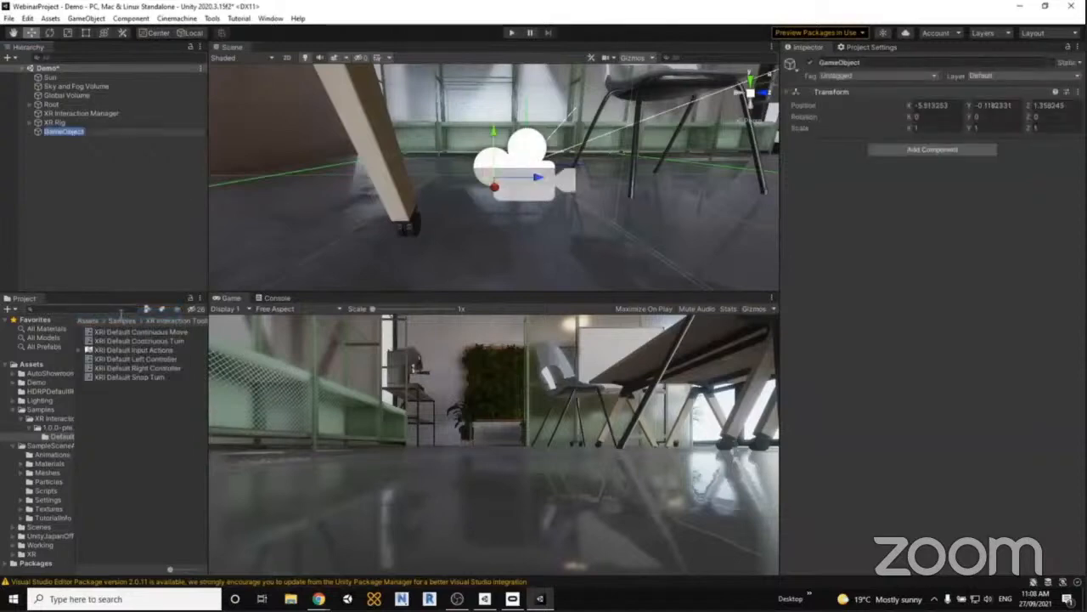
text(Loco)
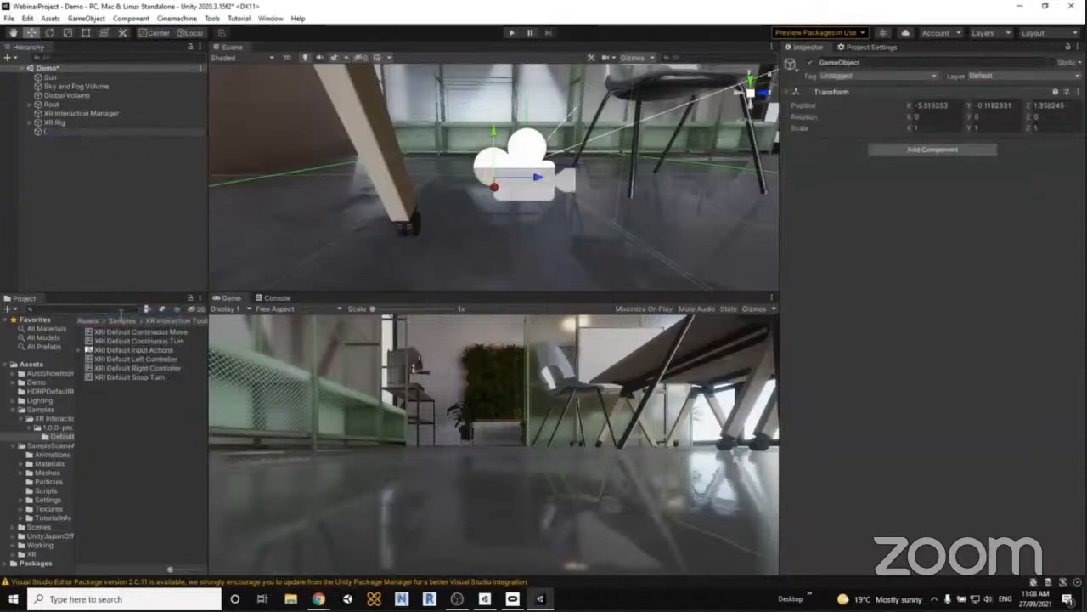
text(motion)
key(Return)
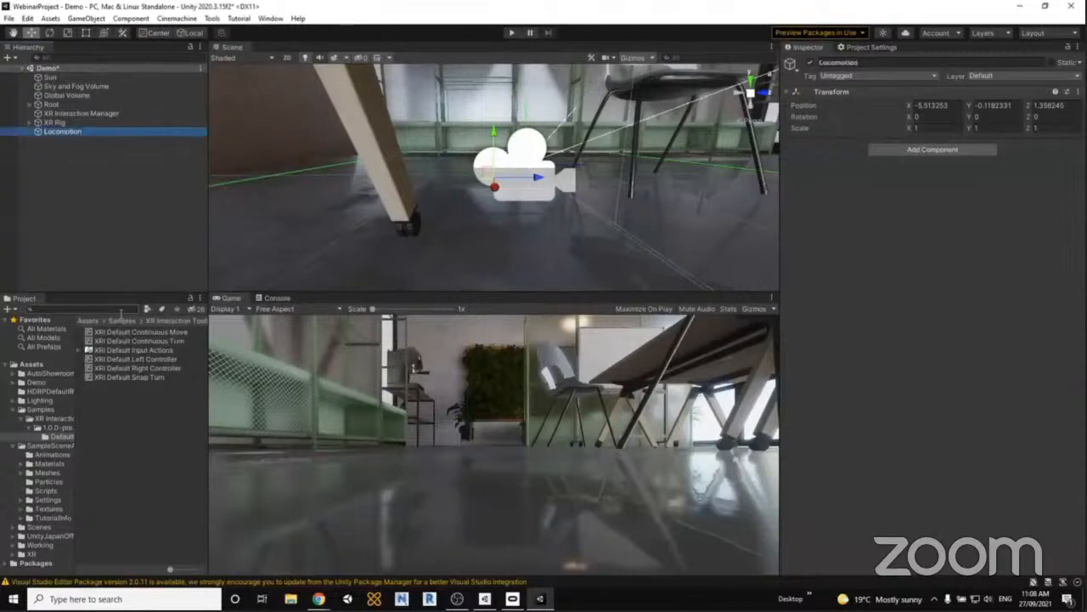
Add a Locomotion System component to the Locomotion object and assign XR Rig as its rig.
click(922, 150)
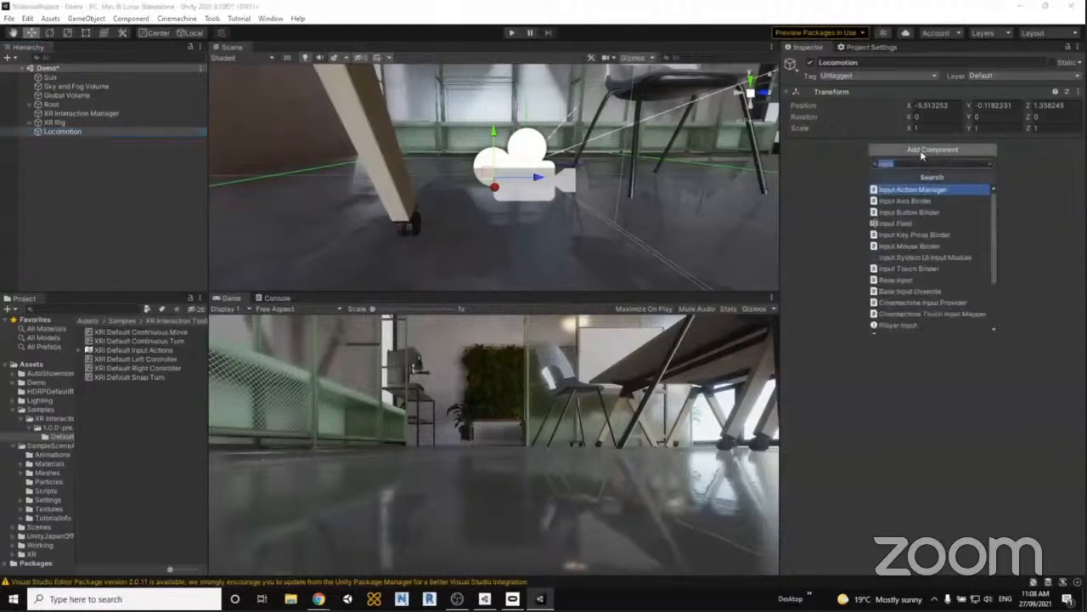
text(loco)
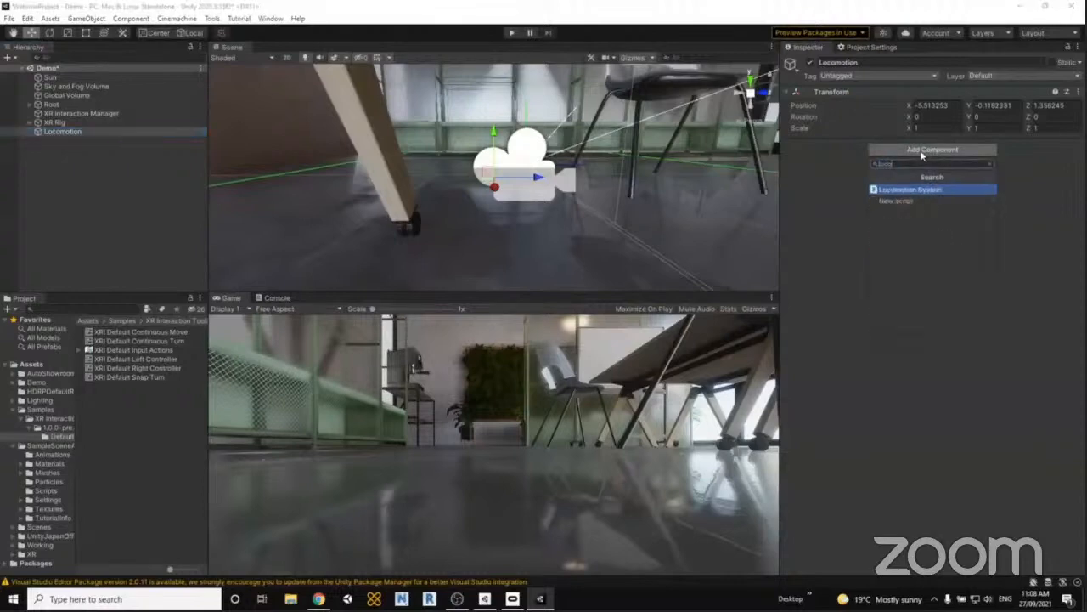
key(Return)
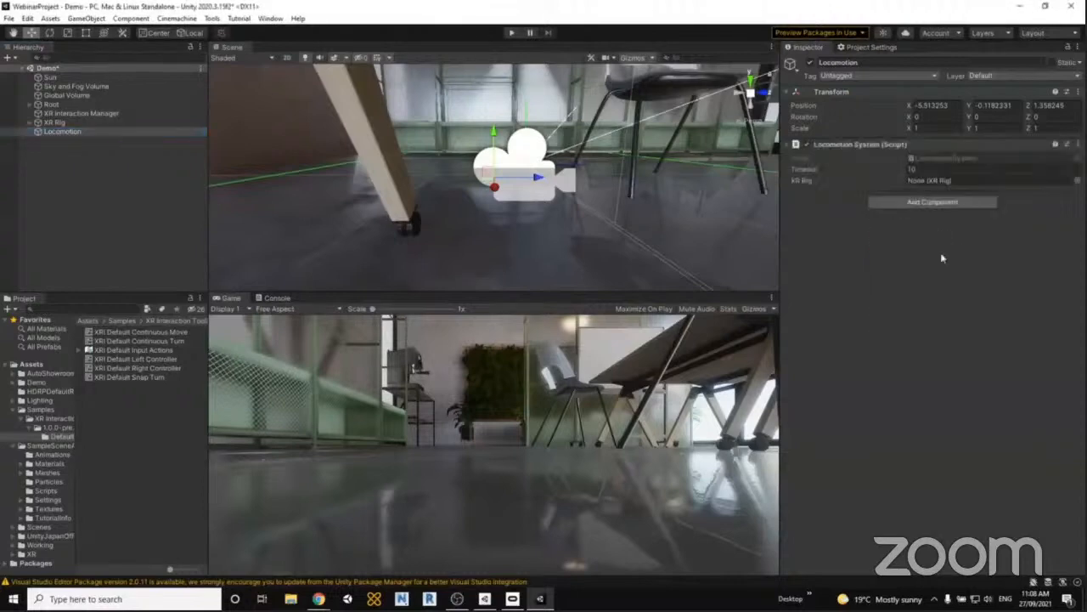
drag(54, 123, 925, 182)
Add a Snap Turn Provider (Action-based) to the Locomotion object and set its System to the Locomotion System.
click(930, 202)
text(sna)
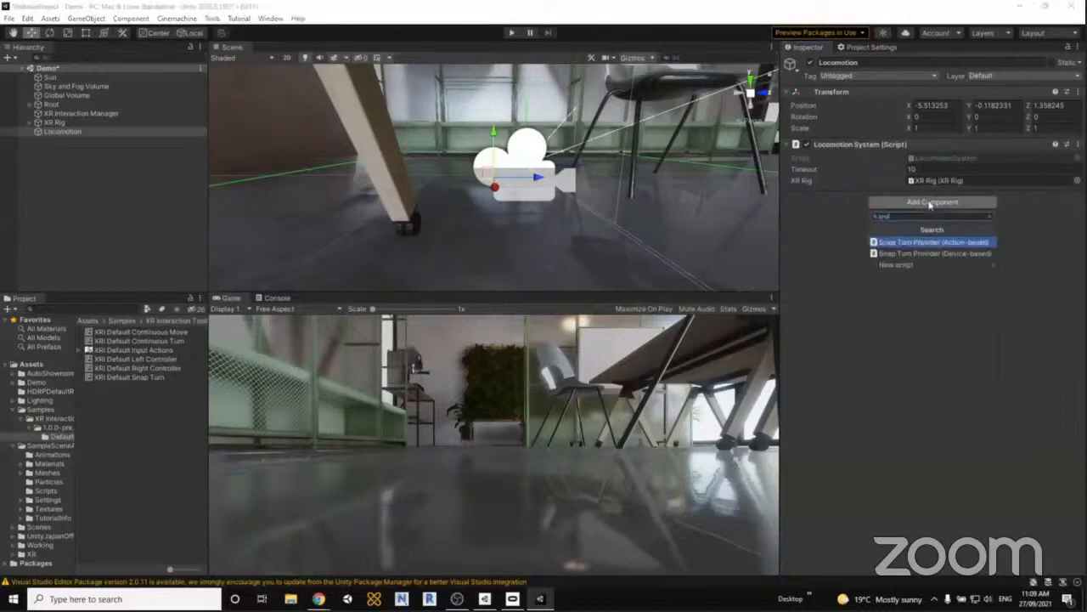
click(959, 244)
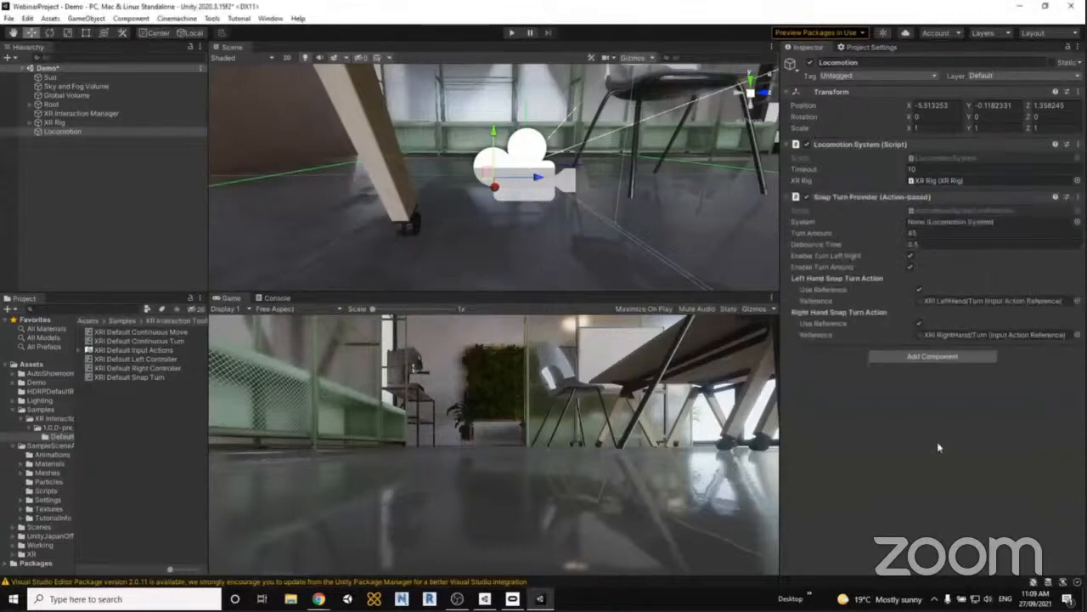
drag(855, 149, 955, 225)
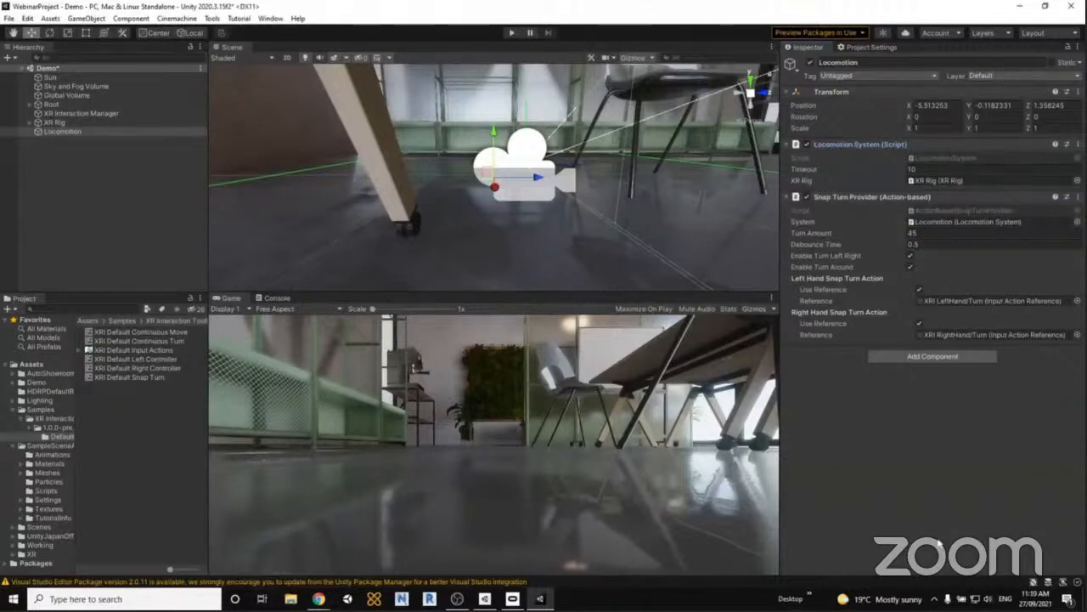
Disable Use Reference for the Right Hand Snap Turn Action and test snap turning in Play mode.
click(918, 323)
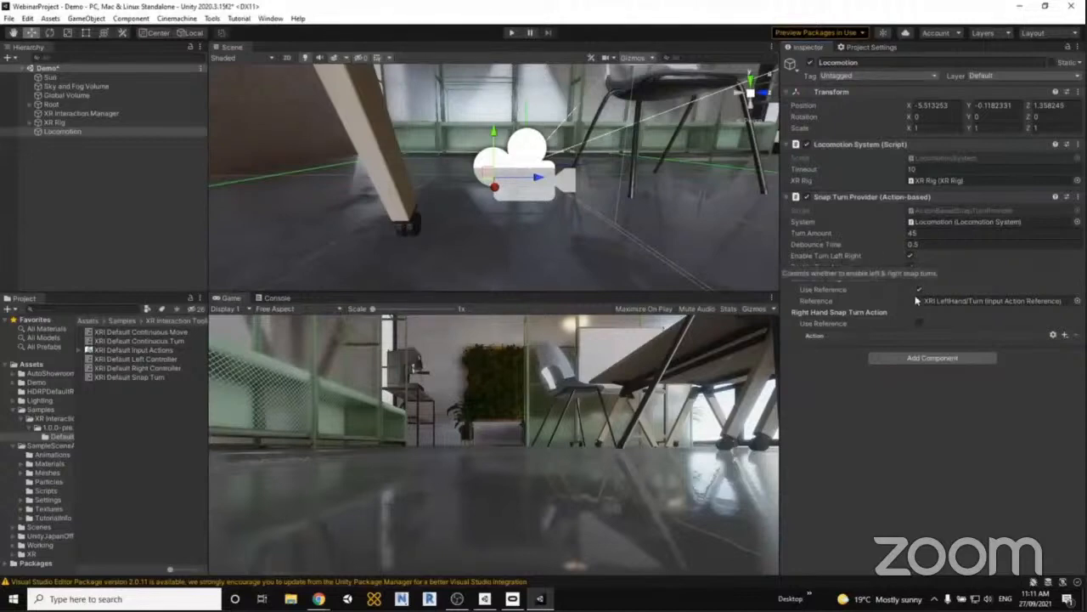
click(989, 299)
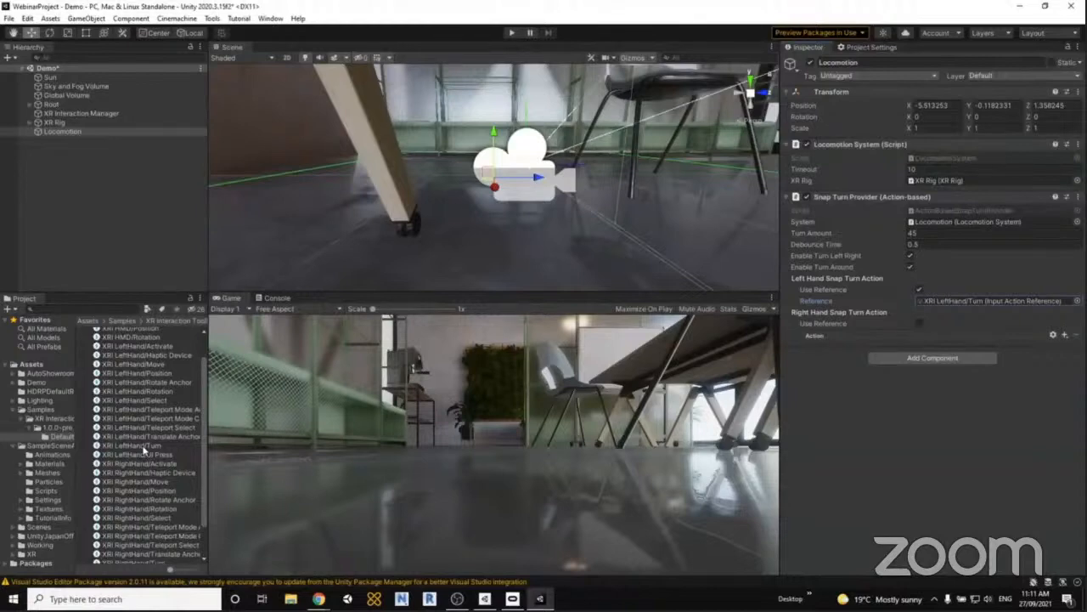
click(511, 33)
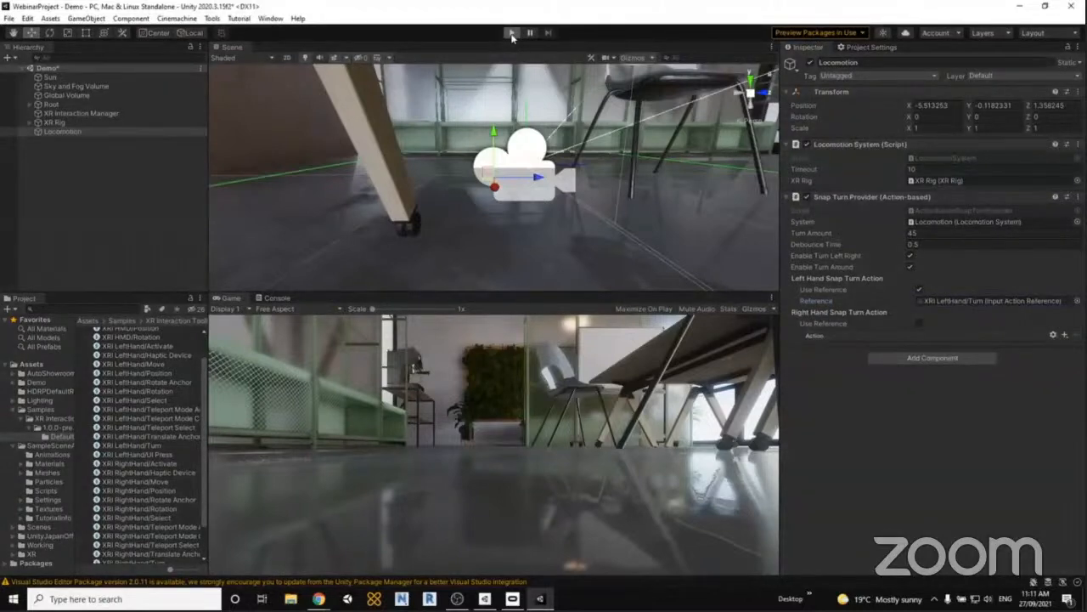
click(512, 34)
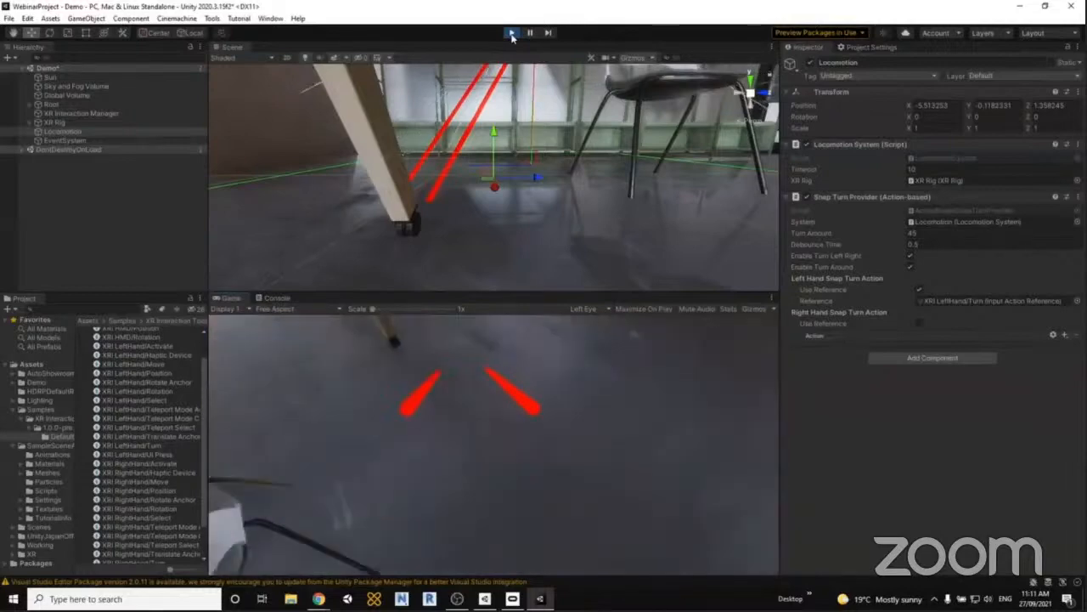
click(512, 33)
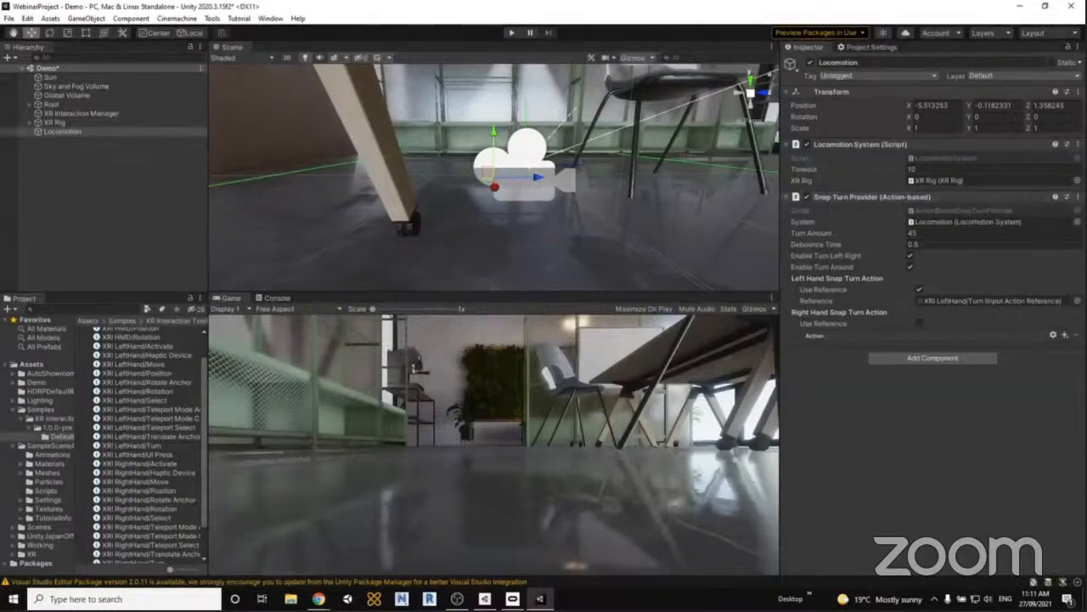
Add a Teleportation Provider component to the Locomotion object and set its System to the Locomotion System.
click(918, 357)
text(tele)
key(Down)
key(Down)
key(Return)
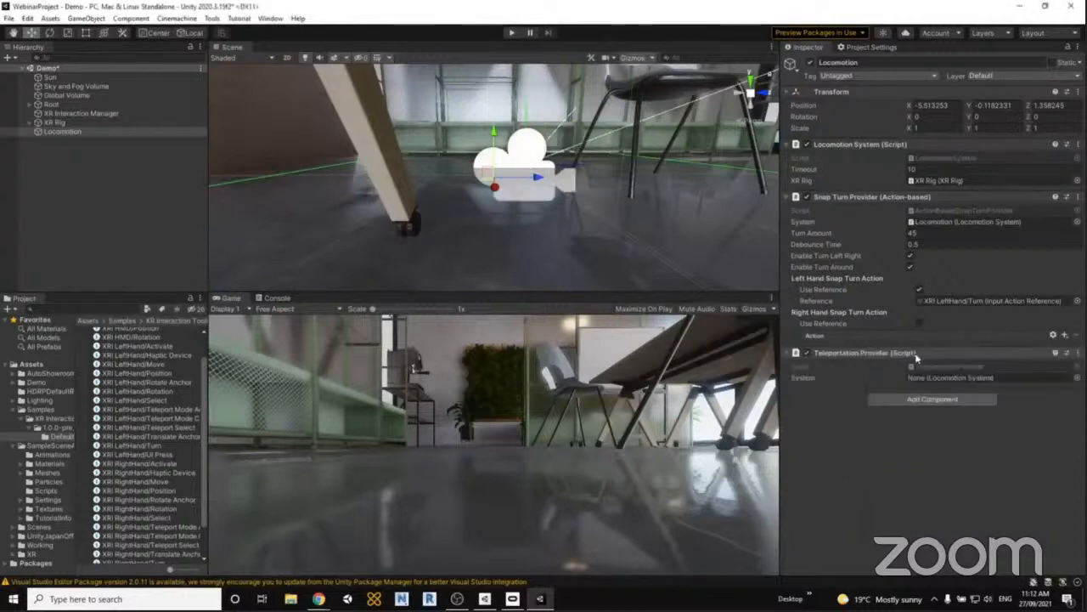
drag(849, 146, 950, 384)
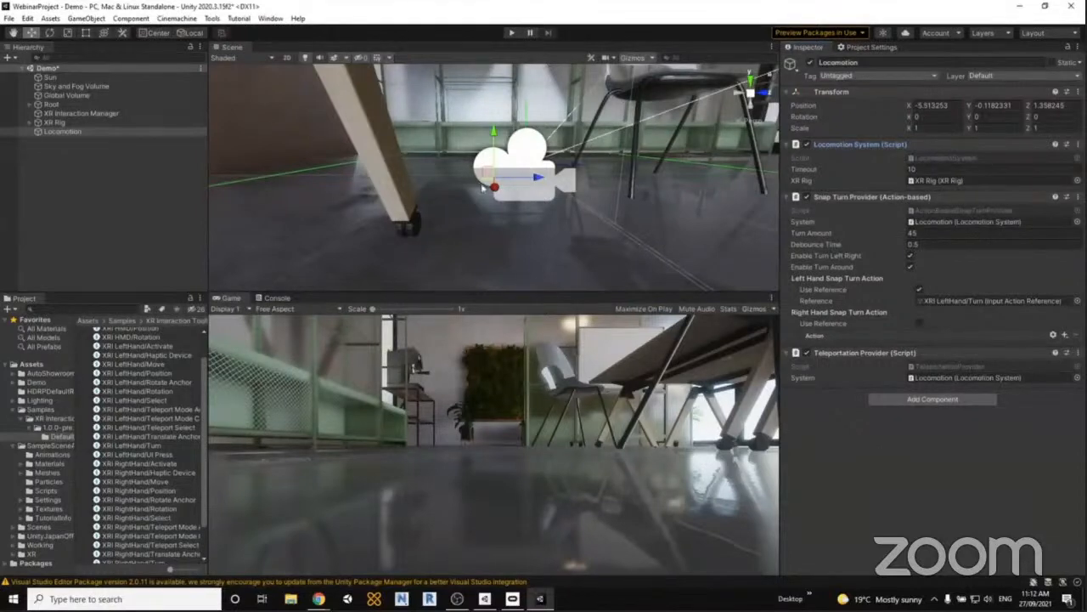
Add a Teleportation Area component to the Floor_exterior object in the office's Floor group.
key(s)
right_drag(536, 220, 532, 260)
key(w)
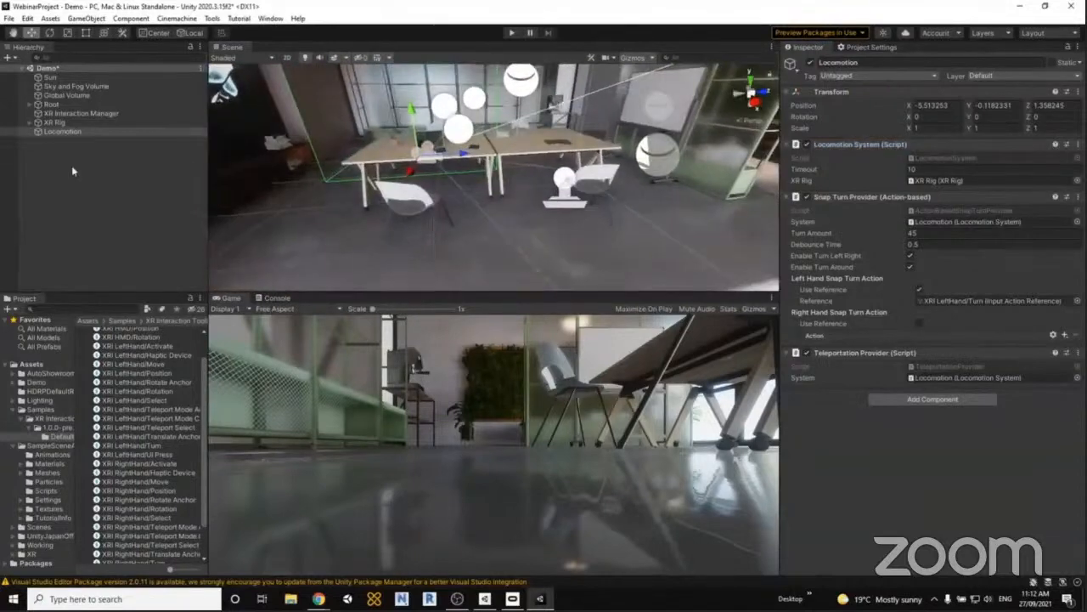
click(394, 223)
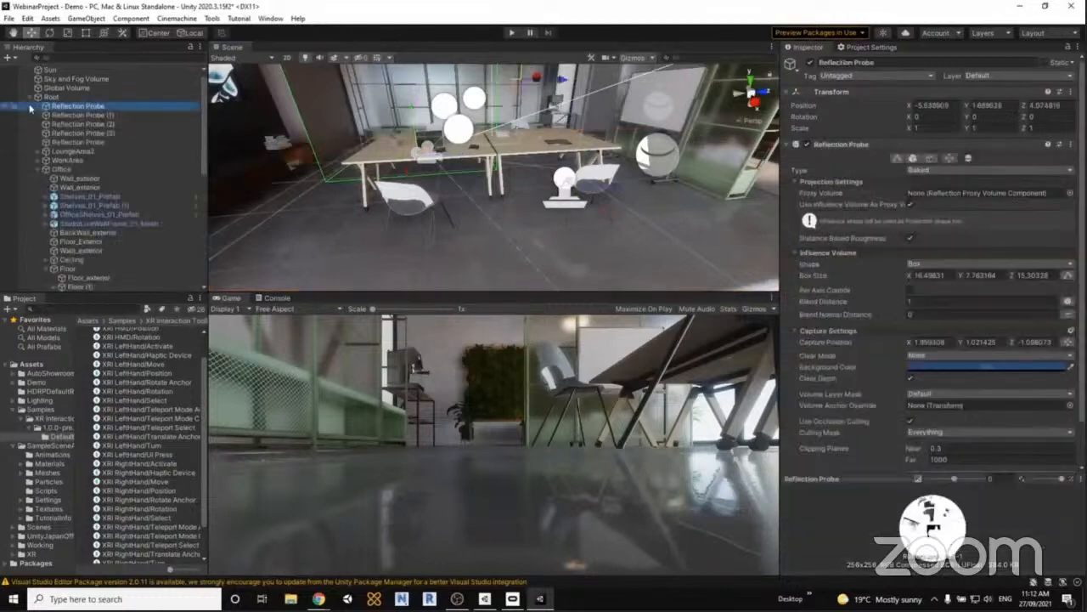
click(528, 271)
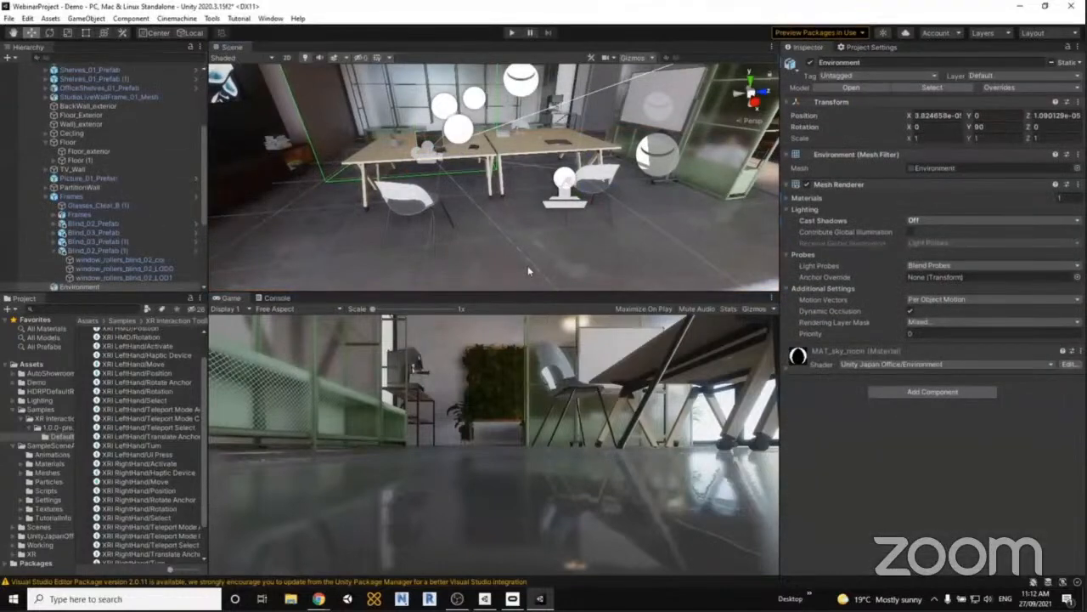
click(527, 271)
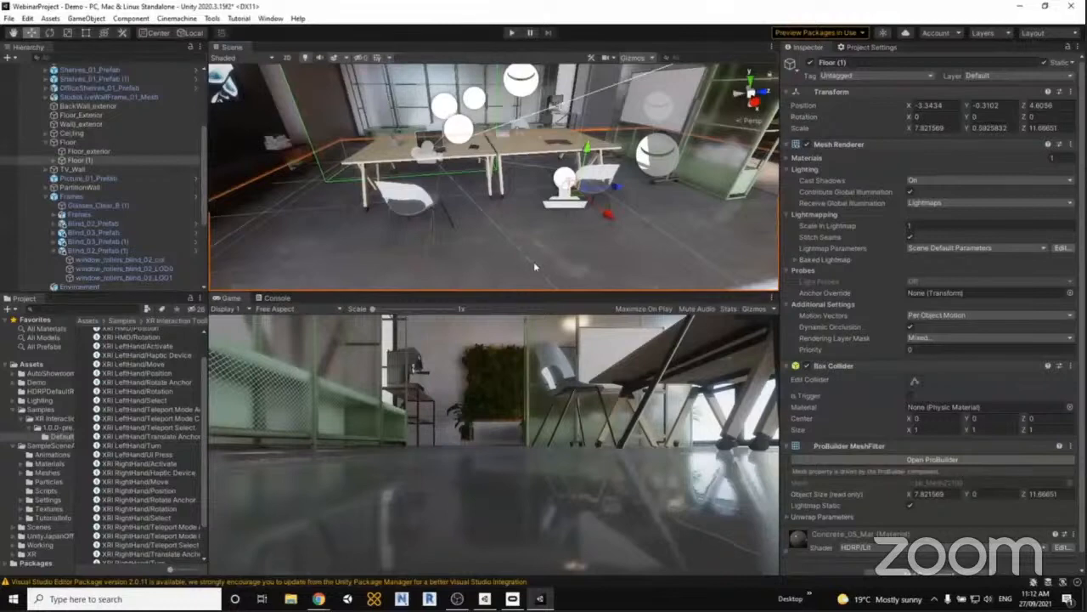
click(91, 152)
right_drag(416, 224, 213, 186)
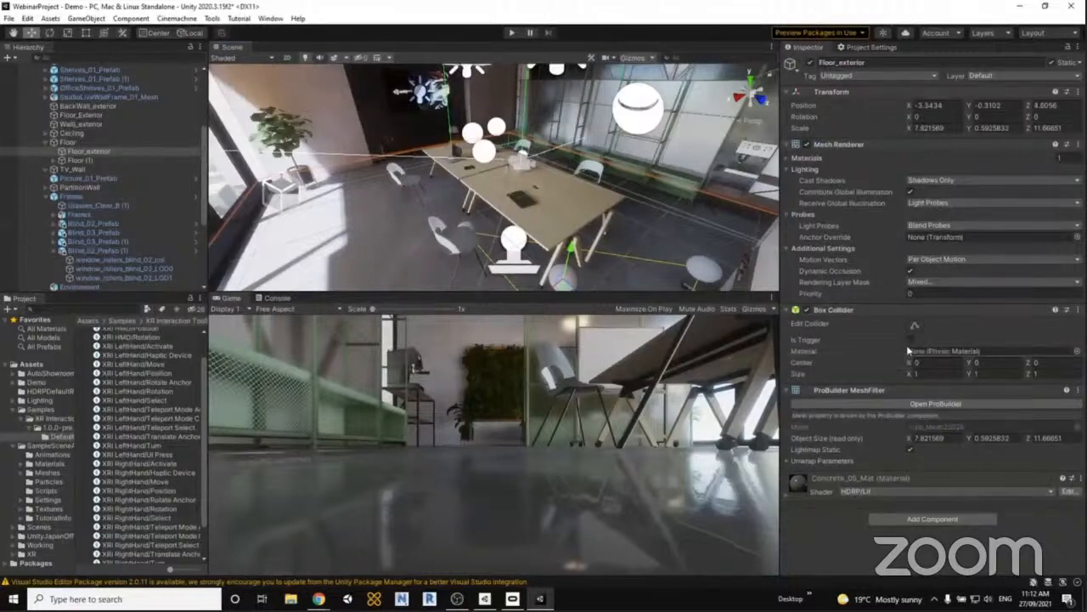
click(946, 520)
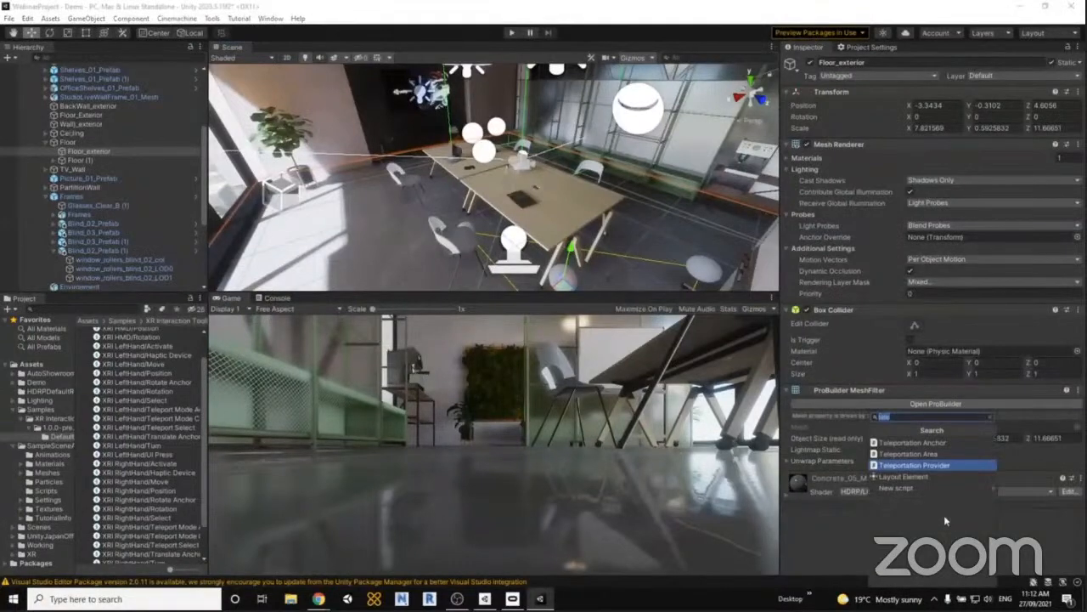
key(Up)
key(Return)
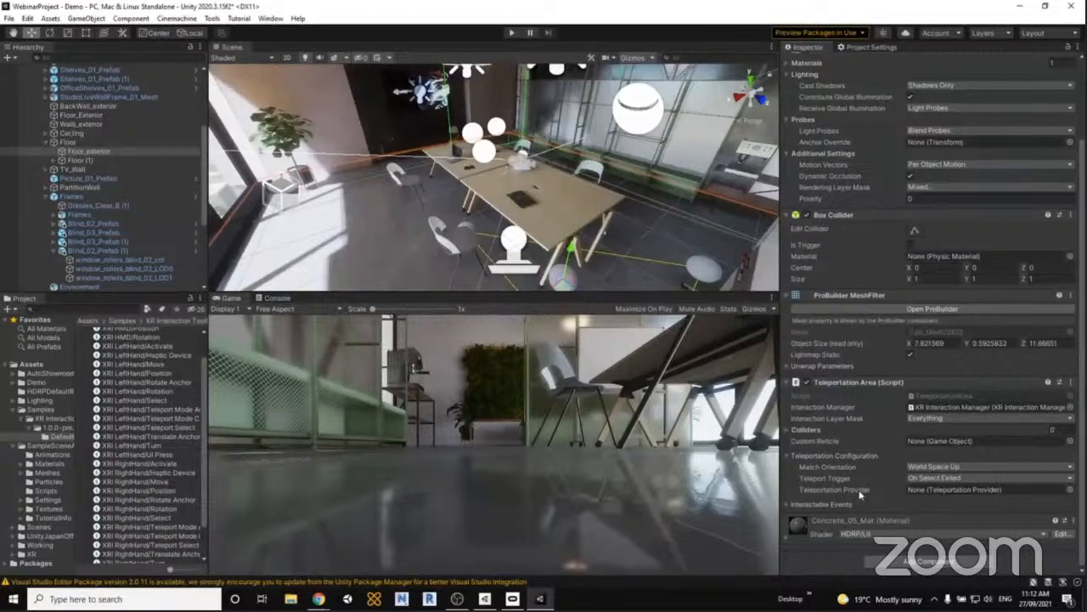
Assign Locomotion as the Teleportation Provider of Floor_exterior's Teleportation Area and test teleporting in Play mode.
mouse_move(861, 494)
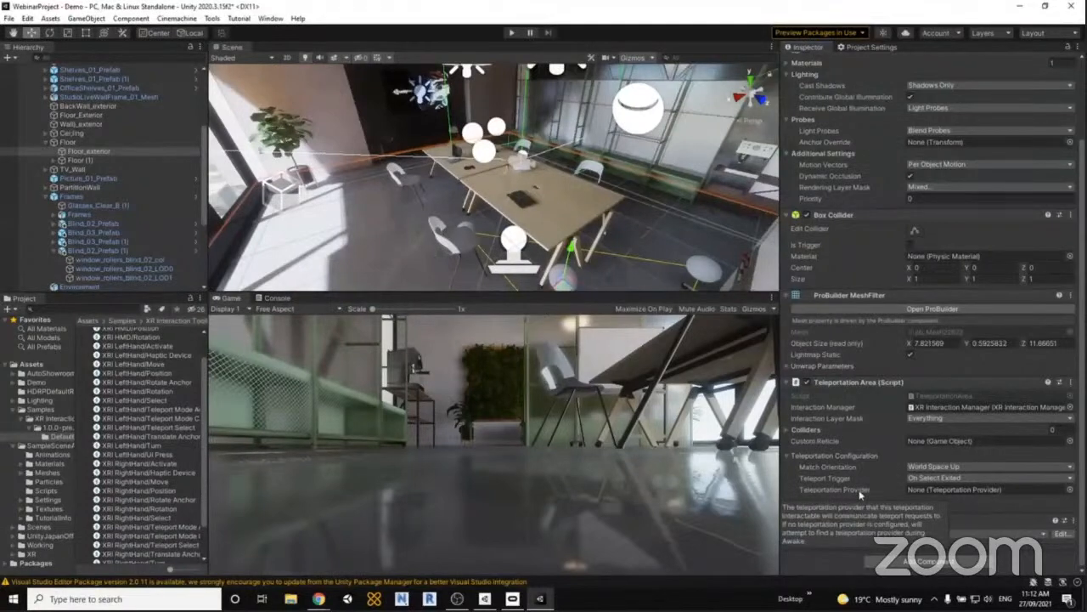
scroll(121, 179, down, 5)
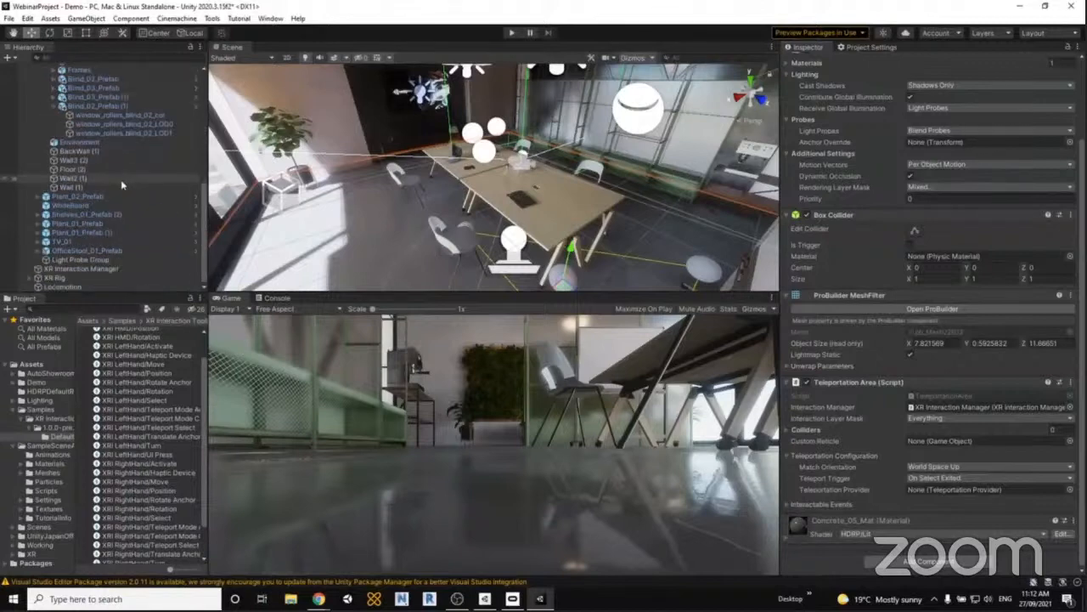
click(73, 288)
drag(73, 288, 934, 495)
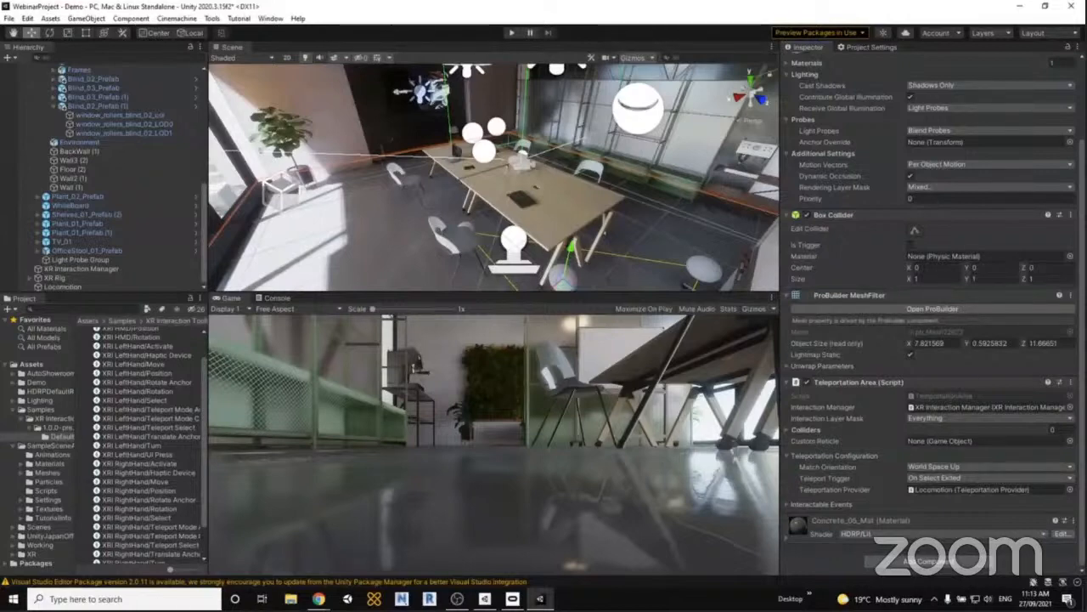
click(512, 33)
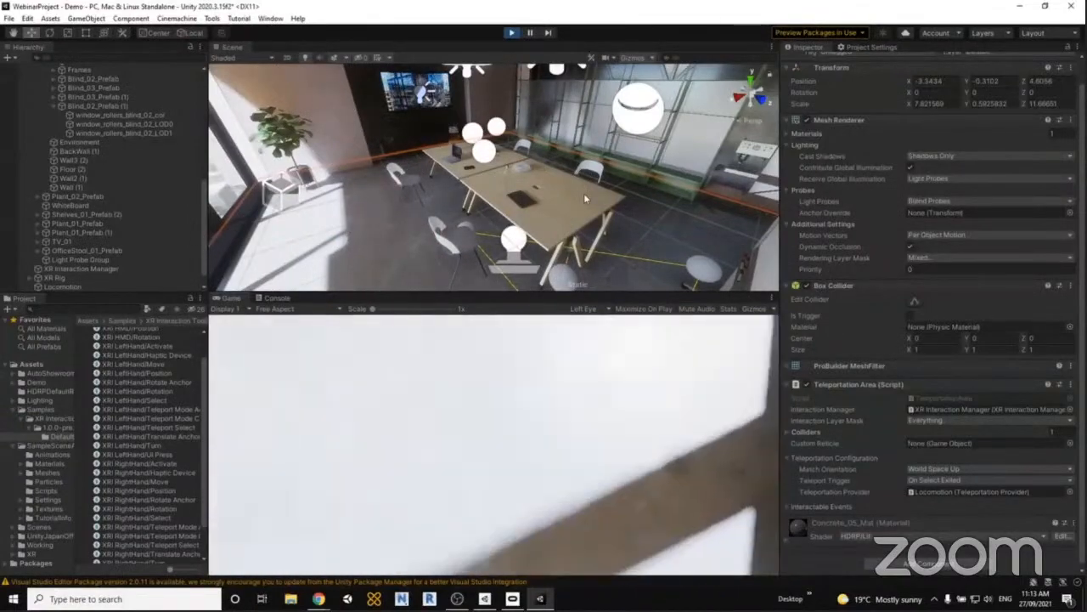
click(513, 33)
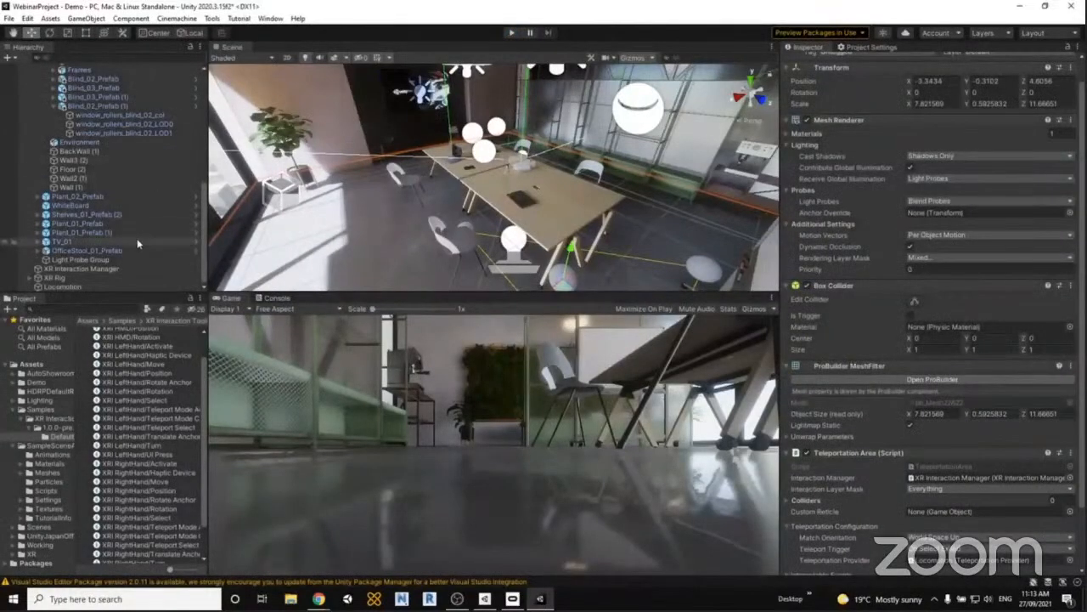
Disable Play On Awake on the VideoPlayer object inside TV_01.
click(397, 94)
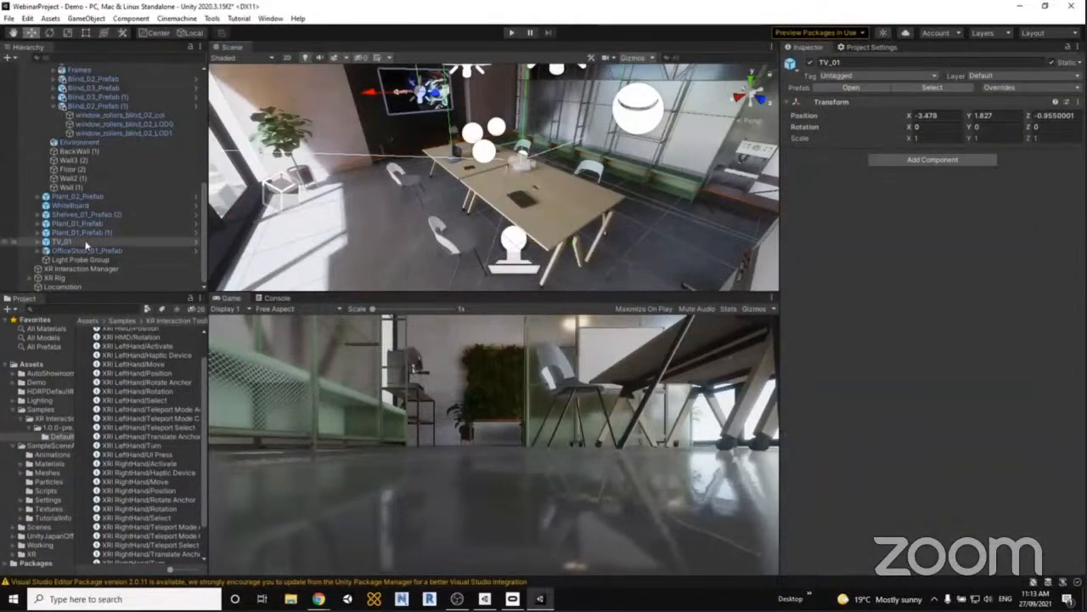
click(46, 242)
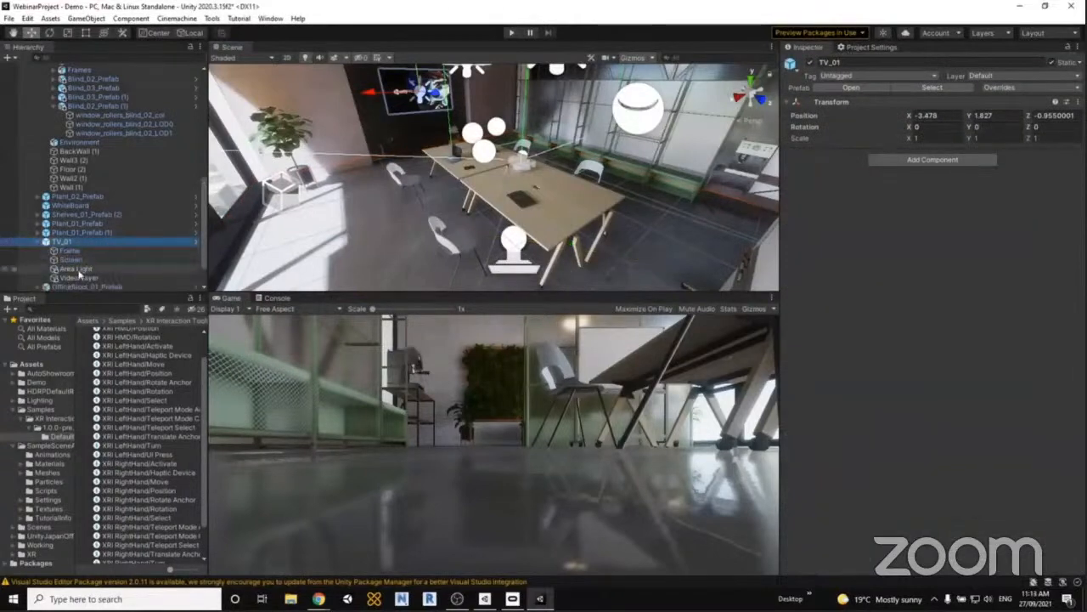
click(79, 278)
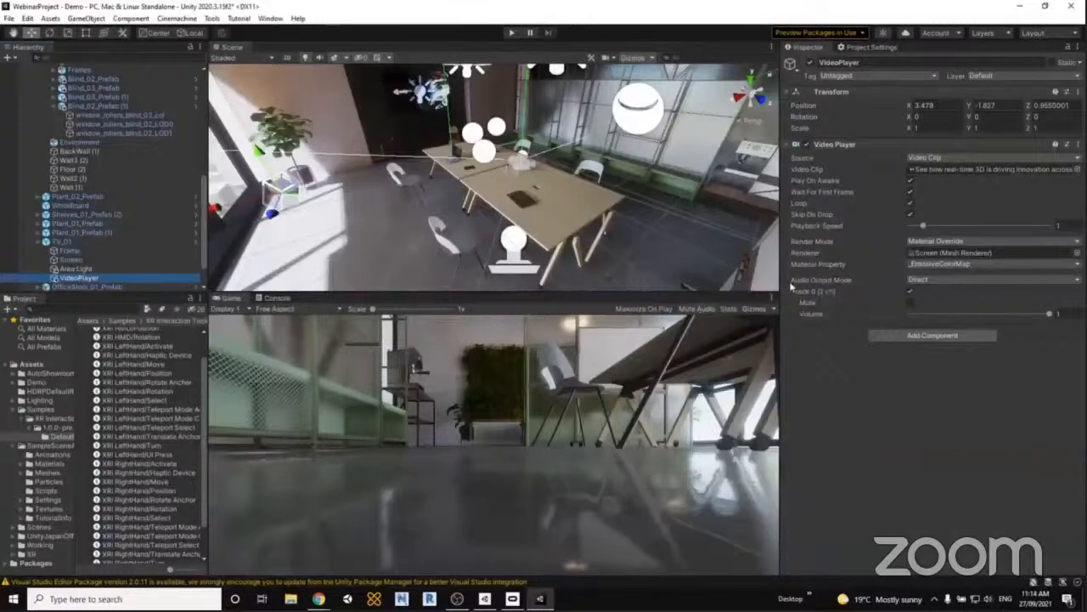
click(909, 181)
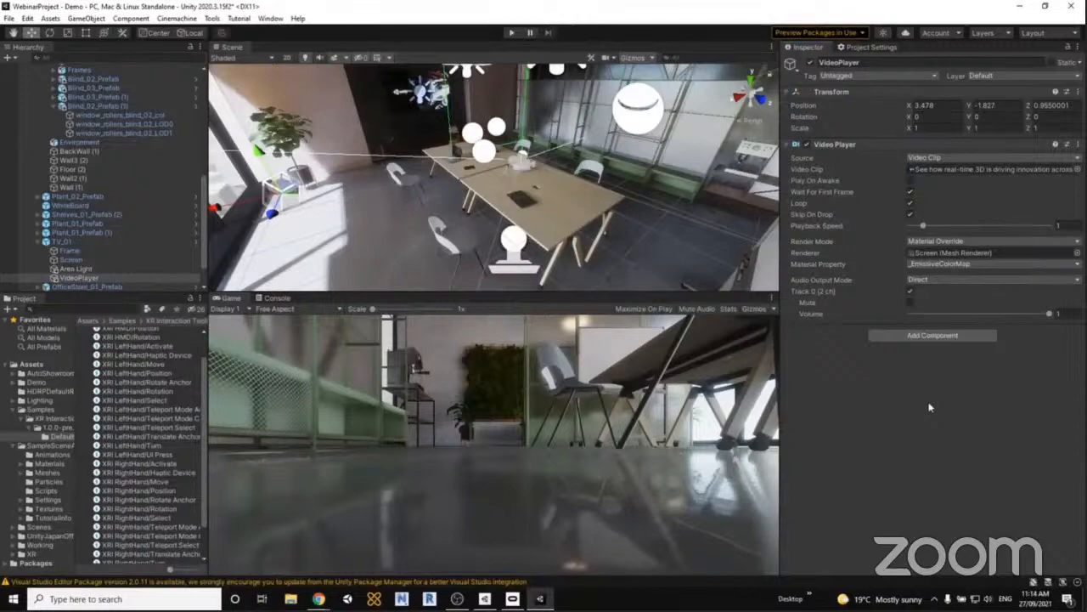
Remove the Teleportation Area component from the Floor_exterior object in the office's Floor group.
right_drag(469, 224, 682, 232)
right_drag(609, 235, 524, 225)
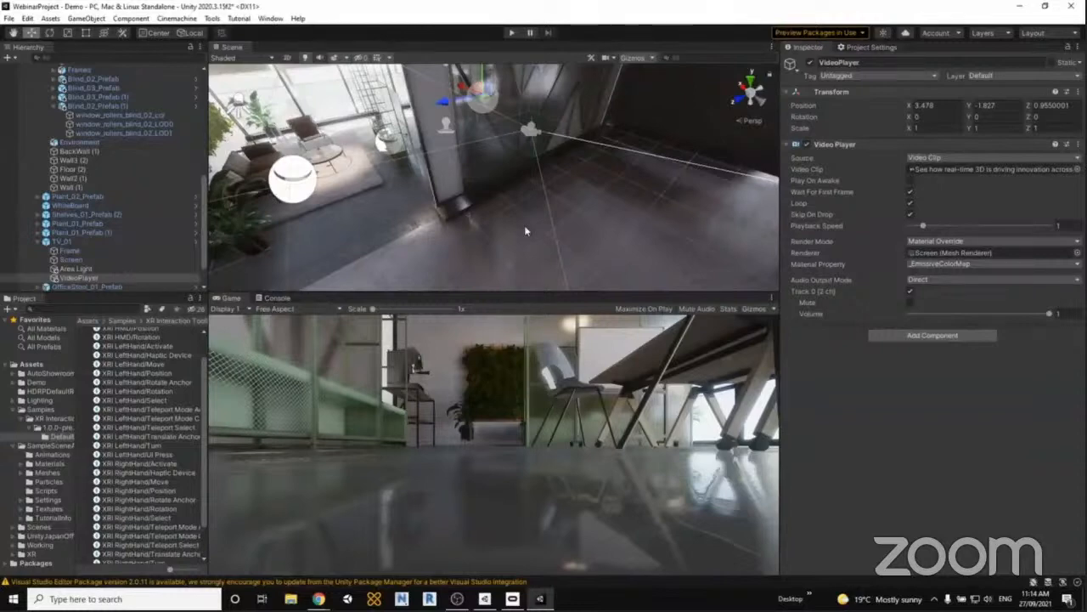
click(370, 210)
scroll(934, 386, down, 1)
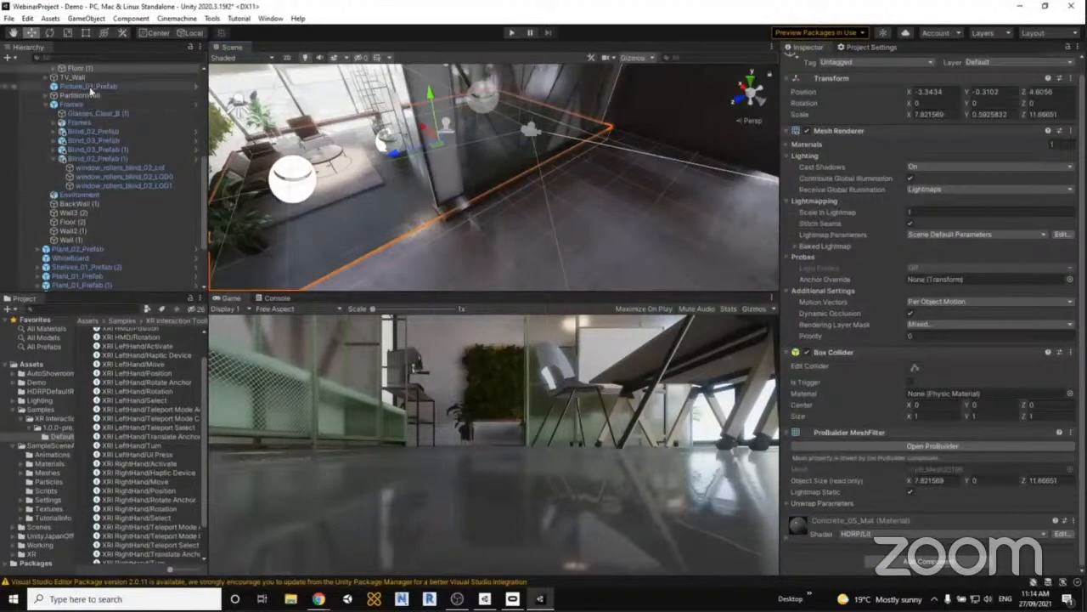
scroll(114, 231, down, 2)
scroll(114, 227, up, 4)
click(90, 161)
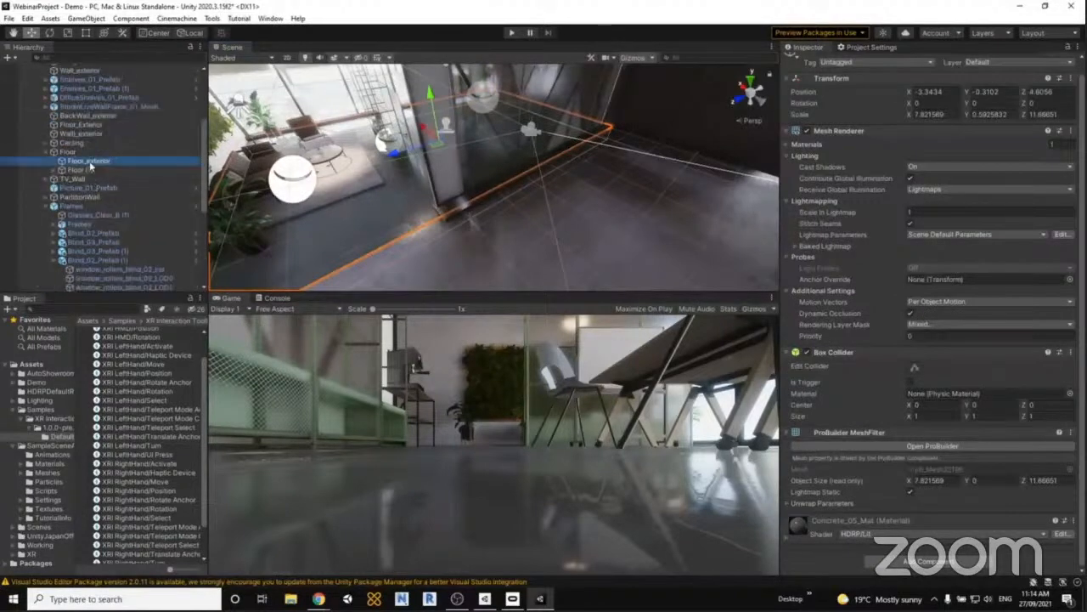
scroll(983, 363, down, 3)
click(1070, 382)
click(1007, 412)
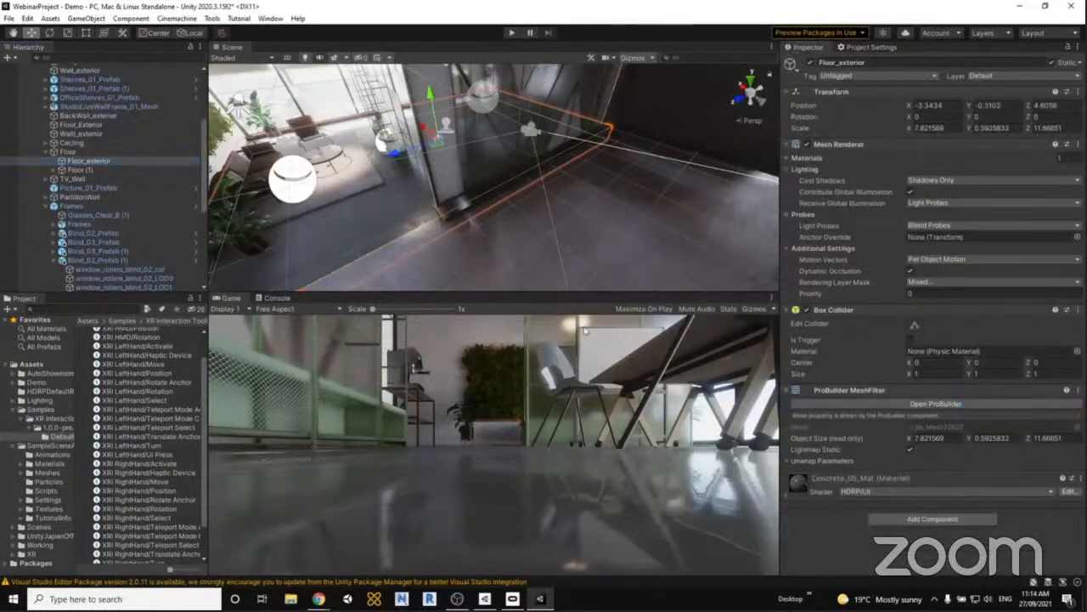
Create an empty game object named Teleportation Area and add a Teleportation Area component to it.
scroll(185, 179, down, 5)
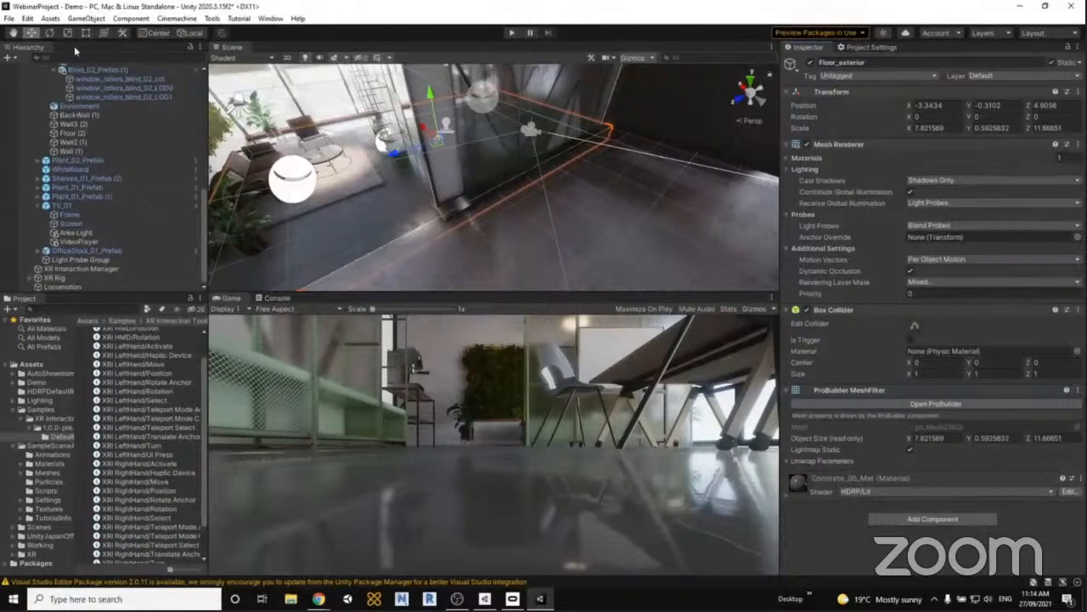
click(50, 18)
click(102, 31)
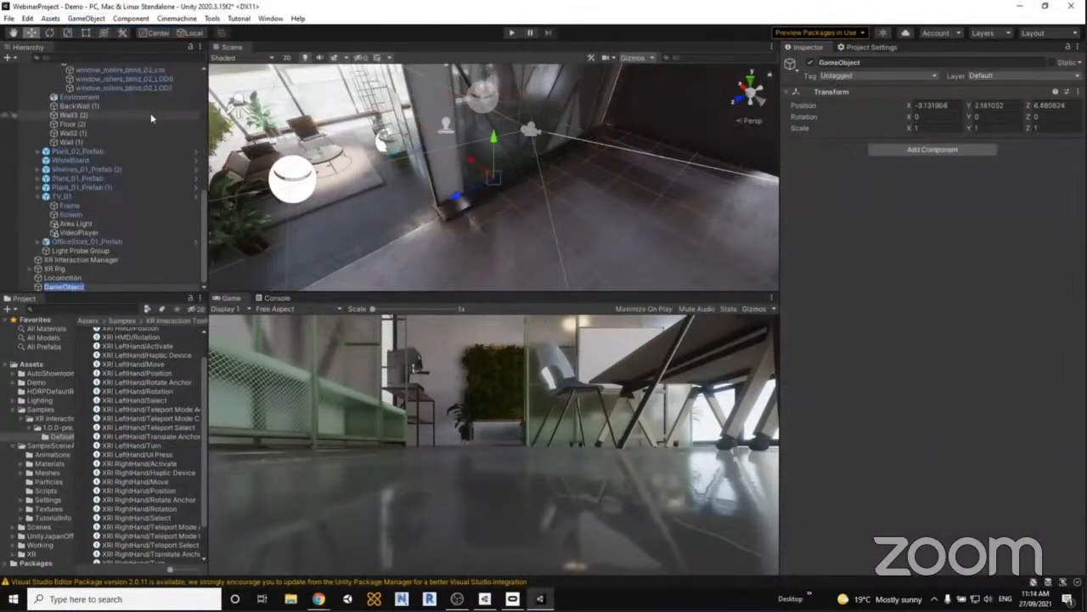
text(TeleportationHi Area)
key(Return)
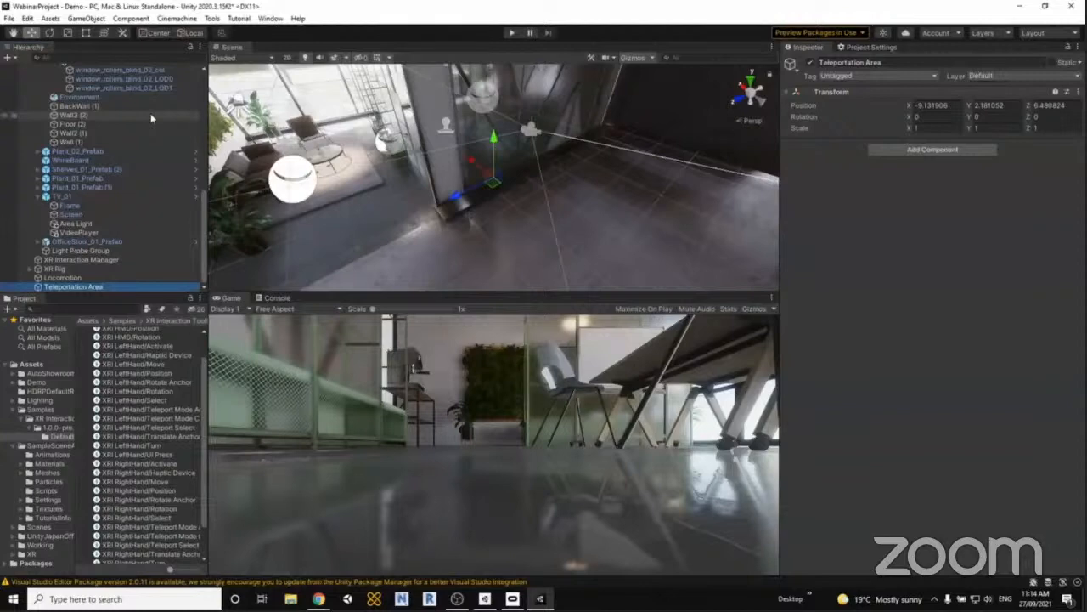
click(918, 149)
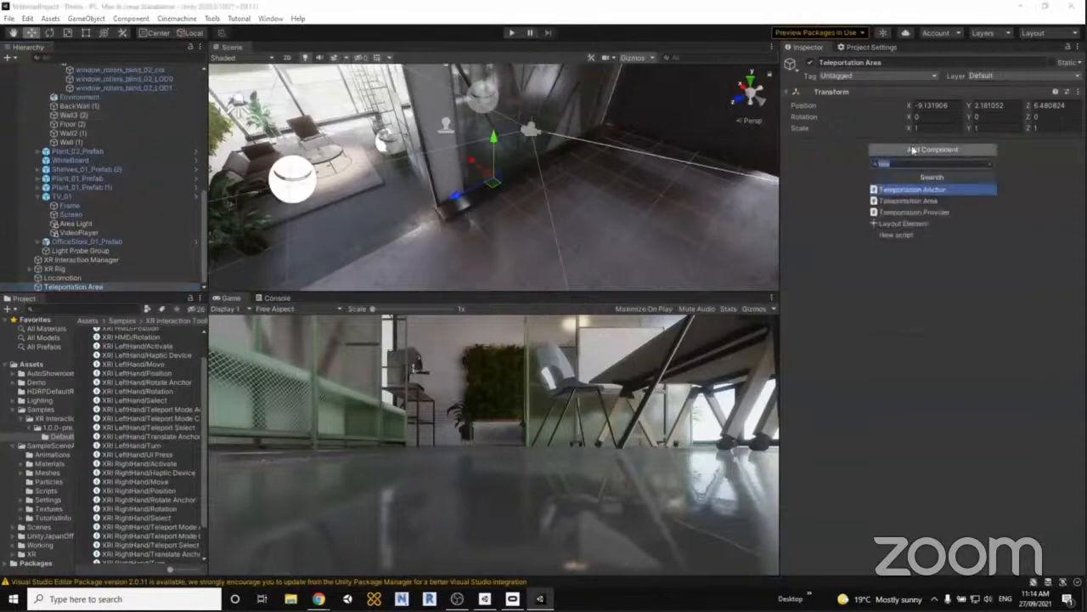
click(934, 201)
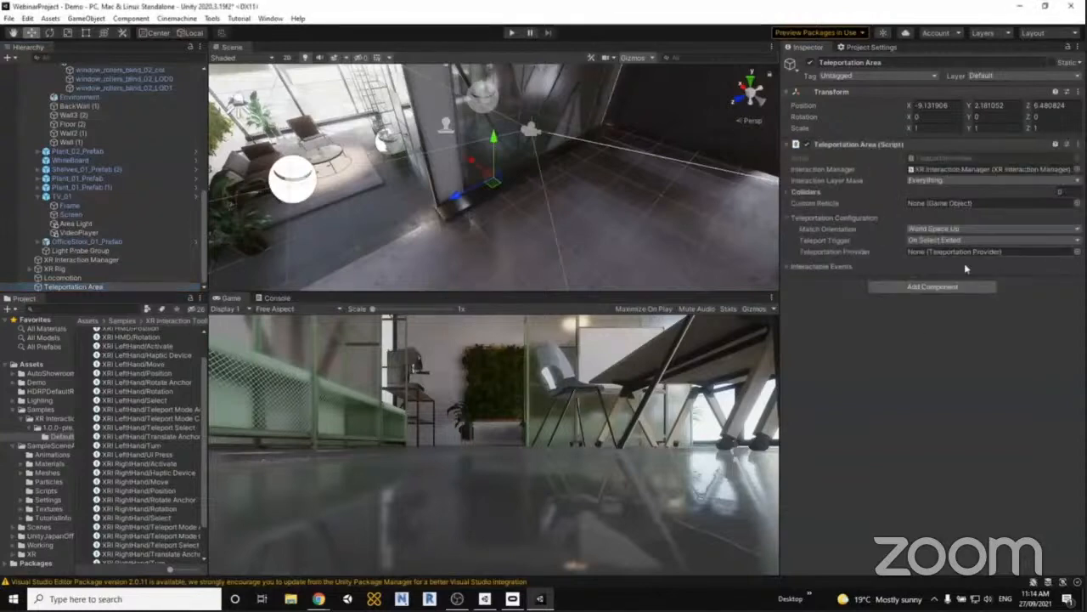
Add Floor_exterior from the Floor group to the Colliders list of the Teleportation Area component.
click(788, 193)
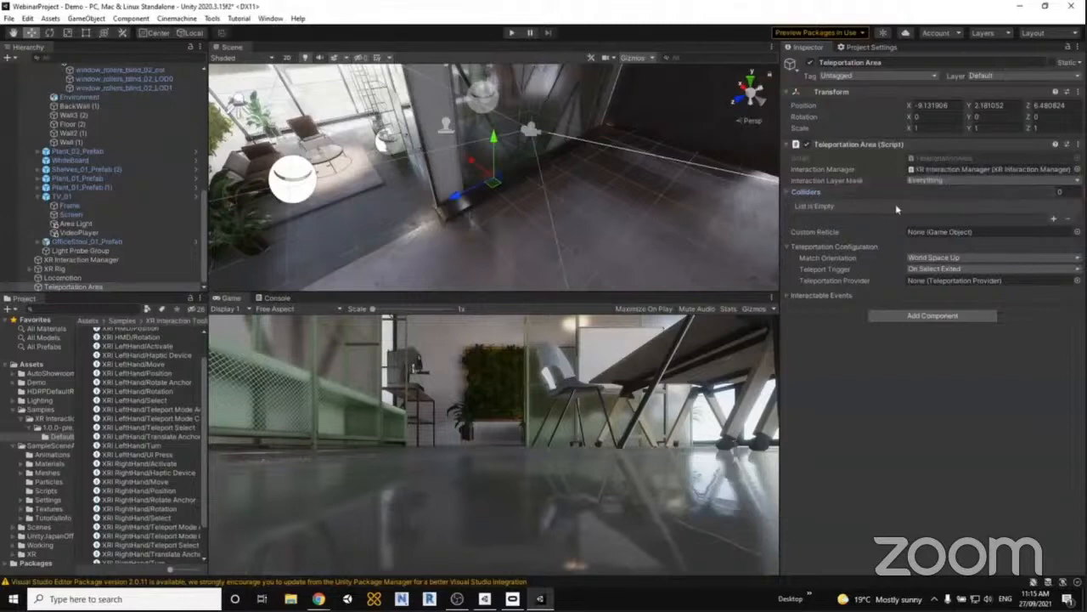
scroll(98, 225, up, 10)
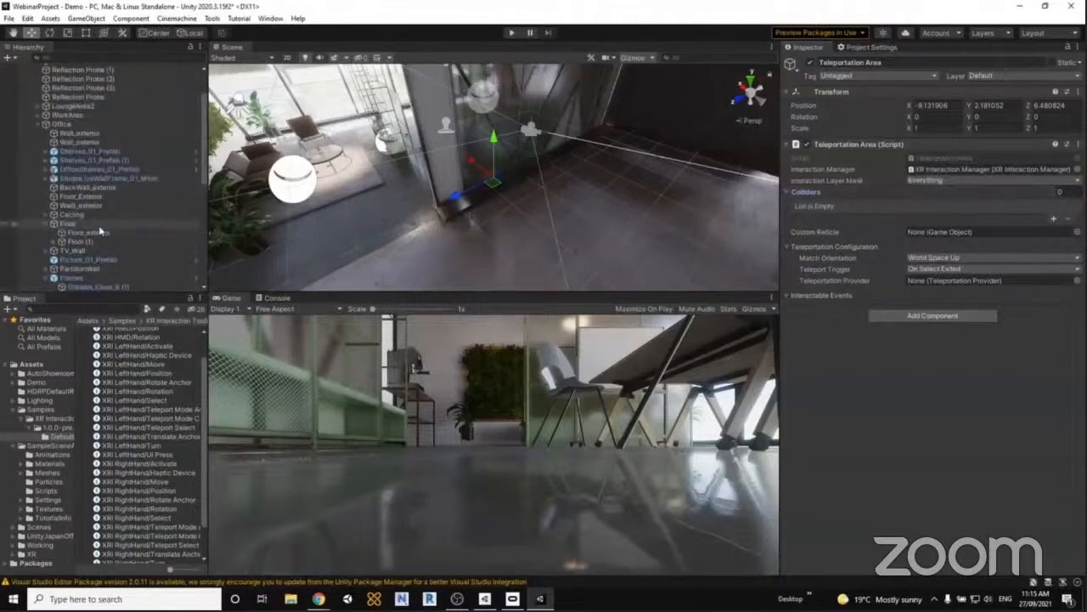
drag(88, 233, 807, 204)
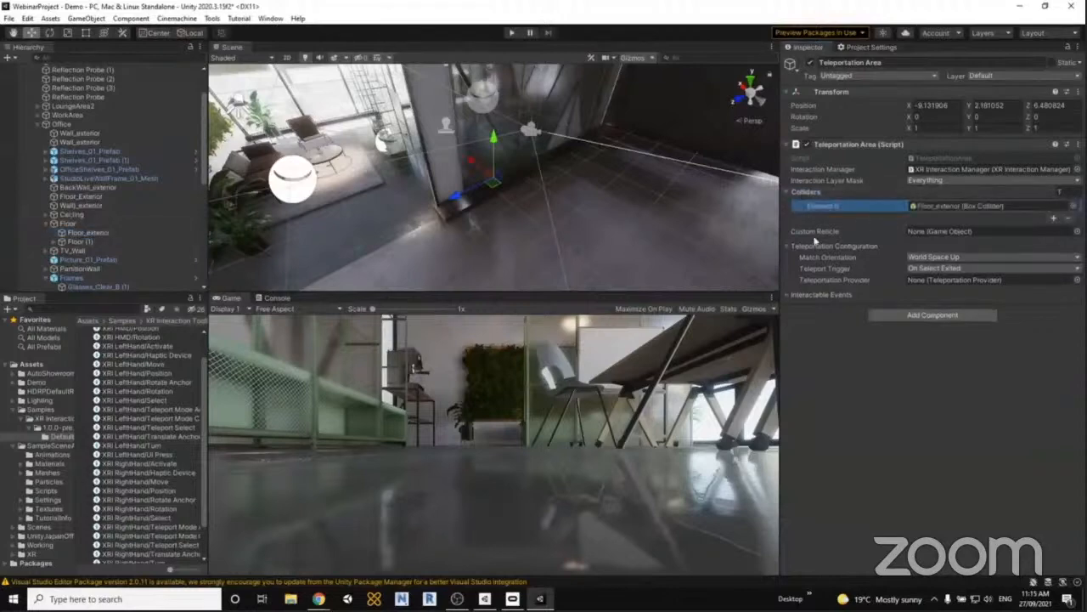
Lock the Inspector on the Teleportation Area object and add the lounge's OfficeRug_01_Prefab collider to its Colliders list.
click(358, 187)
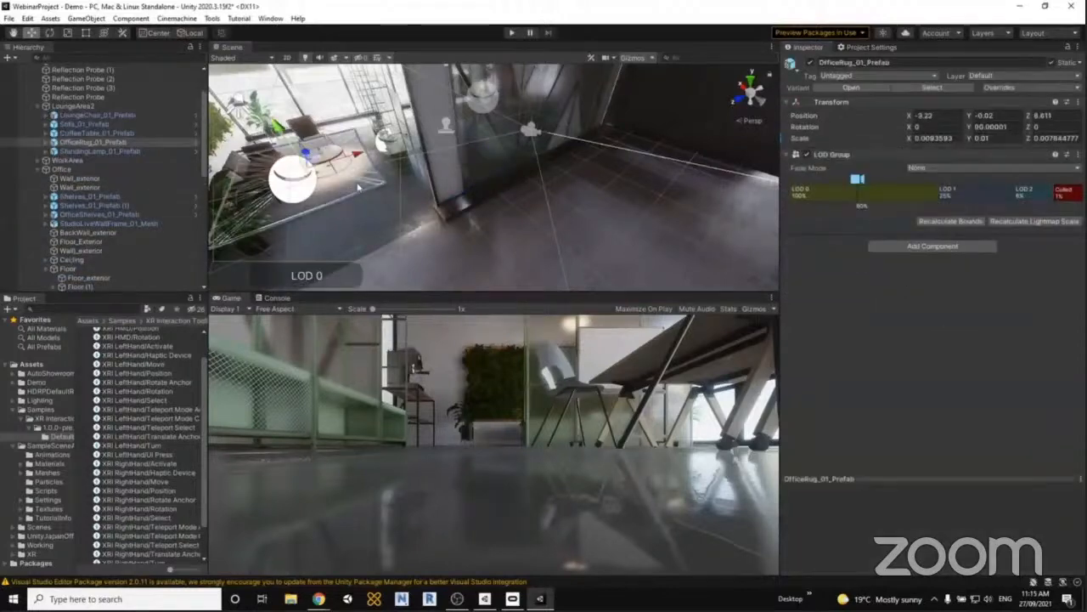
click(46, 142)
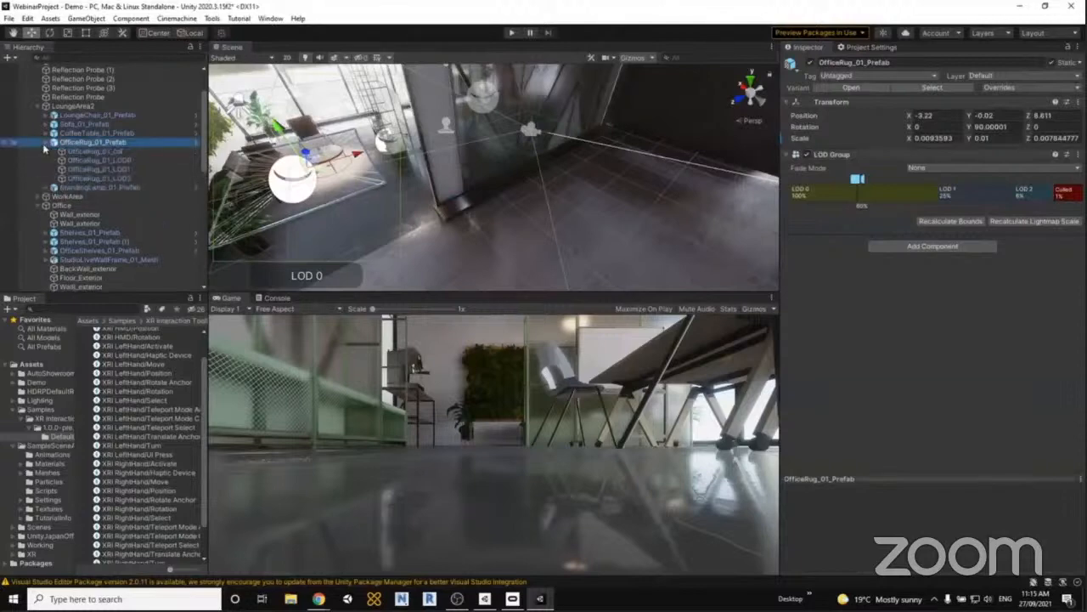
click(118, 152)
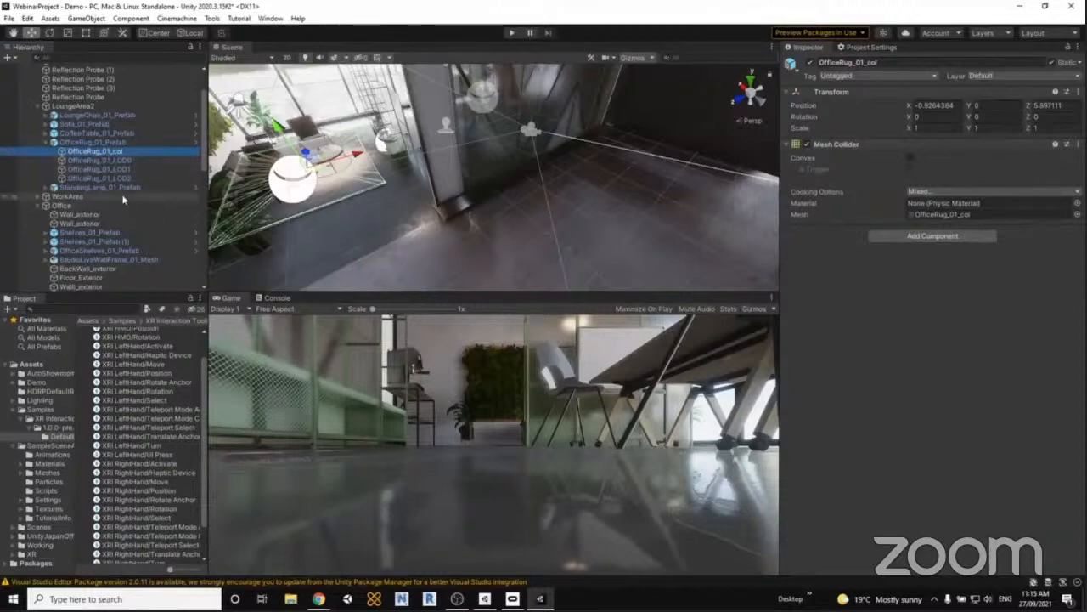
scroll(123, 199, down, 5)
scroll(106, 247, down, 10)
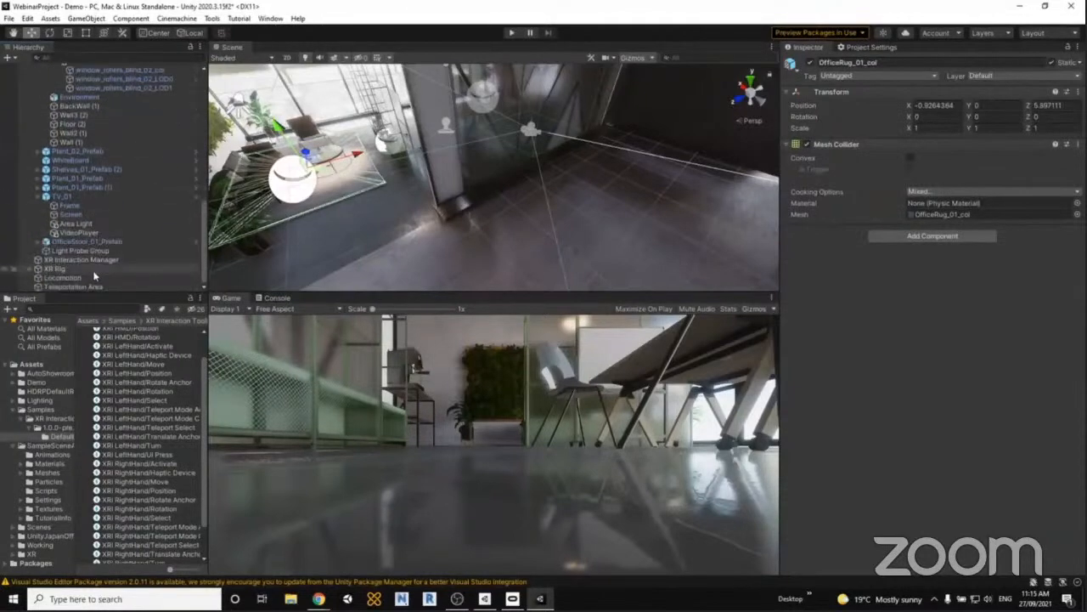
click(94, 288)
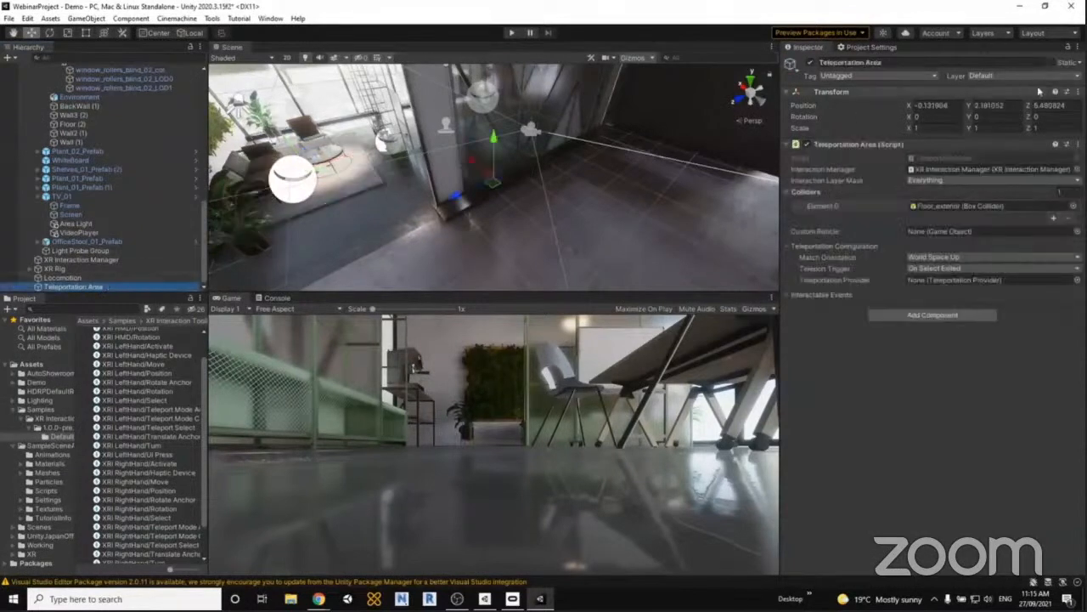
scroll(132, 216, up, 5)
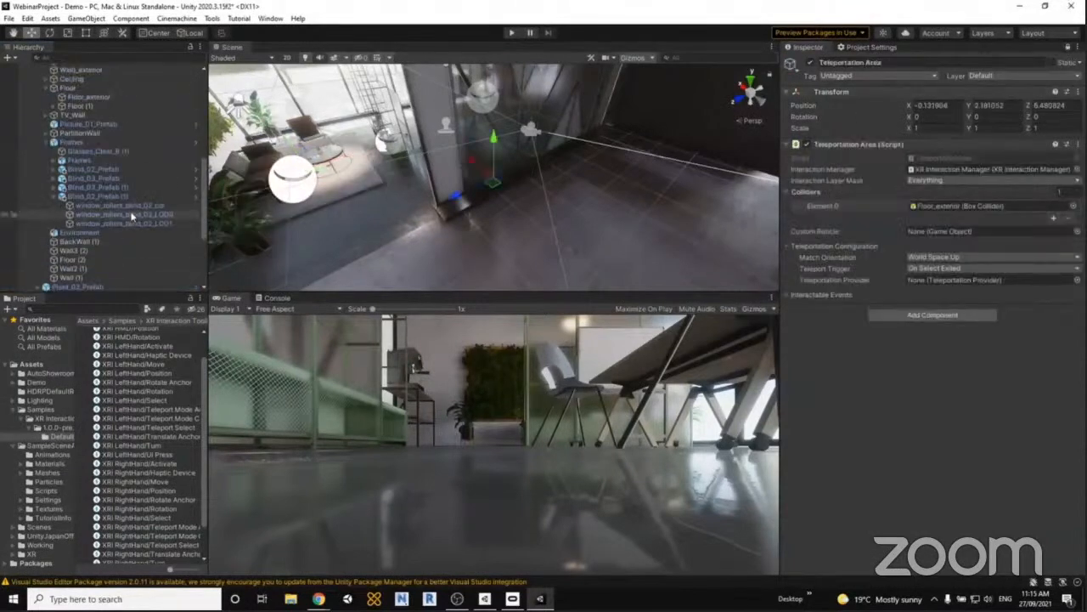
click(346, 198)
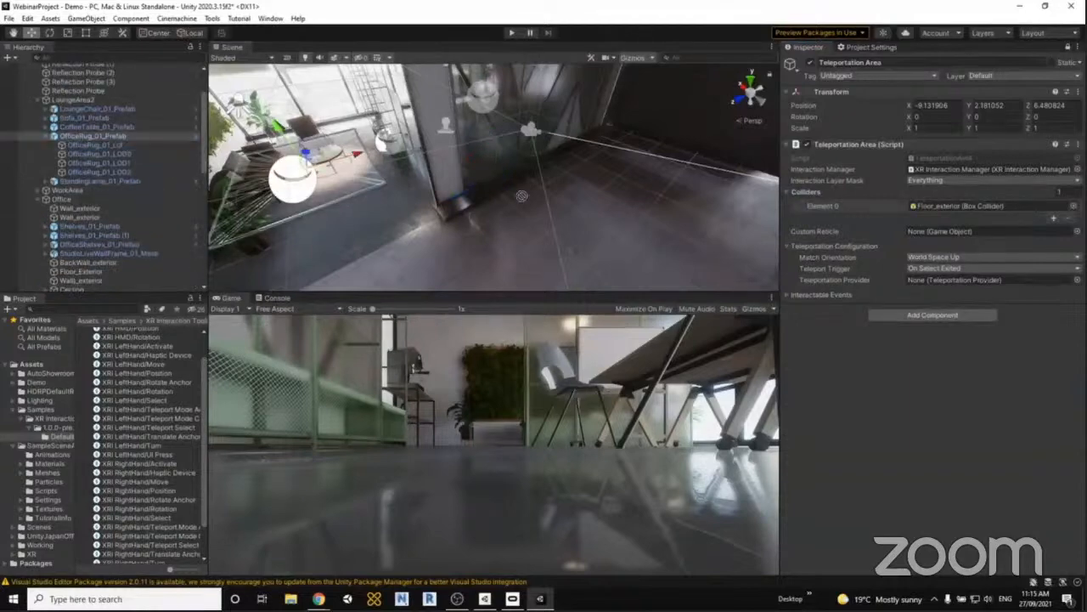
drag(829, 204, 812, 195)
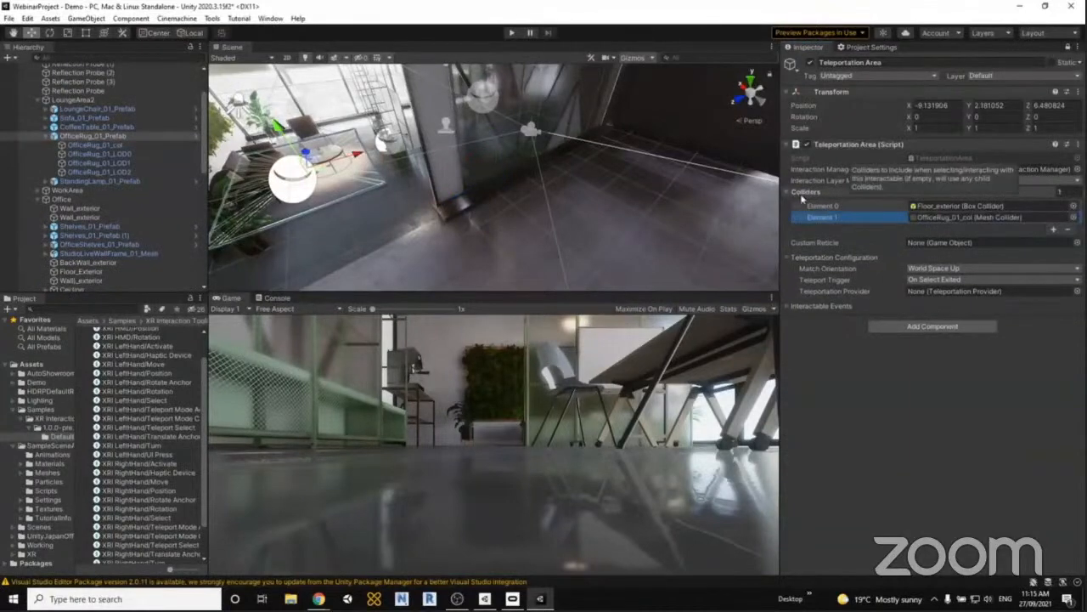
Add the corridor's Floor_Exterior object to the Teleportation Area's Colliders and test teleporting in Play mode.
click(571, 243)
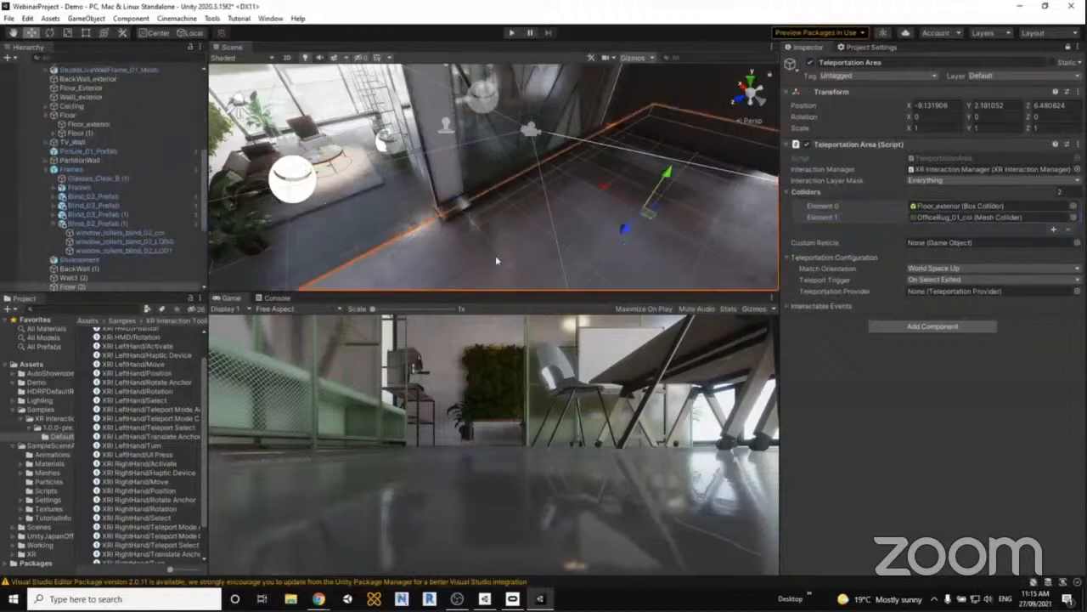
scroll(102, 230, down, 3)
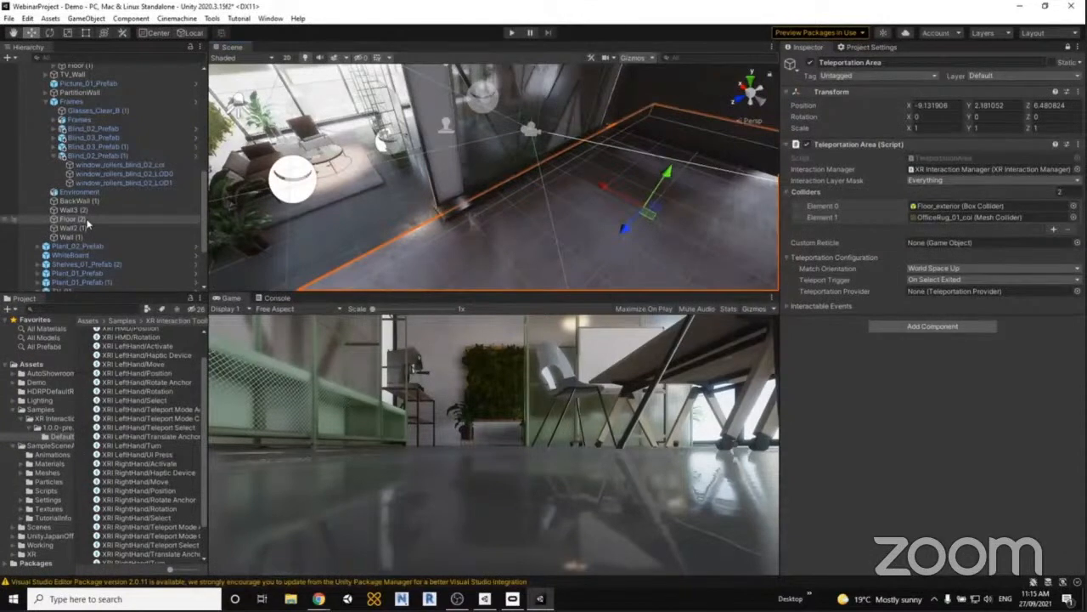
scroll(87, 222, up, 6)
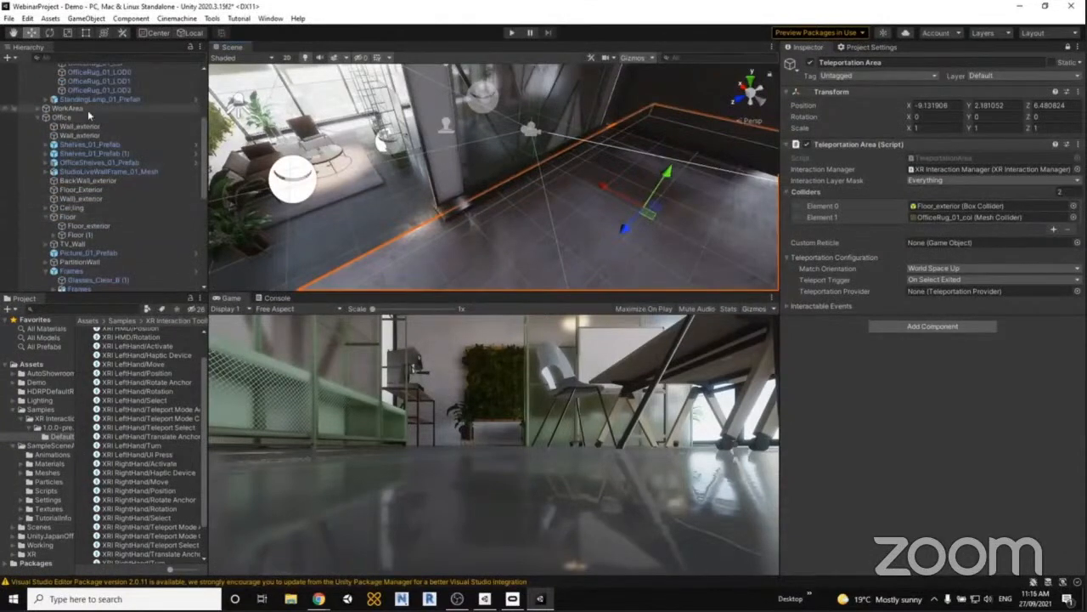
click(88, 190)
right_drag(412, 214, 643, 201)
key(s)
key(f)
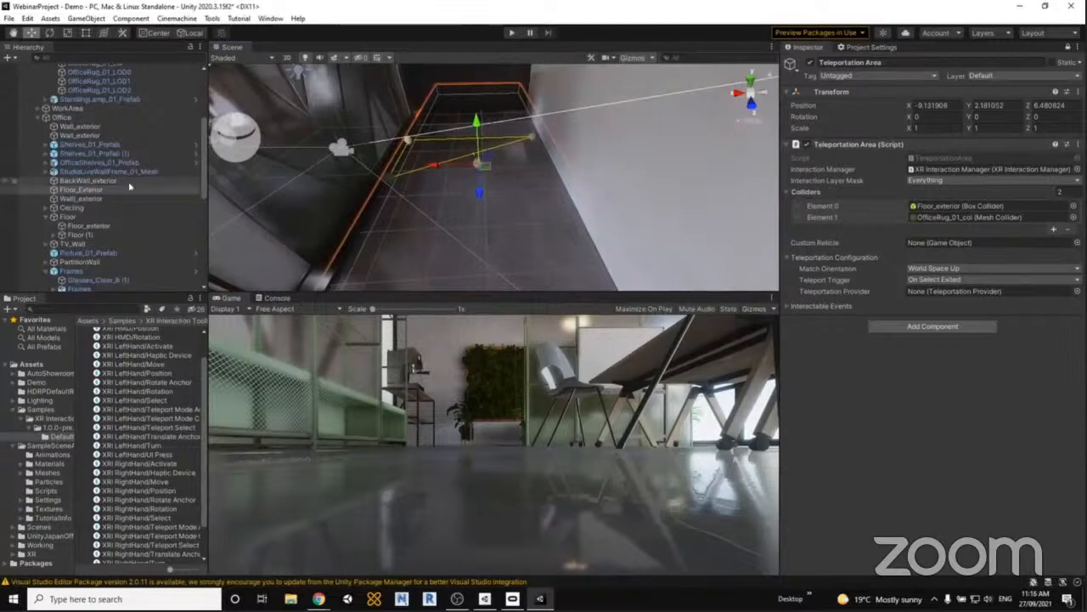
drag(94, 190, 806, 197)
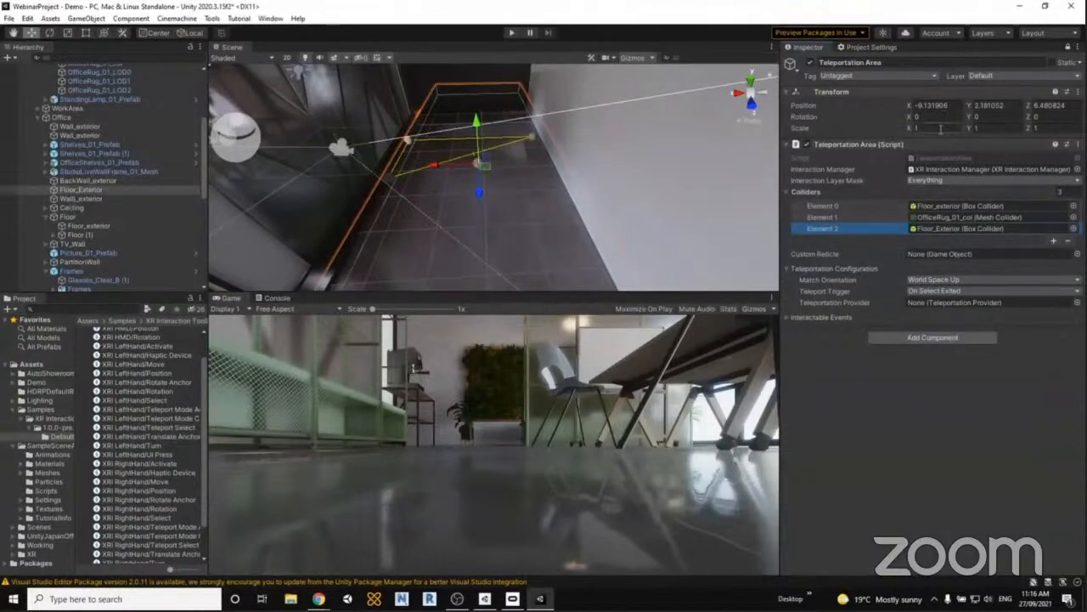
click(512, 33)
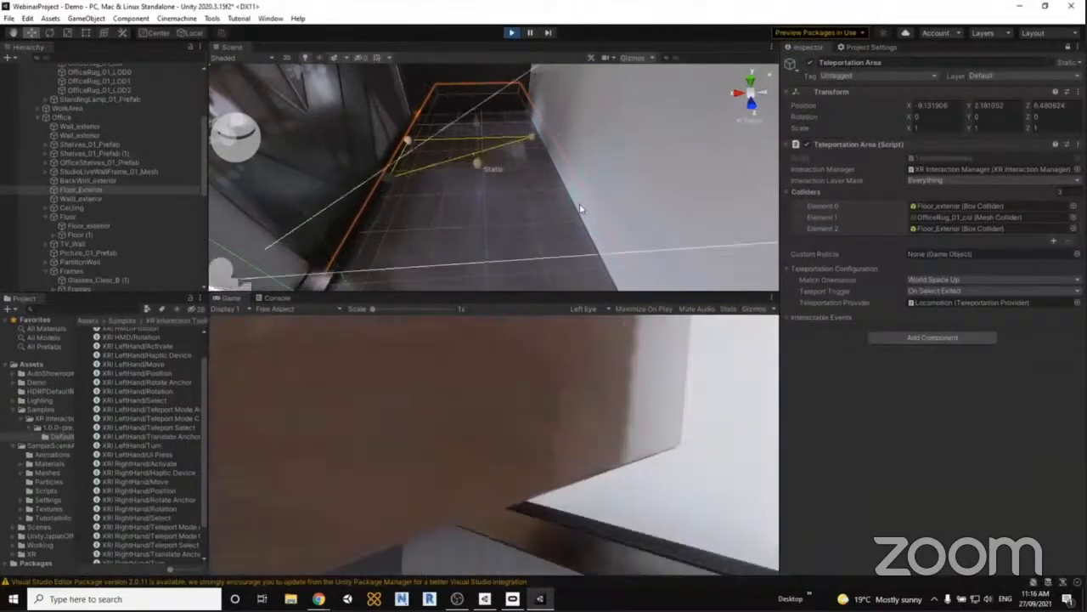
click(512, 33)
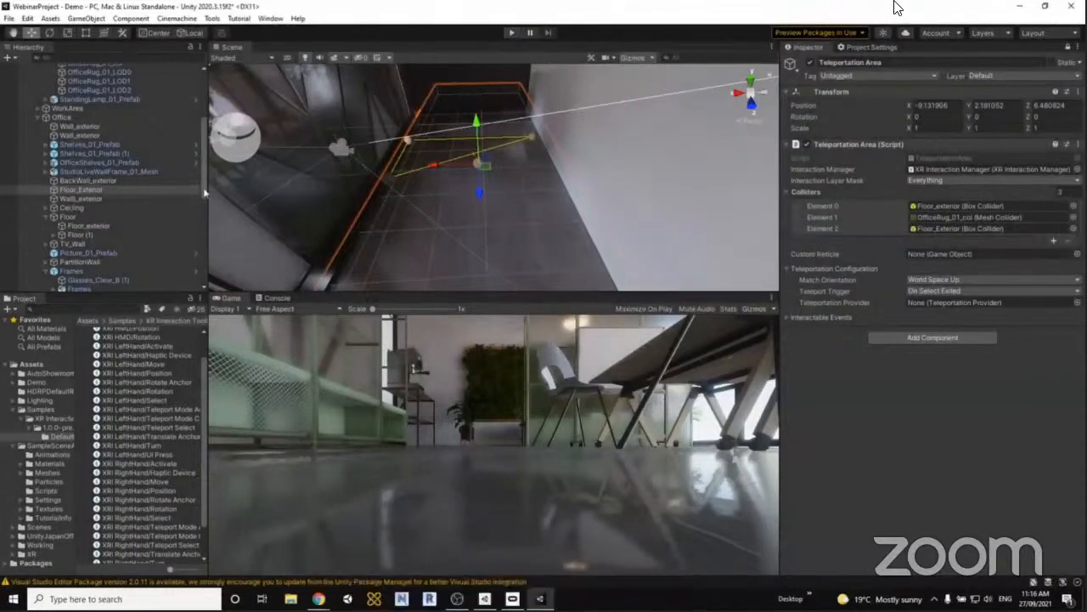
drag(203, 193, 204, 183)
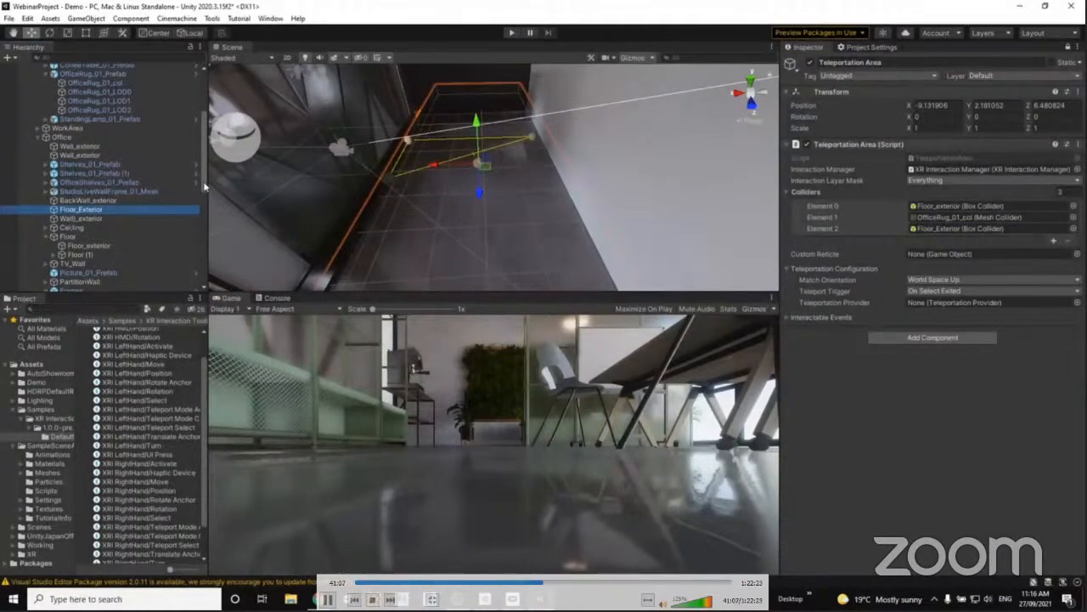
right_drag(512, 213, 450, 195)
right_drag(608, 193, 596, 152)
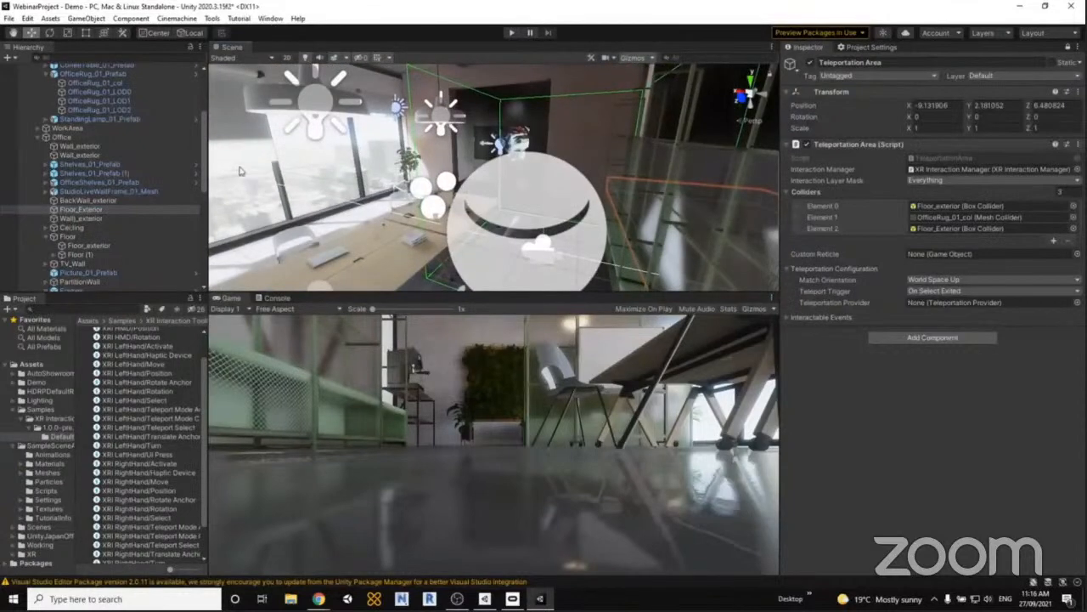
Unlock the Inspector and set the LeftHand Controller's XR Ray Interactor line type to Projectile Curve.
scroll(153, 177, up, 3)
click(32, 103)
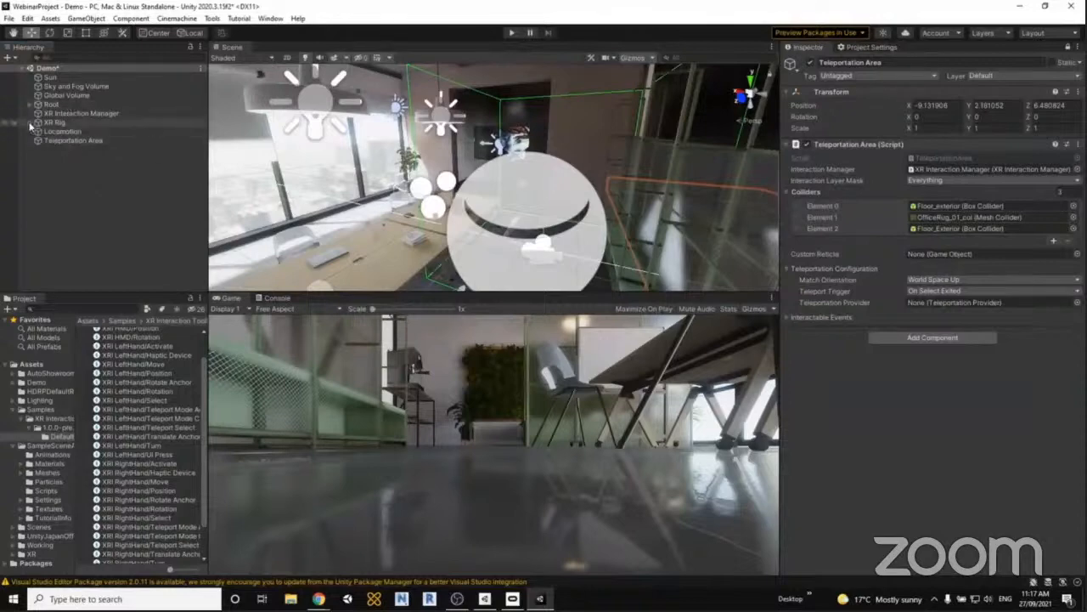
click(31, 124)
click(84, 150)
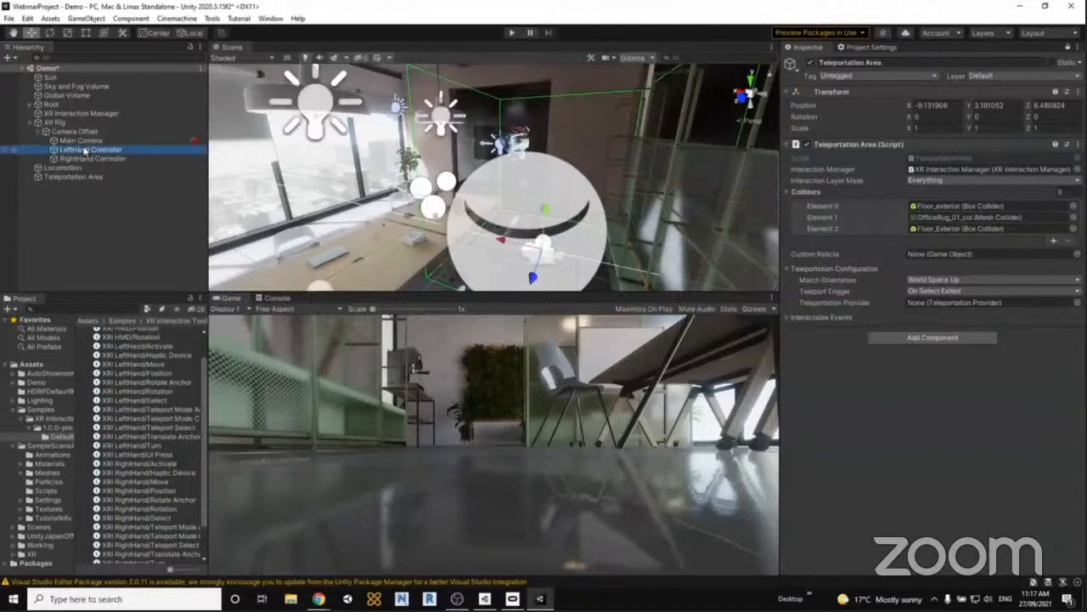
click(1068, 48)
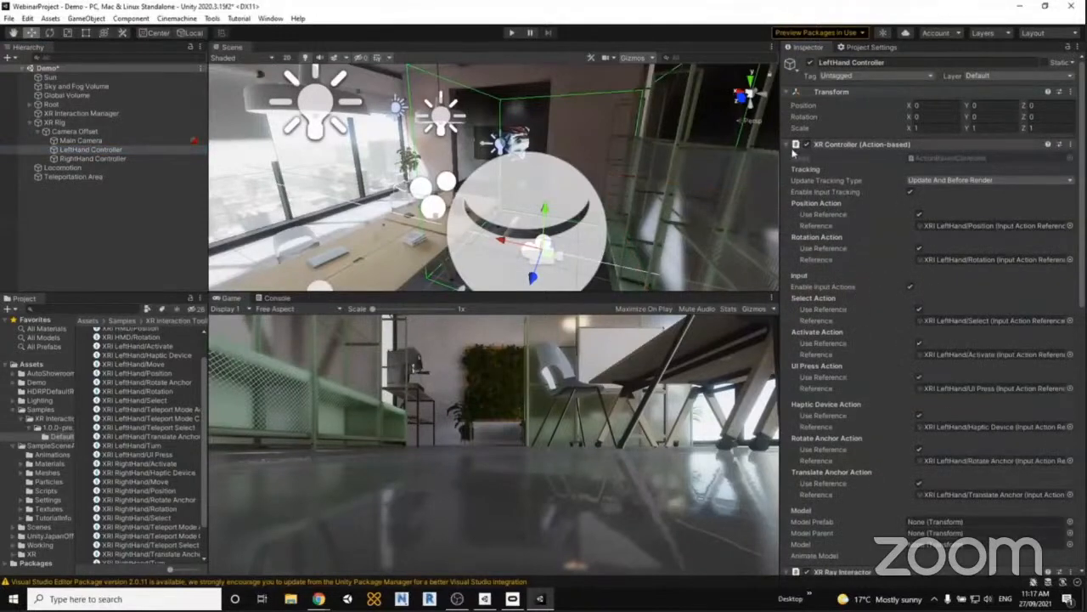
click(788, 146)
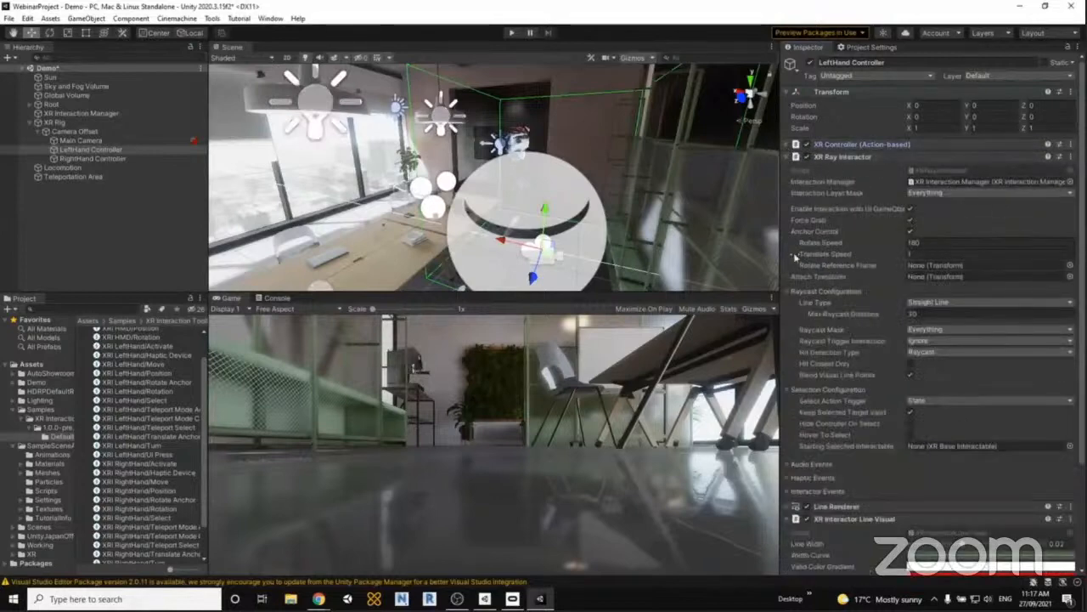
click(931, 304)
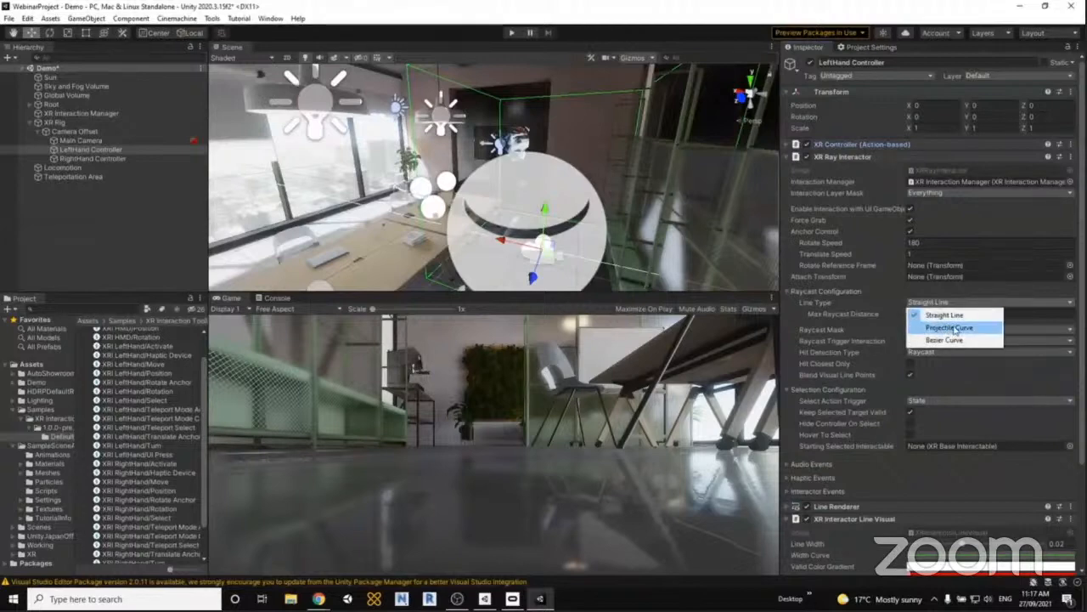
click(952, 327)
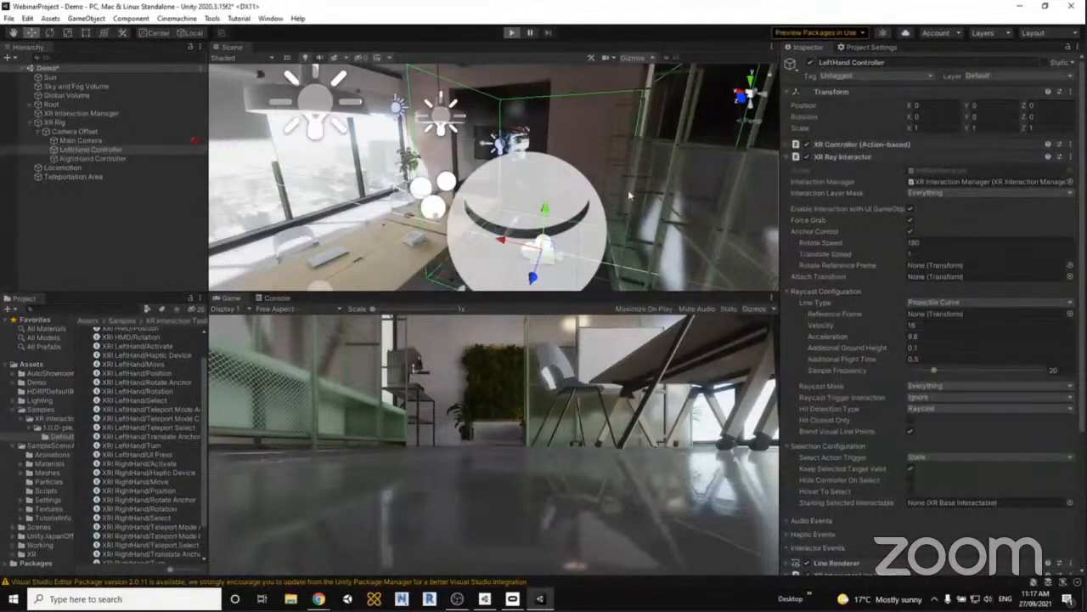
Test the LeftHand Controller's curved ray in Play mode with its Velocity set to 13.25, and exit Play mode.
key(ctrl+p)
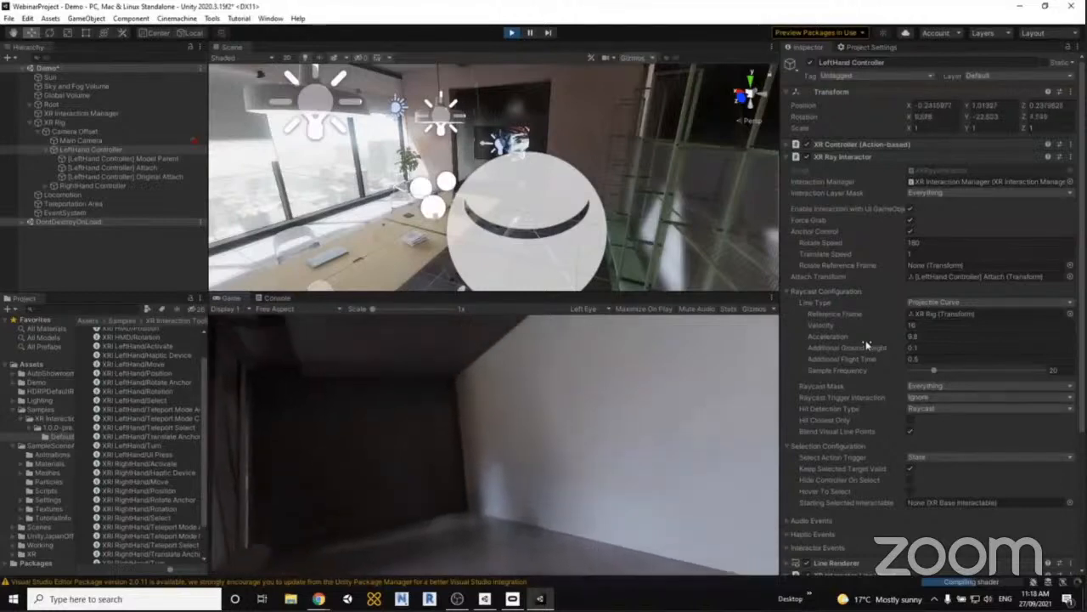
drag(829, 325, 897, 344)
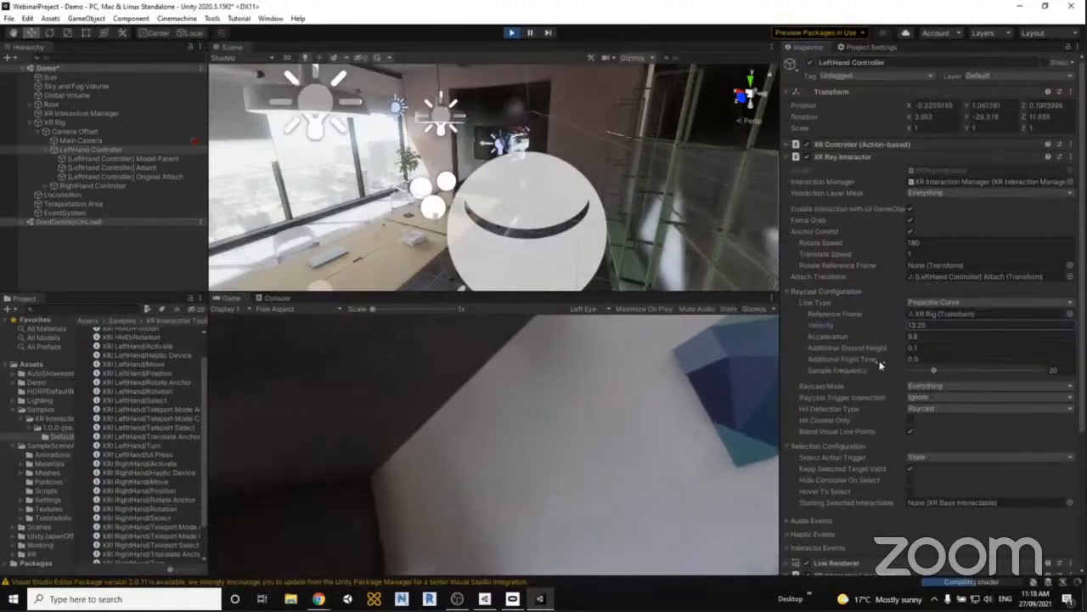
scroll(880, 365, down, 5)
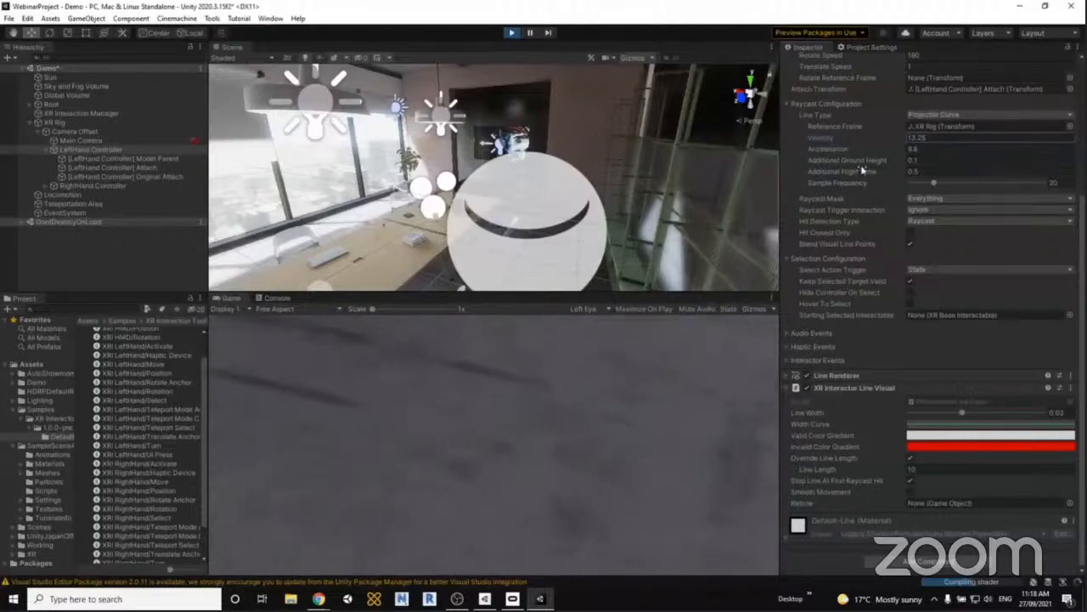
key(ctrl+p)
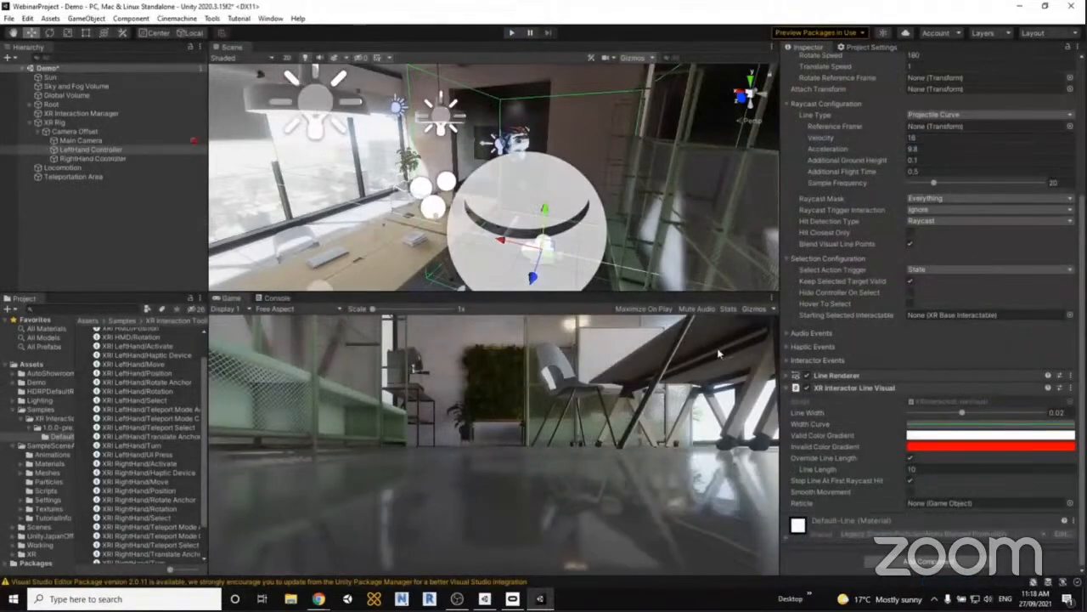
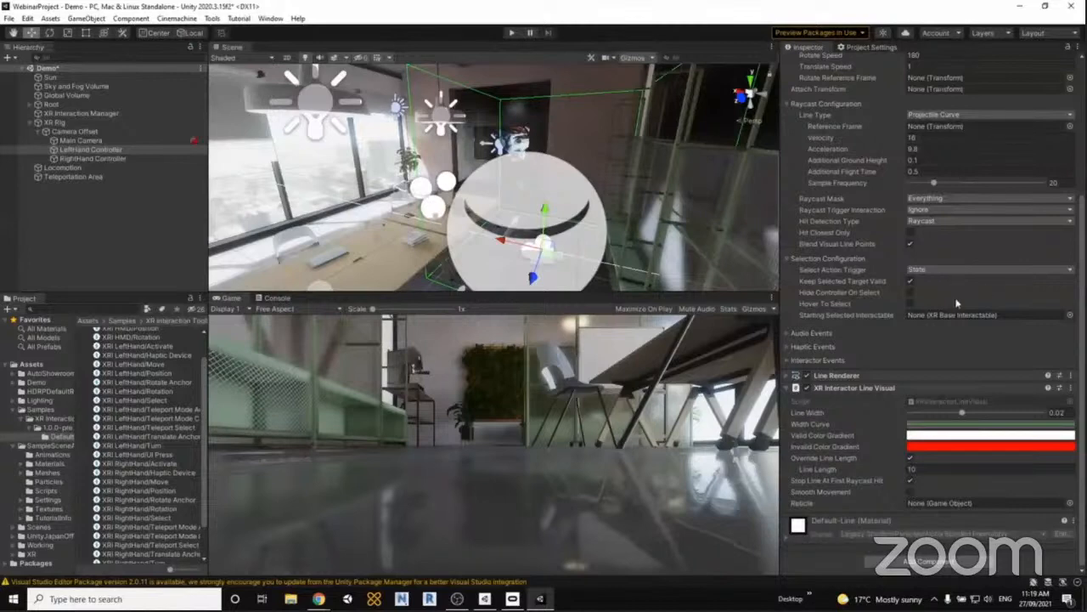
Starting from the Teleportation Area object's layer options, add a new layer named Teleport as User Layer 31.
scroll(849, 373, up, 5)
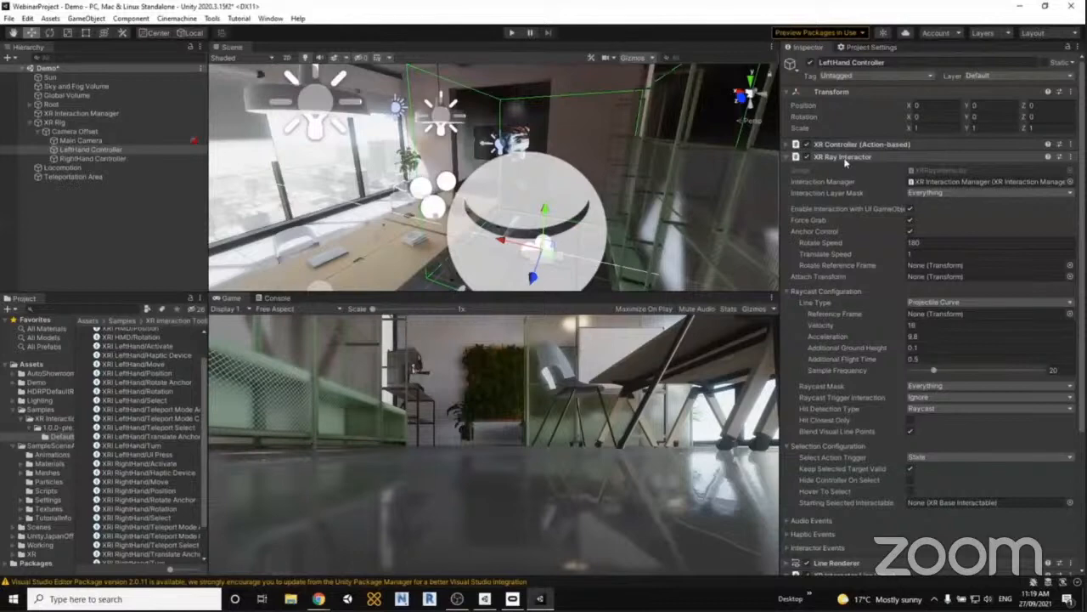
click(101, 169)
click(100, 176)
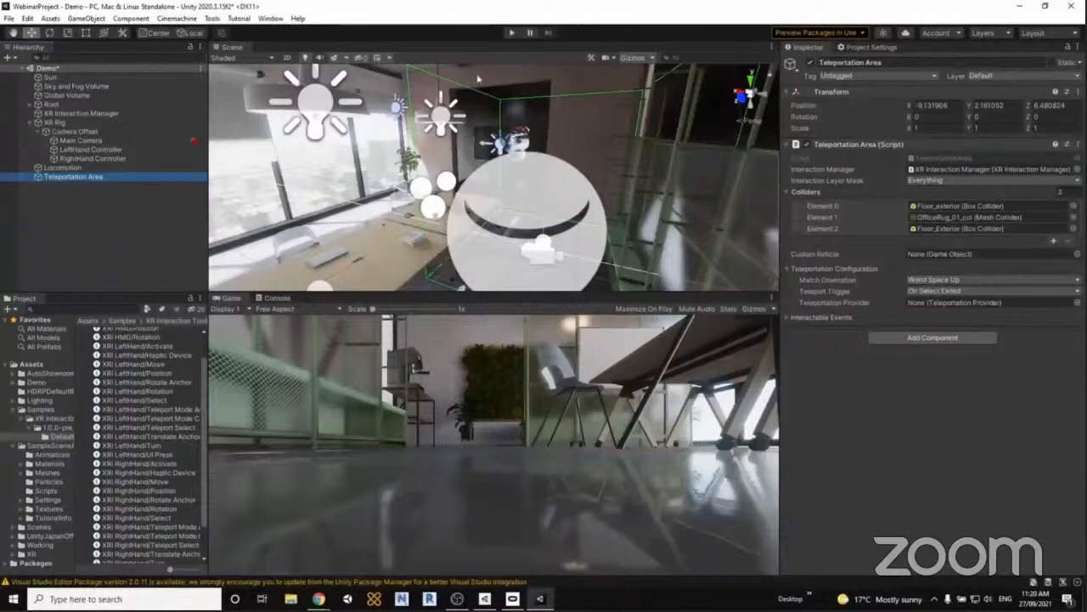
click(994, 76)
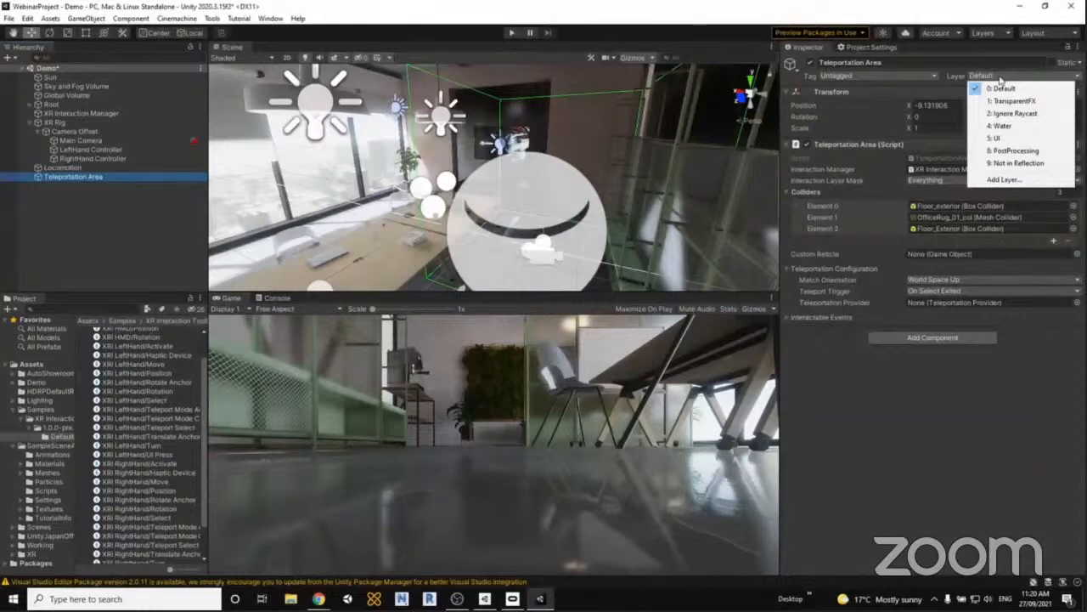
click(1016, 183)
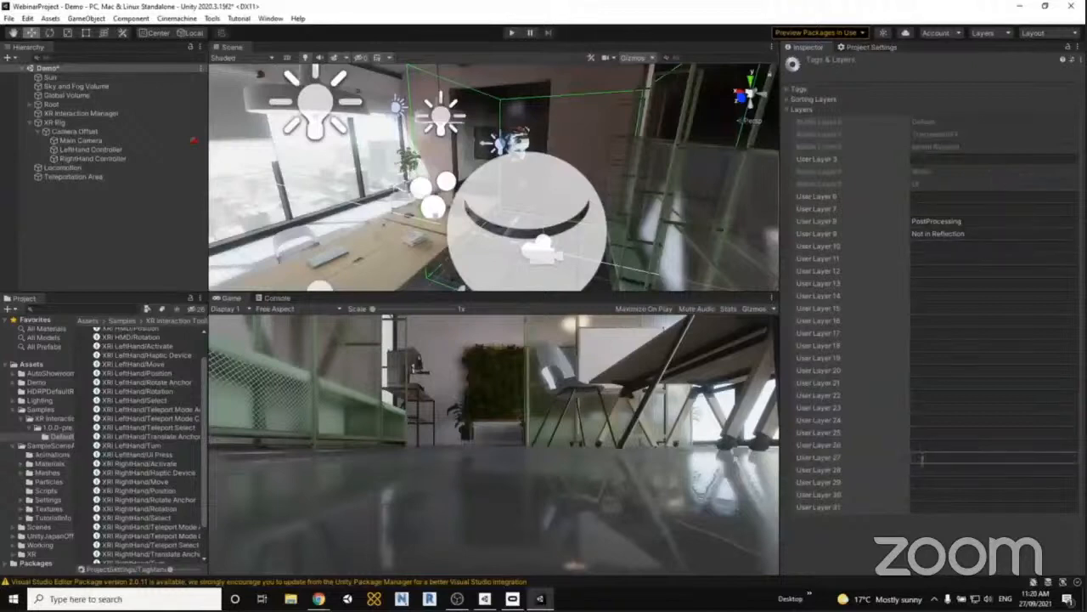
click(928, 505)
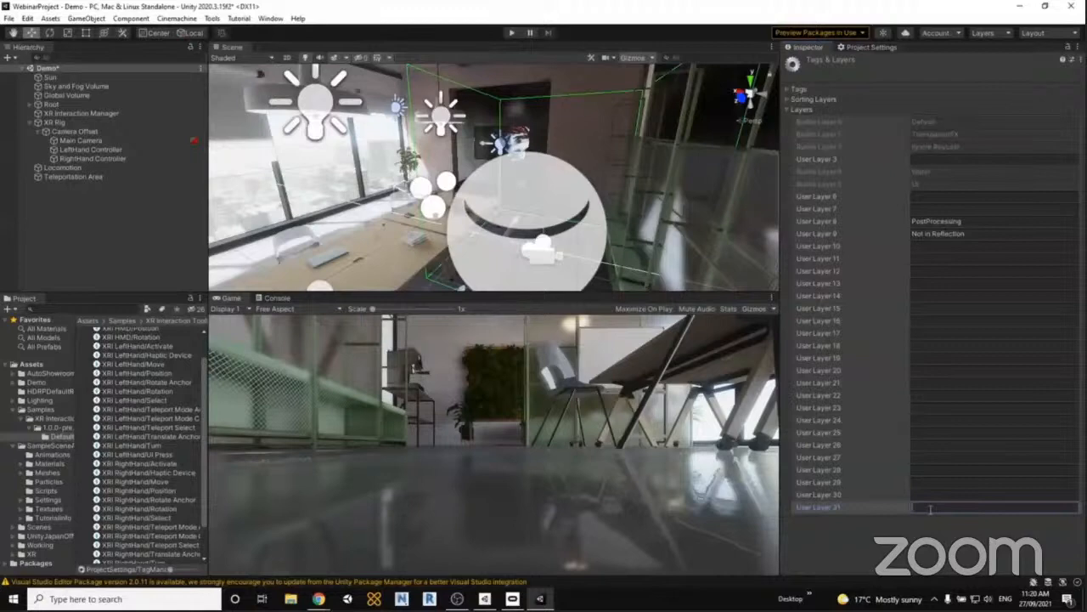
text(Teleport)
double_click(931, 508)
key(Right)
key(Left)
key(Left)
key(Left)
key(Left)
key(BackSpace)
Examine the LeftHand Controller's Interaction Layer Mask options and the project's layer list.
click(89, 150)
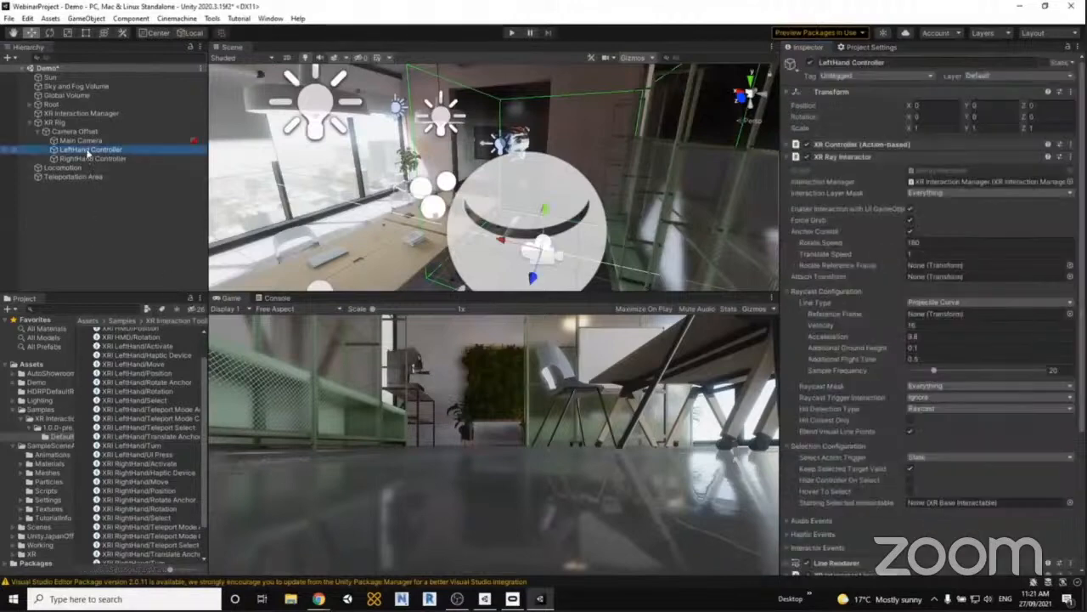
click(923, 195)
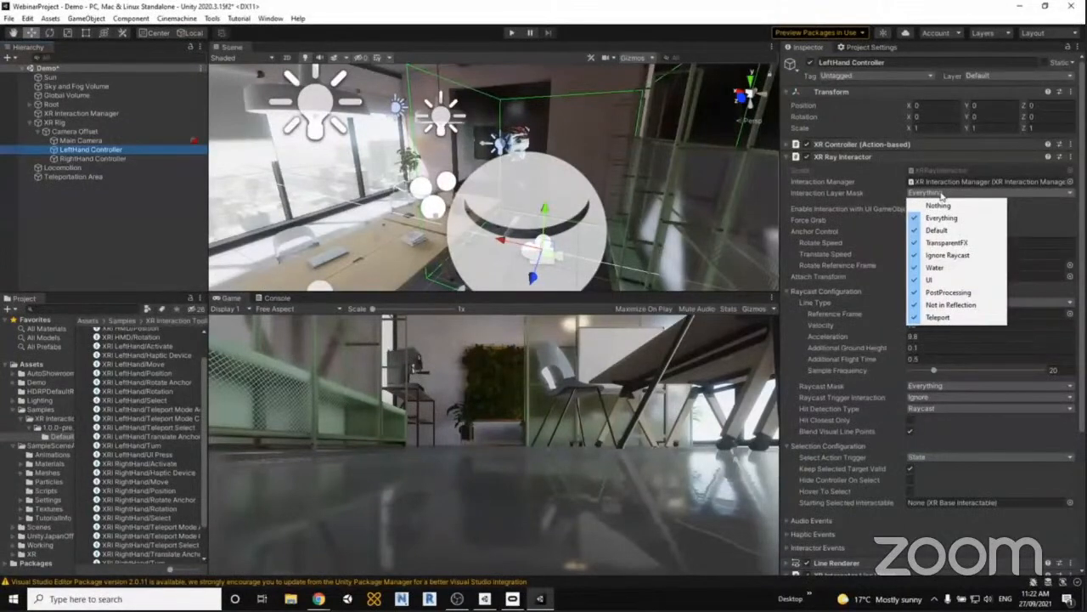
click(1002, 75)
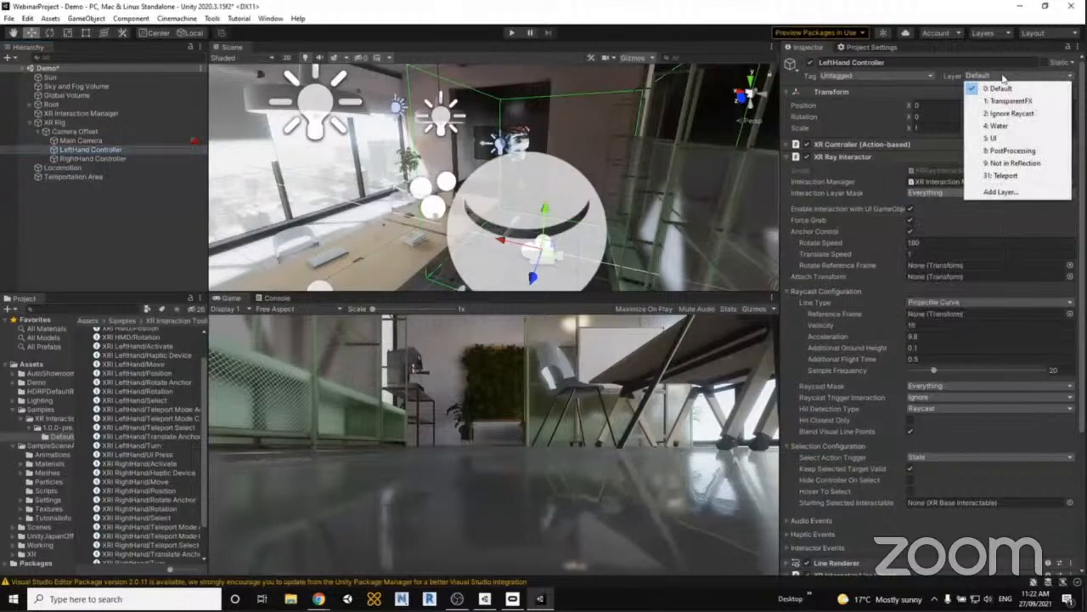
click(1002, 191)
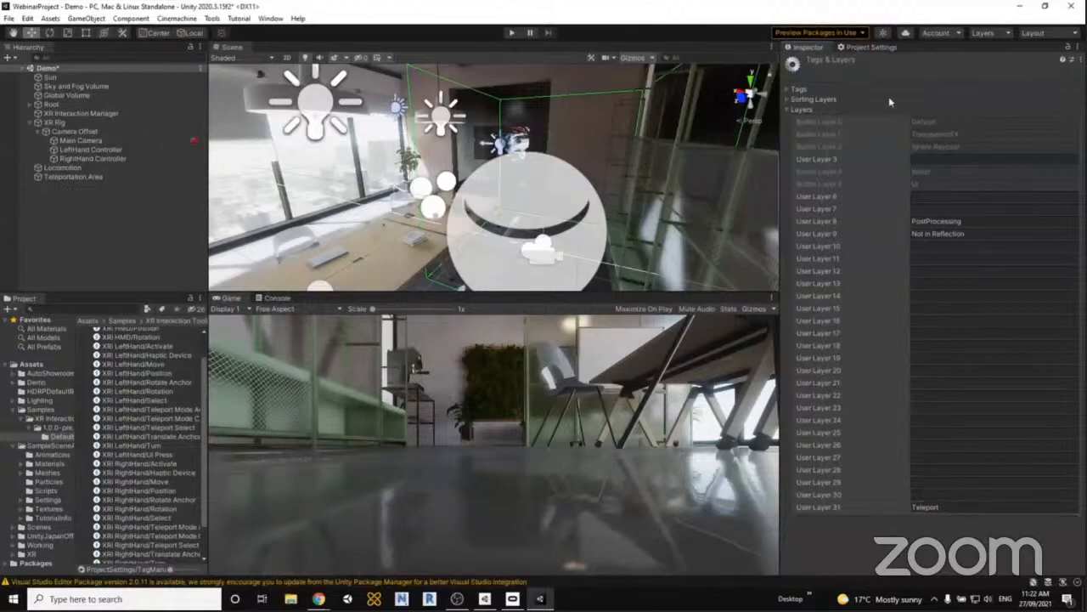
click(89, 150)
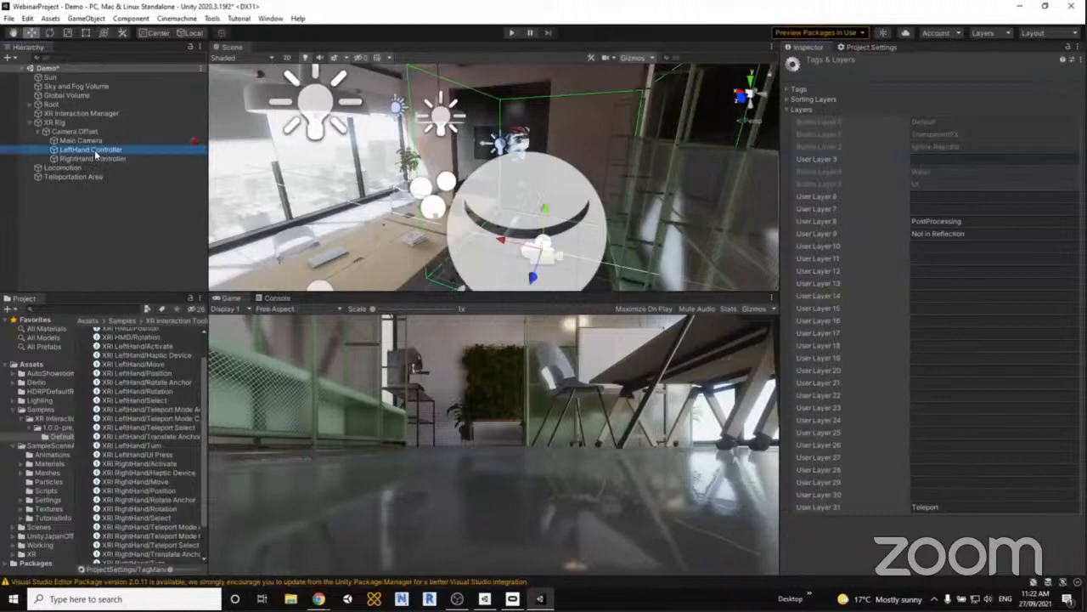
click(926, 193)
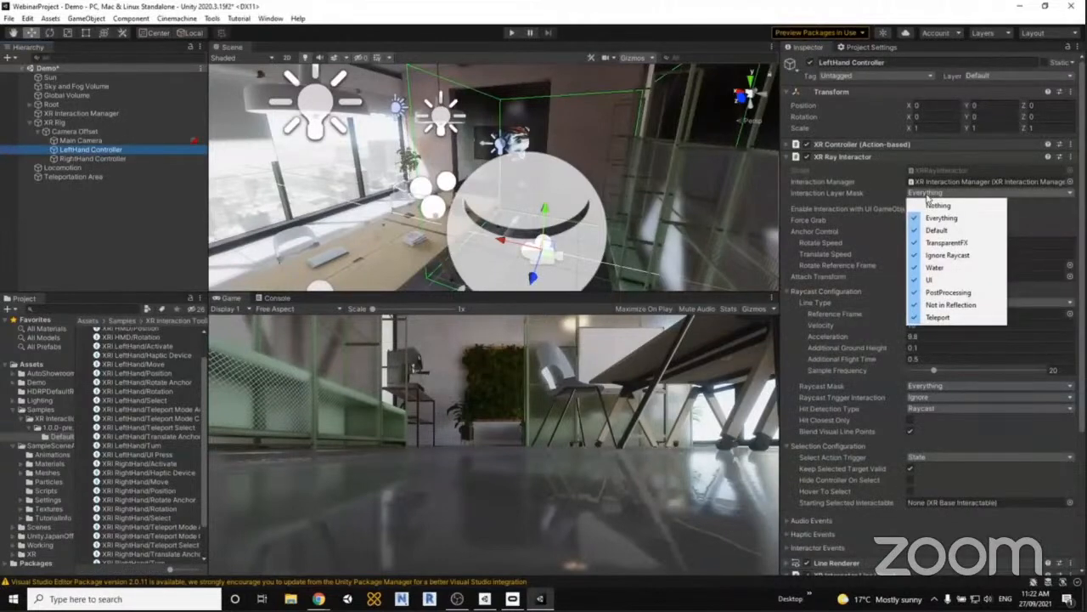
Restrict the Teleportation Area component's Interaction Layer Mask to the Teleport layer only.
click(90, 177)
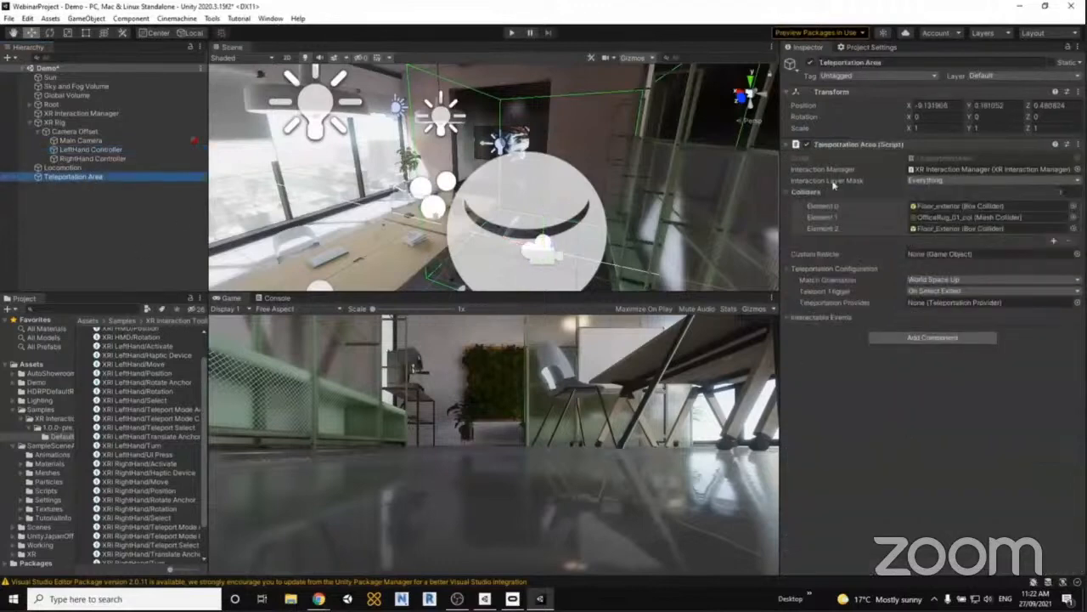
click(925, 181)
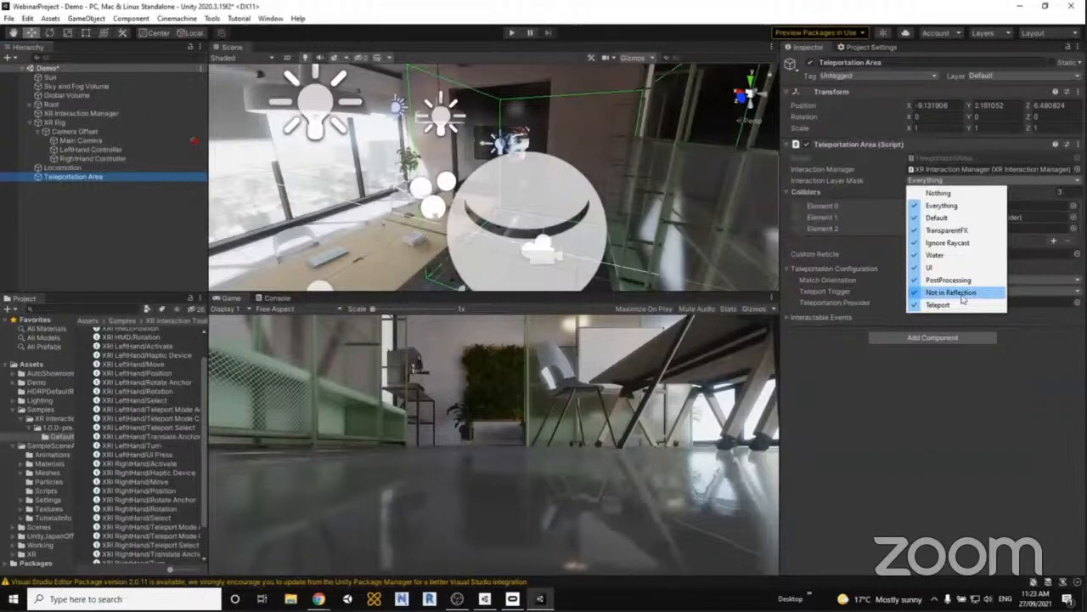
click(925, 192)
click(938, 180)
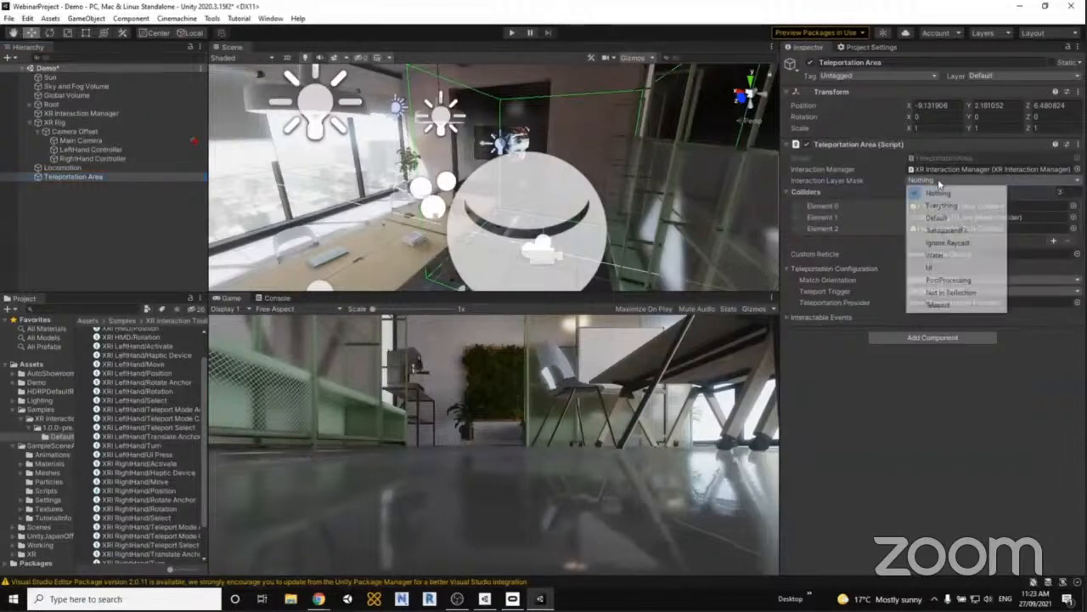
click(934, 304)
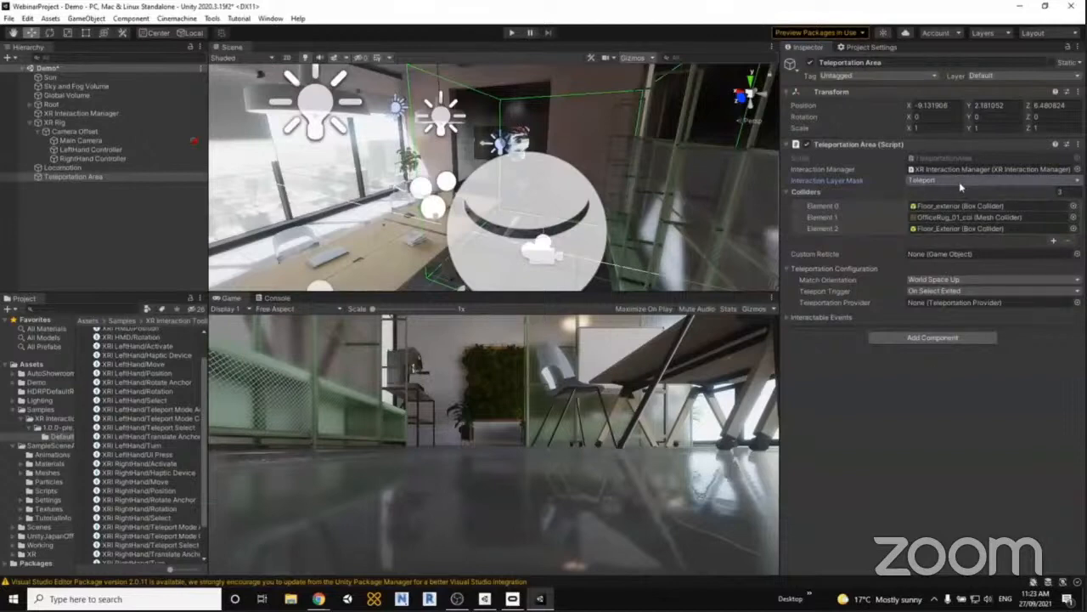
Exclude the Teleport layer from the Interaction Layer Mask of the RightHand Controller's XR Ray Interactor.
click(85, 159)
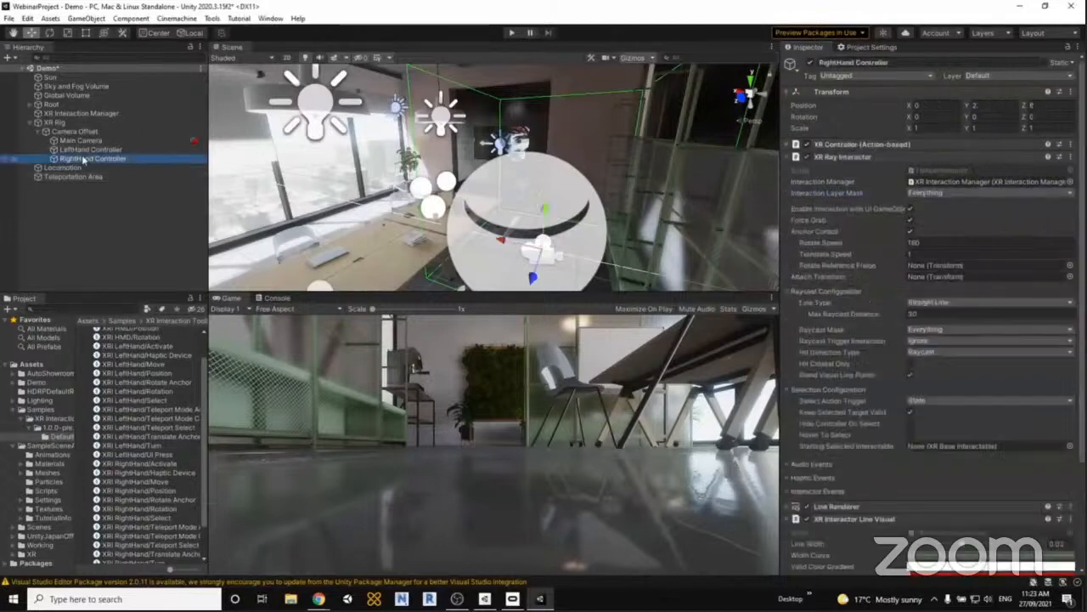
click(950, 193)
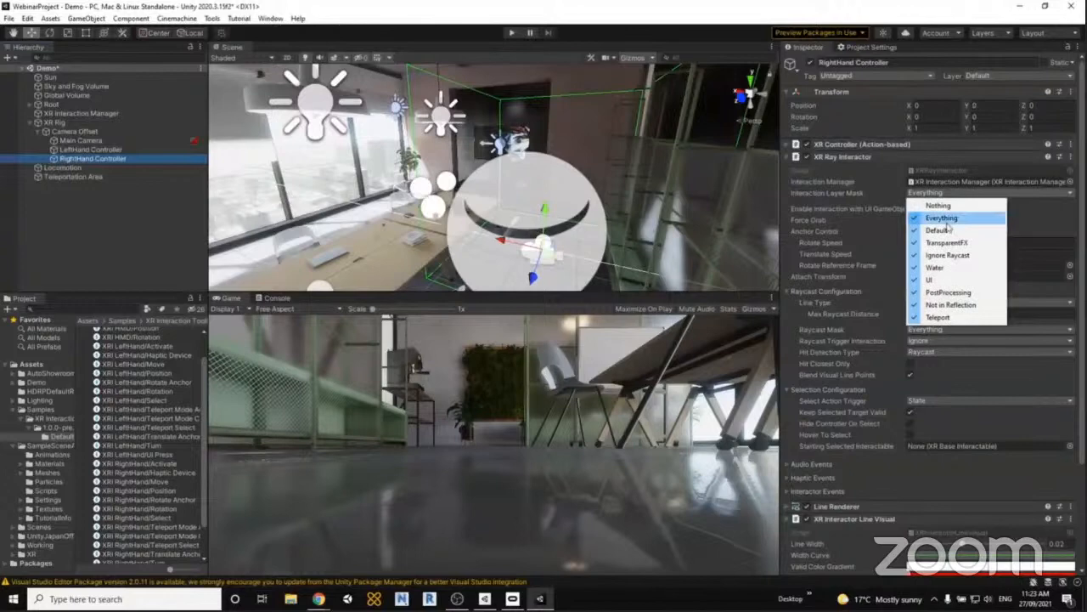
click(938, 318)
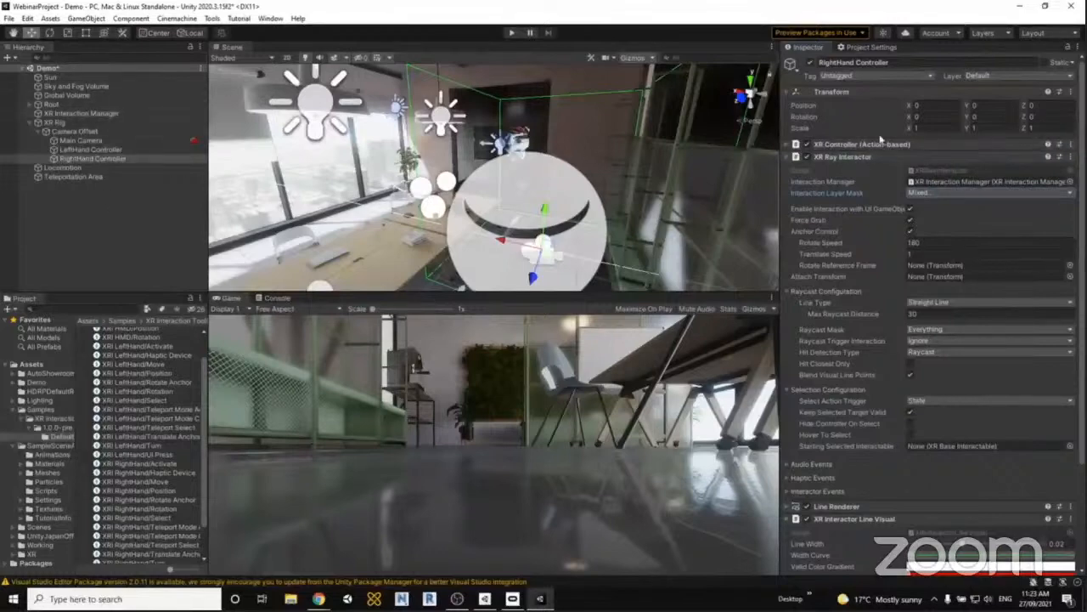
click(930, 193)
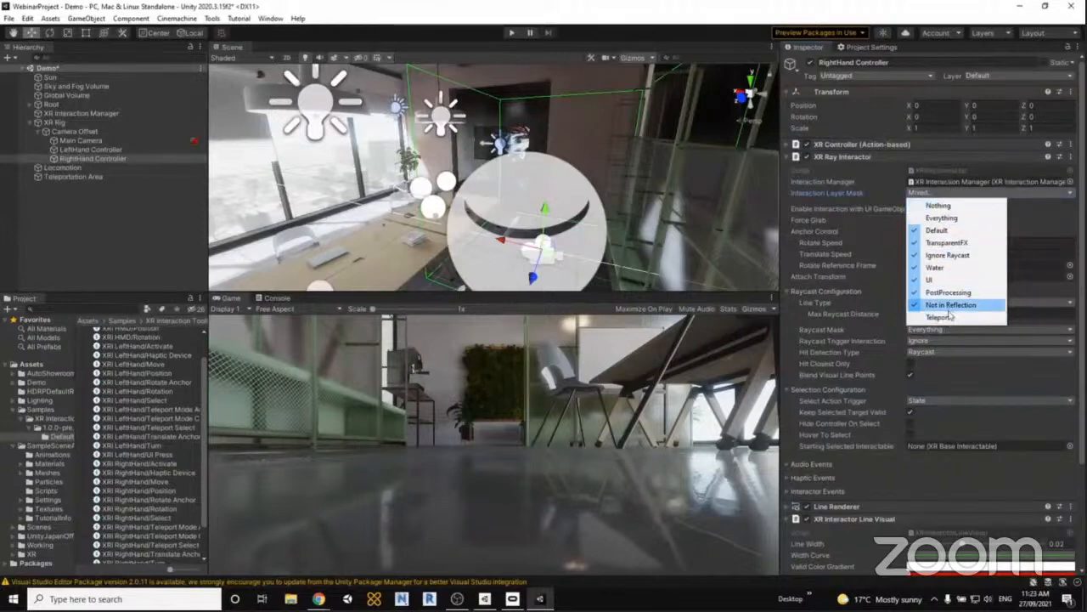
Review the layers enabled in the Teleportation Area component's Interaction Layer Mask.
click(55, 168)
click(68, 177)
click(933, 181)
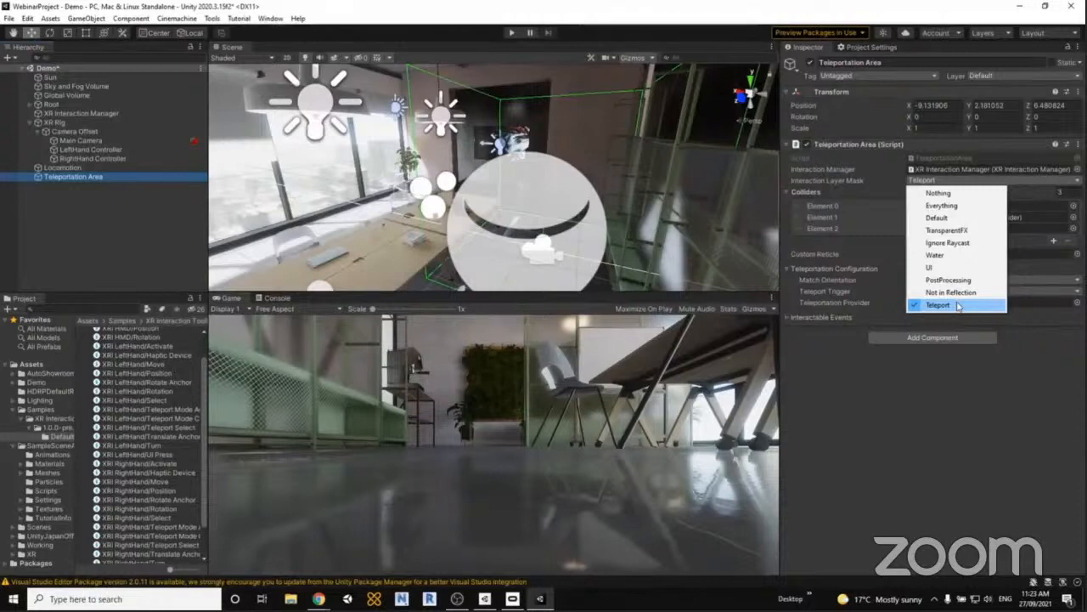
Restrict the Interaction Layer Mask of the LeftHand Controller's XR Ray Interactor to the Teleport layer only.
click(122, 151)
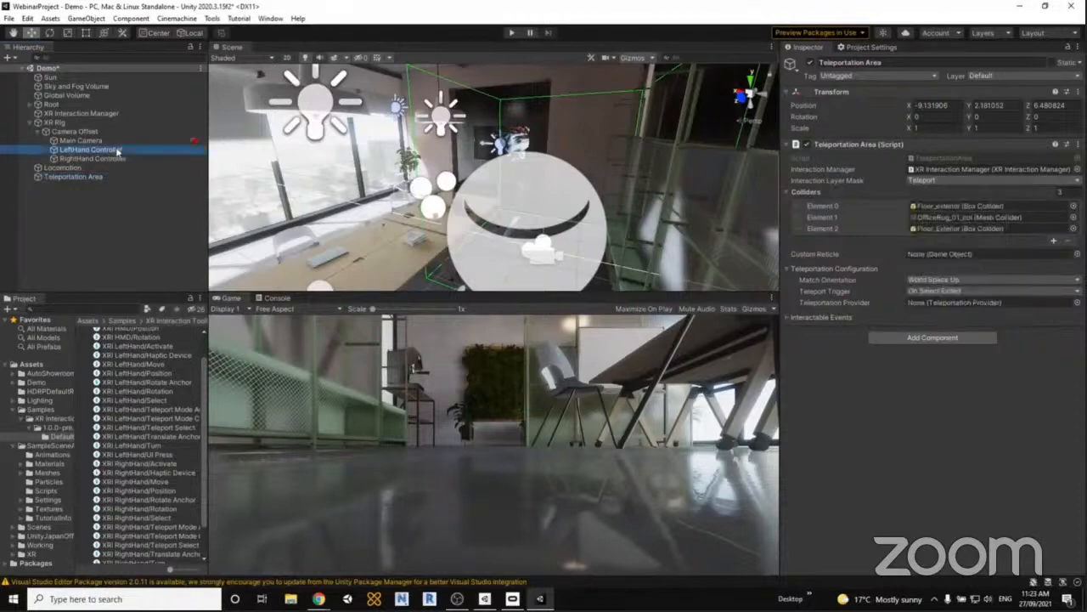
click(930, 193)
click(939, 205)
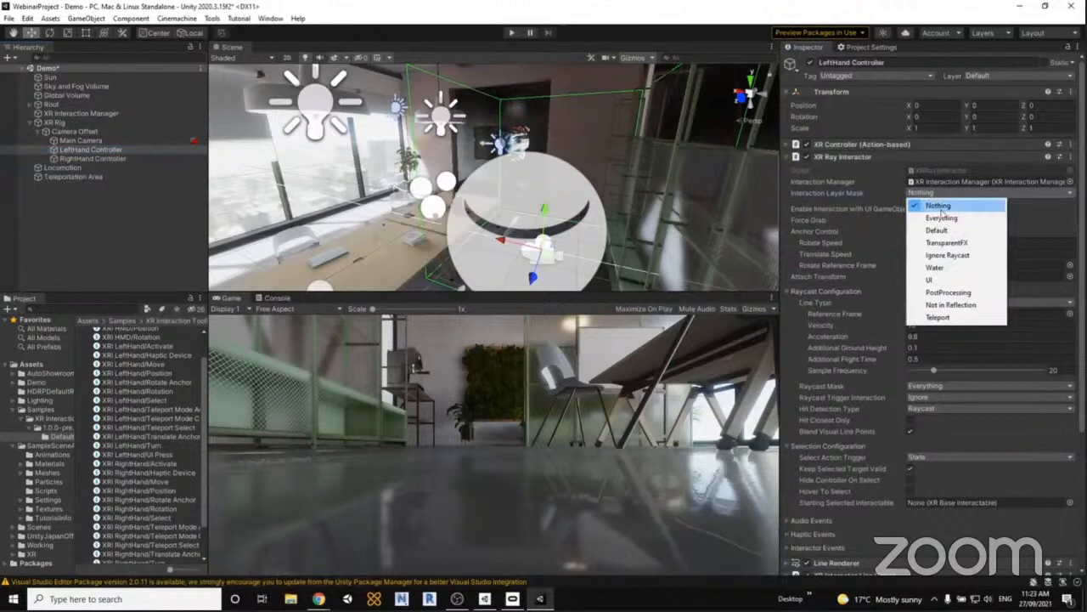
click(938, 317)
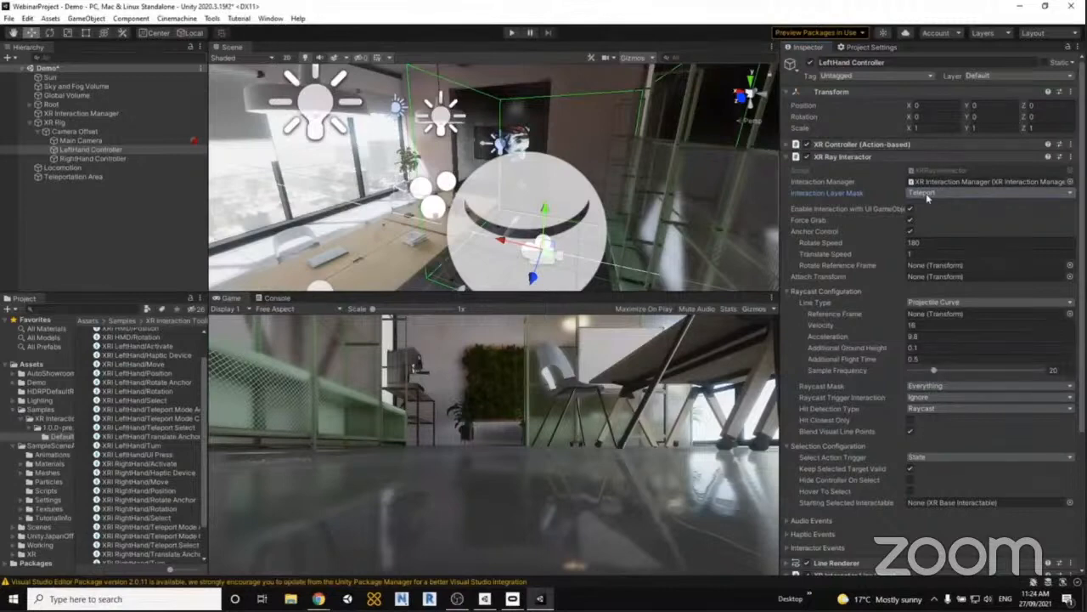
Compare the LeftHand Controller's object layer options with the Interaction Layer Mask options of its XR Ray Interactor.
click(988, 78)
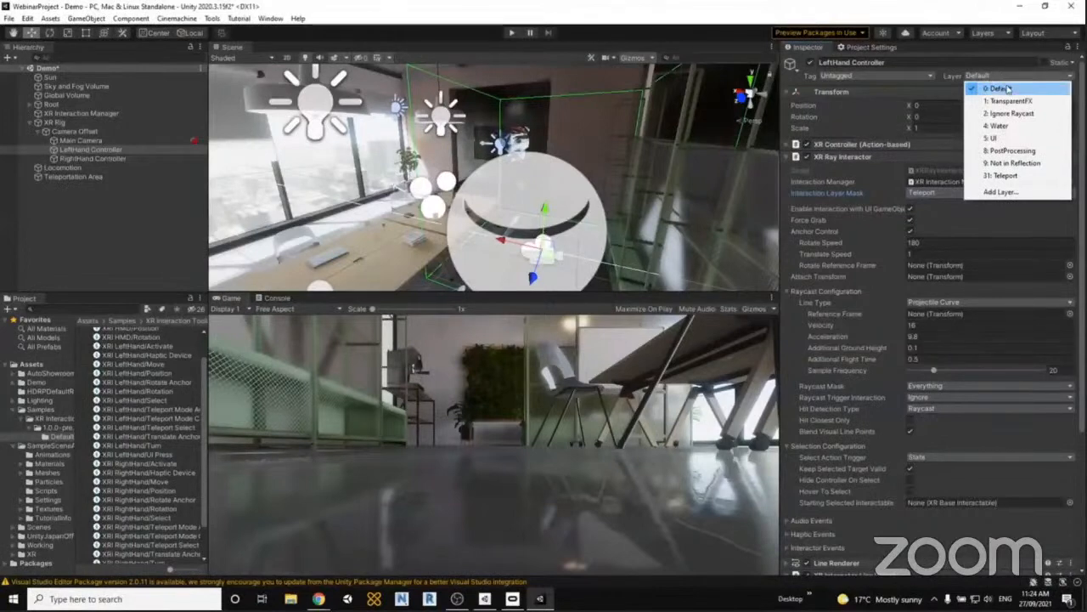
click(932, 51)
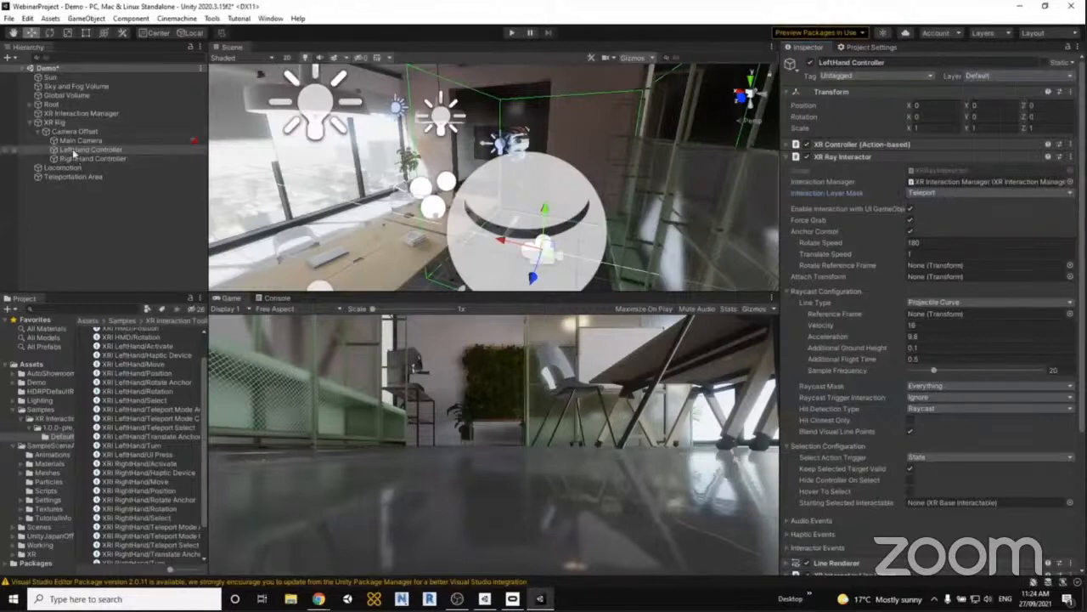
click(994, 74)
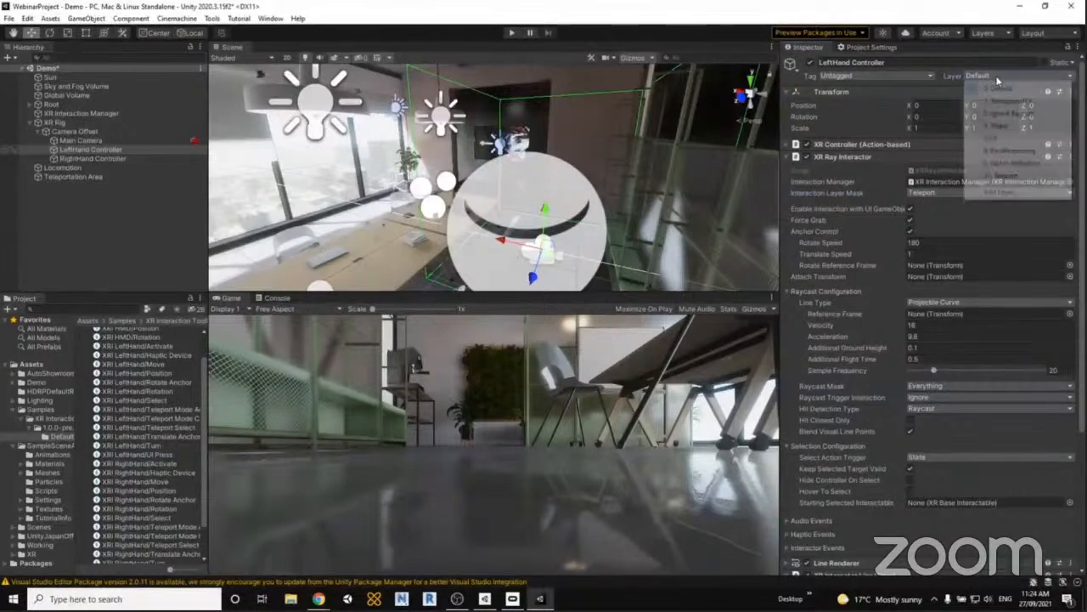
click(950, 92)
click(955, 193)
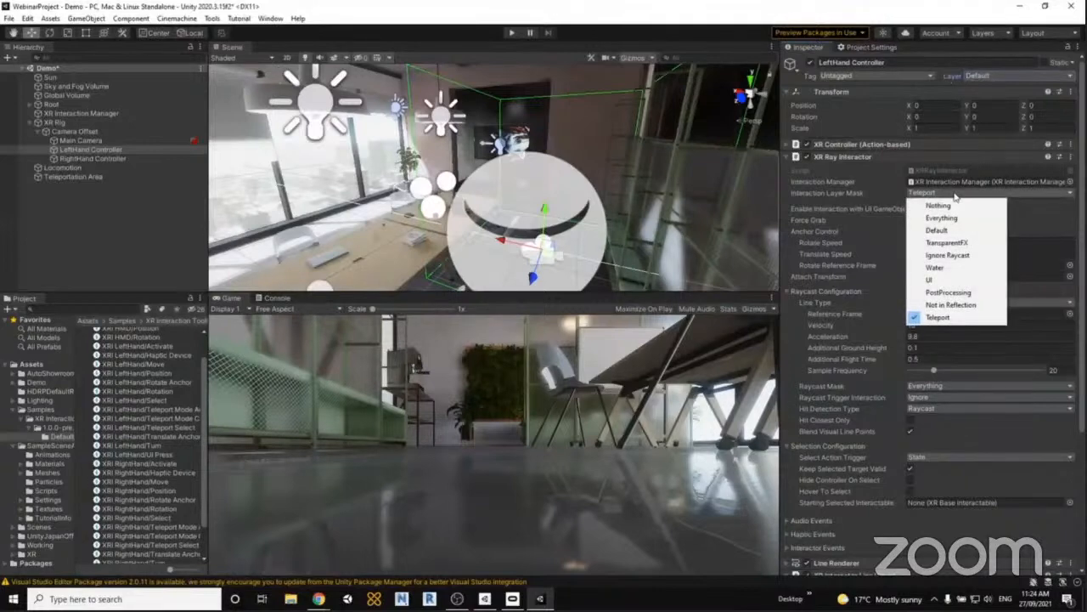
click(964, 68)
click(996, 78)
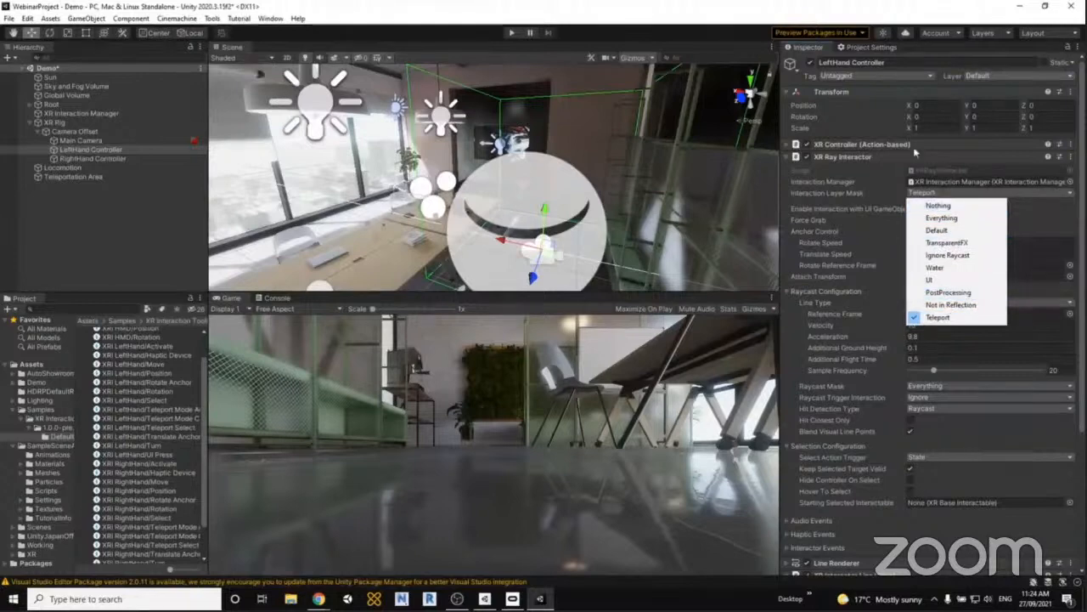
click(909, 48)
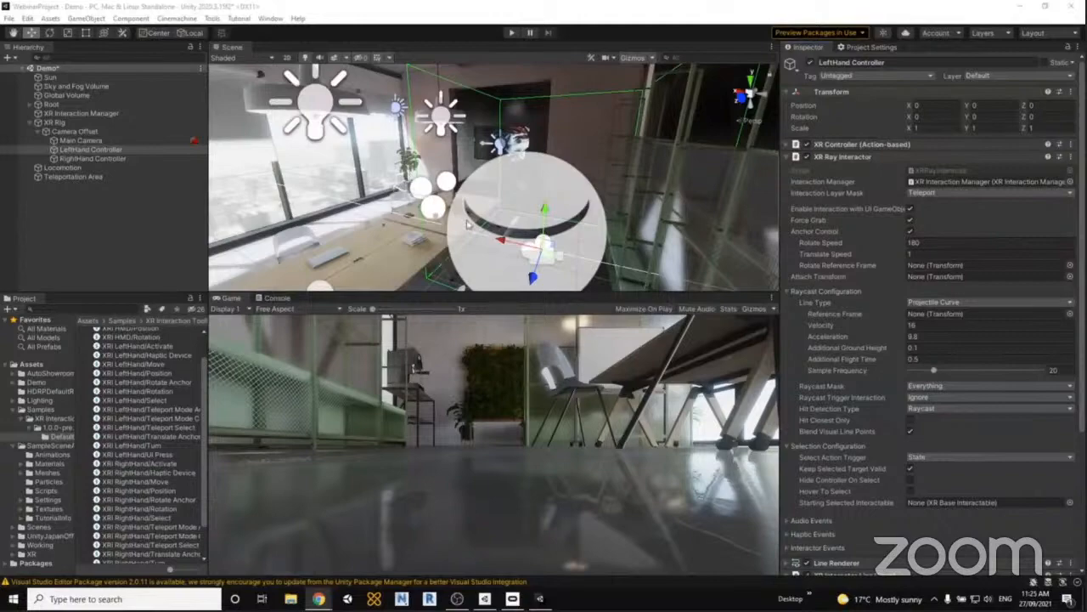
Add a Box Collider to the CoffeeMachine_01_Prefab object on the office shelves.
right_drag(482, 202, 639, 196)
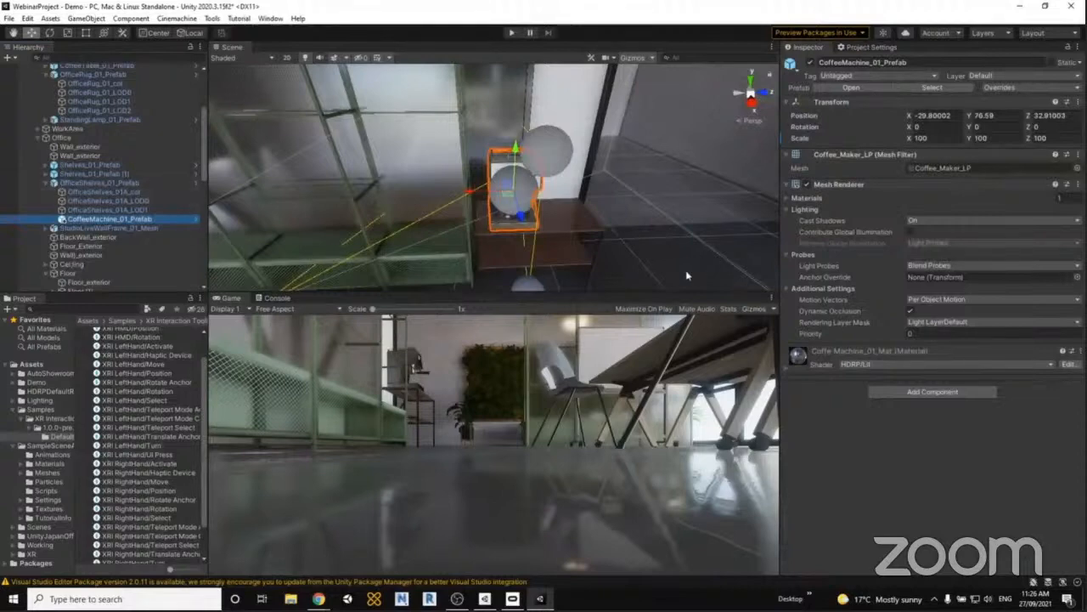
click(913, 391)
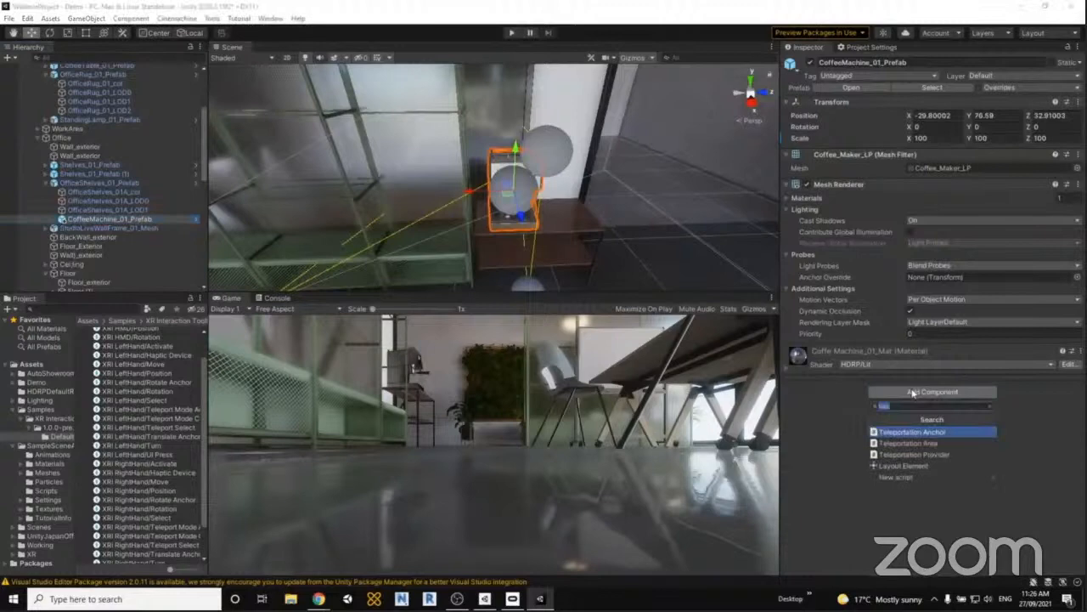
text(box)
key(Return)
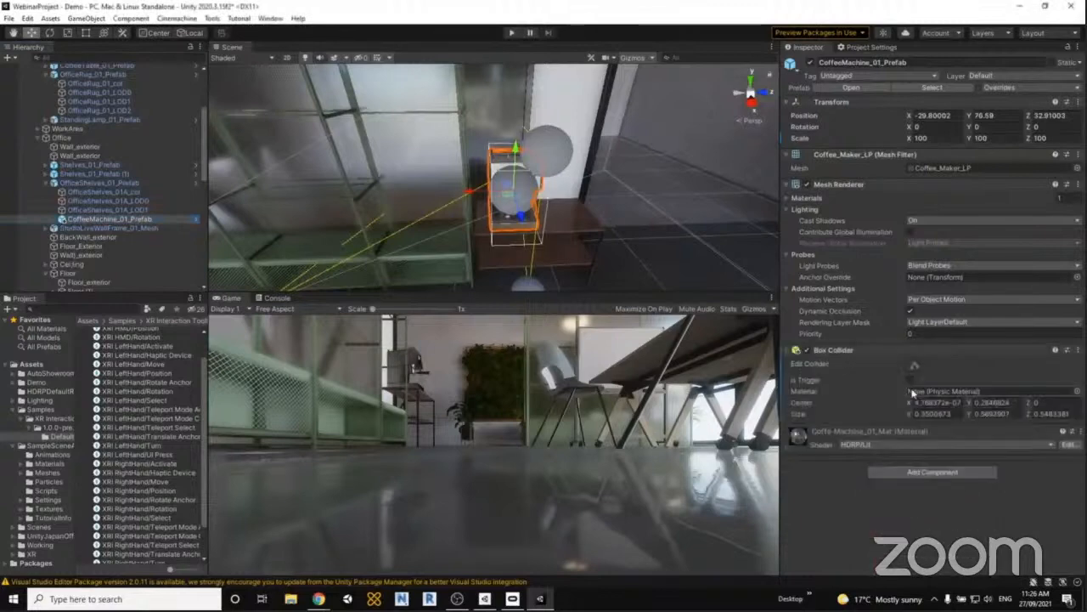
Shrink the coffee machine's Box Collider to fit its body, excluding the protruding handle, at about 0.35 × 0.53 × 0.40.
click(764, 94)
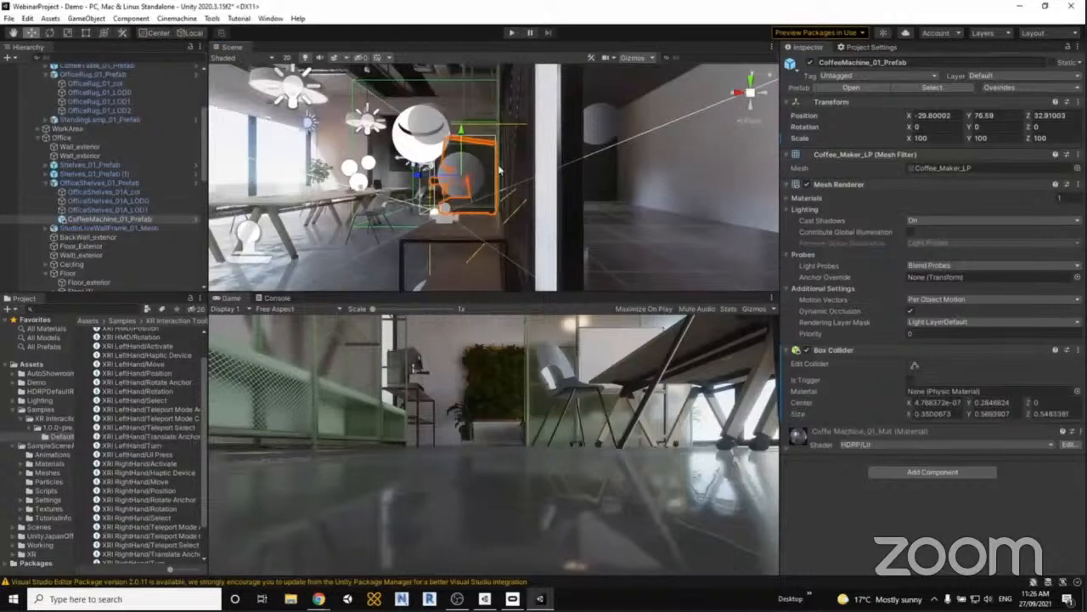
scroll(500, 170, up, 3)
middle_drag(487, 187, 545, 197)
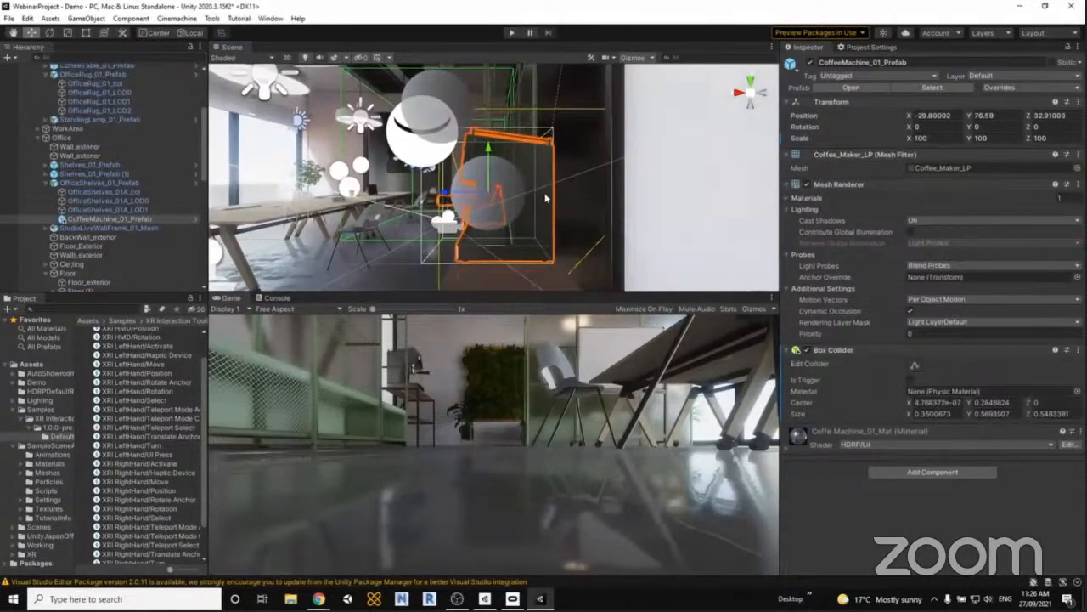
click(752, 102)
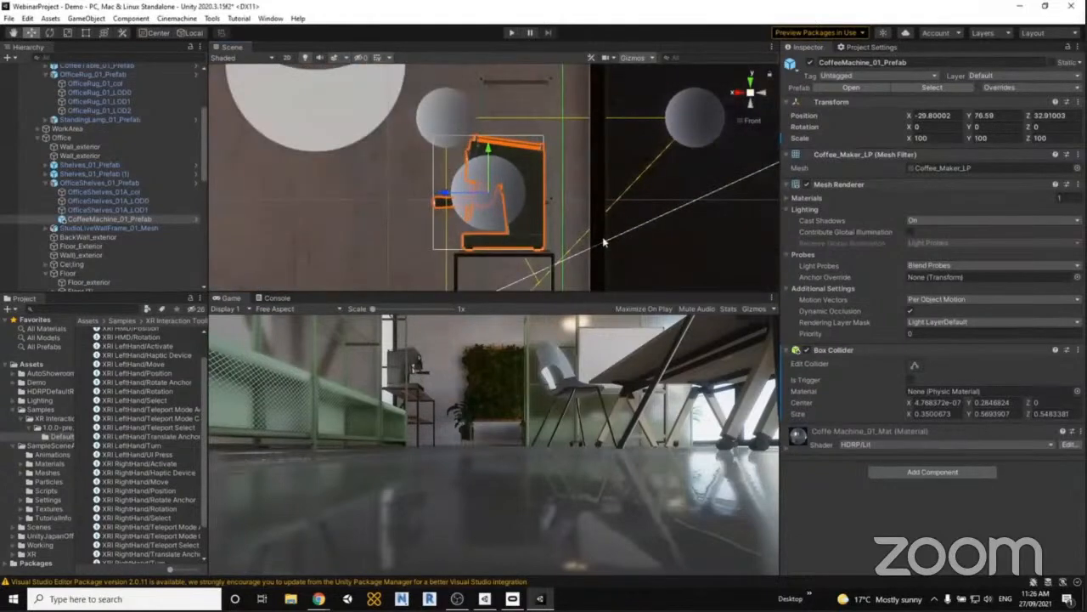
scroll(534, 219, up, 3)
scroll(533, 219, up, 2)
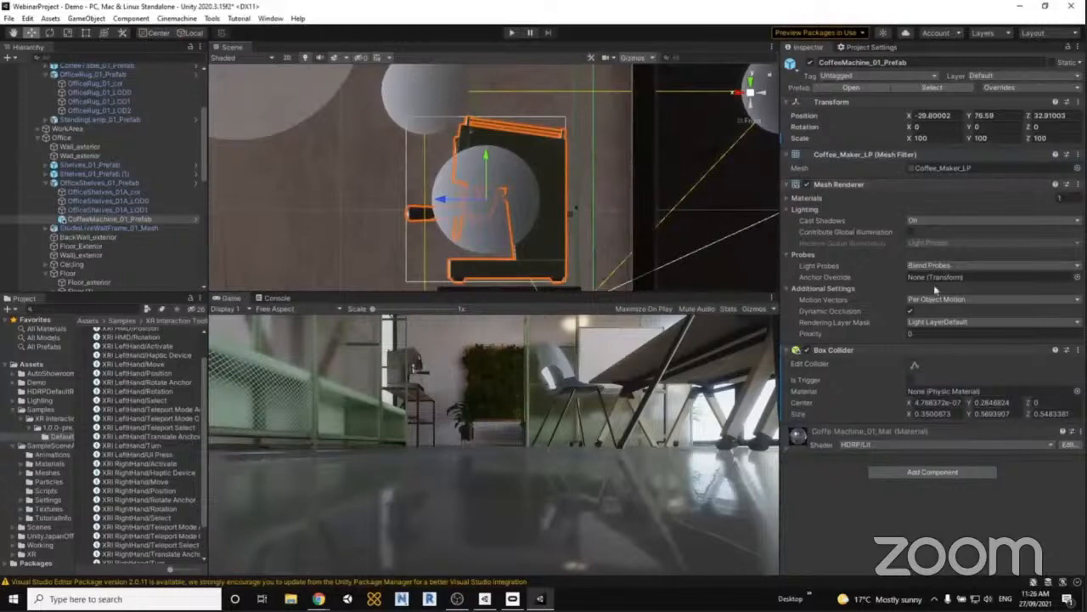
click(915, 366)
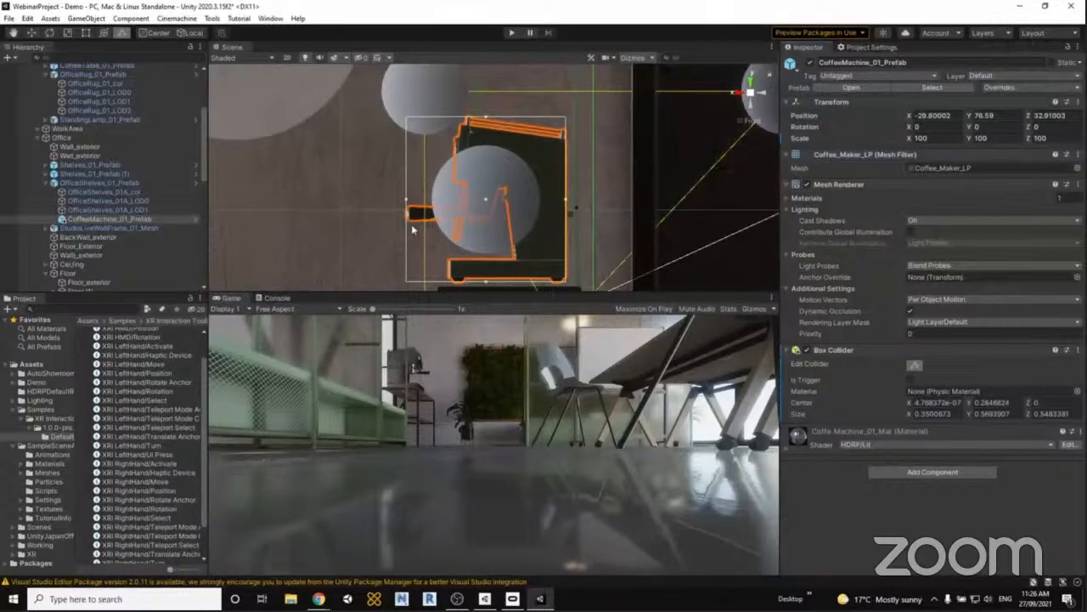
drag(407, 198, 457, 204)
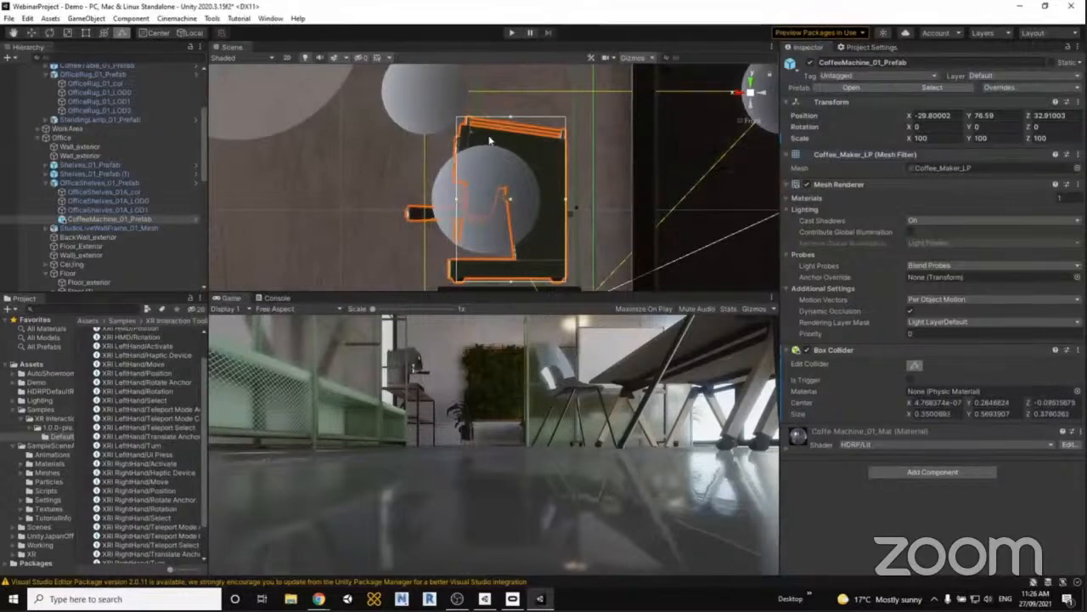
drag(509, 123, 510, 134)
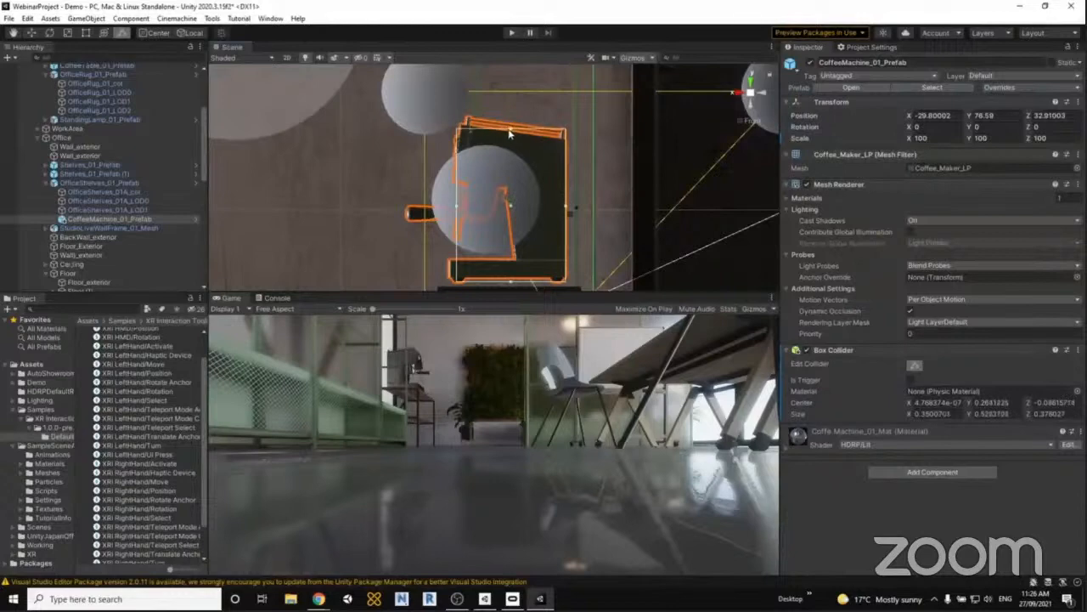
drag(457, 204, 449, 204)
click(739, 94)
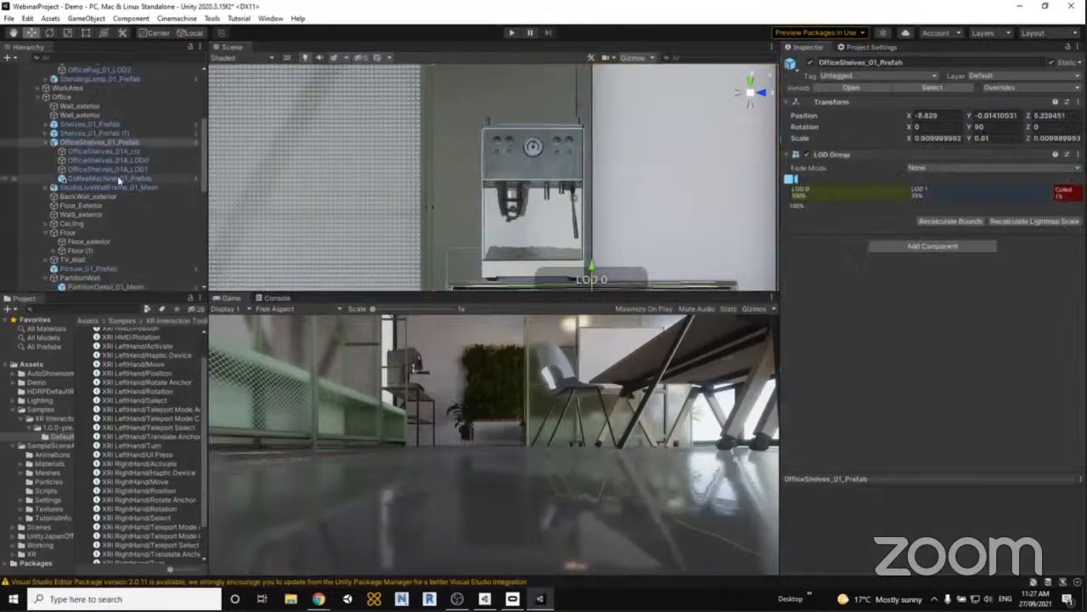
Add a Rigidbody to CoffeeMachine_01_Prefab and set its Collision Detection to Continuous.
click(120, 179)
click(957, 472)
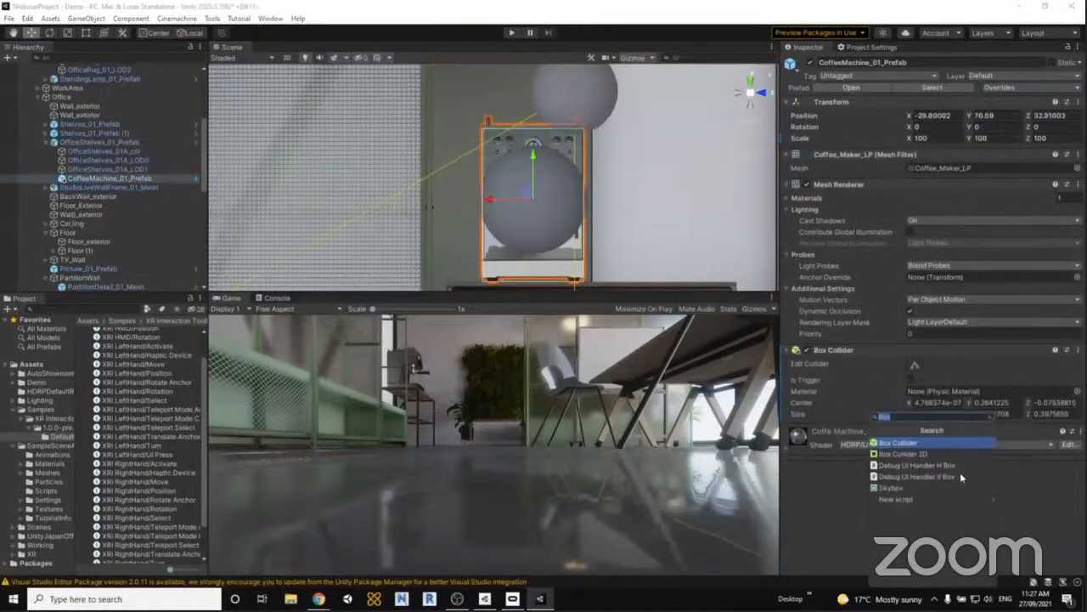
text(rigid)
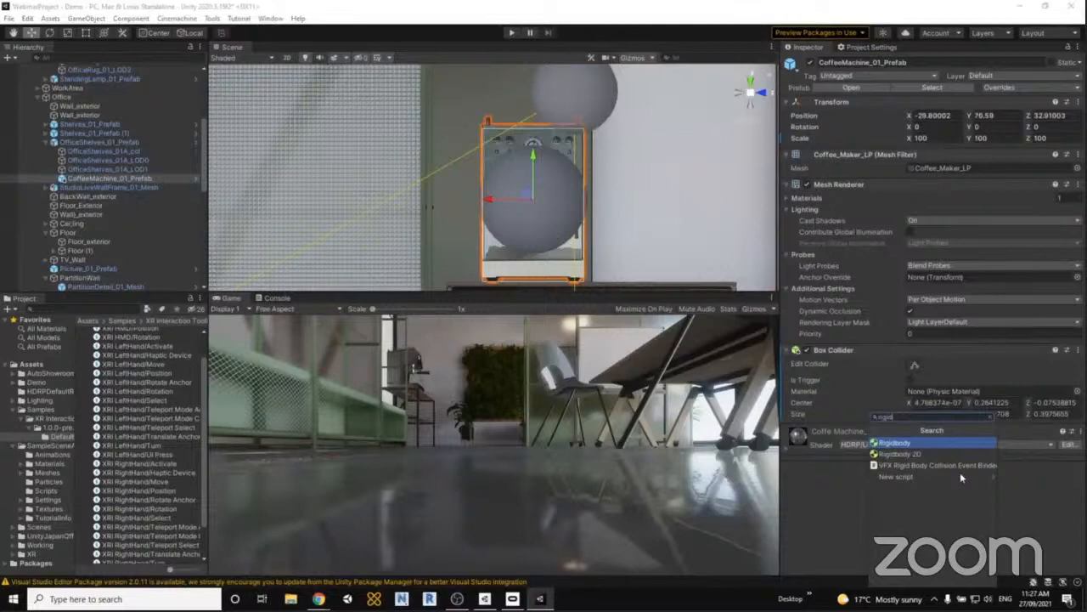
key(Return)
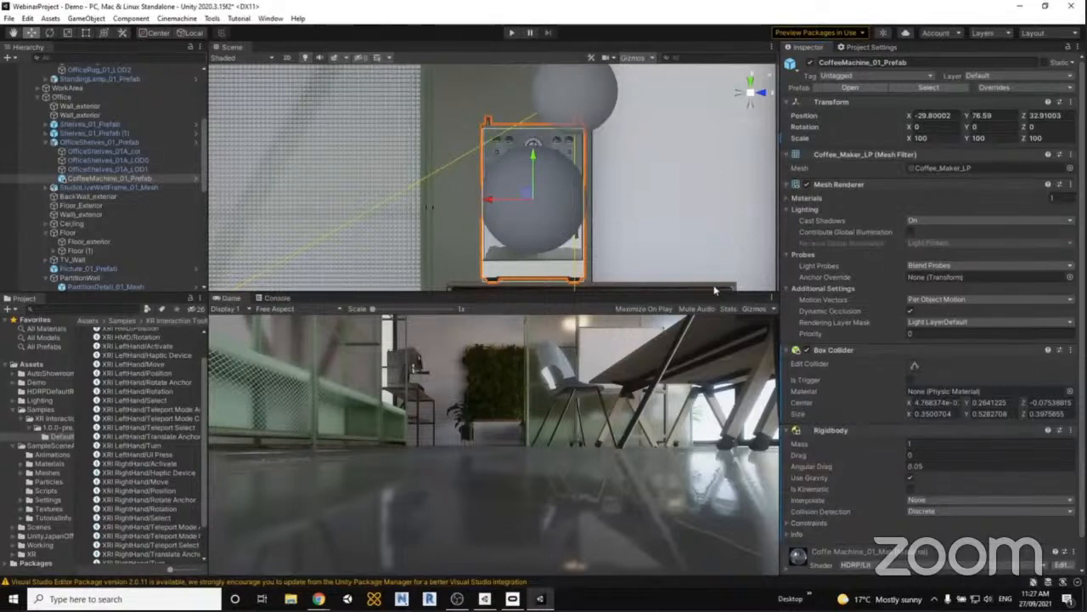
click(933, 514)
click(936, 538)
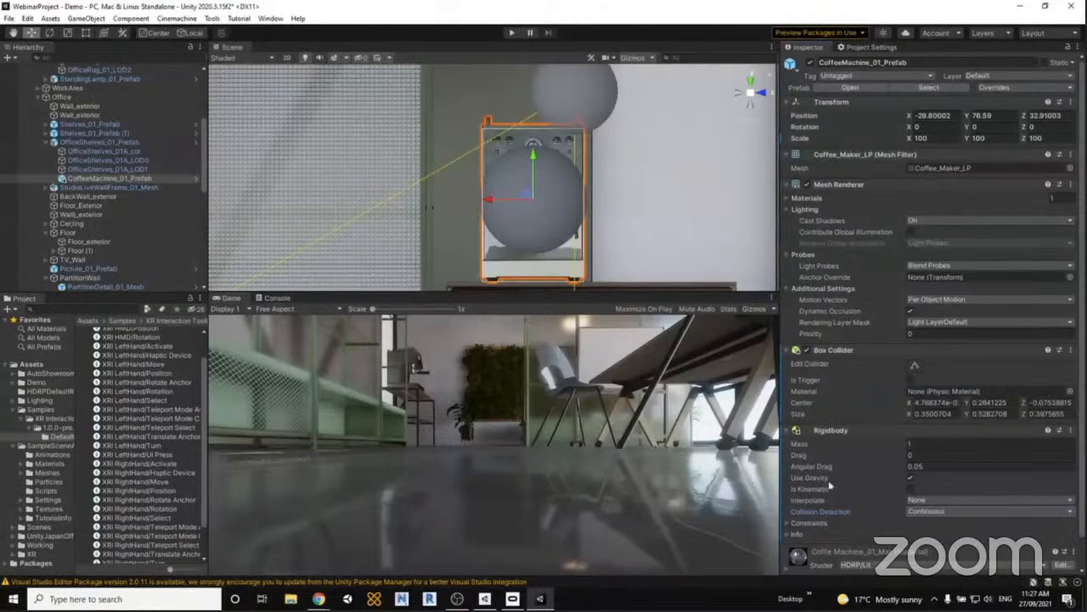
Add an XR Grab Interactable component to the coffee machine.
scroll(845, 520, down, 1)
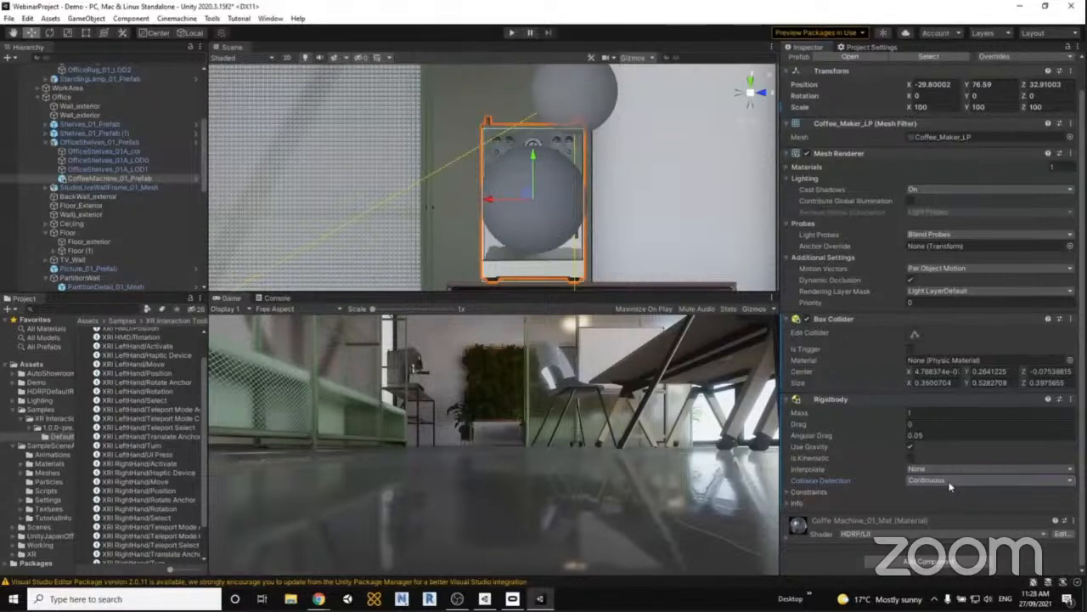
click(936, 562)
text(grab)
key(Return)
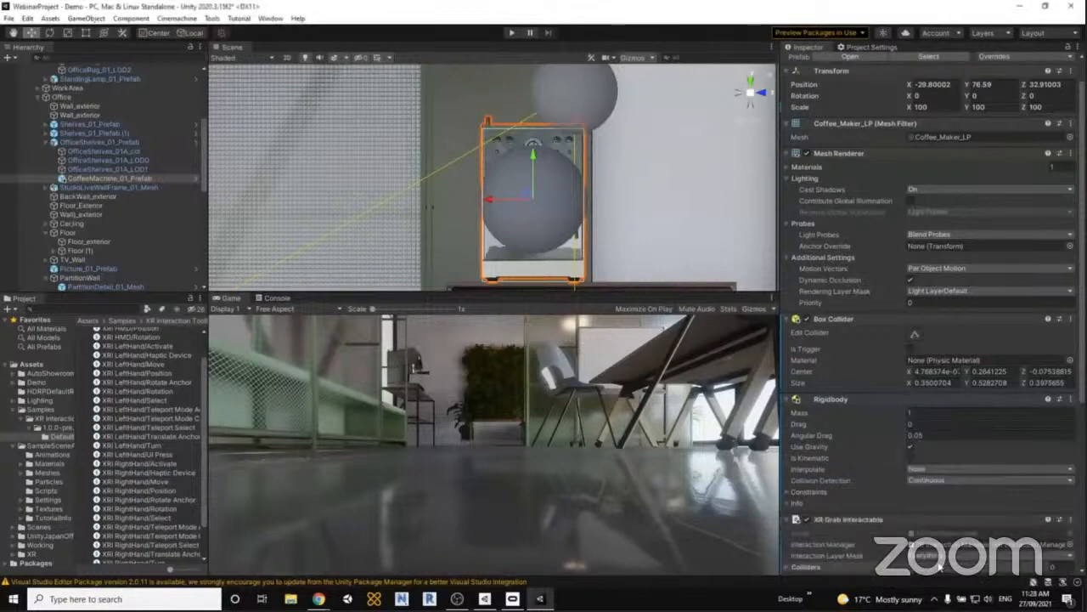
scroll(951, 352, down, 5)
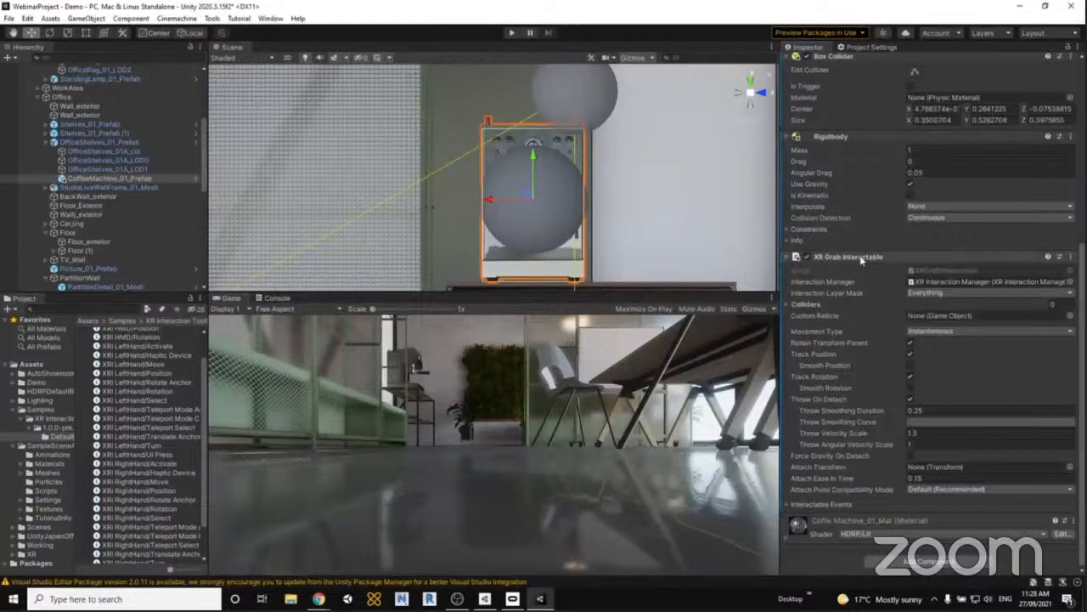
Review the XR Ray Interactor settings of the RightHand Controller.
click(40, 97)
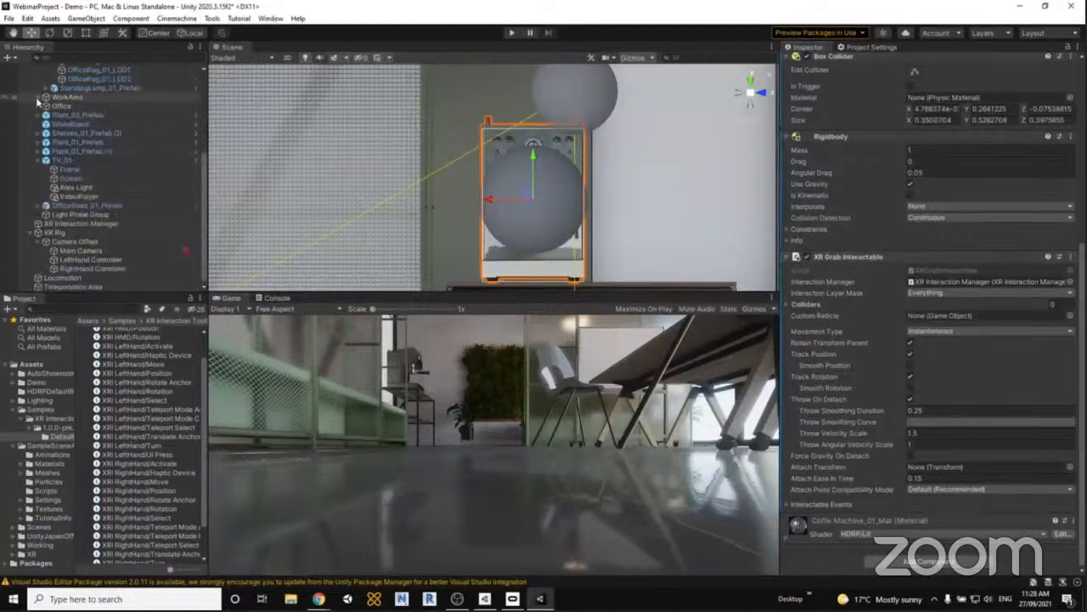
click(103, 267)
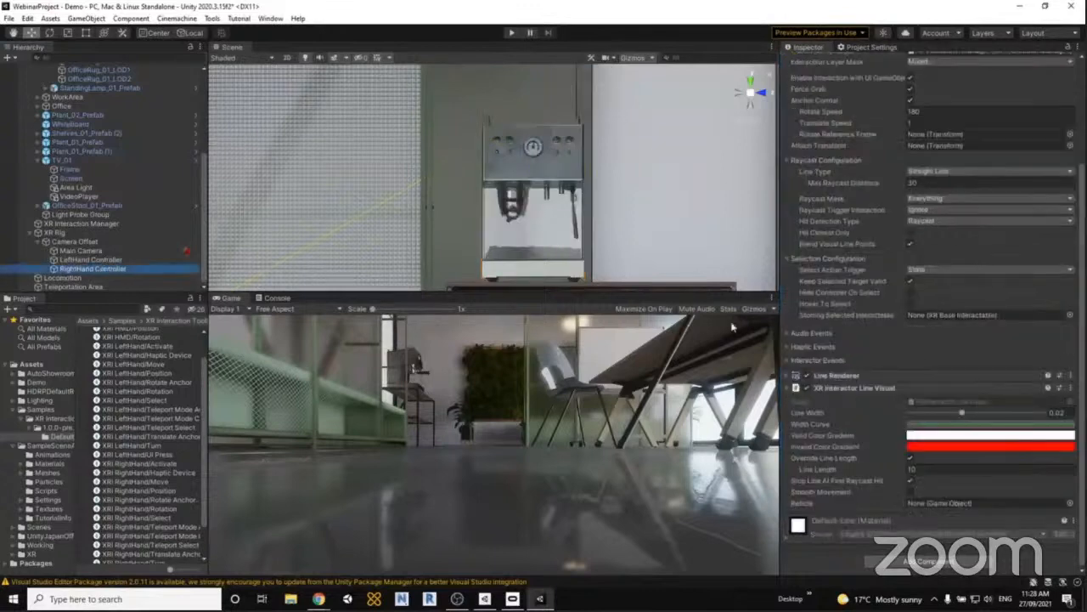
scroll(917, 339, up, 4)
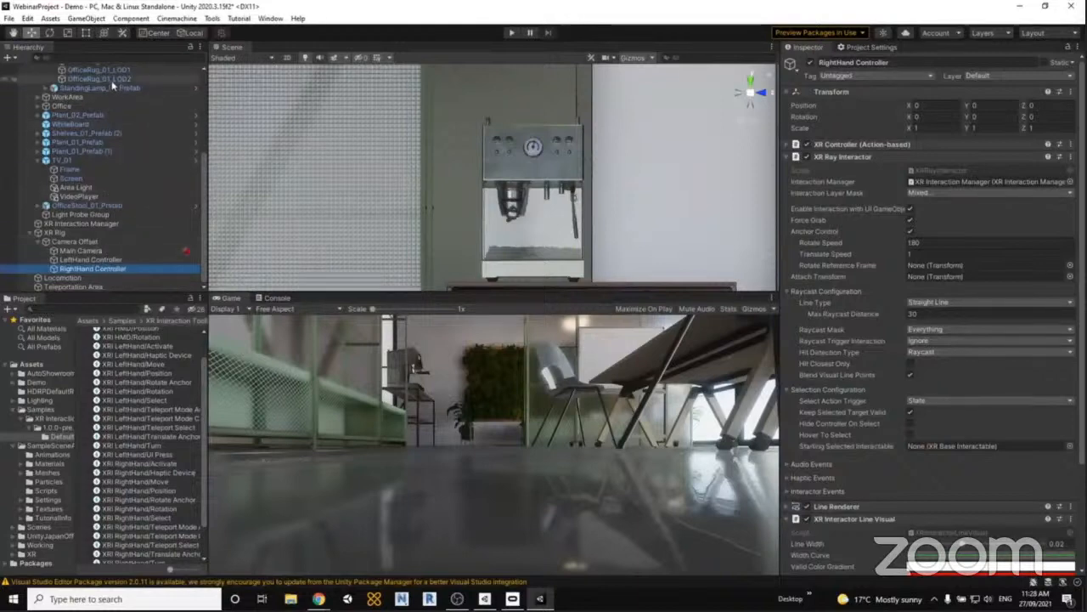
scroll(113, 85, up, 5)
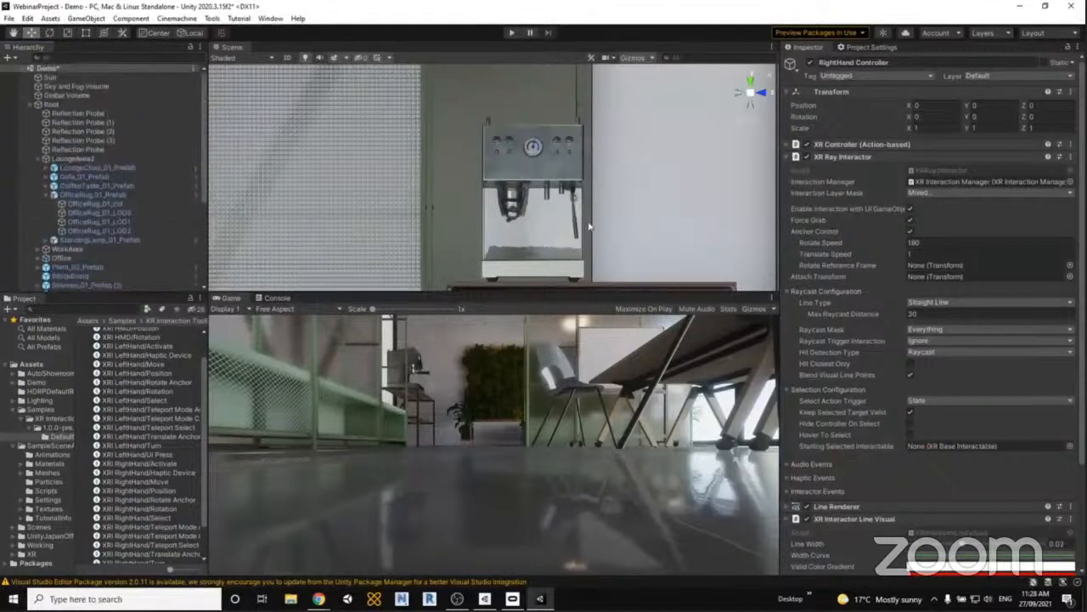
Add a new layer named Grab as User Layer 30, starting from the coffee machine's layer setting.
click(528, 150)
scroll(110, 213, down, 3)
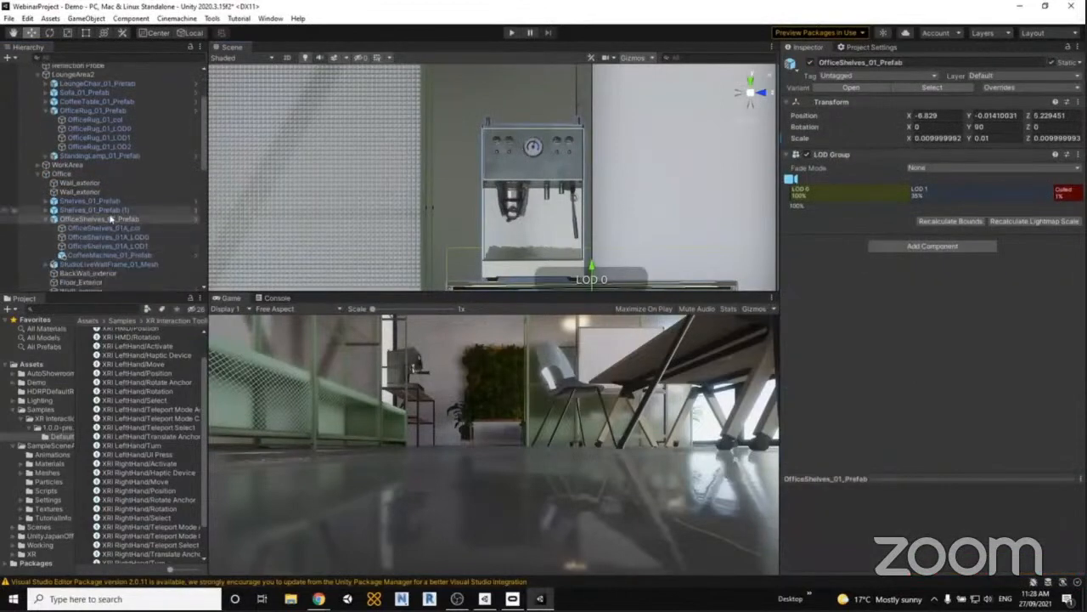
click(110, 255)
scroll(924, 291, down, 5)
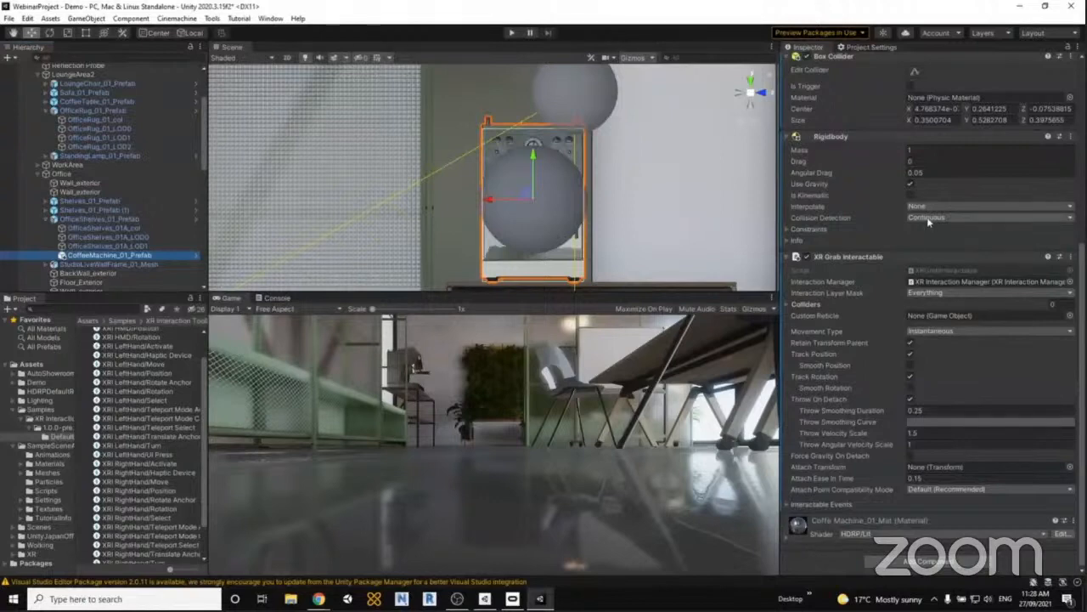
click(956, 293)
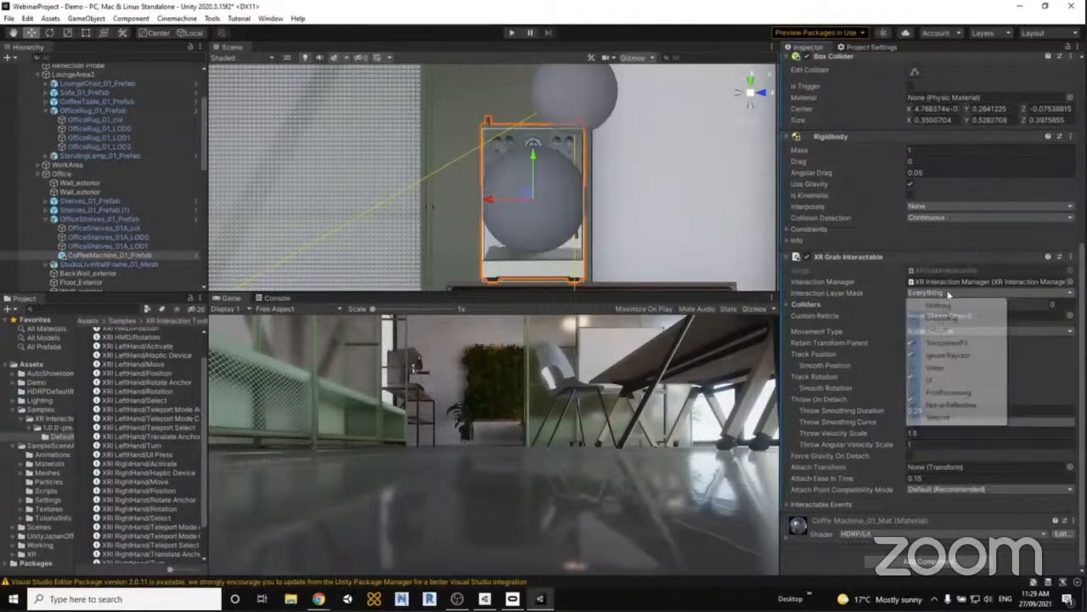
click(1019, 80)
scroll(1015, 81, up, 5)
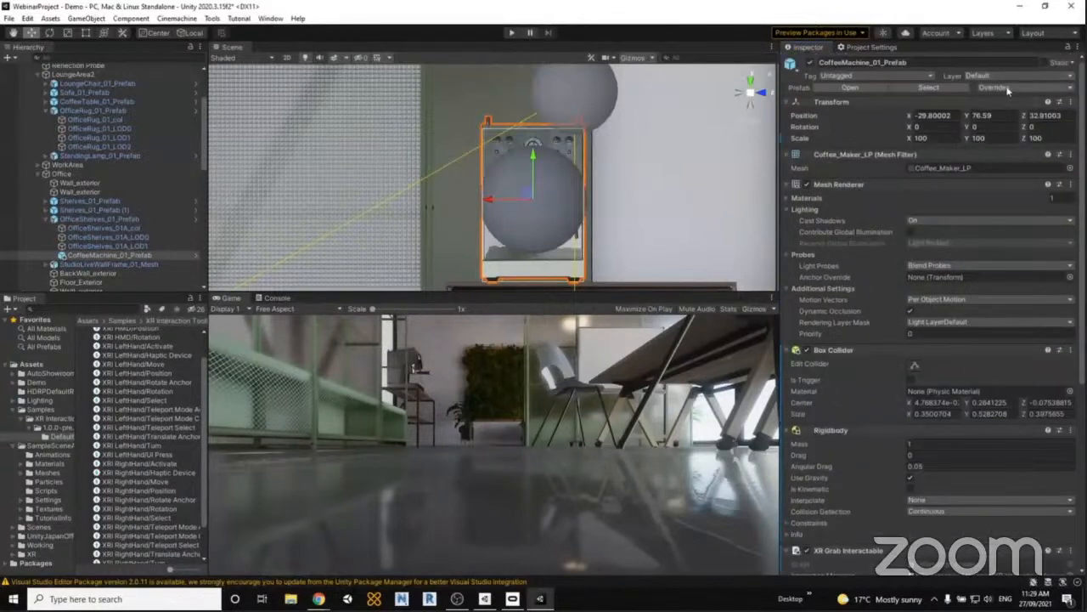
click(977, 76)
click(989, 194)
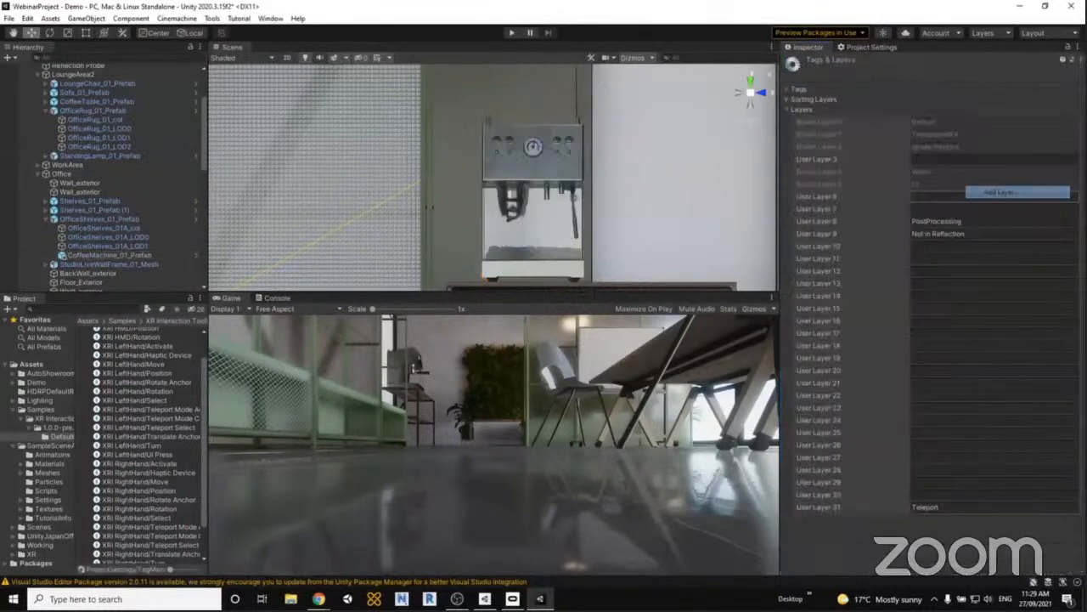
click(946, 494)
text(Grab)
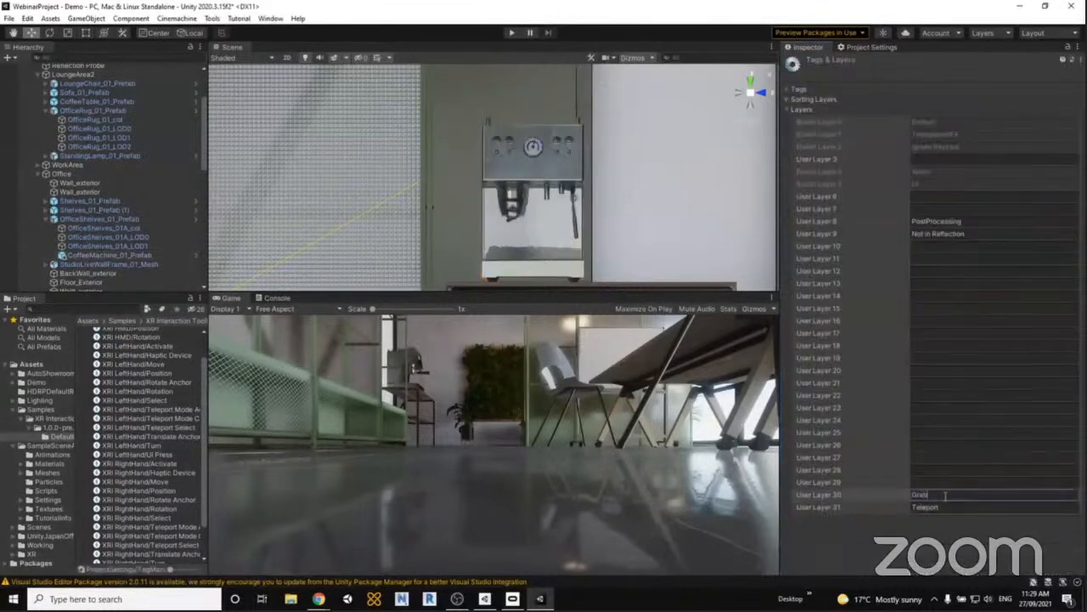
Restrict the Interaction Layer Mask of the coffee machine's XR Grab Interactable to the Grab layer only.
click(528, 151)
click(524, 173)
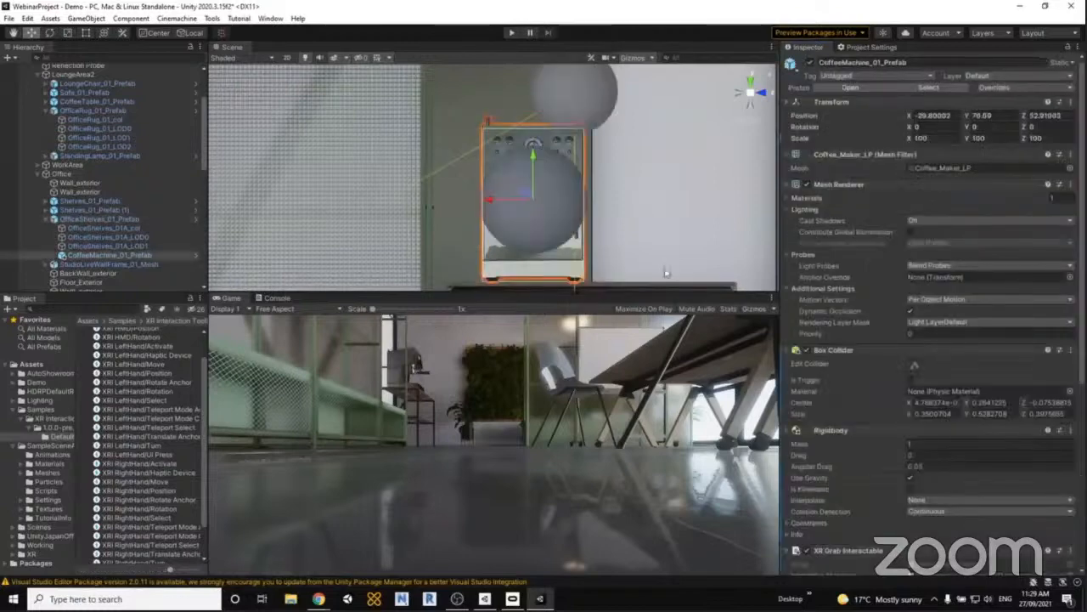
scroll(934, 424, down, 10)
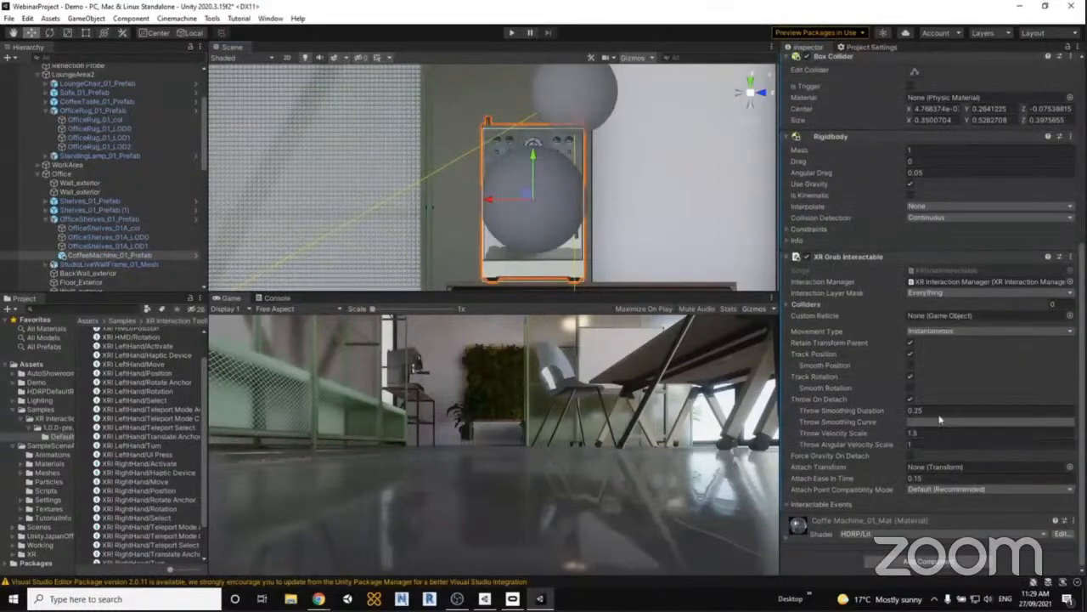
click(986, 292)
click(938, 305)
click(951, 292)
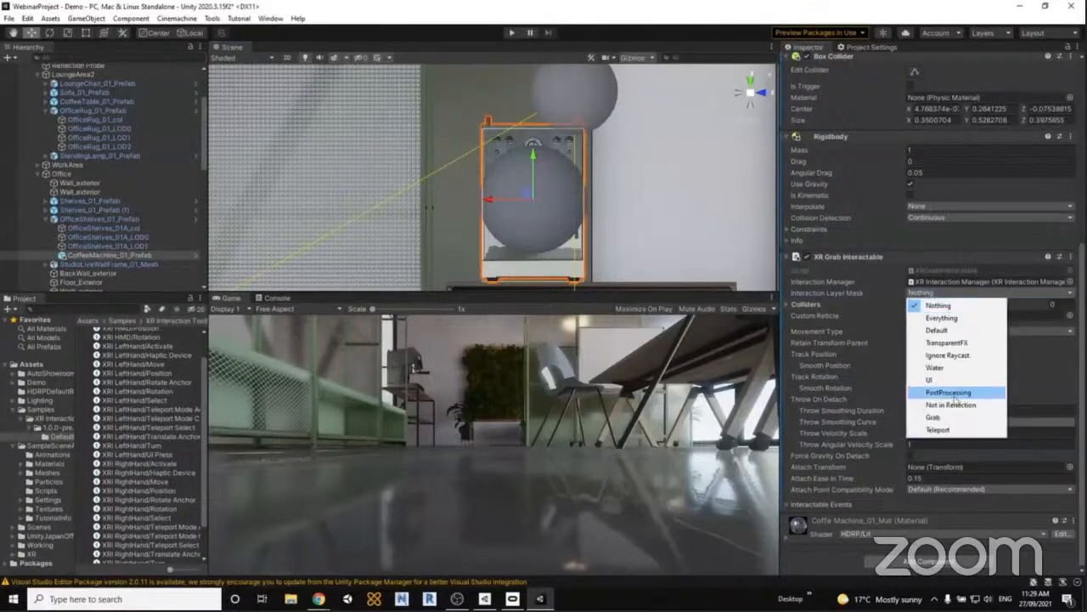
click(958, 417)
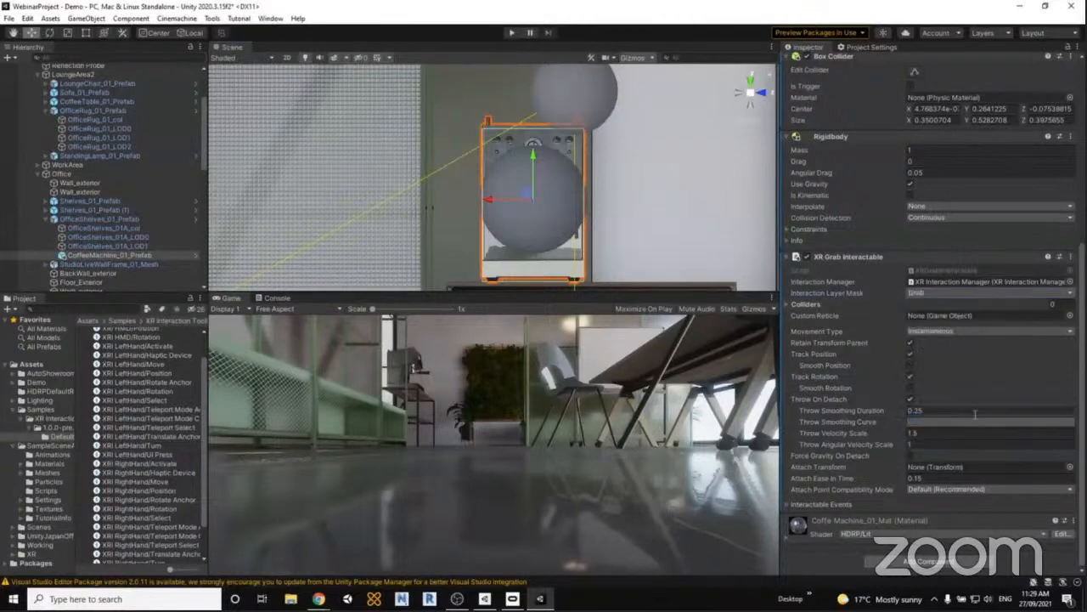
Expand the coffee machine's Colliders list and run the scene in play mode to check which collider is assigned.
click(790, 304)
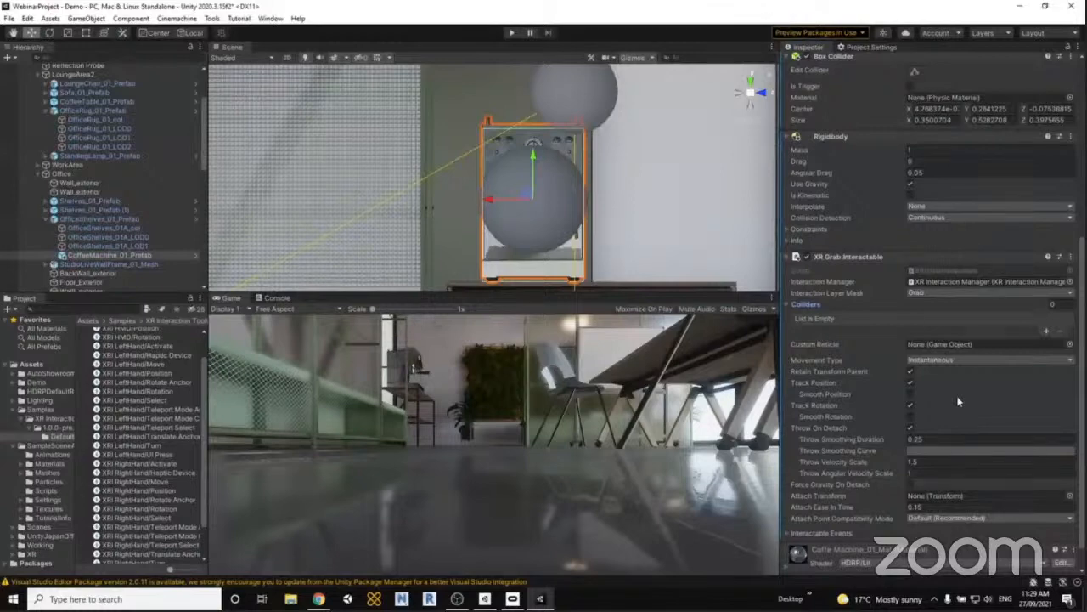
click(512, 33)
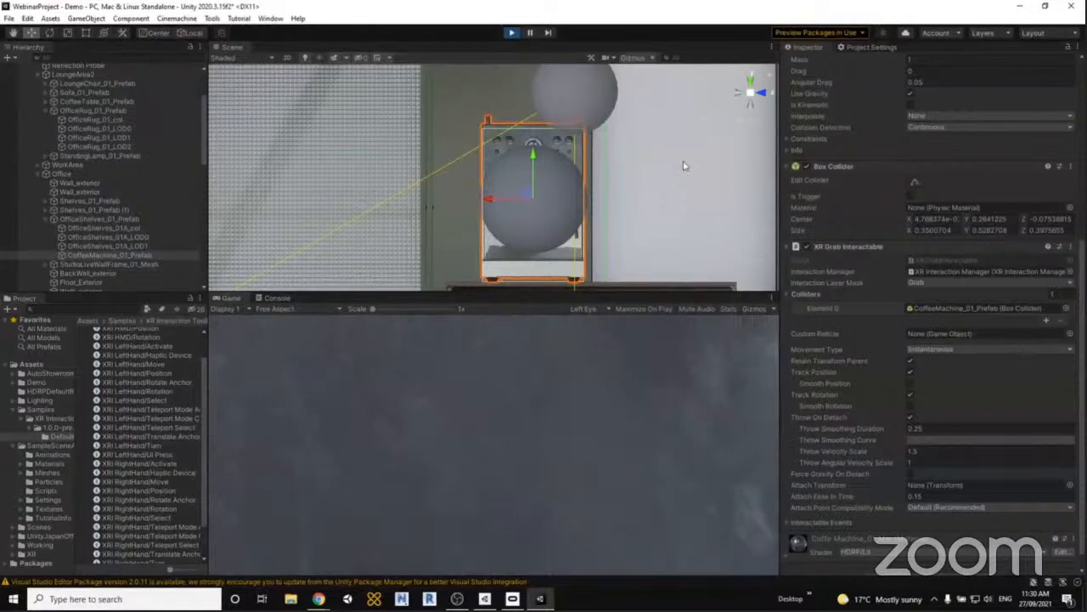
click(513, 35)
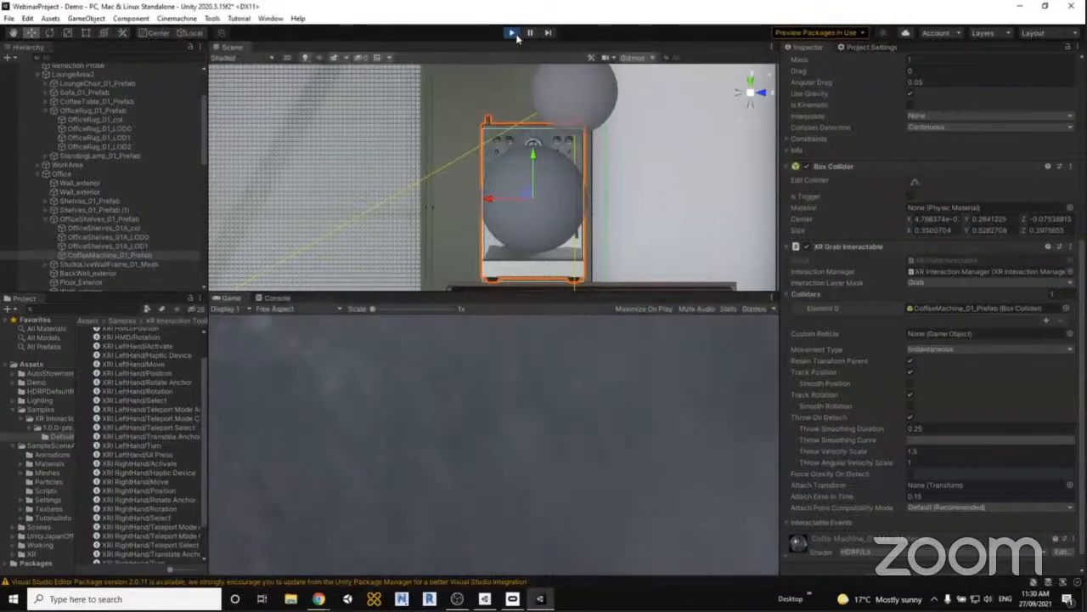
Restrict the Interaction Layer Mask of the RightHand Controller's XR Ray Interactor to the Grab layer only.
scroll(76, 222, down, 10)
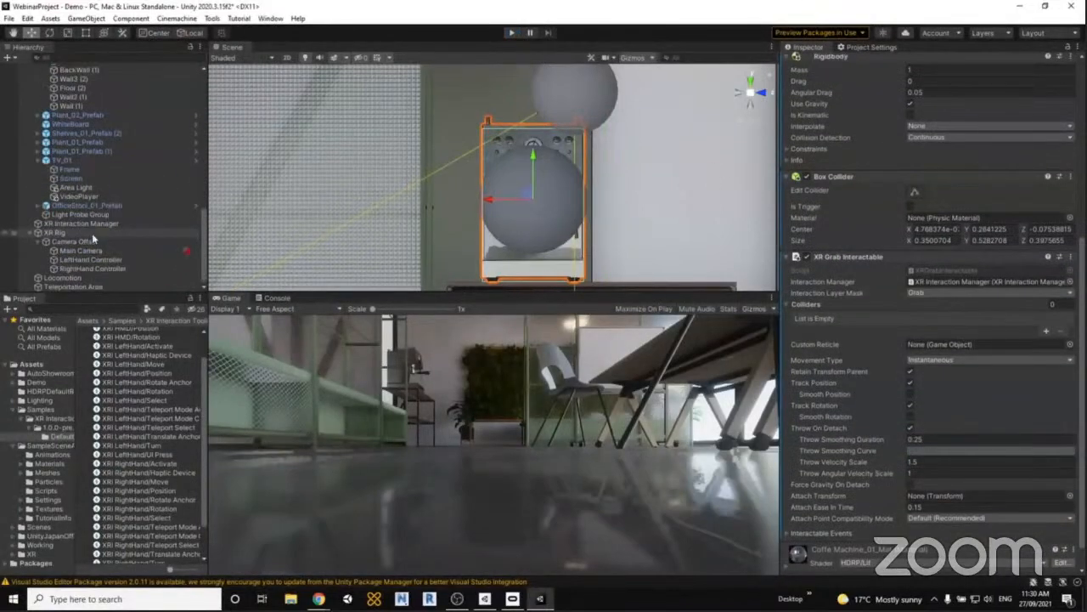
click(94, 269)
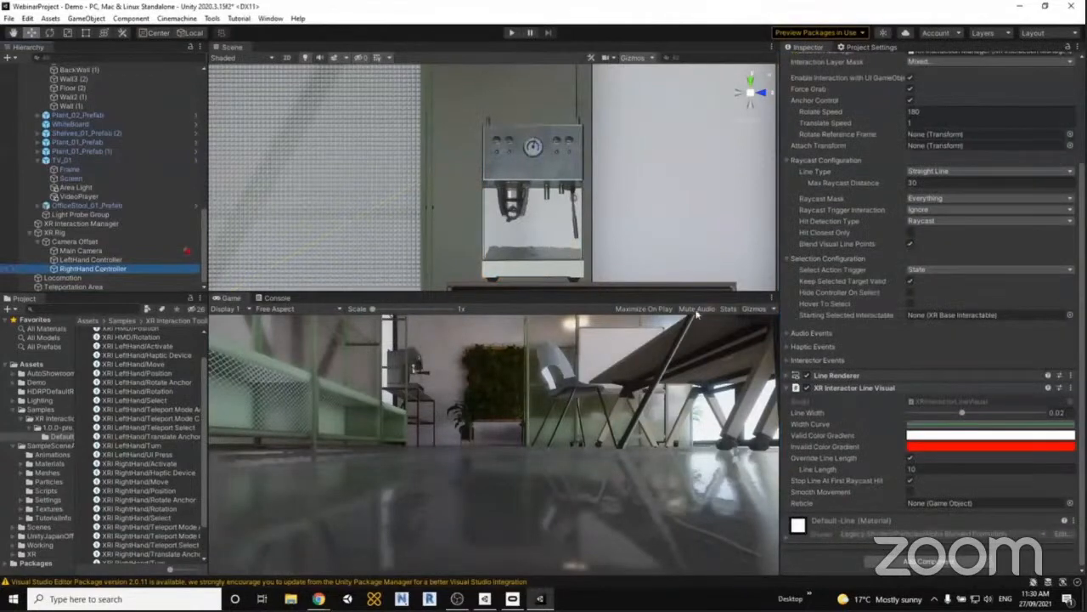
scroll(885, 212, up, 3)
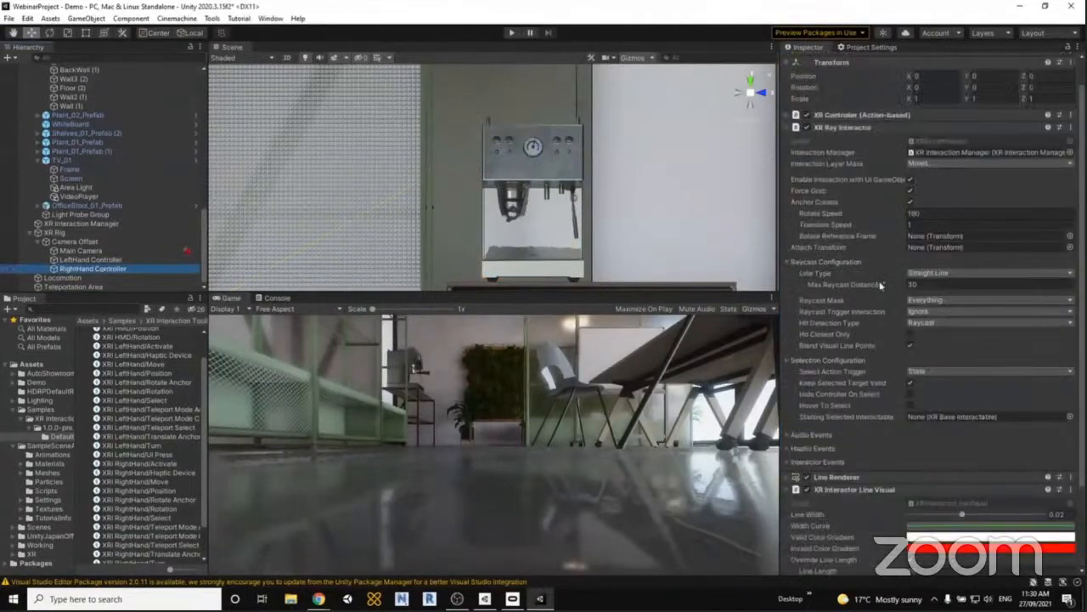
click(929, 165)
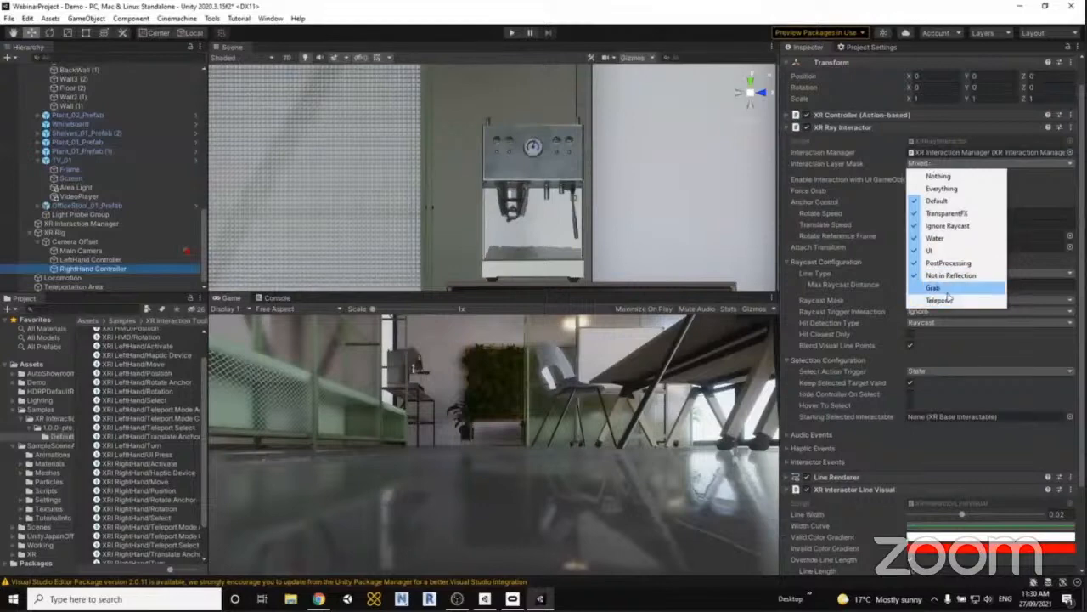
click(937, 178)
click(930, 164)
click(934, 288)
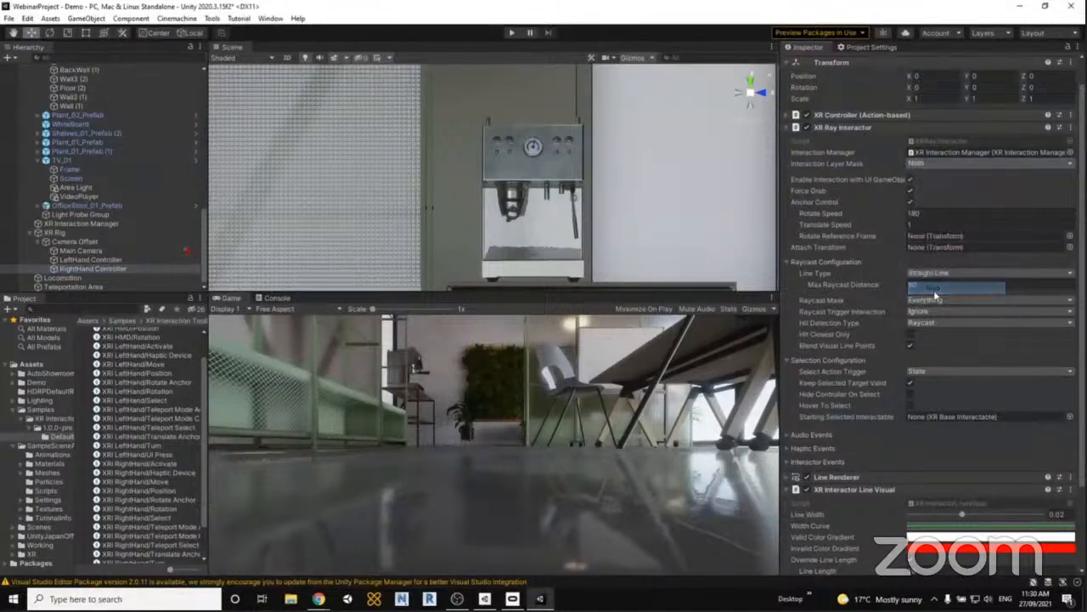
Check the right-hand ray's layer mask and test grabbing the coffee machine in play mode.
click(943, 165)
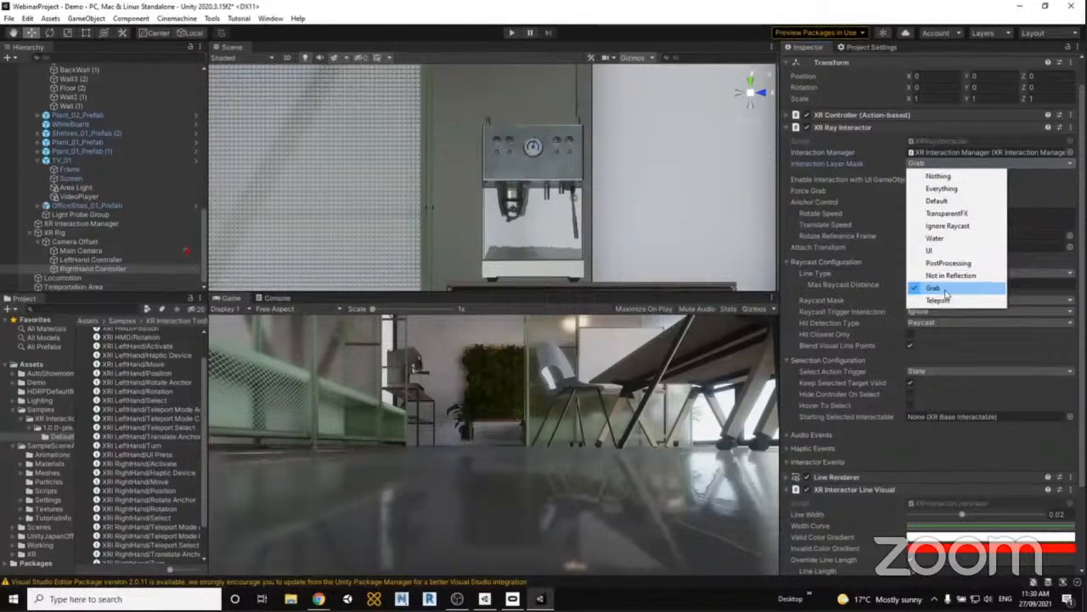
click(769, 10)
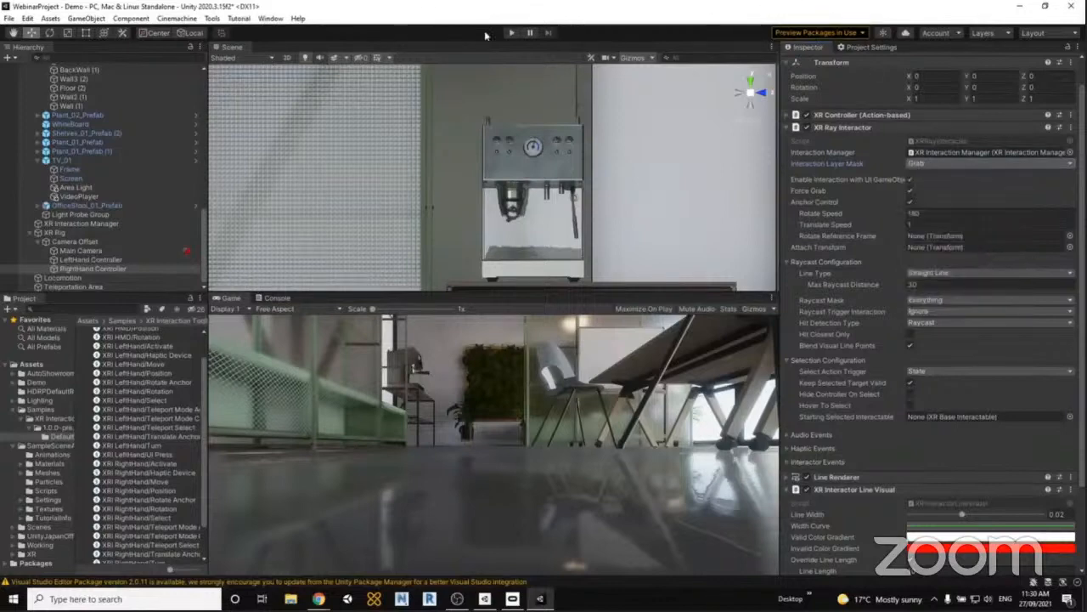
click(511, 34)
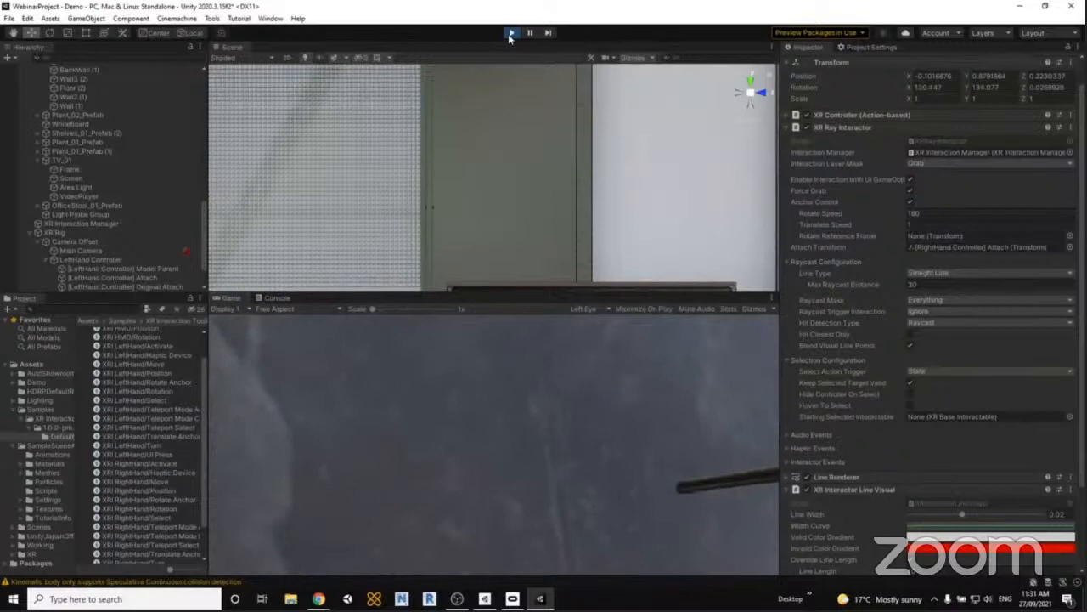
click(510, 34)
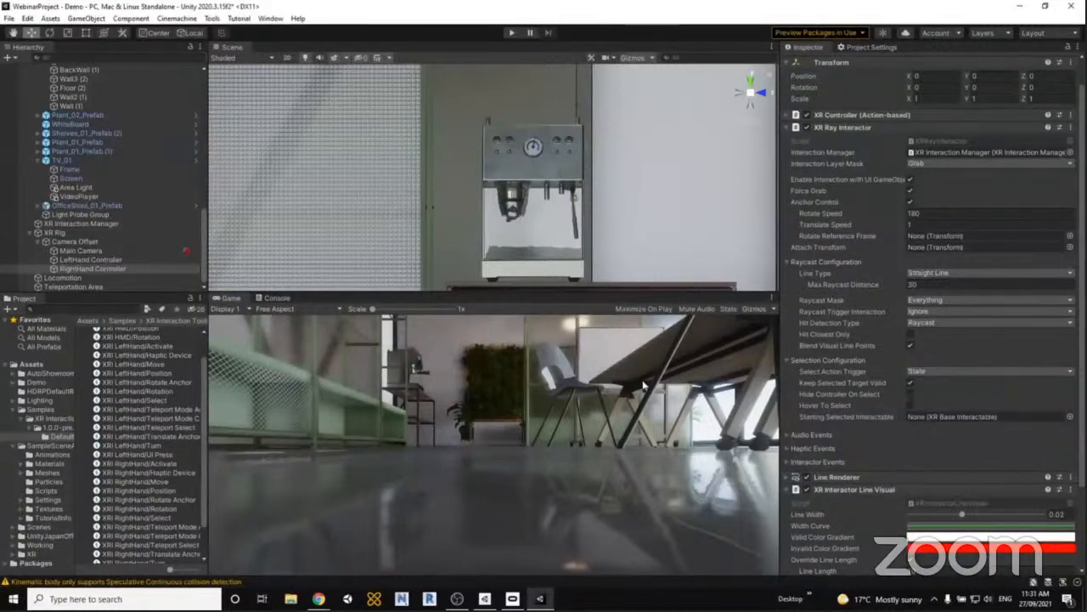
Duplicate the RightHand Controller and rename the copy RightHand Controller_Grab.
click(111, 262)
click(111, 269)
key(ctrl+d)
click(110, 270)
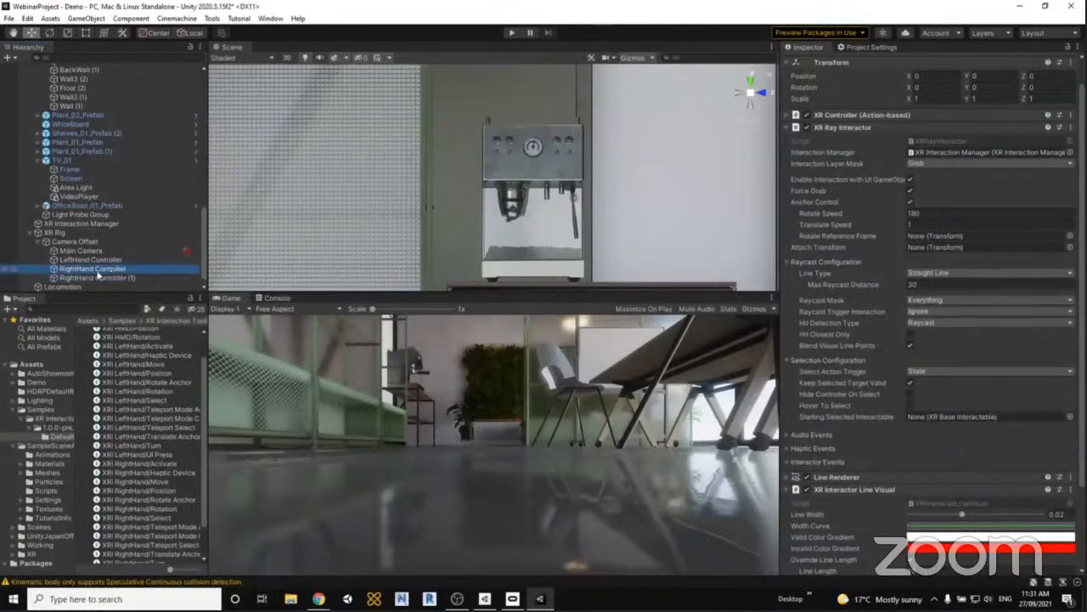
click(109, 277)
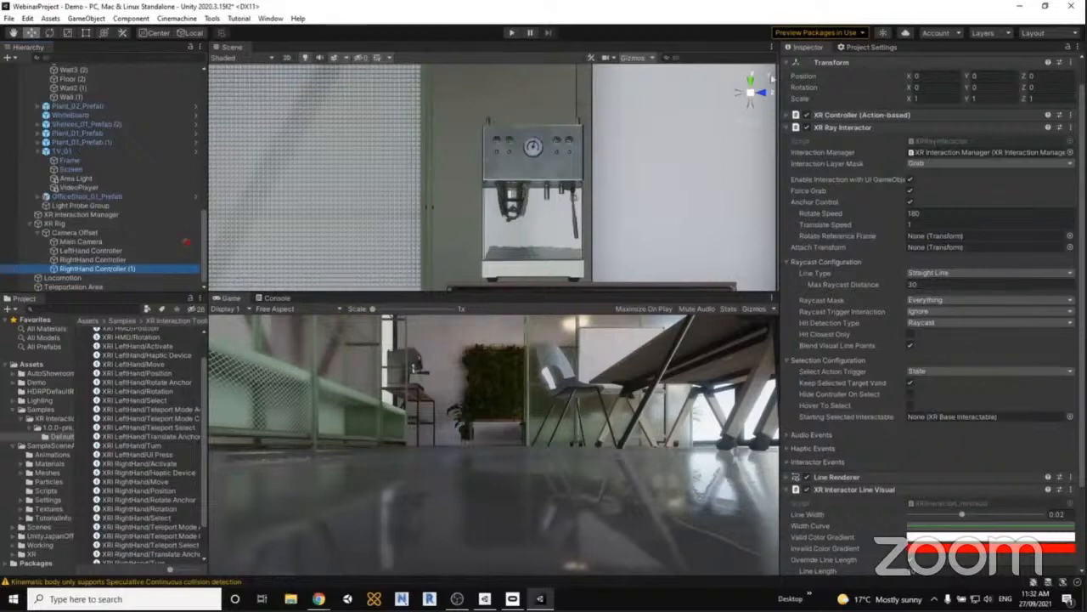
click(152, 270)
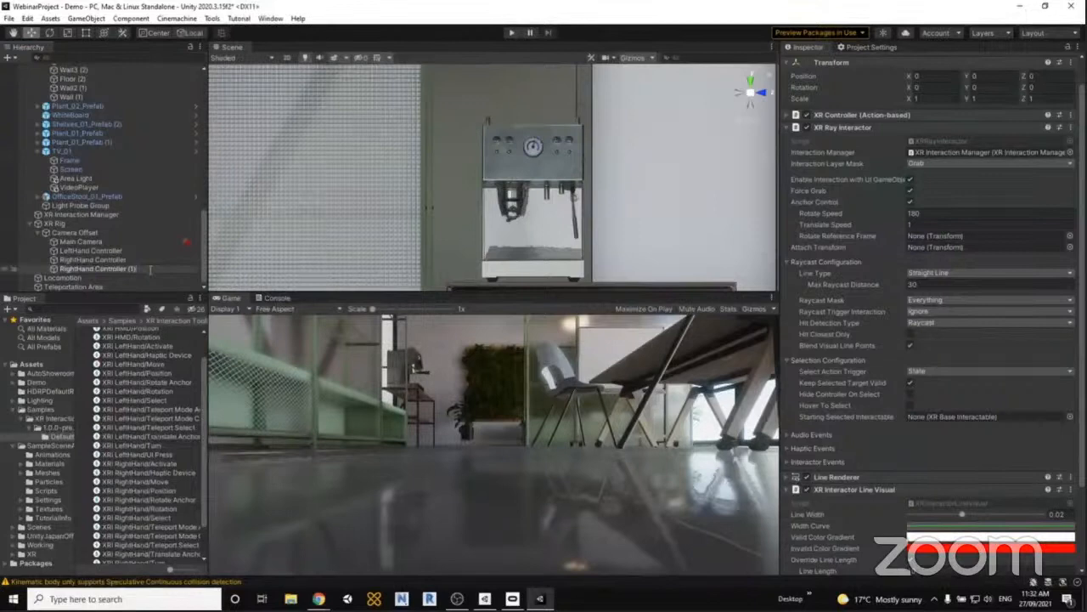
key(BackSpace)
key(BackSpace)
key(BackSpace)
key(BackSpace)
text(_Grab)
key(Return)
Deactivate the original RightHand Controller object.
click(127, 259)
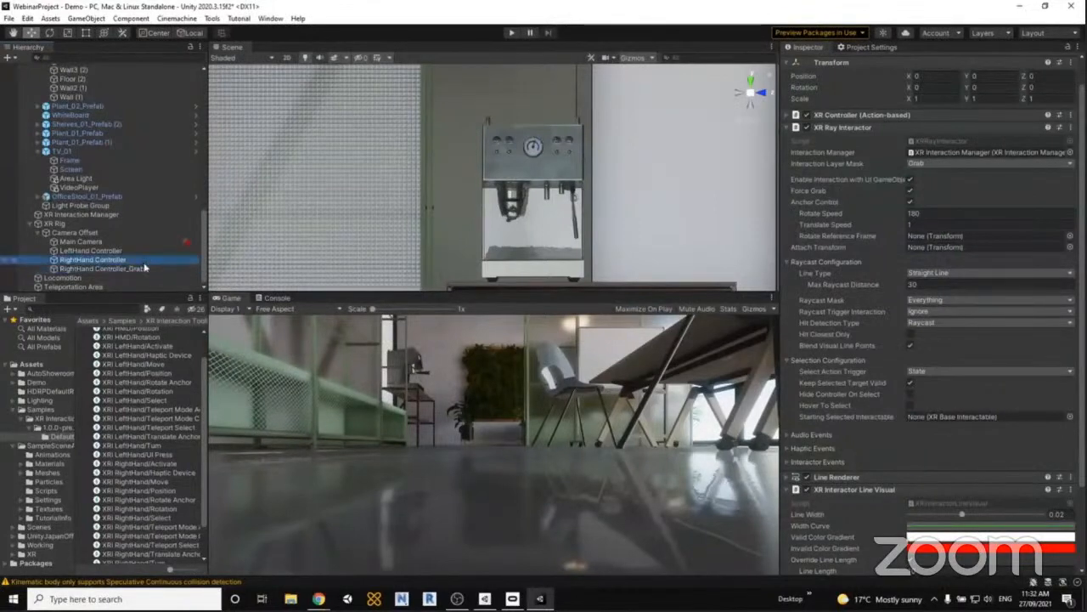
scroll(880, 136, up, 1)
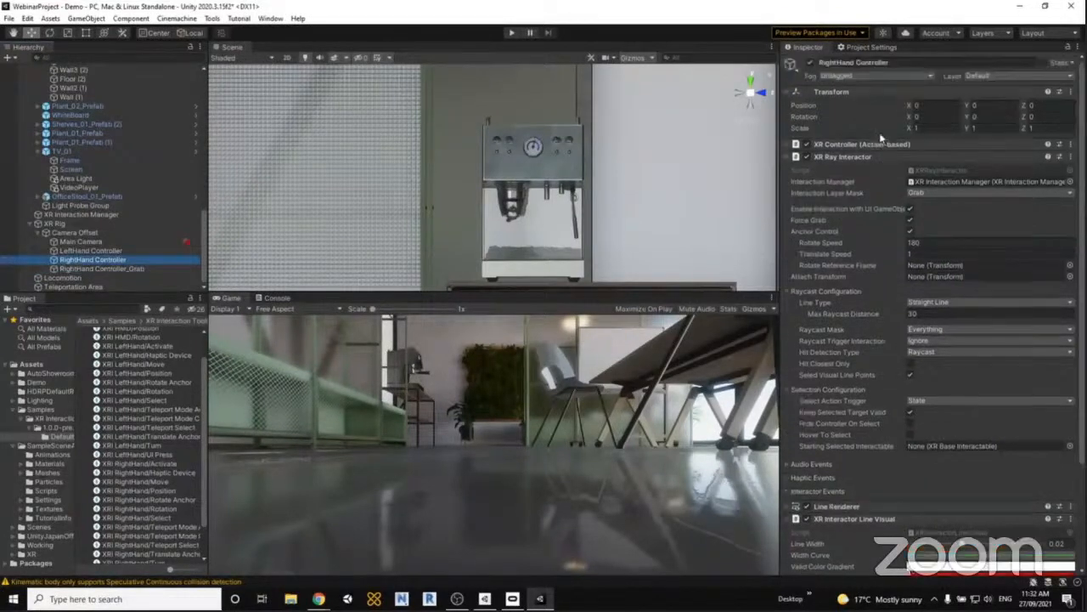
click(810, 63)
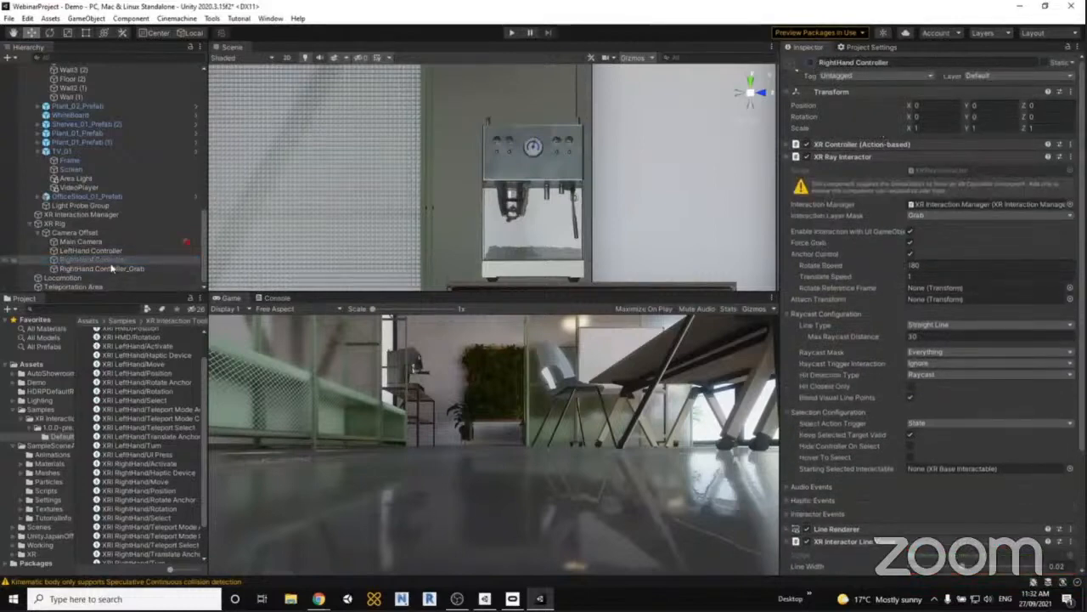
Remove the XR Ray Interactor, XR Interactor Line Visual and Line Renderer components from RightHand Controller_Grab.
click(103, 270)
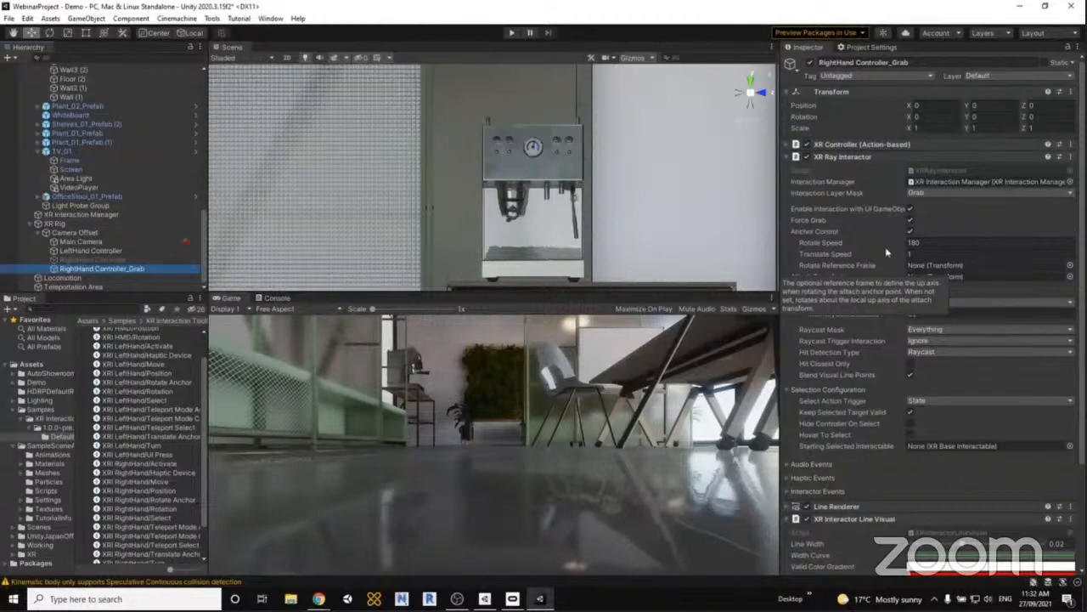
right_click(1032, 159)
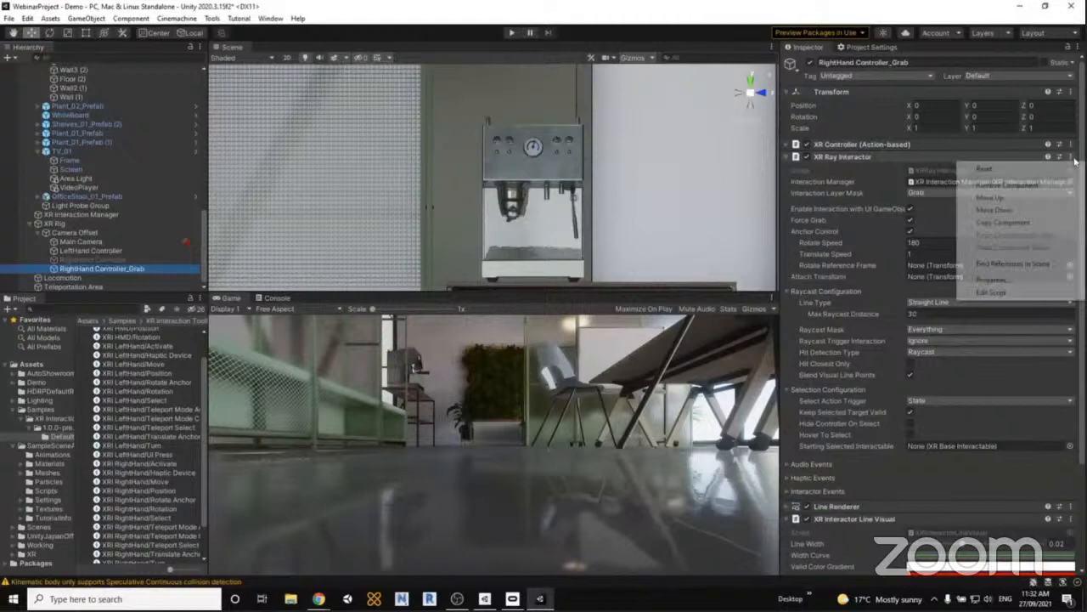
click(1004, 182)
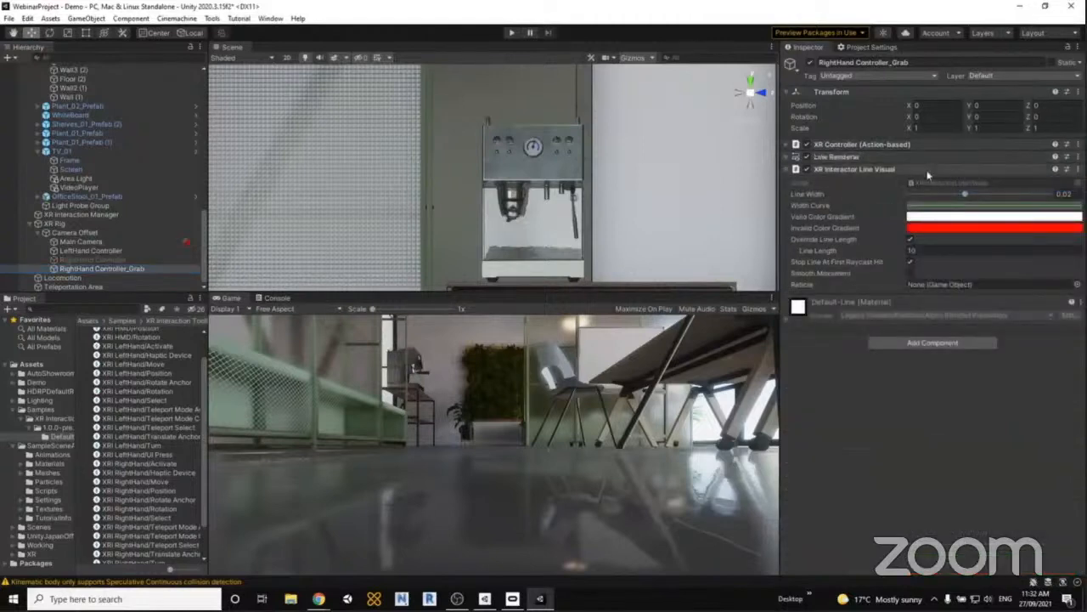
click(1077, 169)
click(1038, 197)
click(1077, 157)
click(1015, 184)
Add an XR Direct Interactor component to RightHand Controller_Grab.
click(887, 162)
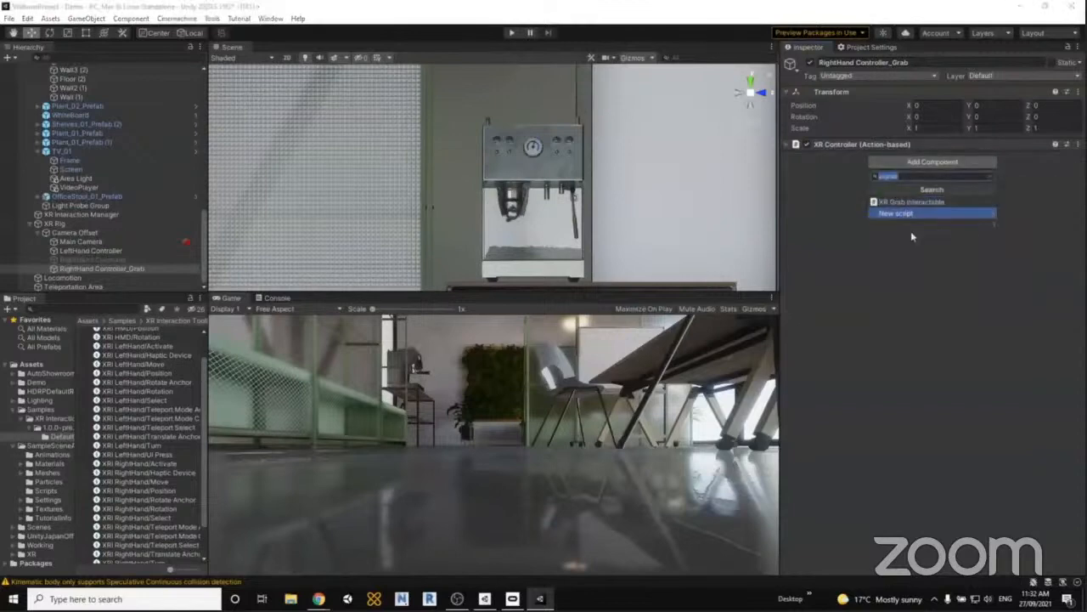
text(direct)
key(Down)
key(Down)
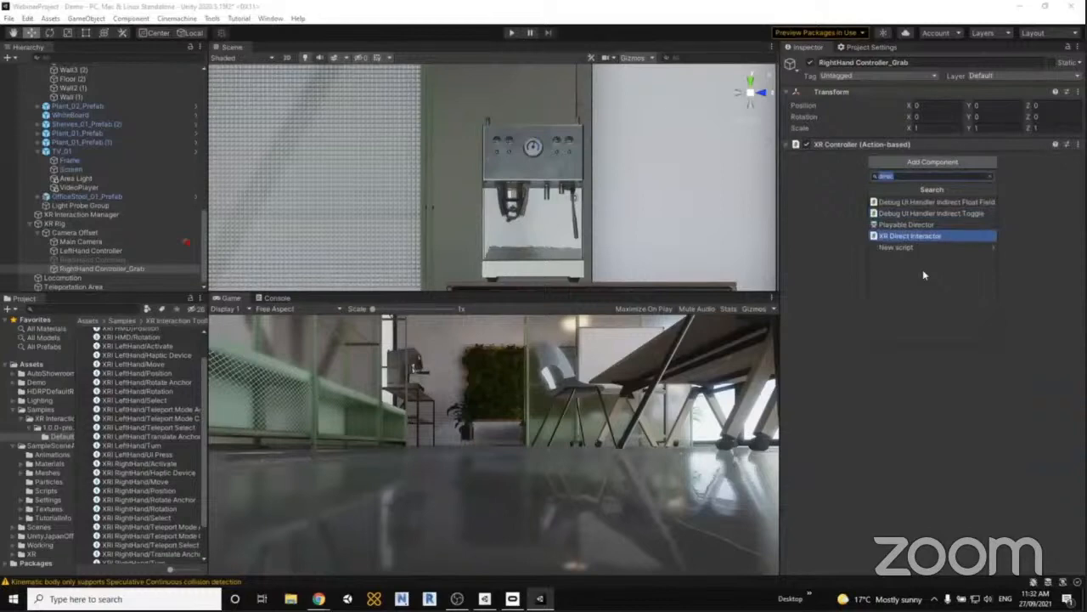
key(Return)
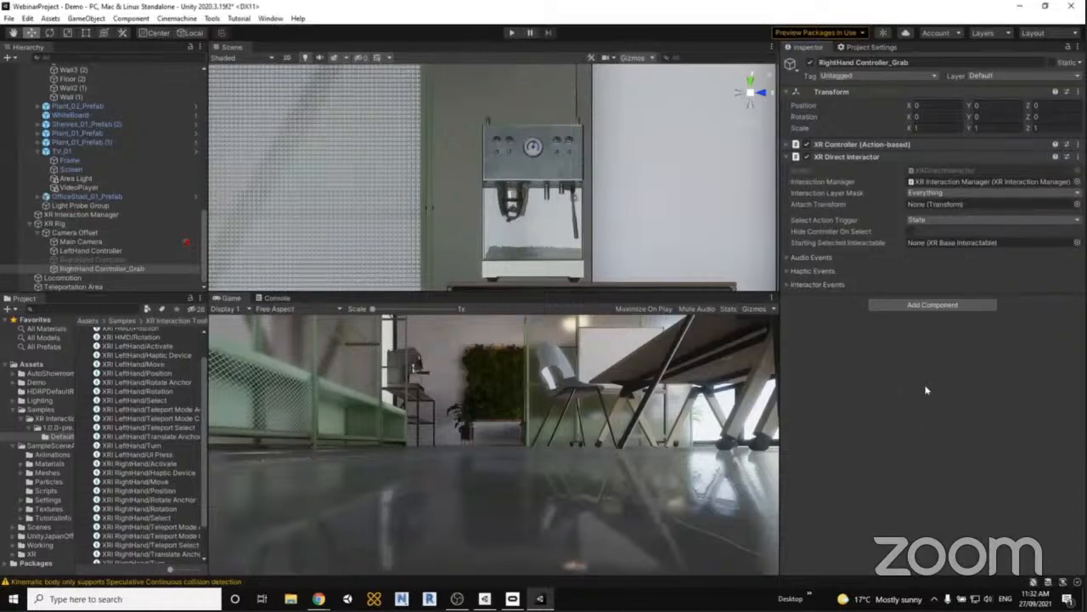
Restrict the XR Direct Interactor's Interaction Layer Mask to the Grab layer only.
click(930, 193)
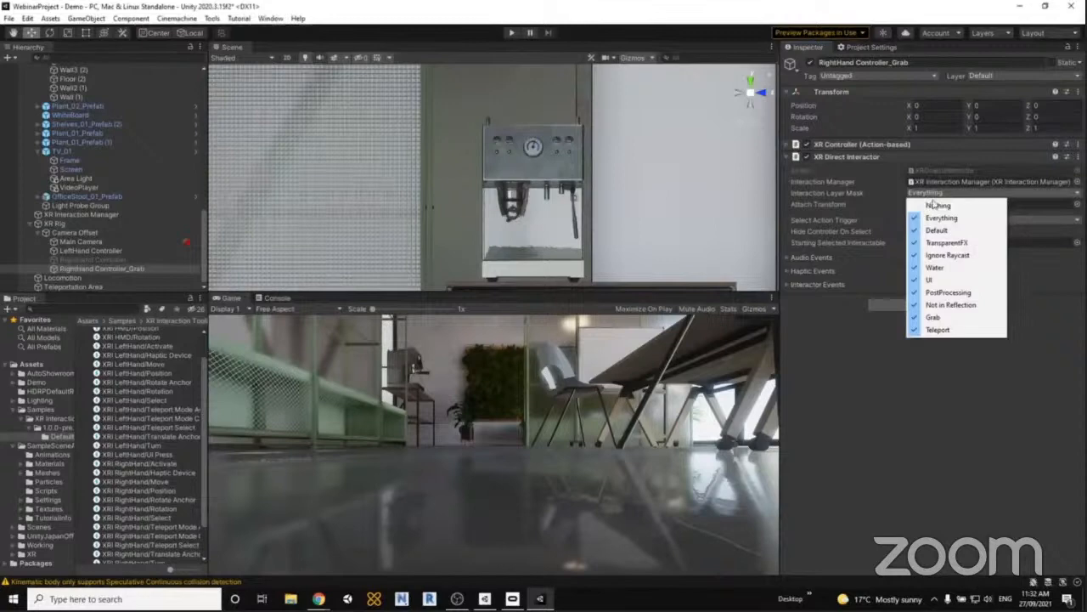
click(934, 205)
click(932, 194)
click(938, 317)
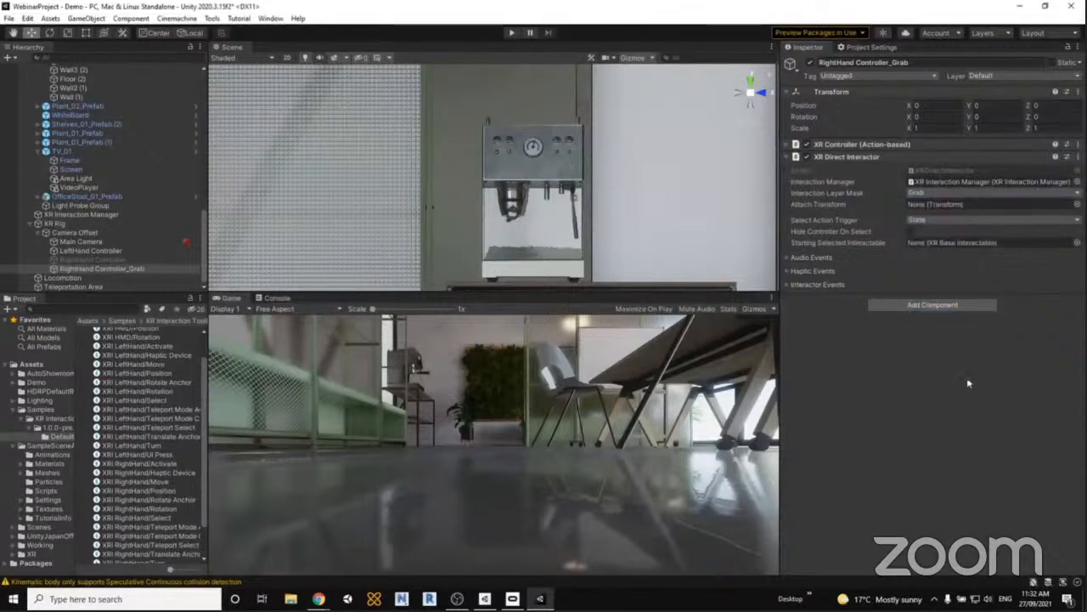
Add a Sphere Collider to RightHand Controller_Grab and make it a trigger.
click(943, 306)
text(sphere)
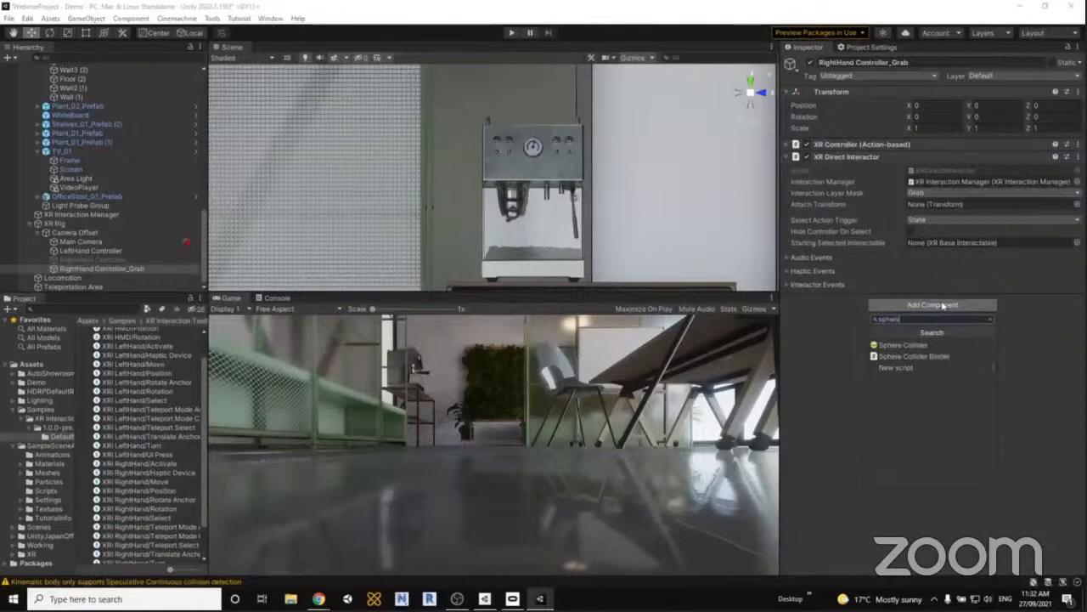
key(Return)
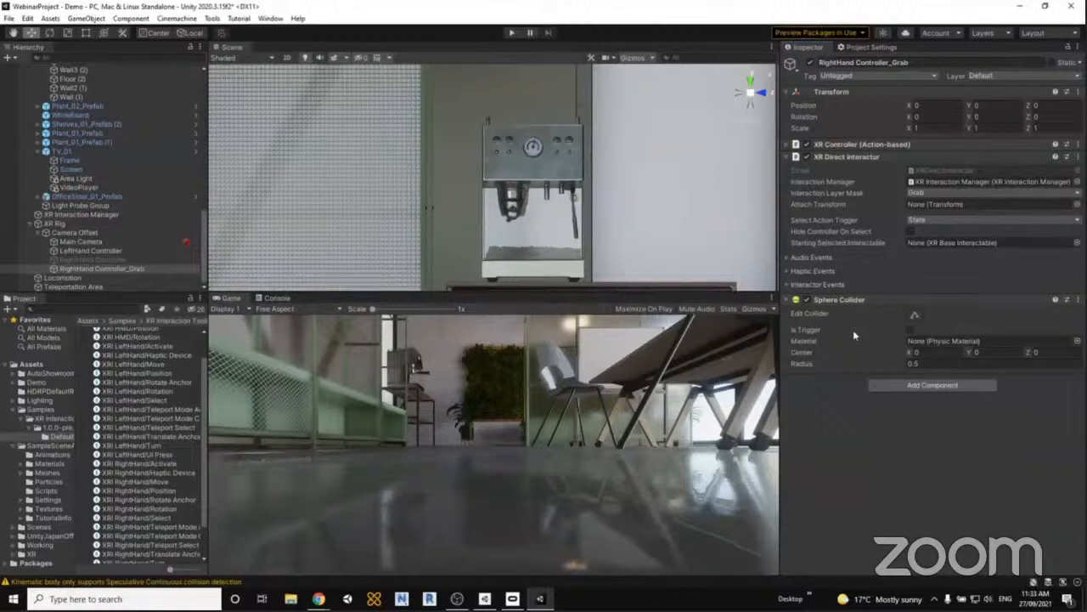
click(911, 330)
Set the Sphere Collider's radius to 0.05 and inspect its size in the scene.
key(f)
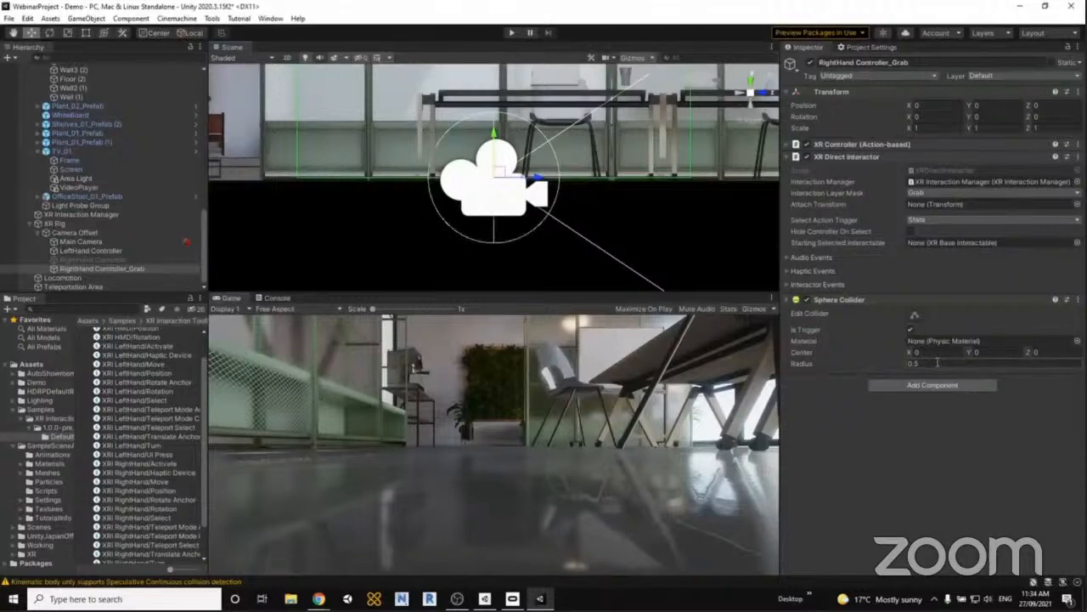
click(938, 363)
key(BackSpace)
text(0.05)
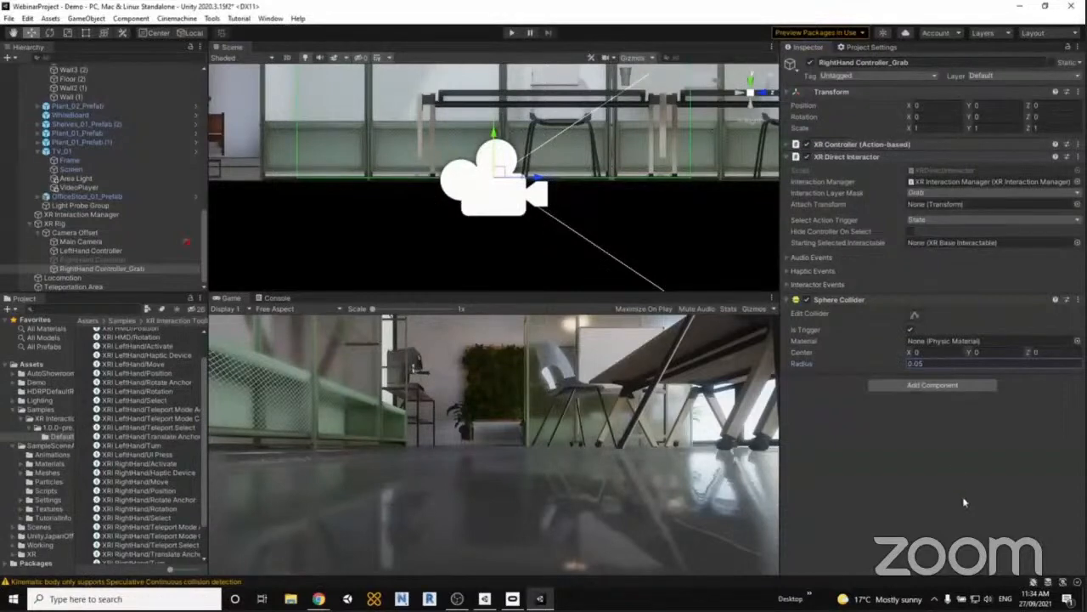
scroll(518, 183, up, 5)
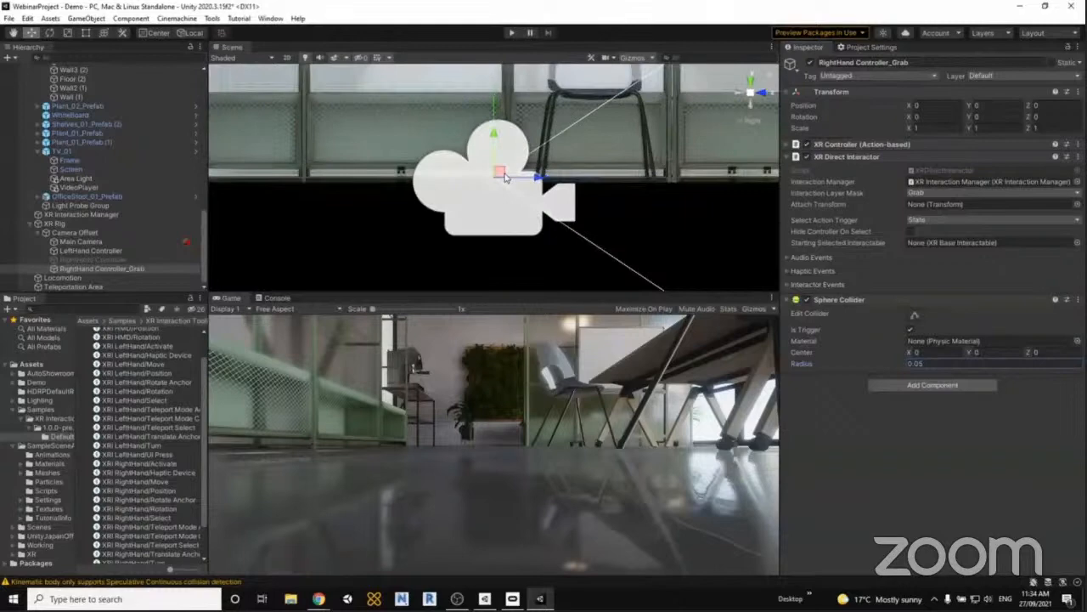
scroll(505, 175, up, 2)
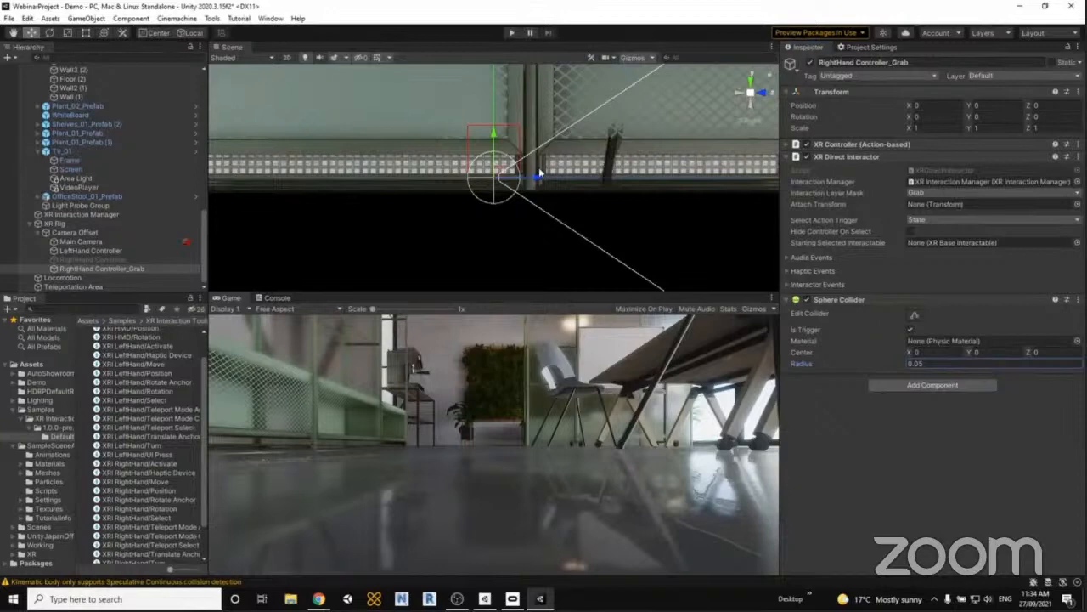
click(941, 428)
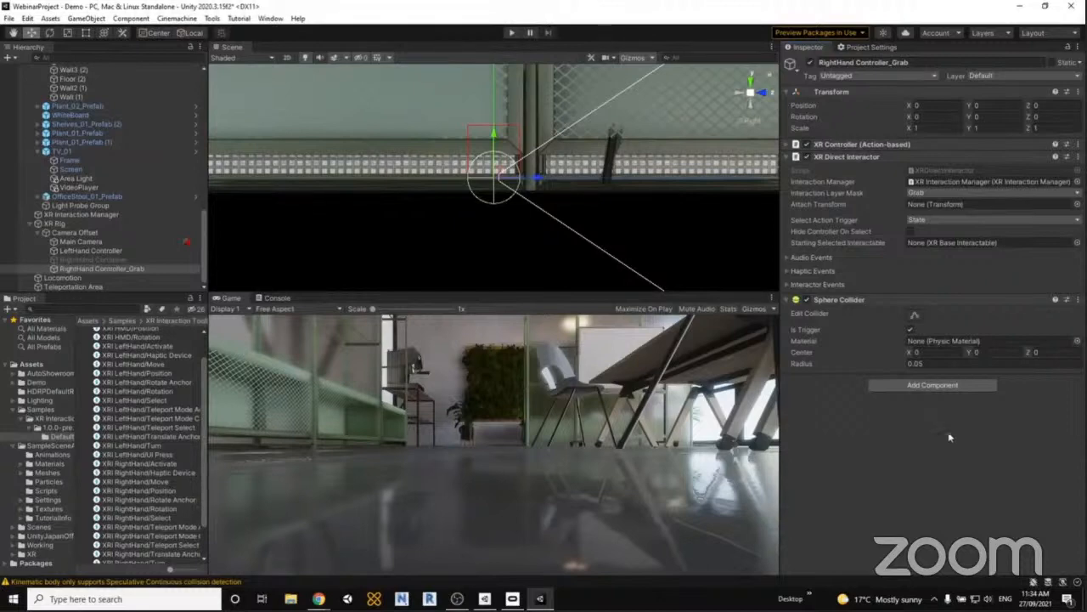
Enable the On Hover Entered haptic event on the XR Direct Interactor with intensity 0.1 and duration 0.1.
click(789, 271)
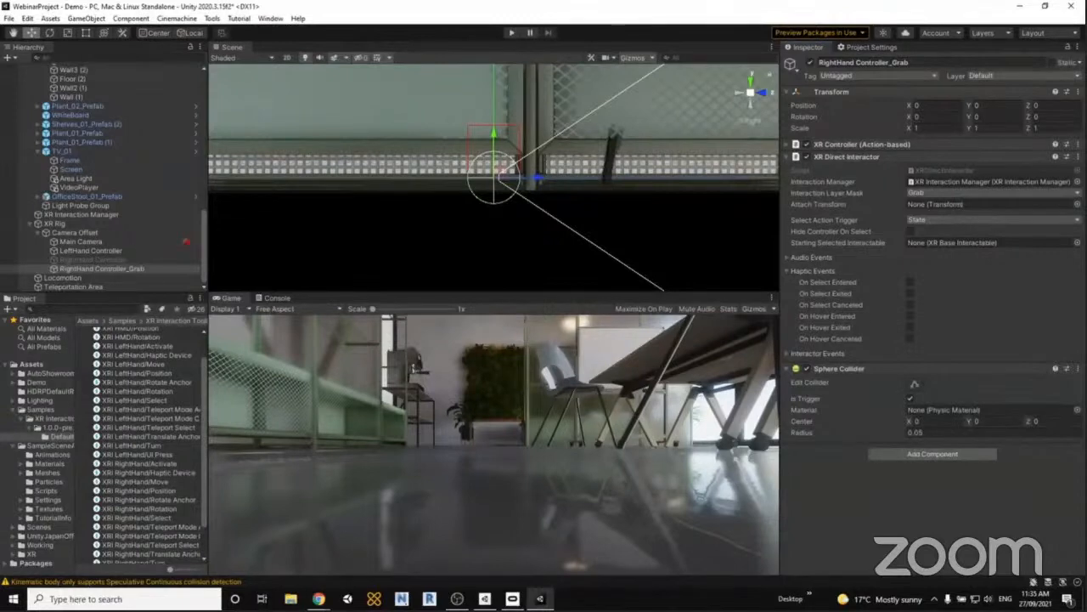
click(909, 317)
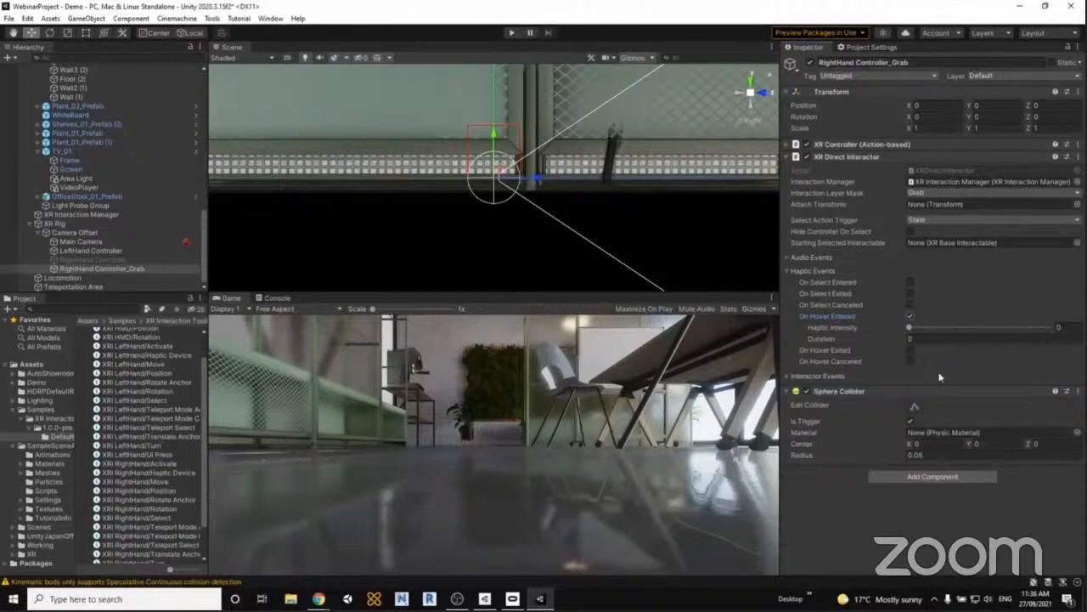
click(1069, 329)
text(0.1)
key(Tab)
text(0.1)
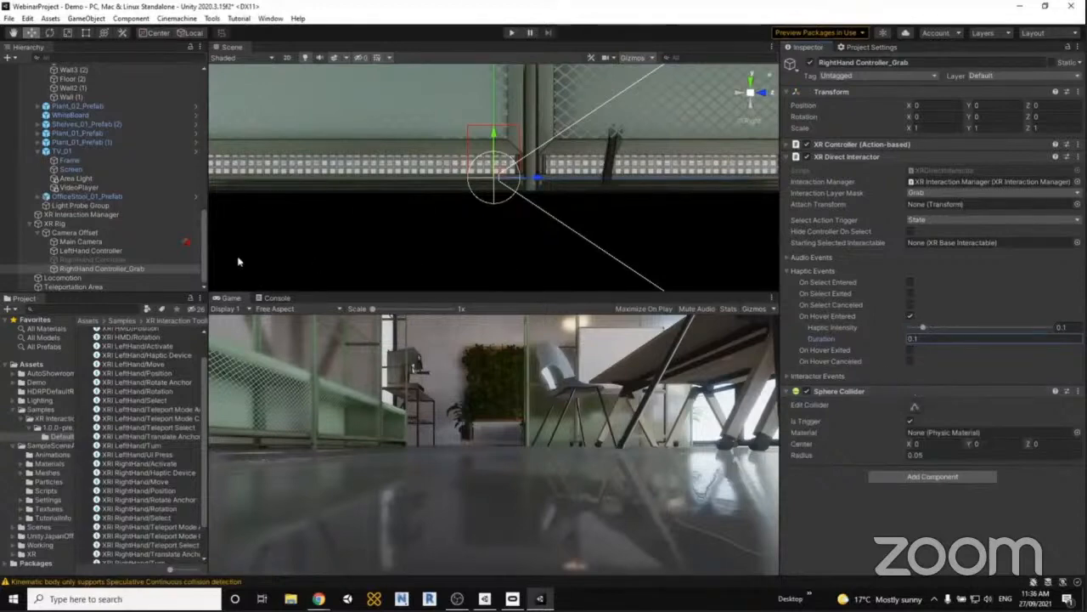
Create an empty child object named AttachPoint under CoffeeMachine_01_Prefab.
scroll(159, 248, up, 2)
scroll(155, 248, up, 4)
right_drag(615, 175, 561, 173)
alt+drag(561, 173, 742, 90)
click(724, 95)
key(f)
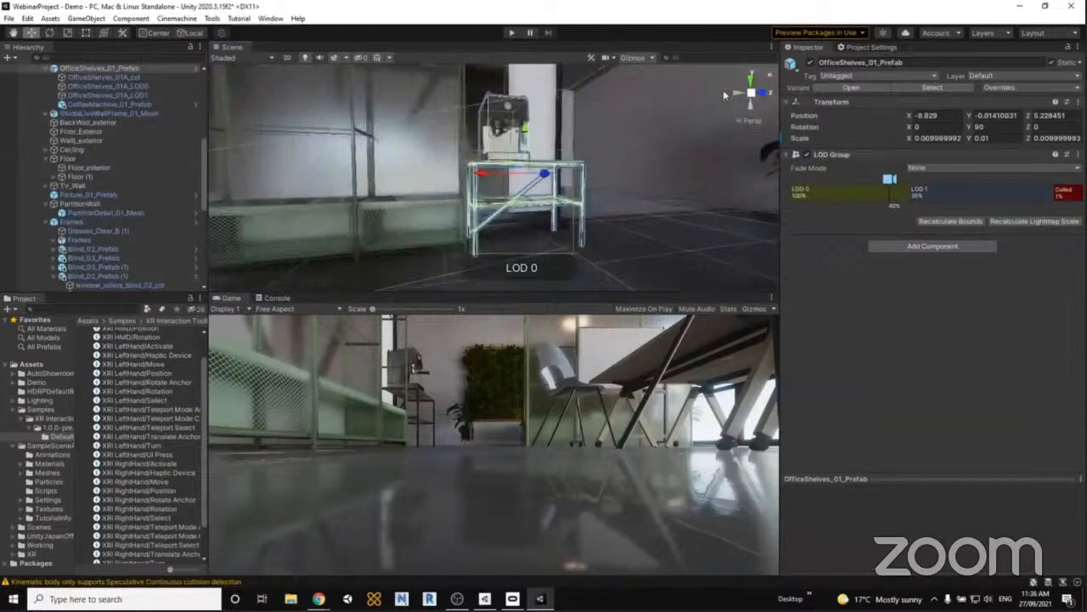
click(473, 117)
alt+drag(473, 118, 541, 129)
mouse_move(541, 129)
right_down()
mouse_move(525, 135)
mouse_move(544, 141)
right_up()
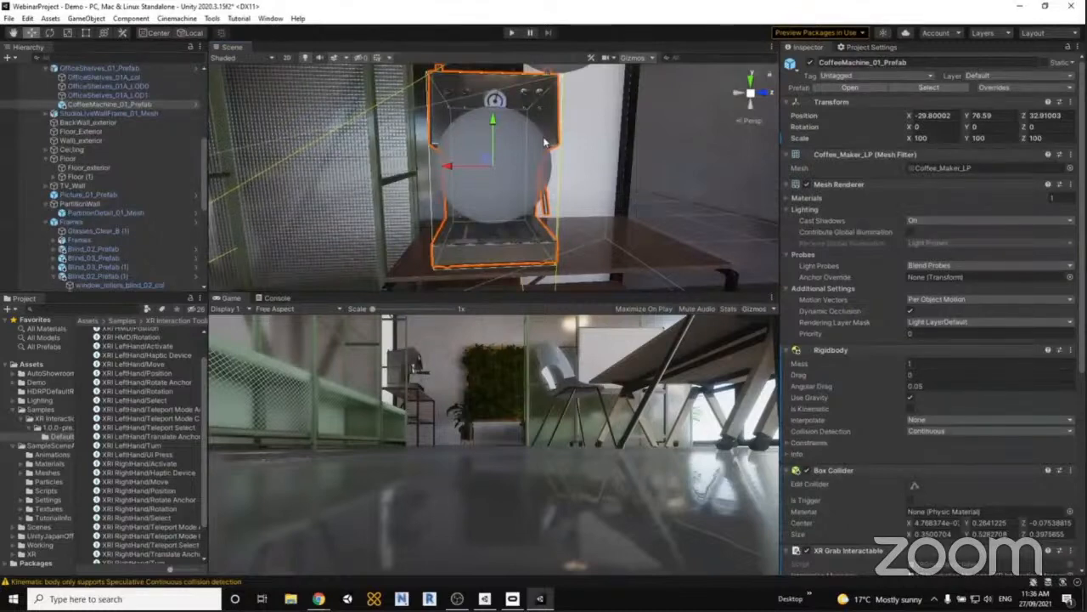
right_click(90, 104)
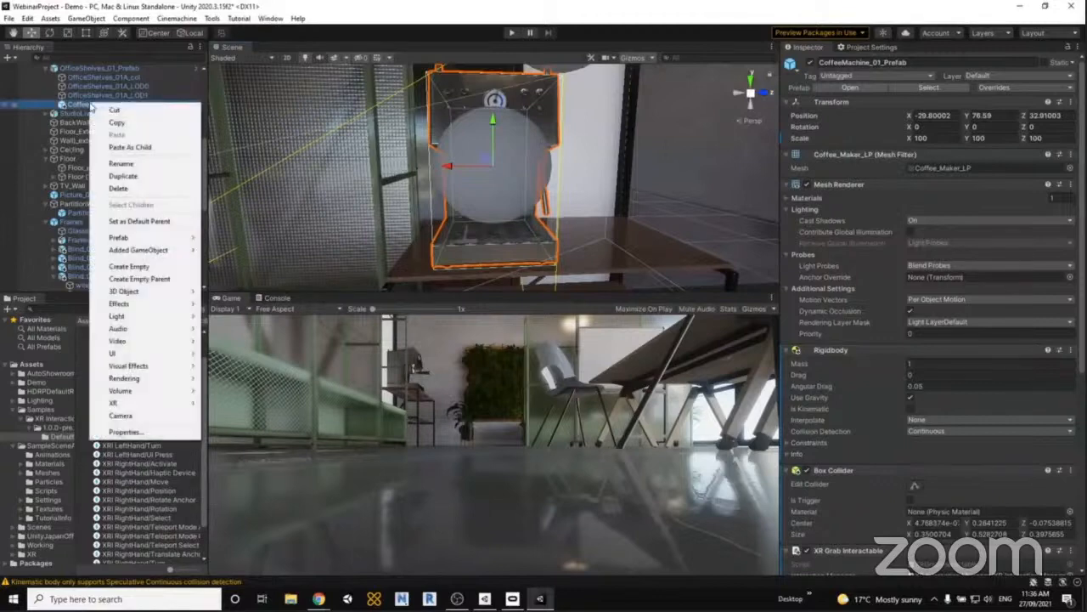
click(129, 266)
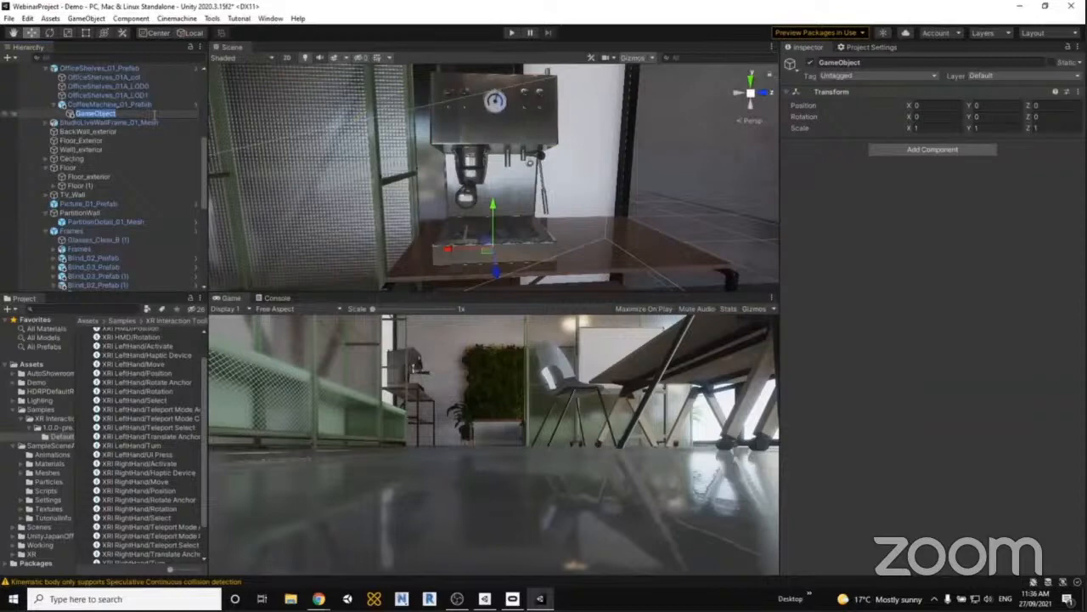
text(AttachPoint)
key(Return)
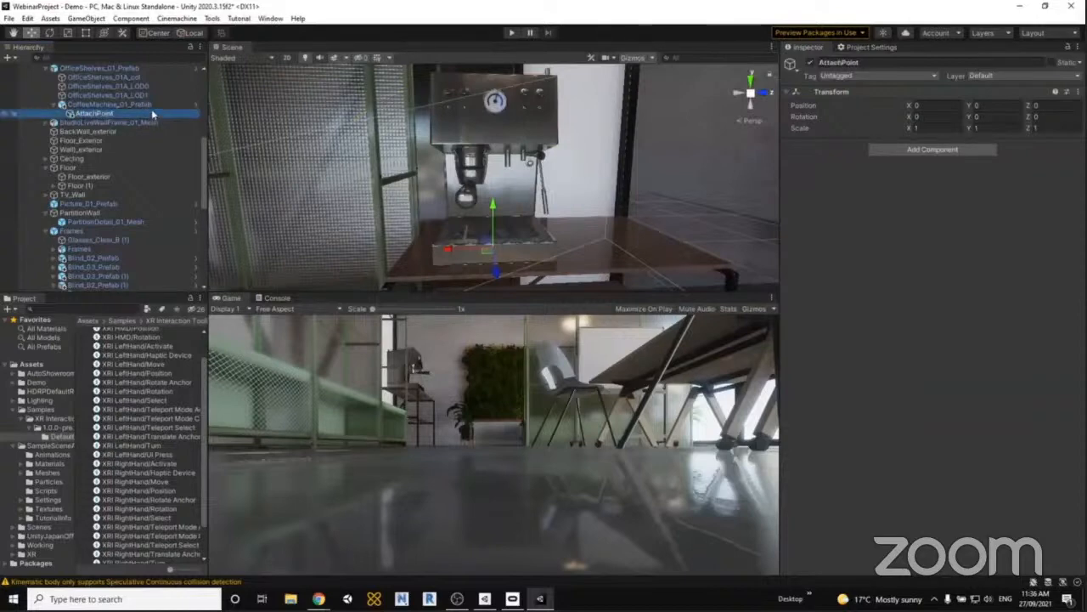
Set AttachPoint's position to Y 0.02 and Z 0.14 and its Y rotation to 180.
click(928, 105)
click(1052, 104)
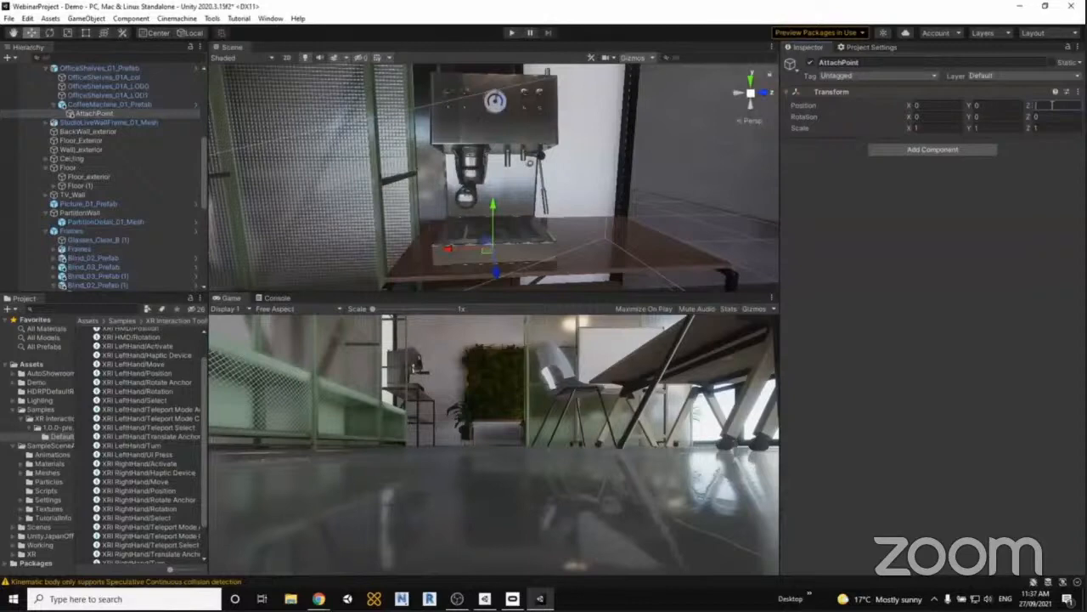
text(.14)
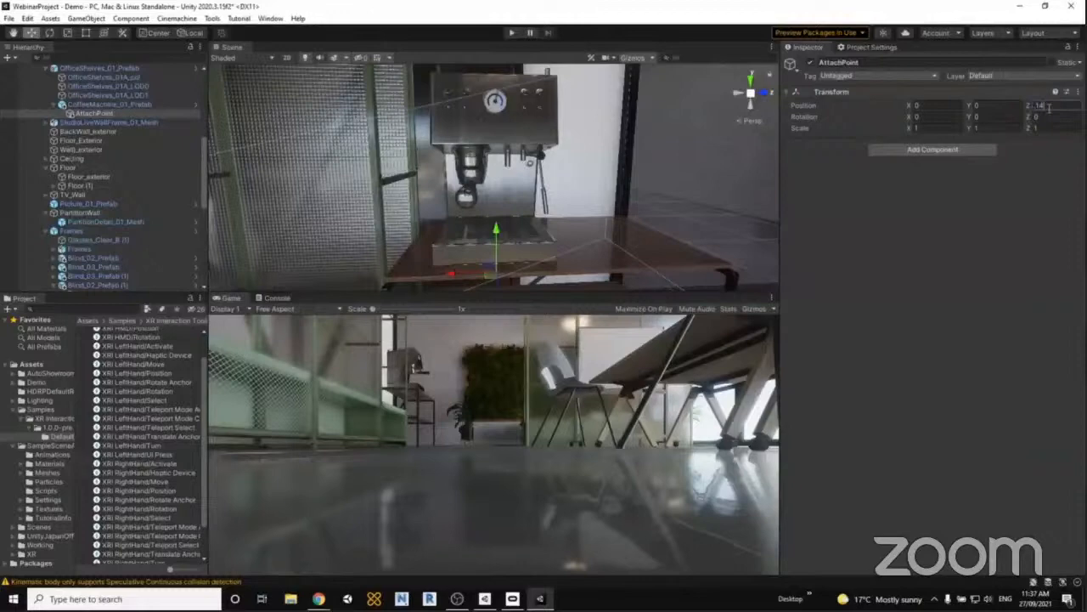
click(1010, 105)
text(0.05)
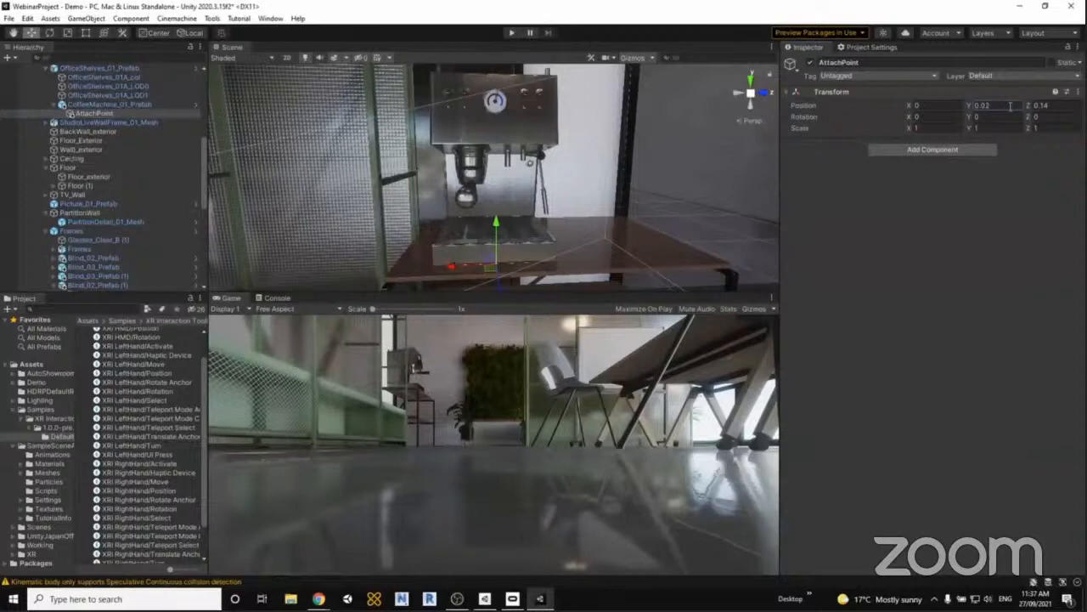
click(1010, 116)
text(180)
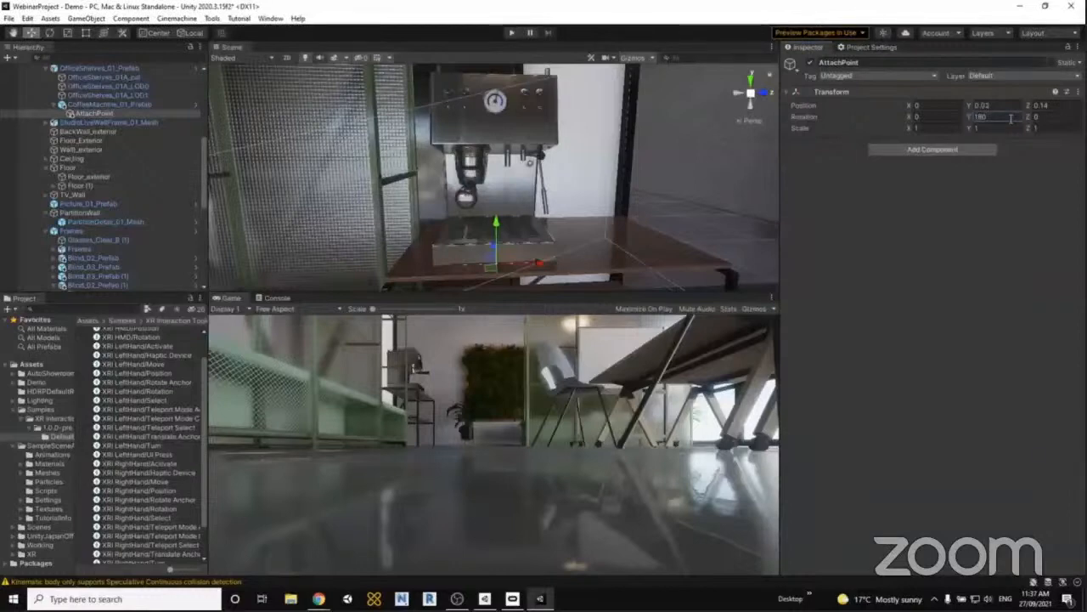
Assign AttachPoint as the Attach Transform of the coffee machine's XR Grab Interactable and test grabbing in play mode.
click(98, 106)
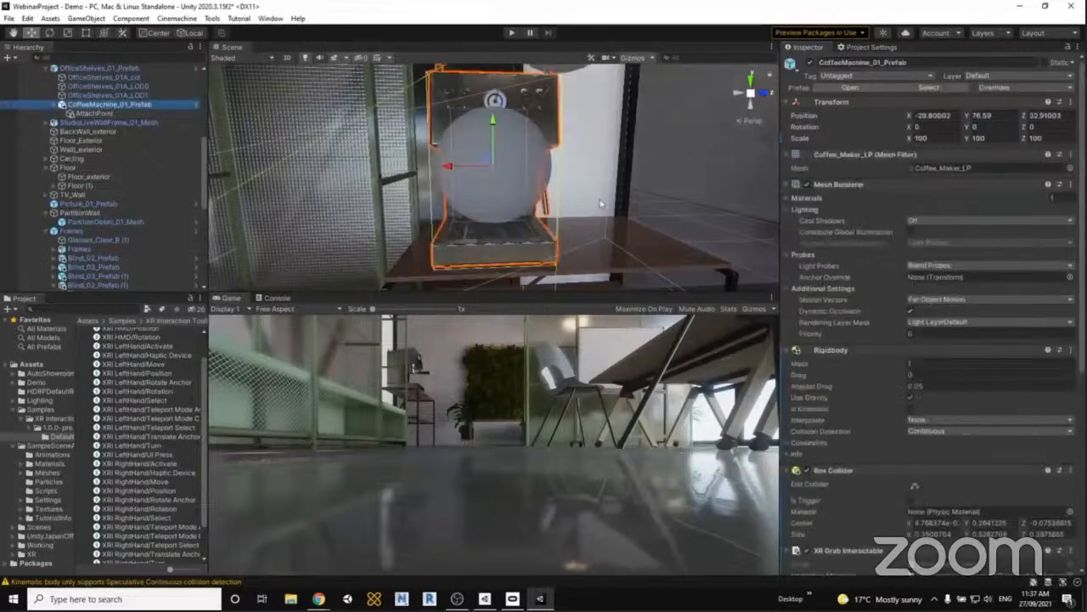
scroll(887, 304, down, 5)
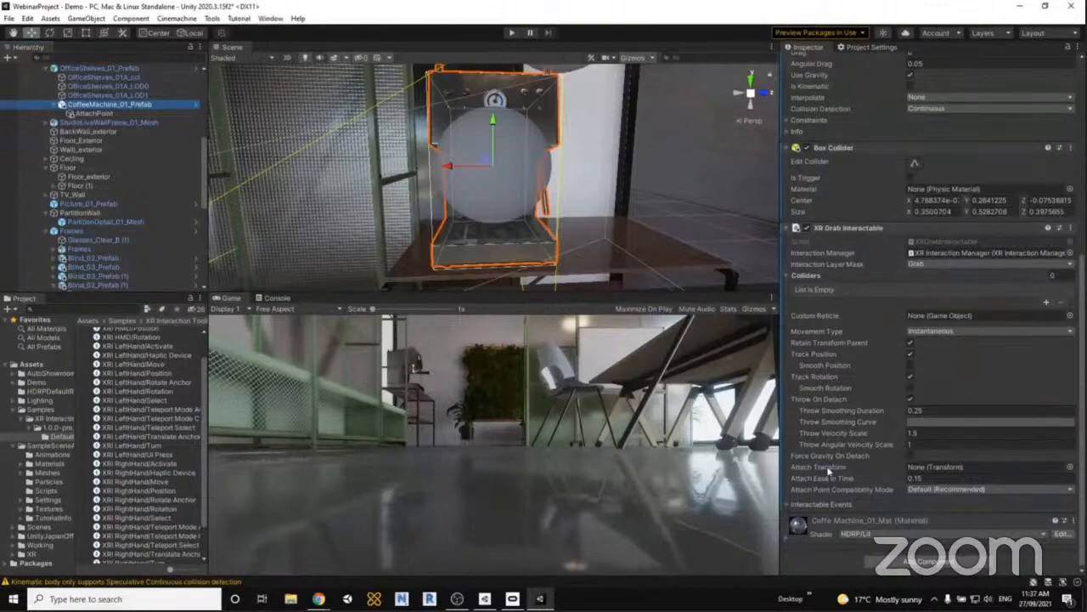
mouse_move(829, 472)
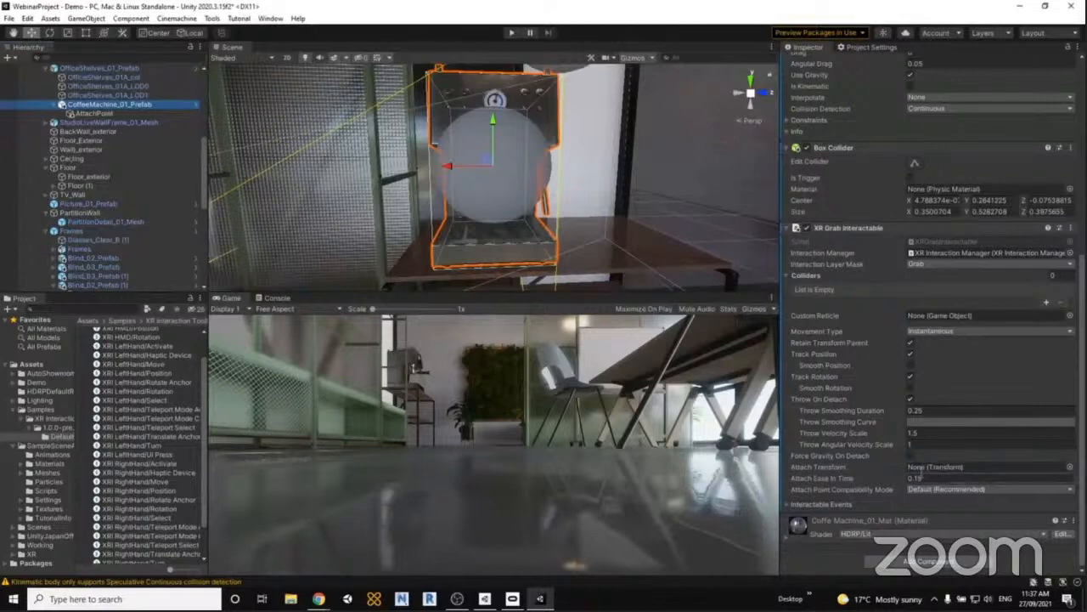
drag(100, 114, 964, 467)
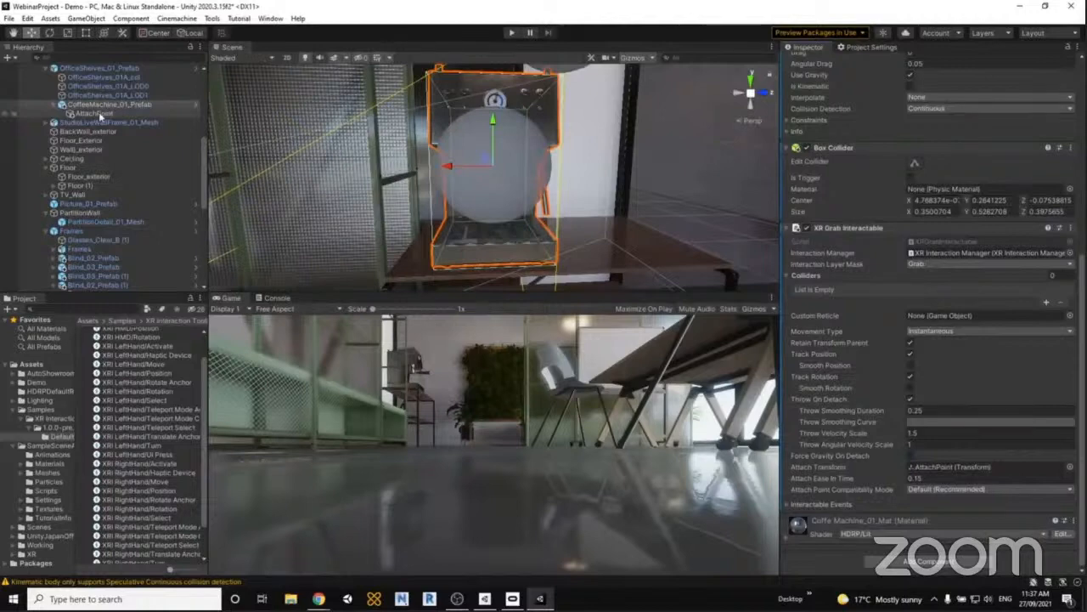
click(513, 34)
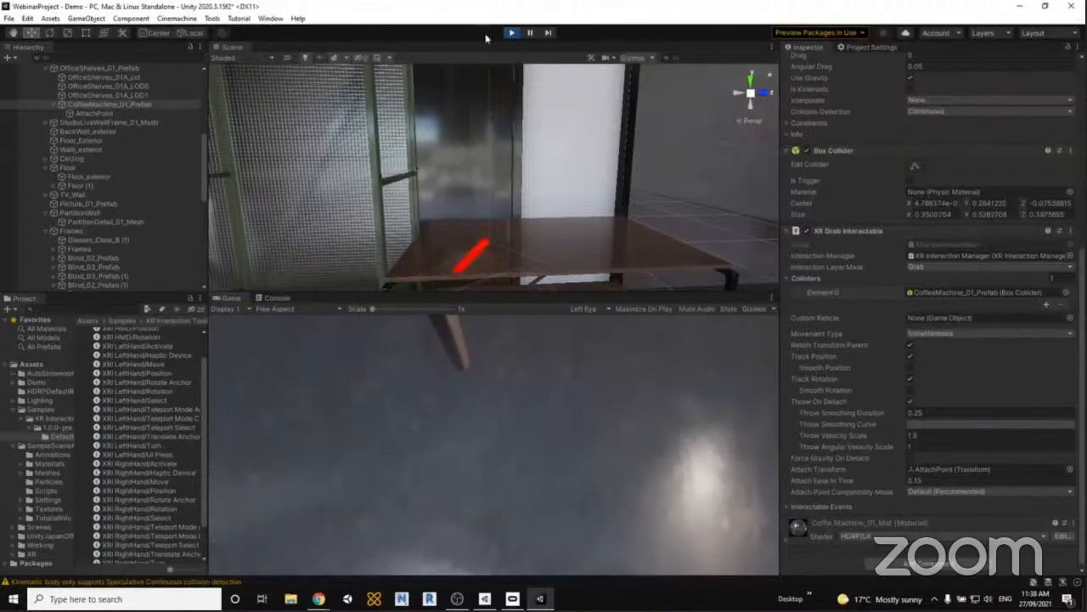
key(ctrl+p)
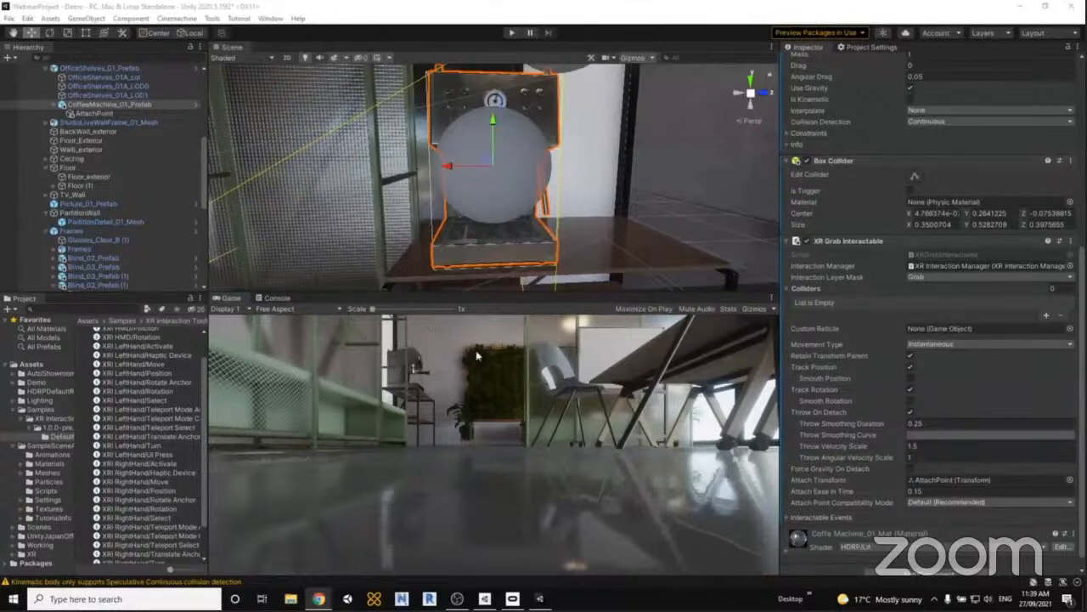
Collapse the Root and XR Rig objects in the scene hierarchy and clear the selection.
scroll(88, 148, up, 2)
scroll(87, 147, up, 3)
click(30, 105)
click(30, 124)
click(62, 193)
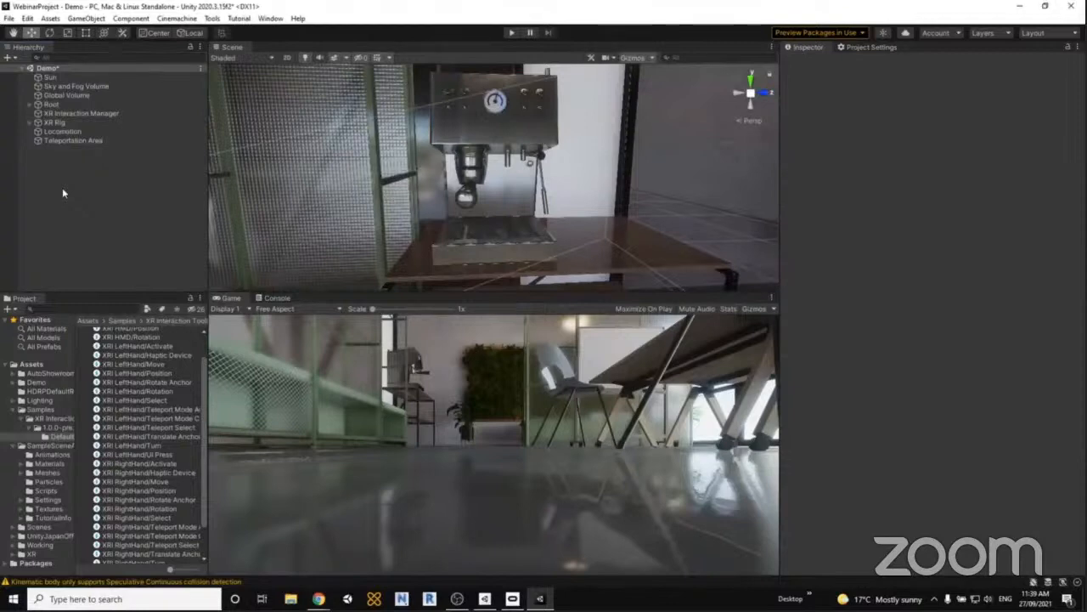
click(75, 20)
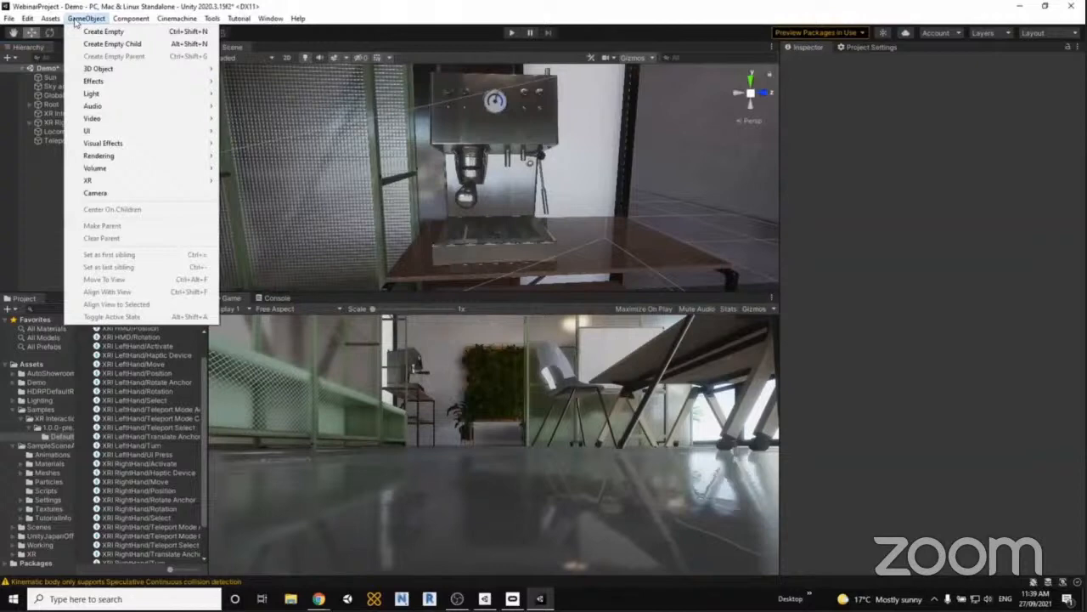
mouse_move(93, 132)
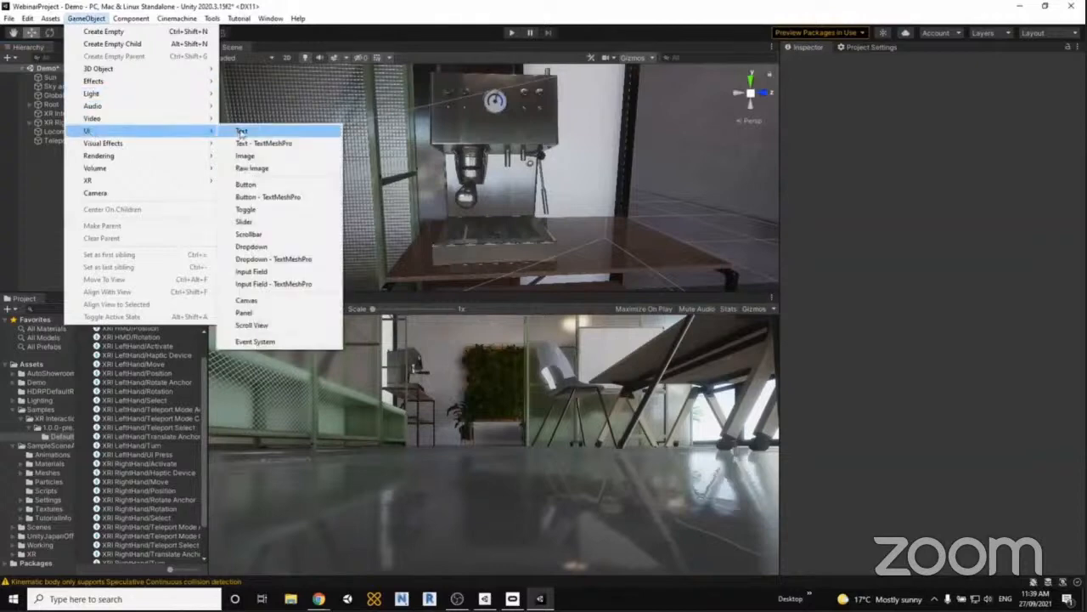
key(Escape)
Add an XR UI Canvas at the root of the scene.
right_click(39, 186)
mouse_move(145, 397)
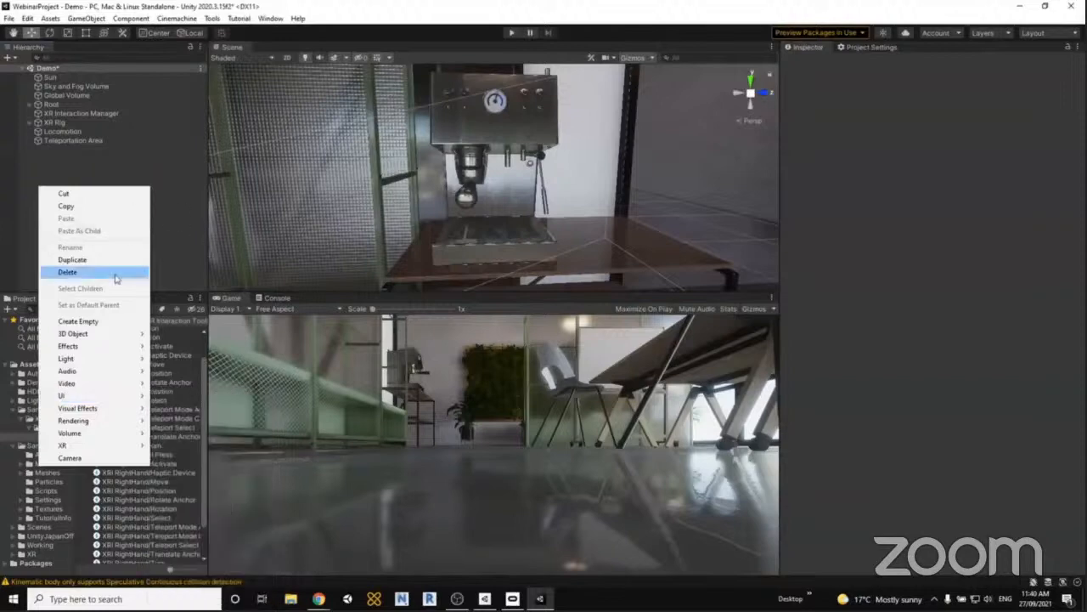
mouse_move(91, 448)
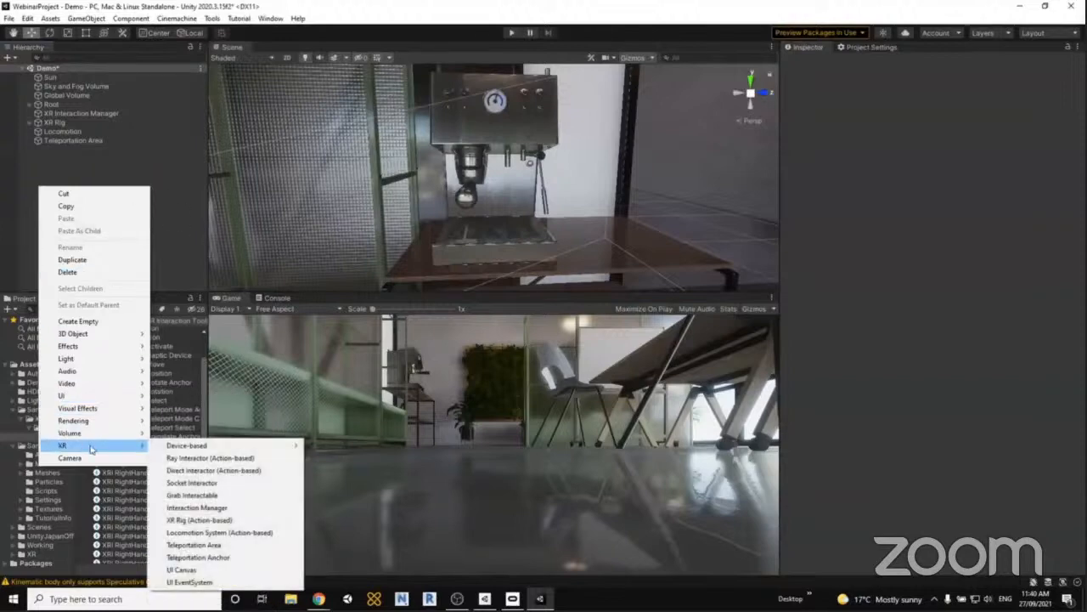
click(196, 569)
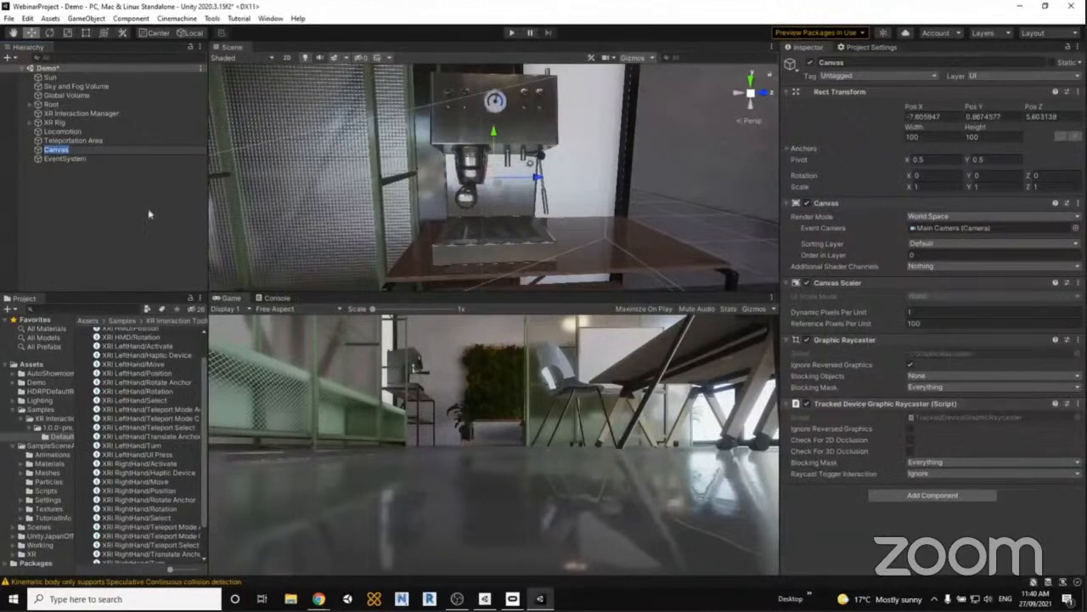
Examine the EventSystem's XRUI Input Module and the XR UI objects available for creation.
click(67, 164)
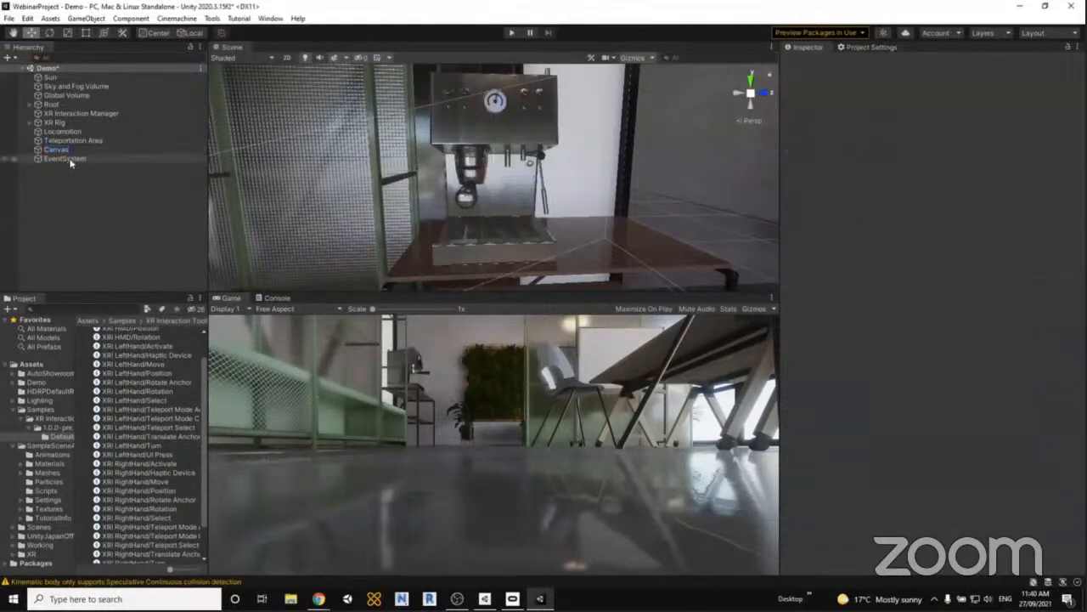
click(71, 160)
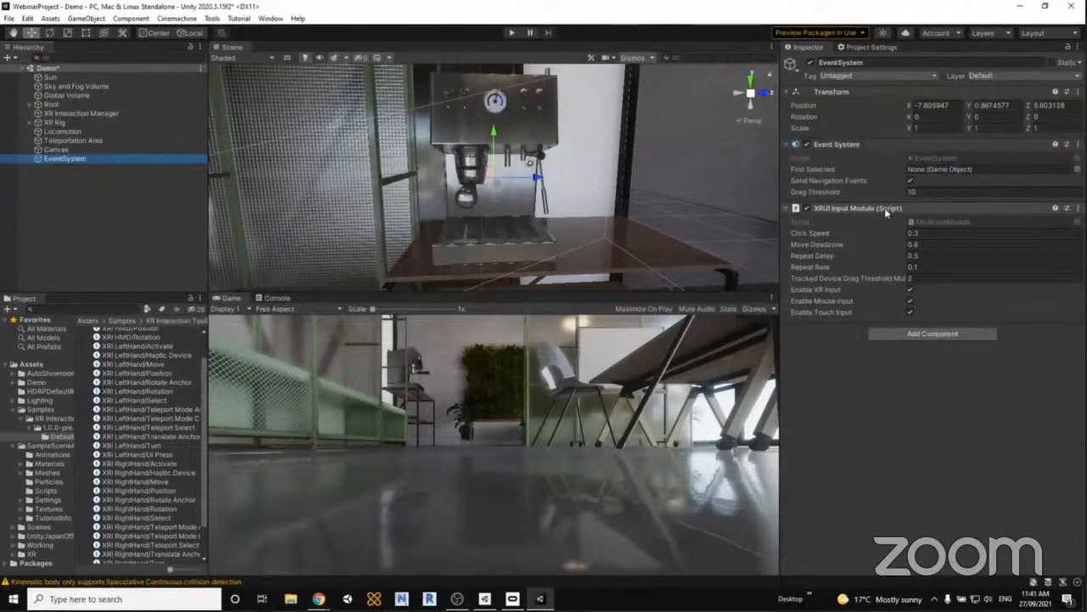
right_click(79, 196)
mouse_move(150, 457)
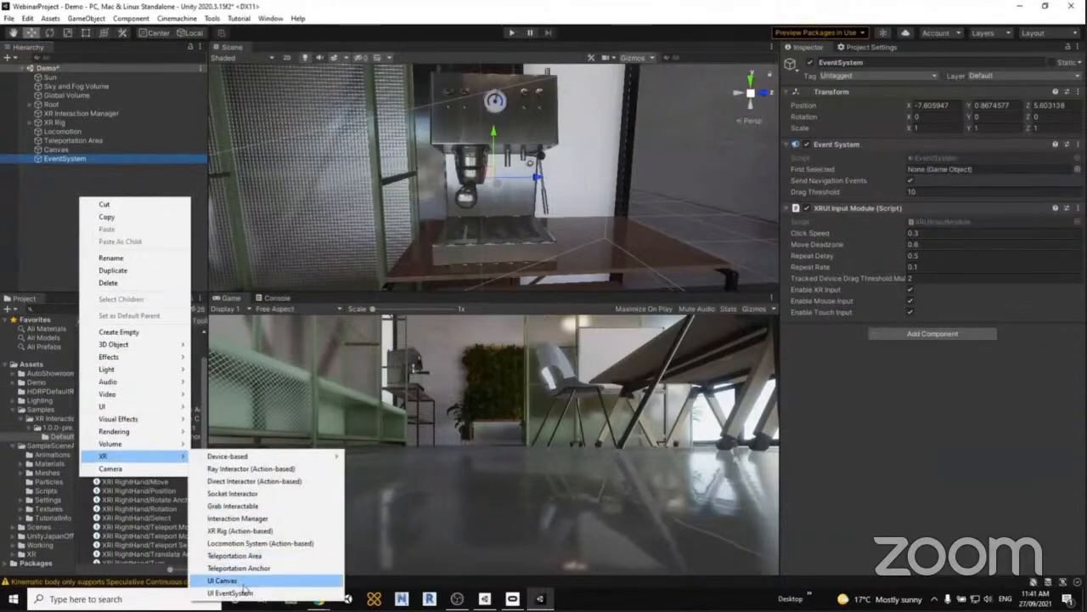
click(47, 185)
Set the Canvas width to 1.5 and its height to 0.3.
click(55, 149)
key(f)
right_drag(595, 179, 494, 164)
key(w)
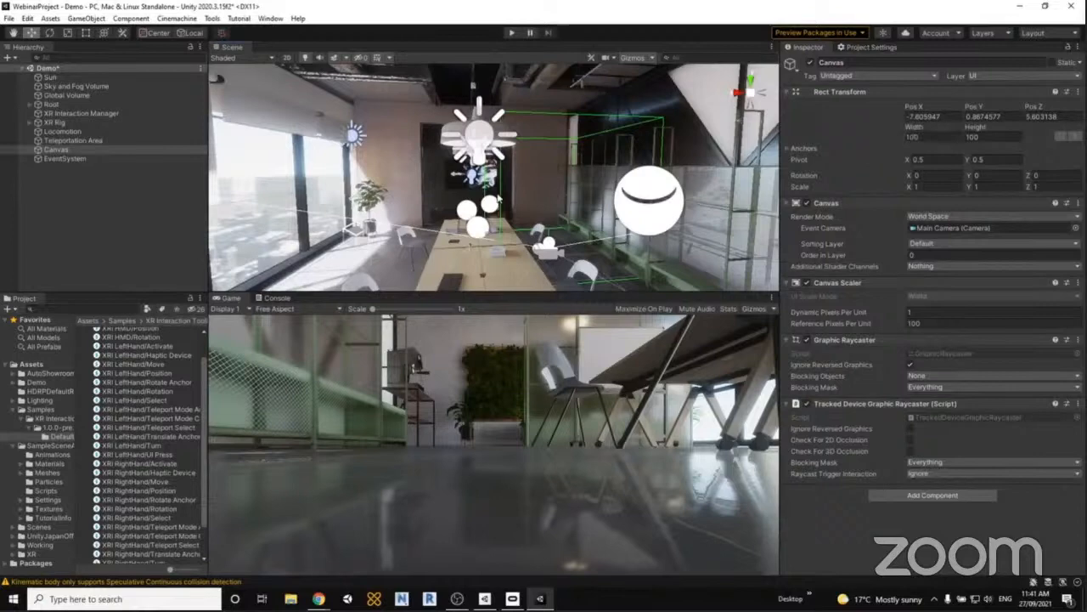
key(f)
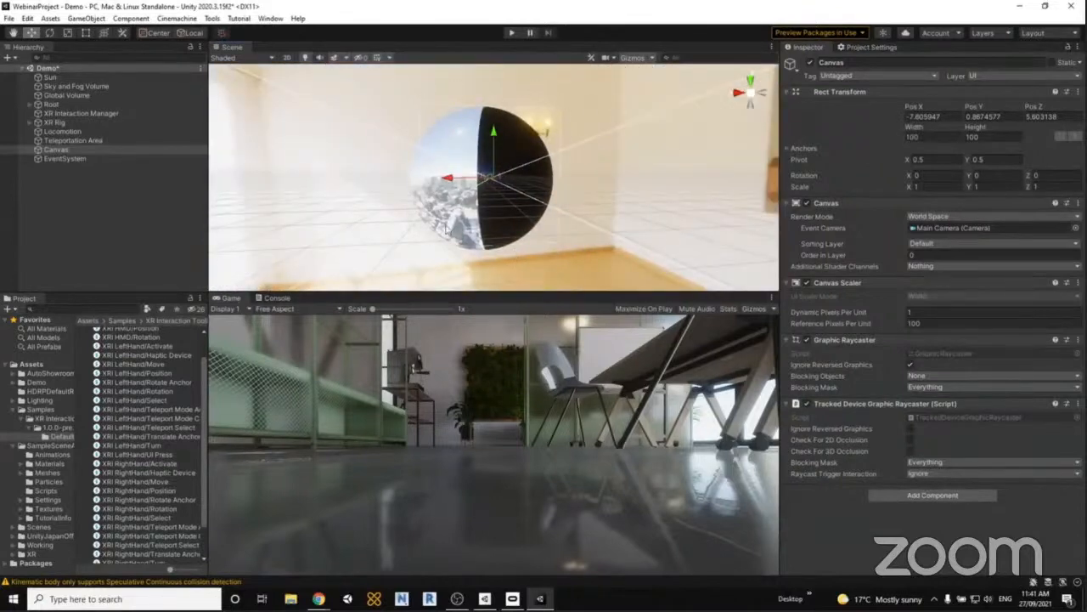
alt+drag(457, 219, 576, 187)
key(w)
mouse_move(576, 187)
right_down()
mouse_move(607, 197)
mouse_move(576, 194)
mouse_move(584, 187)
mouse_move(570, 203)
mouse_move(606, 177)
mouse_move(561, 190)
right_up()
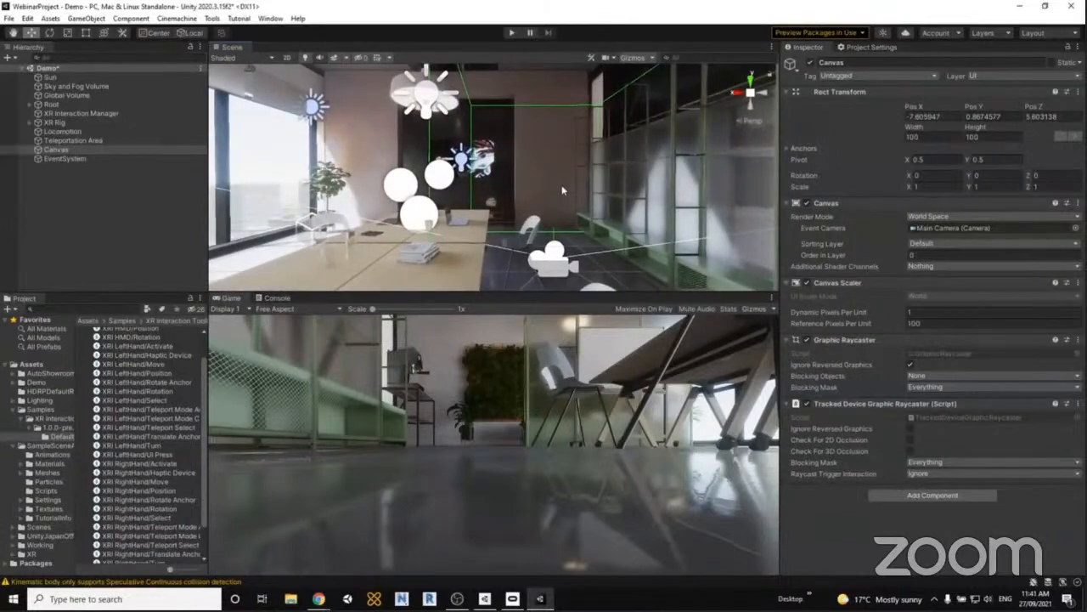
click(932, 136)
text(1.8)
key(Tab)
text(.5)
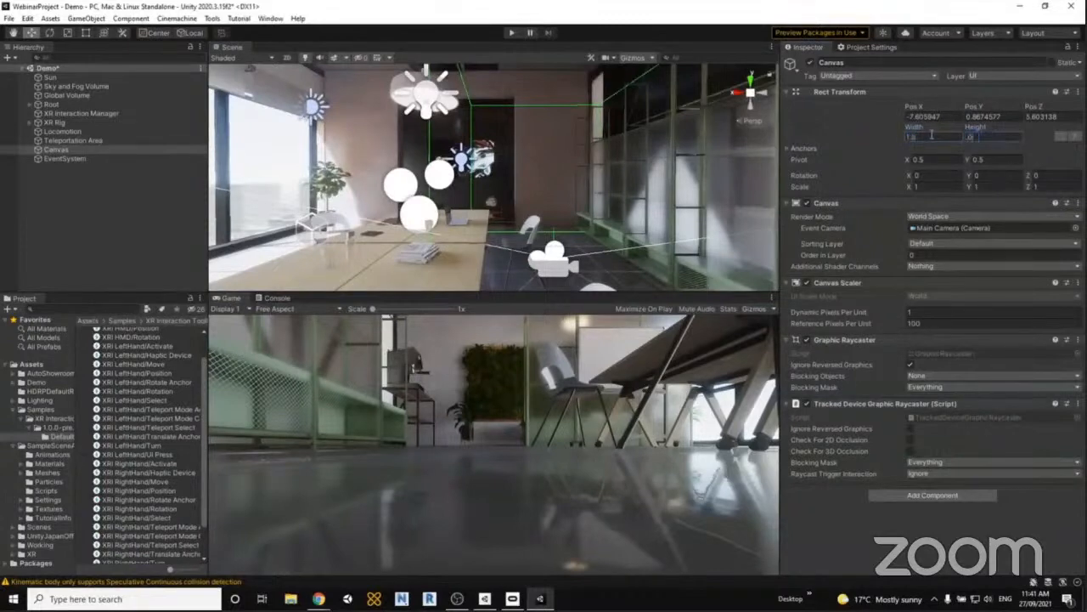
key(Return)
Move the Canvas just below the wall-mounted screen, at about X -3.5, Y 1 and Z -0.84.
right_drag(648, 231, 612, 230)
drag(761, 201, 408, 213)
mouse_move(594, 228)
right_down()
mouse_move(533, 233)
mouse_move(574, 230)
right_up()
key(w)
drag(572, 235, 463, 215)
right_drag(560, 224, 451, 221)
key(d)
drag(432, 213, 474, 212)
right_drag(654, 230, 607, 228)
key(d)
key(d)
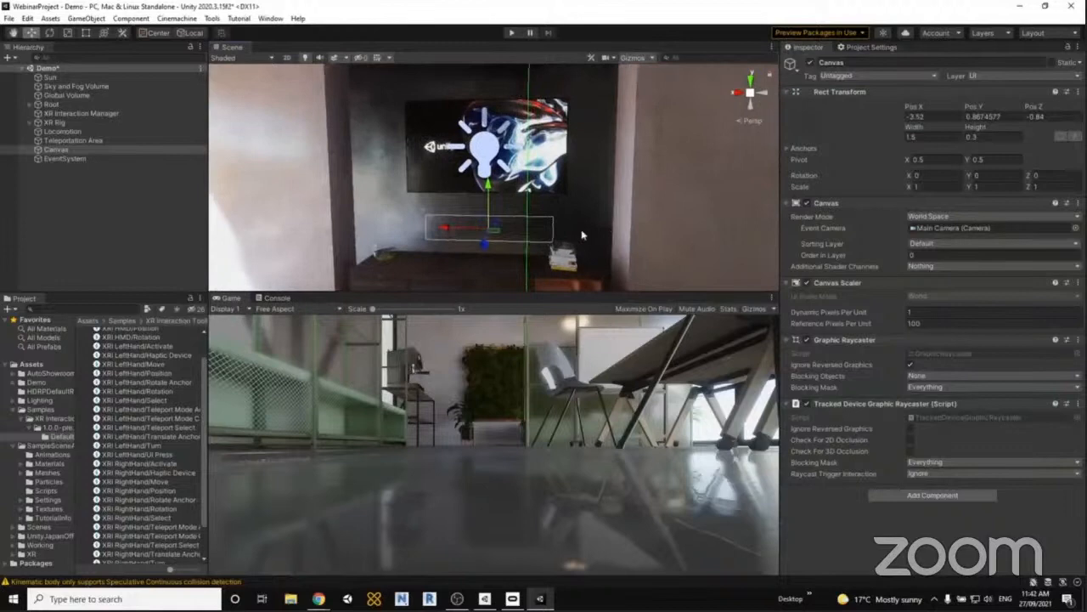
drag(451, 230, 447, 231)
right_drag(603, 214, 612, 215)
drag(477, 187, 477, 179)
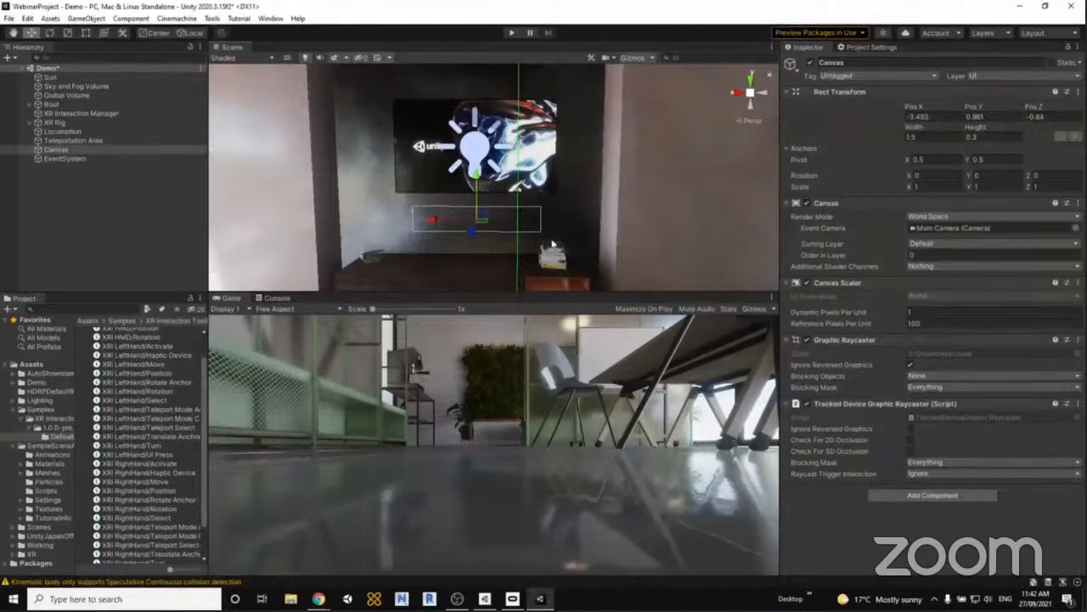
Add a TextMeshPro button as a child of the Canvas and import the TMP Essentials.
right_click(73, 149)
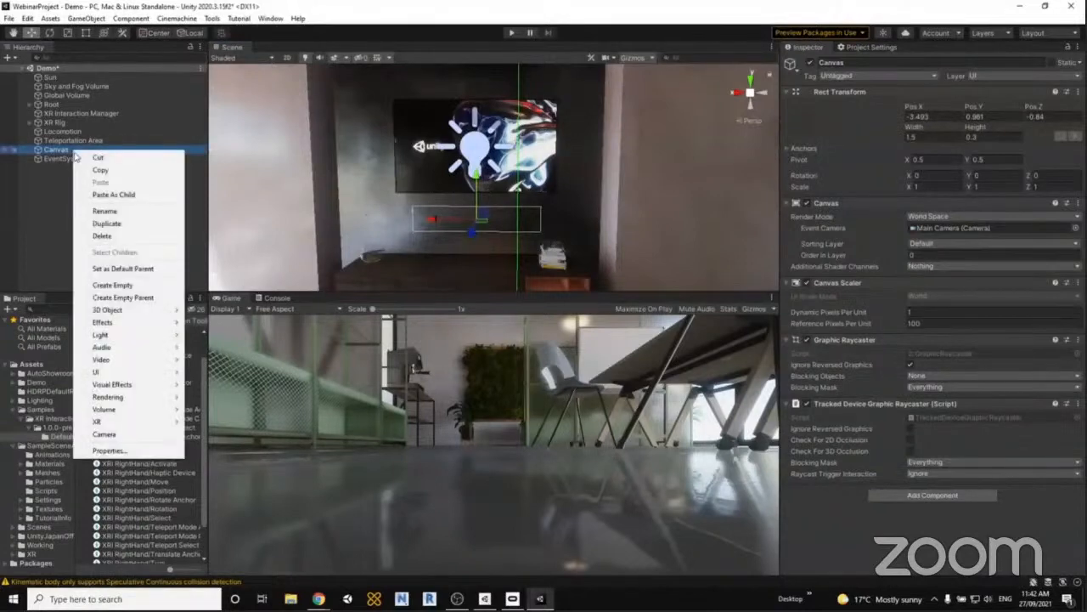
mouse_move(125, 376)
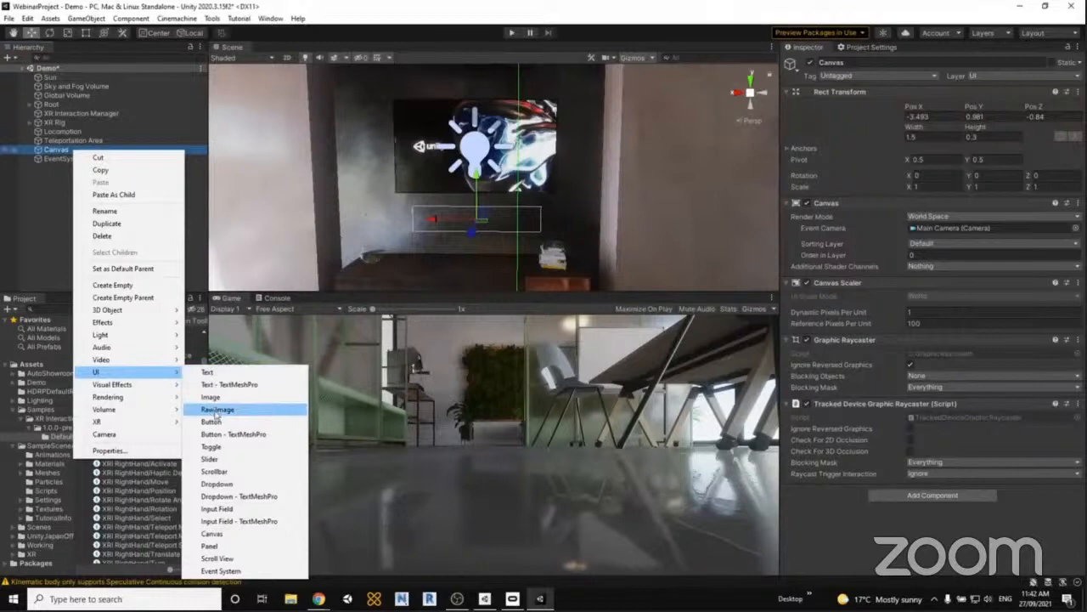
click(234, 434)
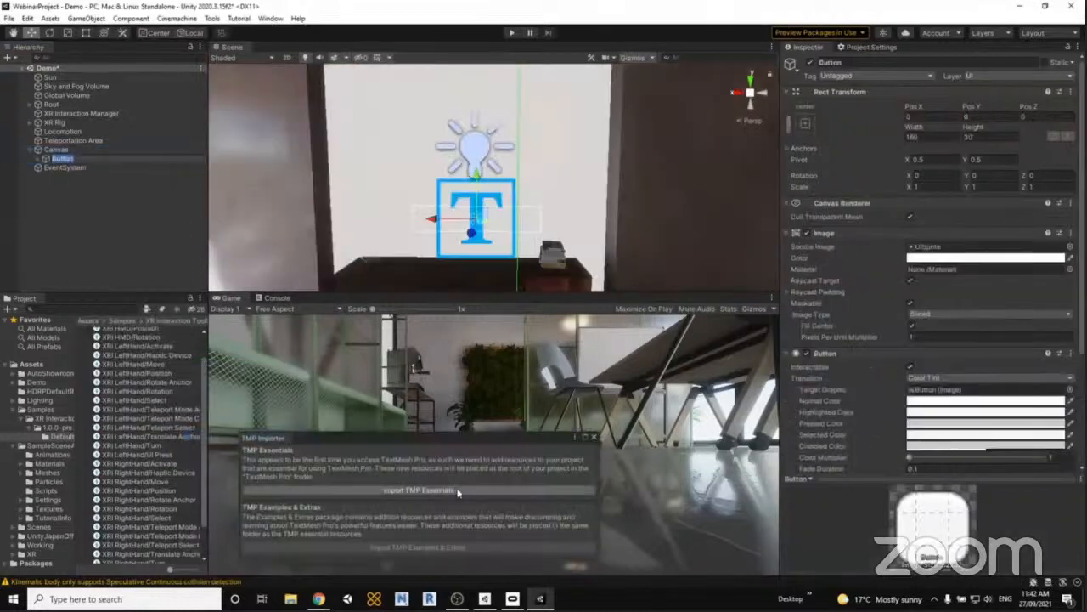
drag(453, 440, 725, 300)
click(701, 350)
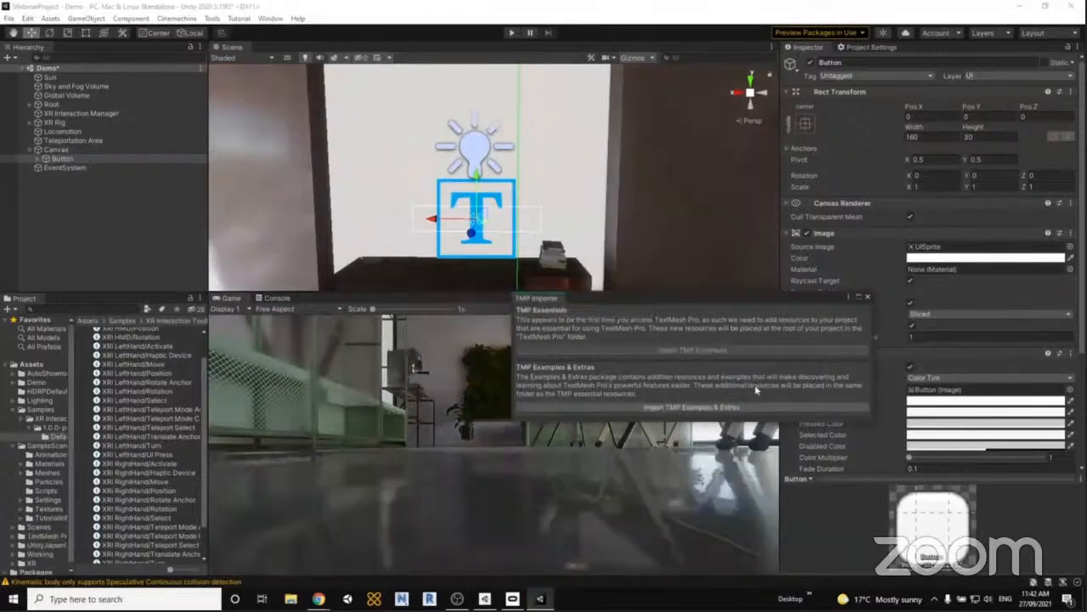
click(867, 297)
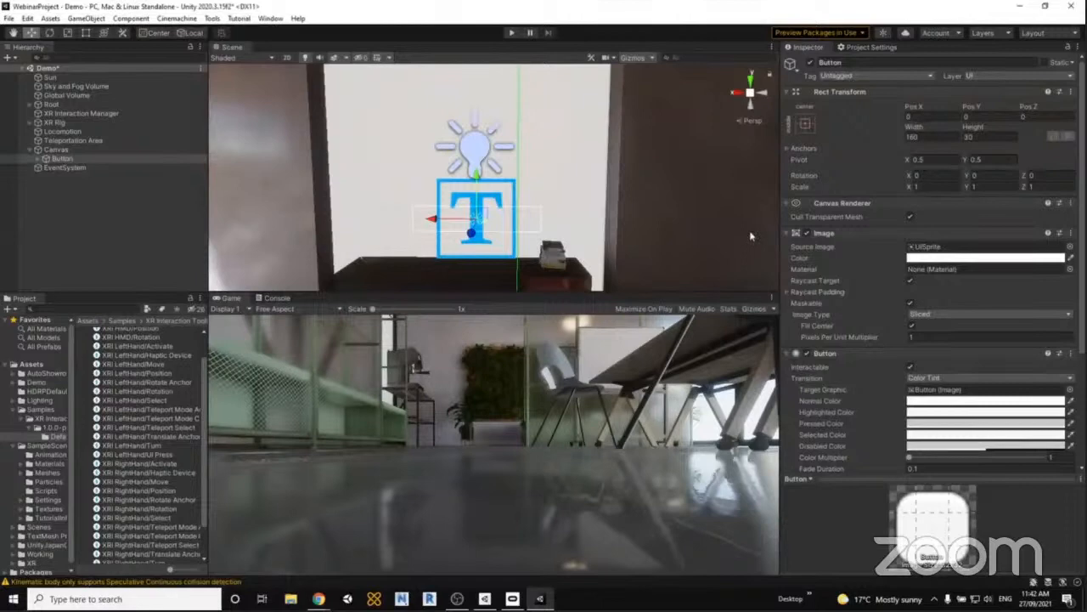
Anchor the button with the full stretch preset in both directions so it fills the Canvas.
click(917, 135)
click(805, 124)
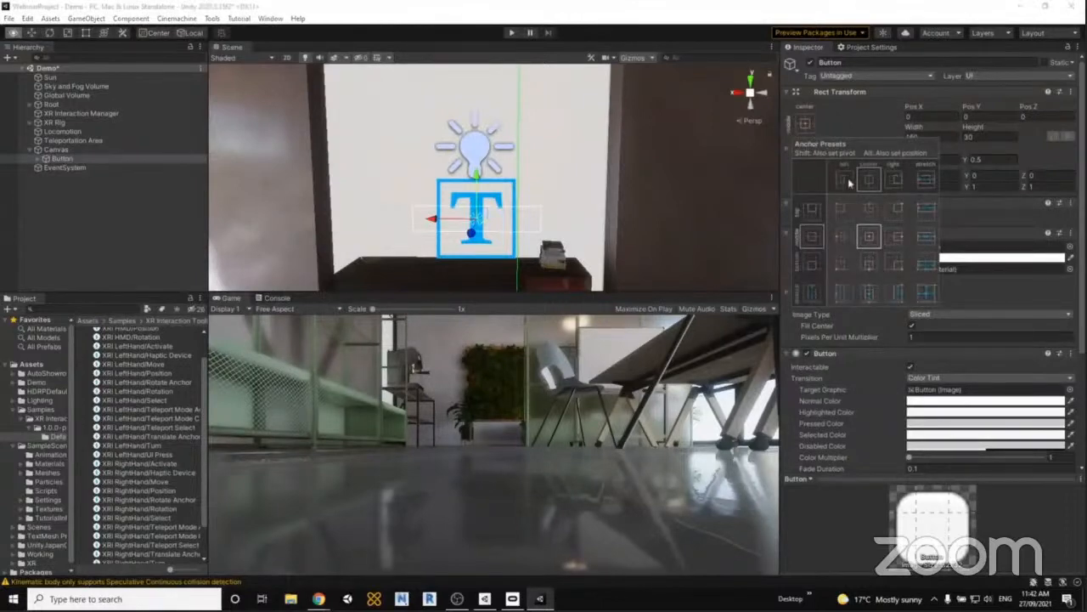
click(926, 293)
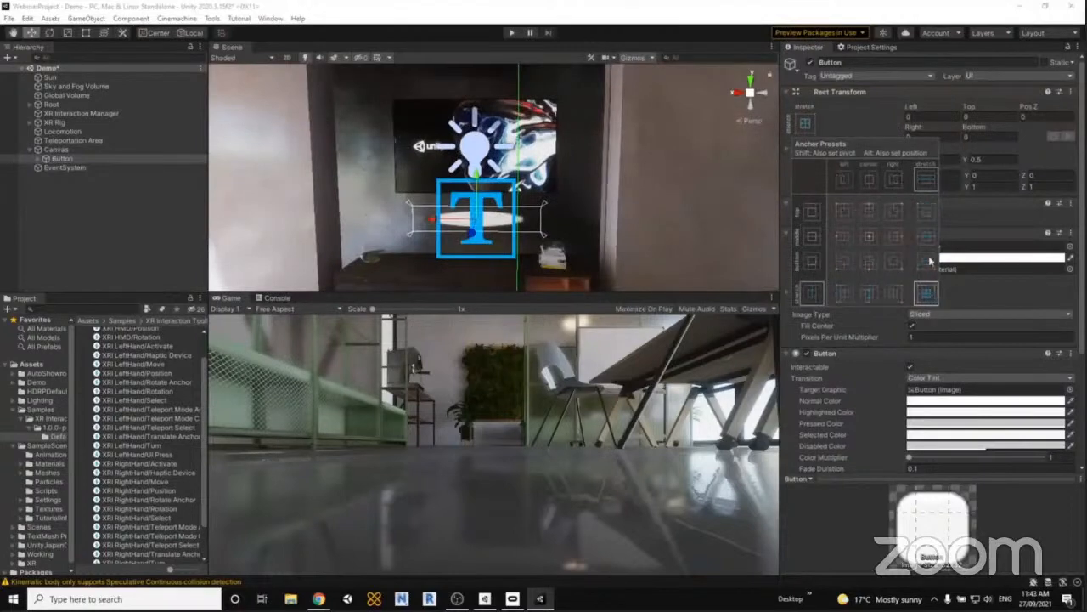
click(926, 51)
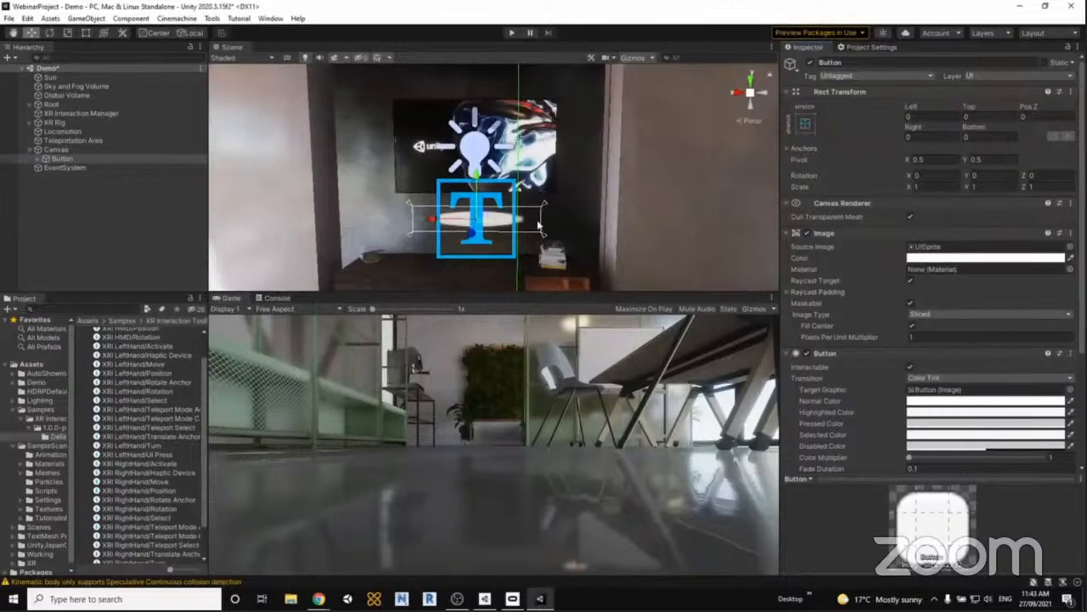
Set the Pixels Per Unit Multiplier of the button's Image component to 100.
scroll(504, 229, up, 3)
scroll(505, 229, down, 2)
scroll(507, 228, up, 1)
scroll(504, 228, up, 2)
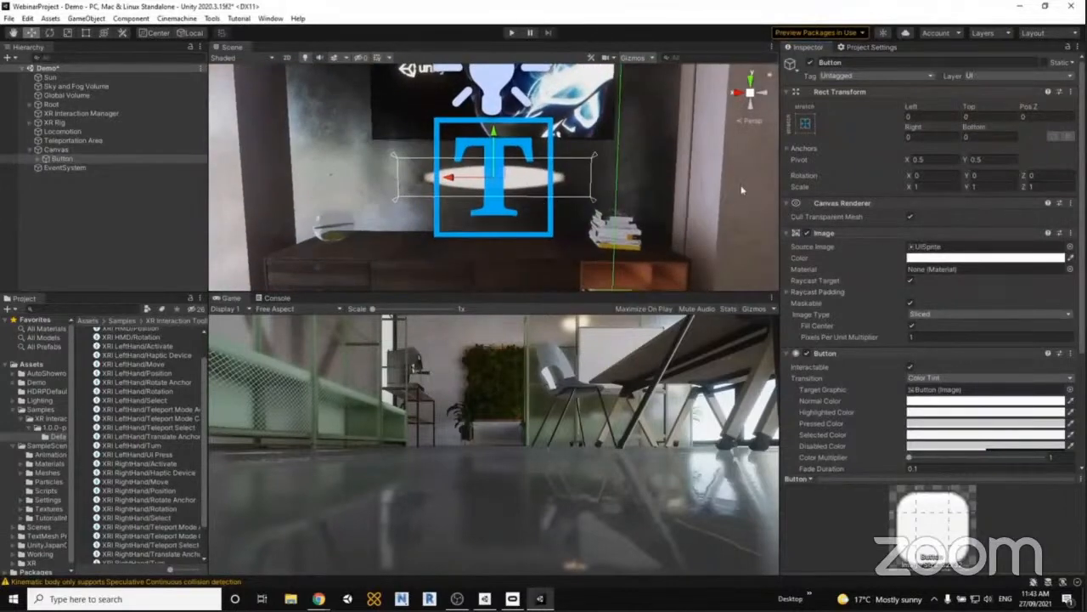
click(56, 149)
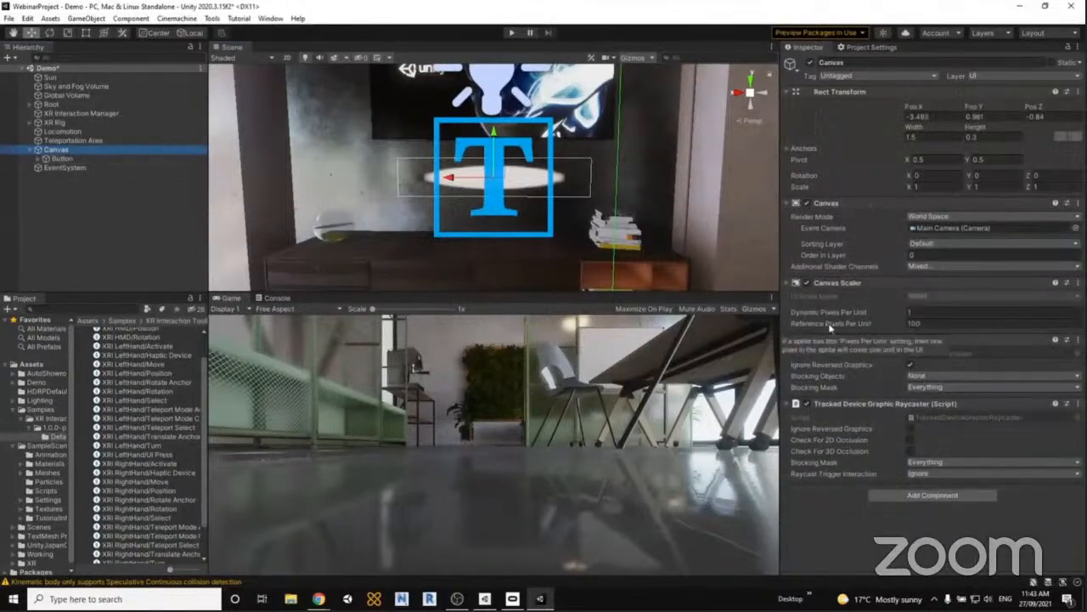
key(Down)
click(916, 337)
text(100)
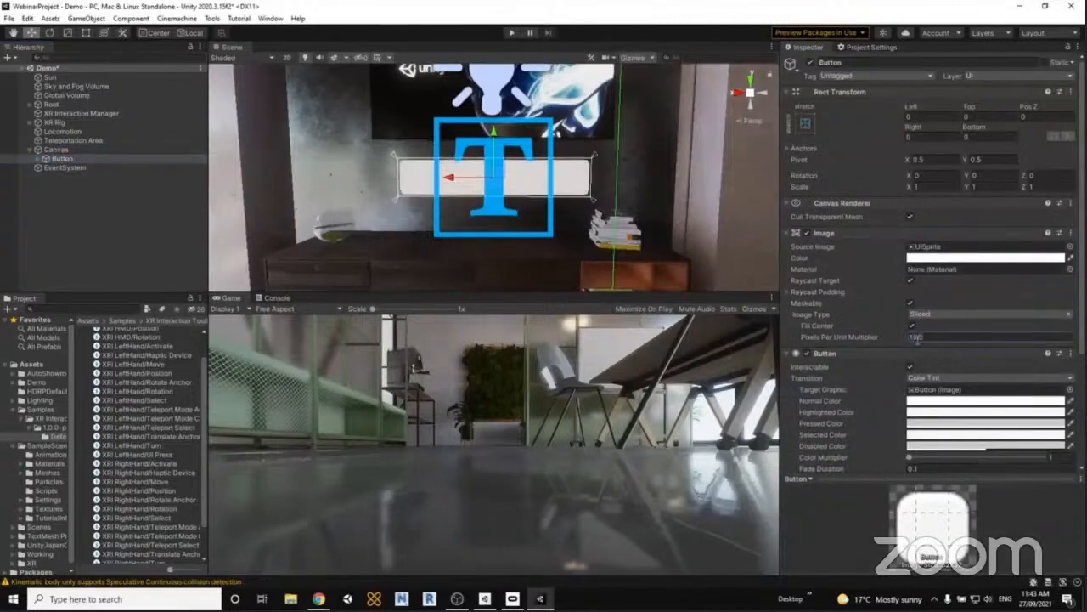
Enable Auto Size on the button's Text (TMP) child with a maximum size of 10.
right_drag(596, 223, 622, 194)
key(w)
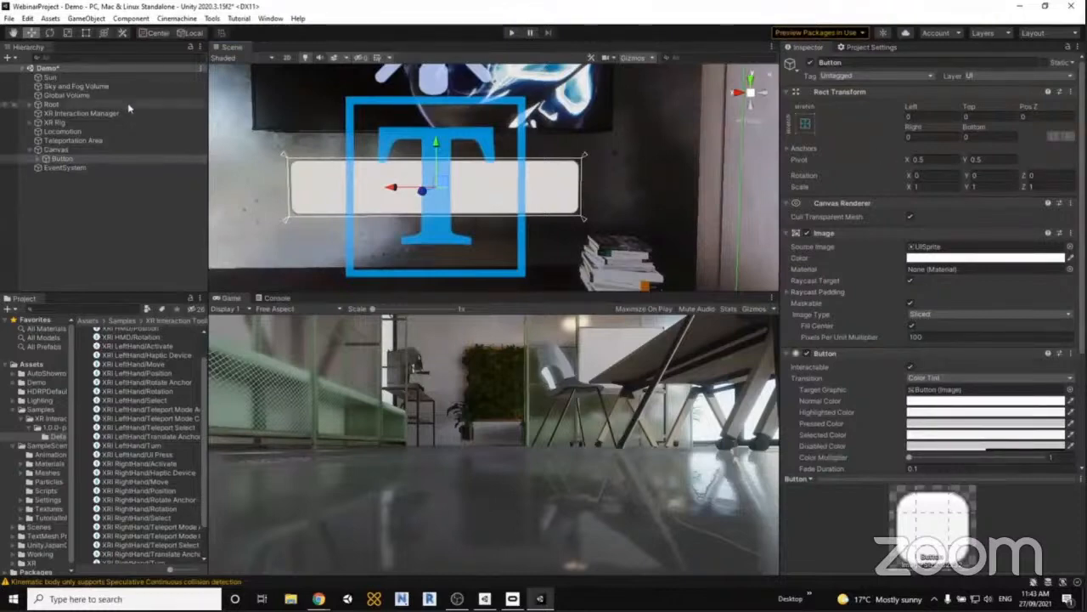
click(53, 159)
click(38, 160)
click(75, 168)
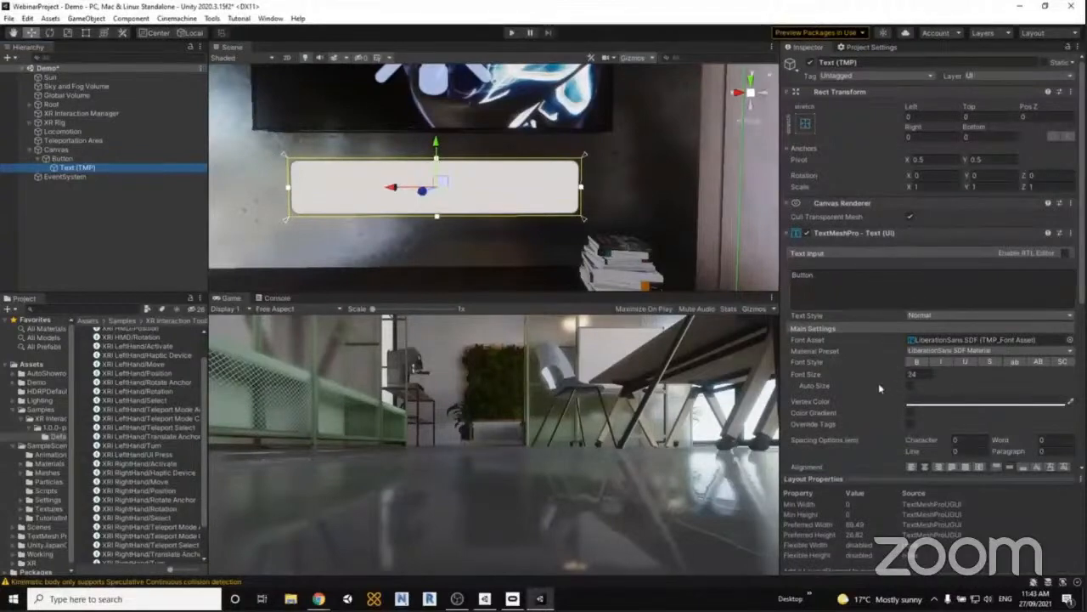
click(911, 385)
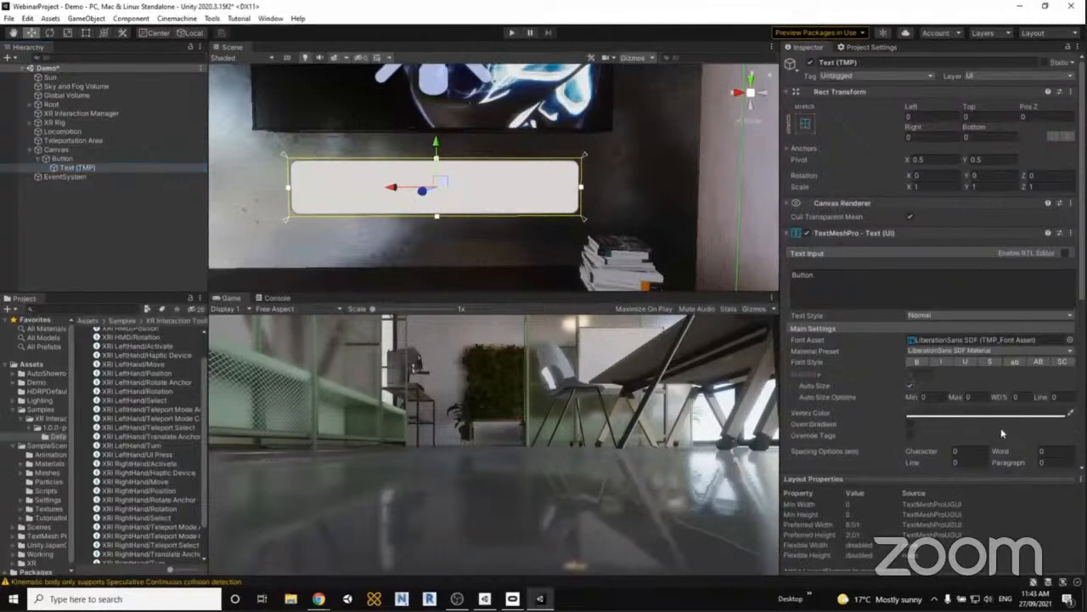
click(975, 397)
text(10)
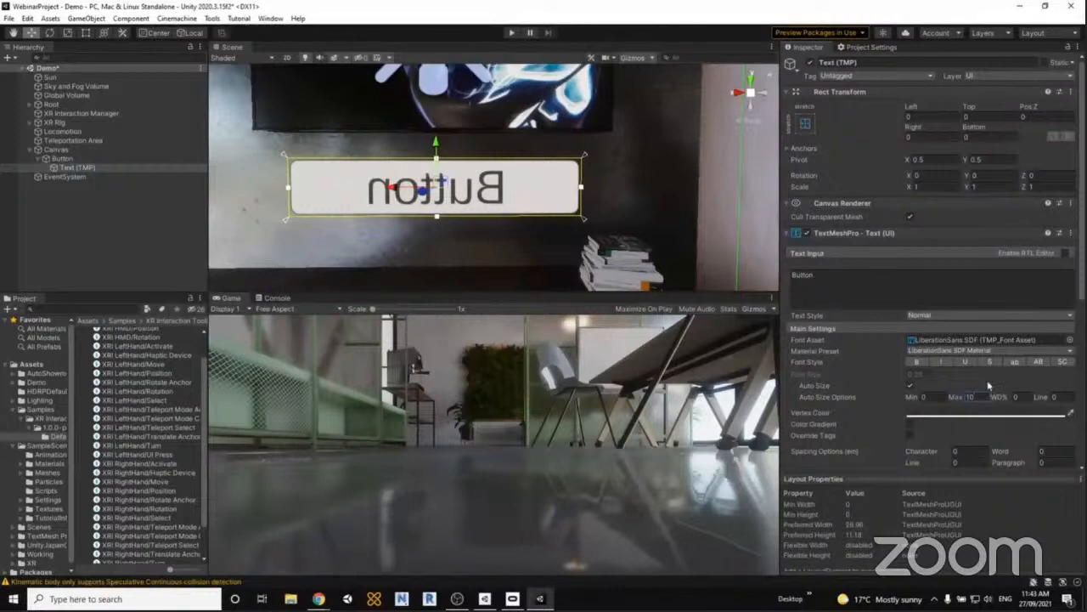
Set the Canvas's Y rotation to 180 so the button faces the room.
click(183, 158)
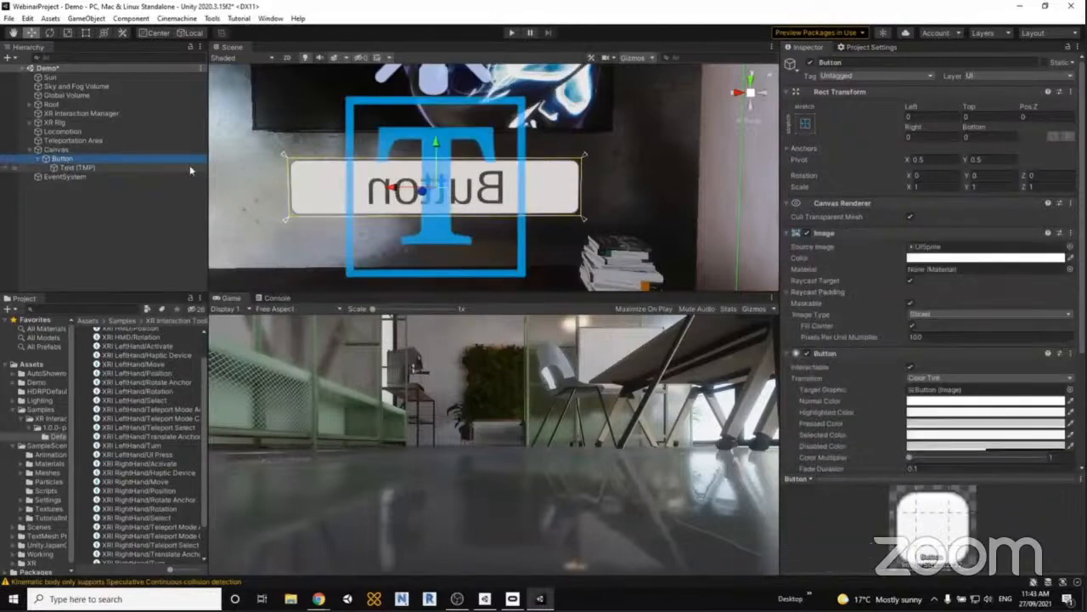
click(95, 151)
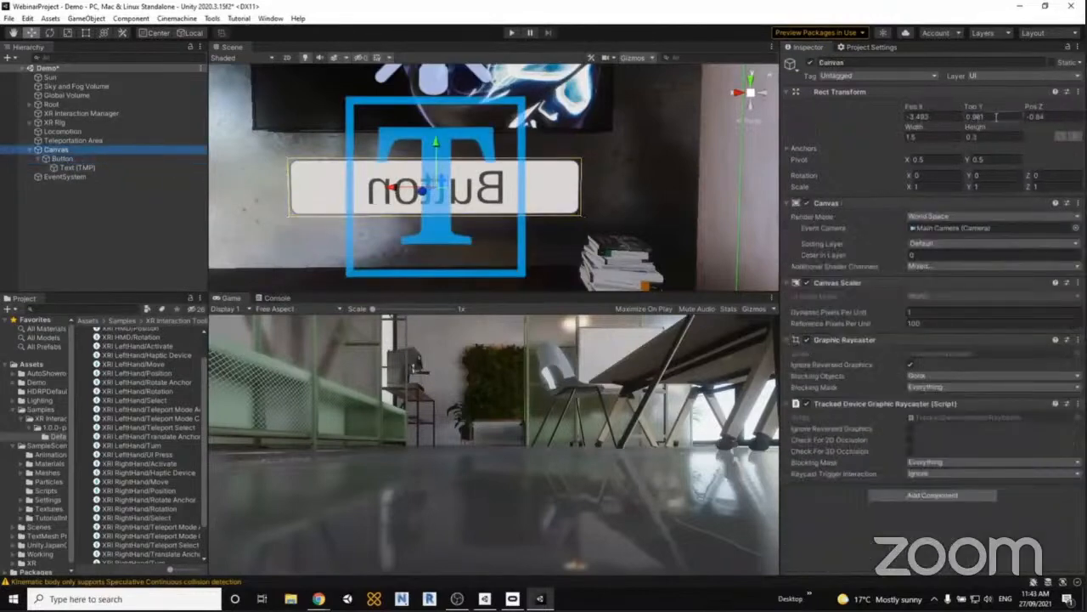
click(990, 176)
text(180)
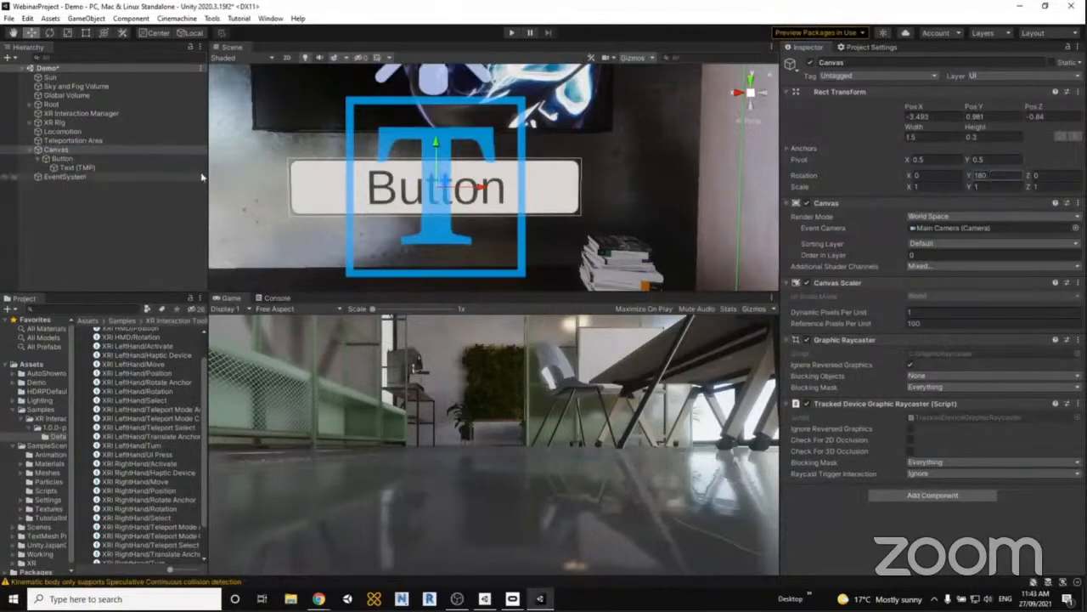
Change the text of the button's Text (TMP) child to "Toggle Video".
click(76, 161)
click(78, 167)
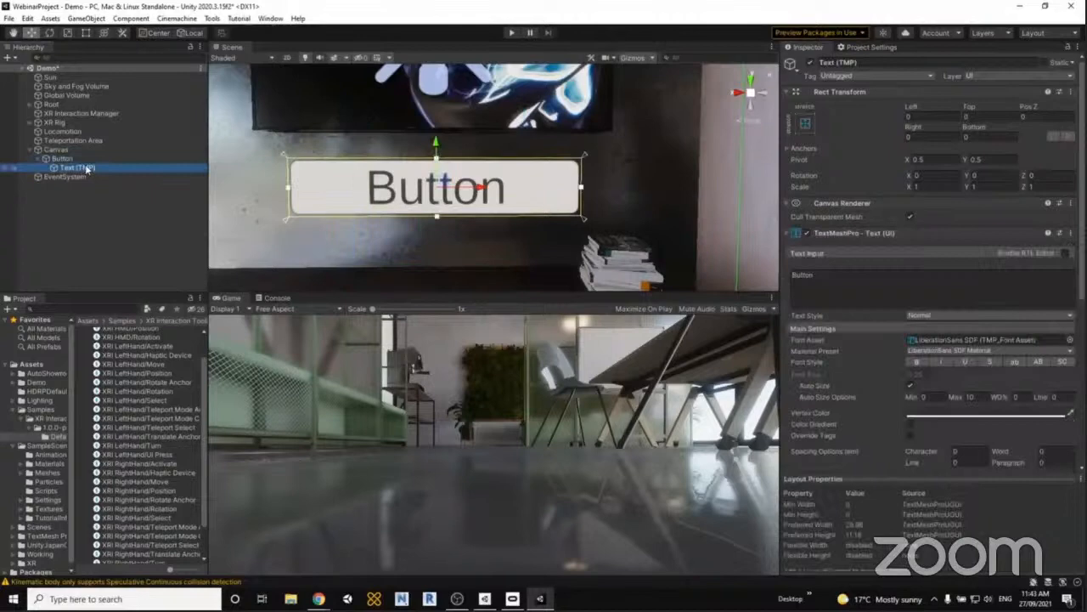
double_click(878, 297)
text(Tog)
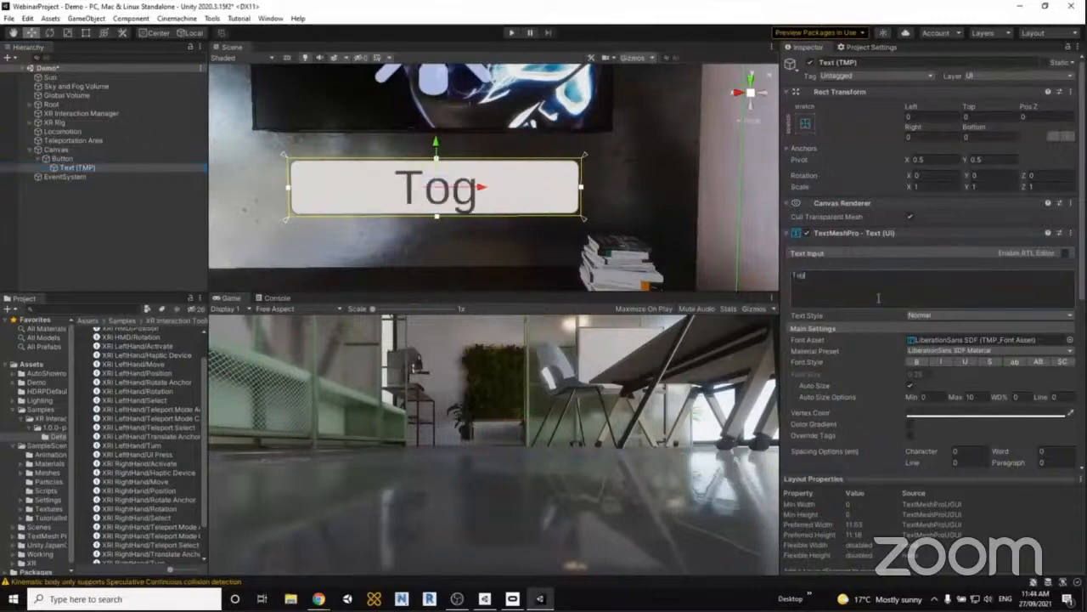
text(gle Video)
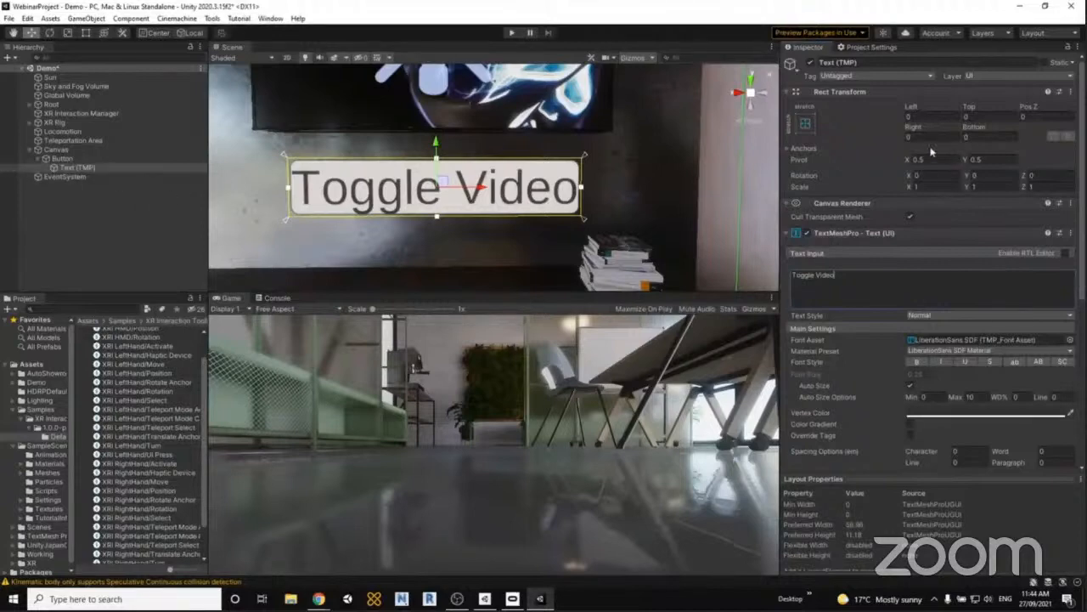
click(915, 117)
text(10)
key(Tab)
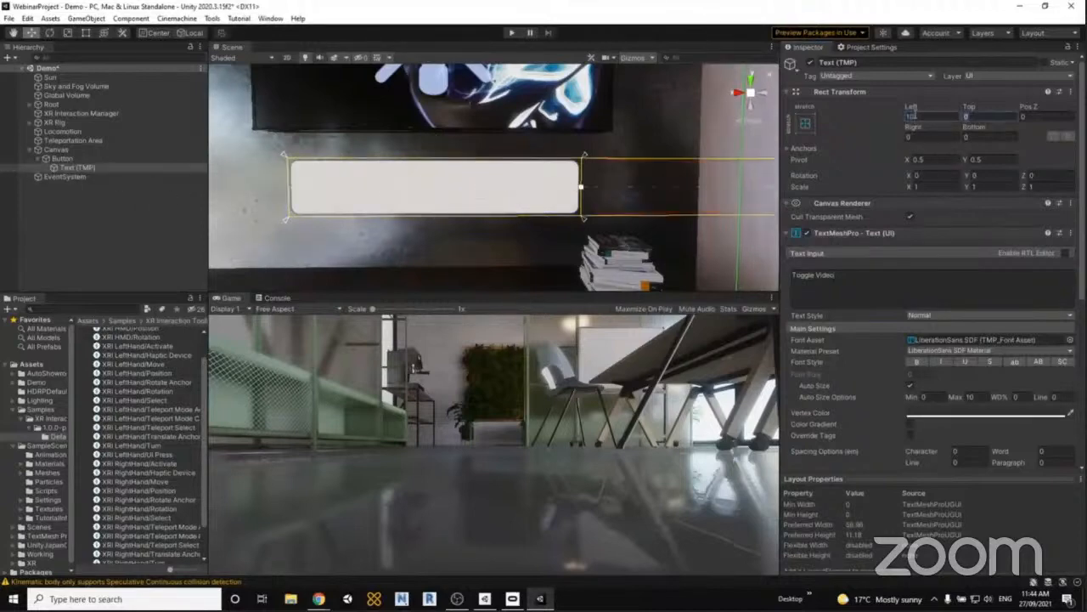
click(913, 116)
text(0)
key(Tab)
Set the Left, Top, Right and Bottom offsets of the button's Text (TMP) child to 0.1.
click(917, 115)
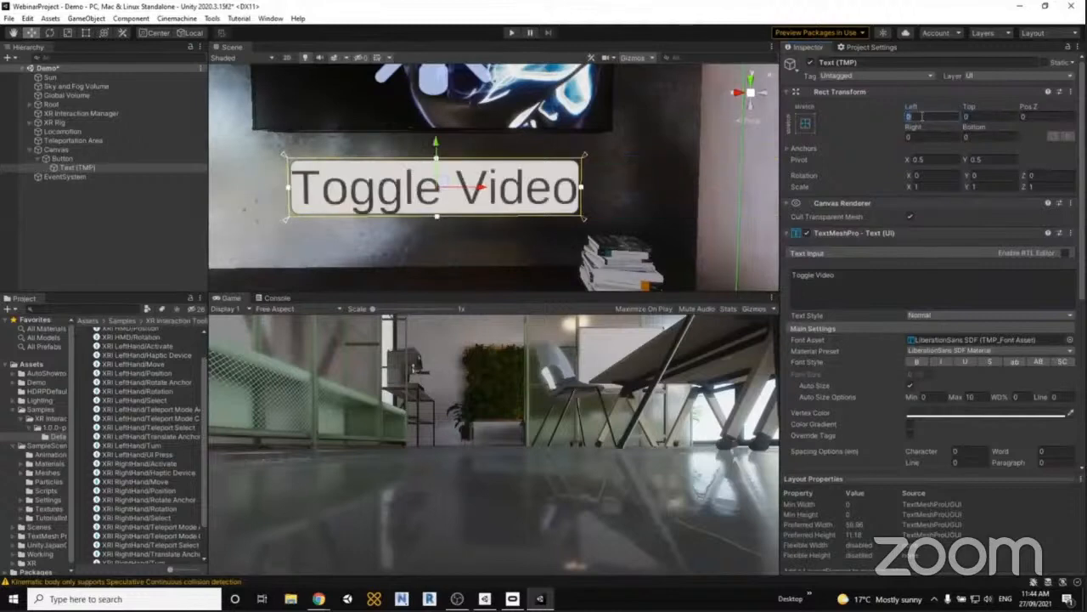
text(10)
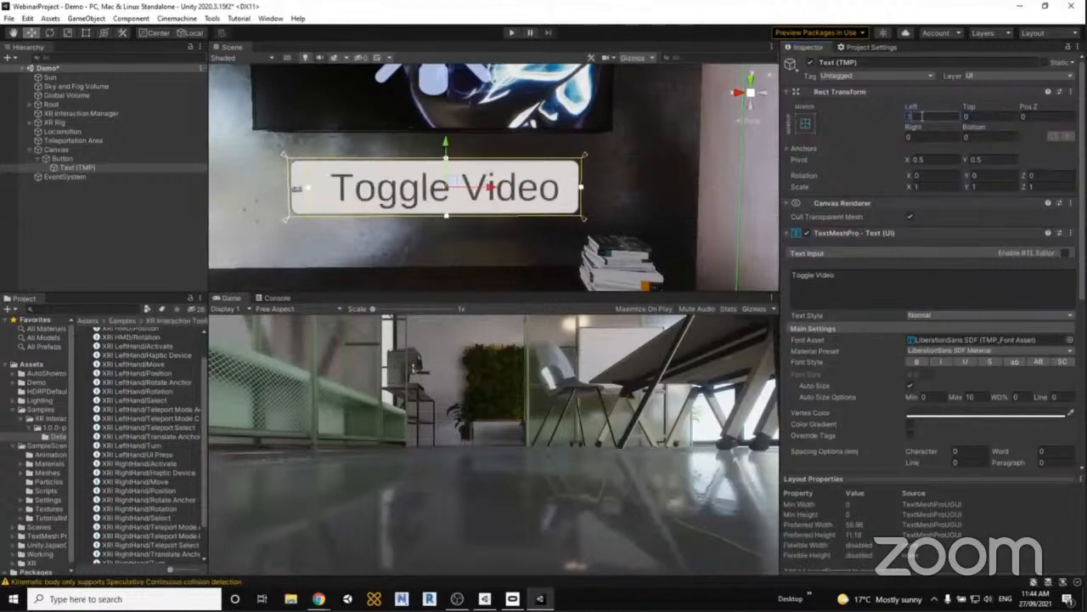
key(Return)
click(989, 115)
text(.1)
key(Tab)
key(Tab)
text(.1)
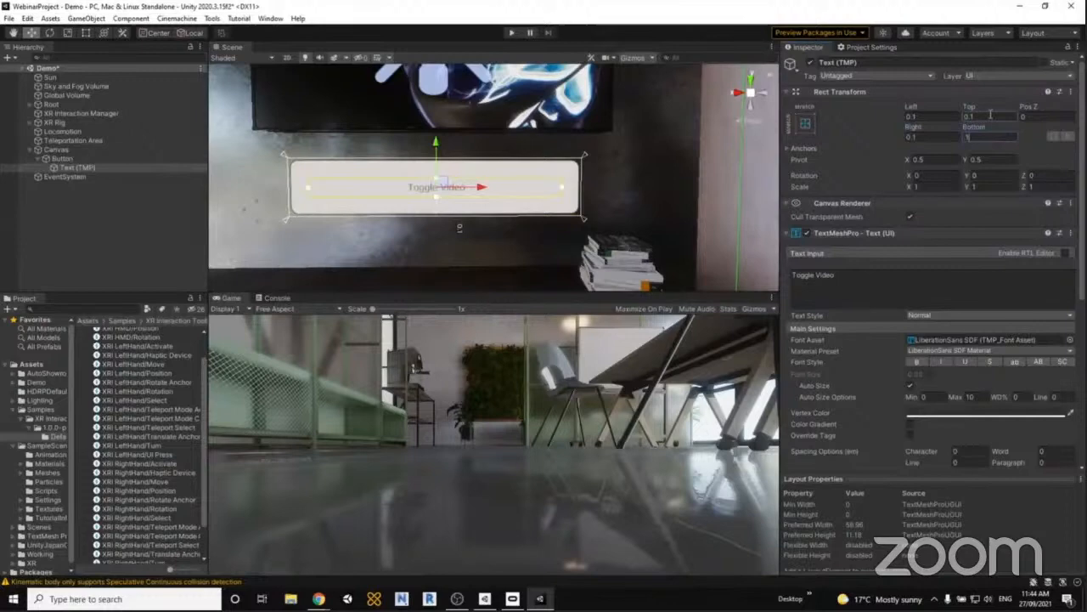
Reduce the Bottom and Top offsets of the Text (TMP) child to 0.05 each.
double_click(980, 138)
text(0.05)
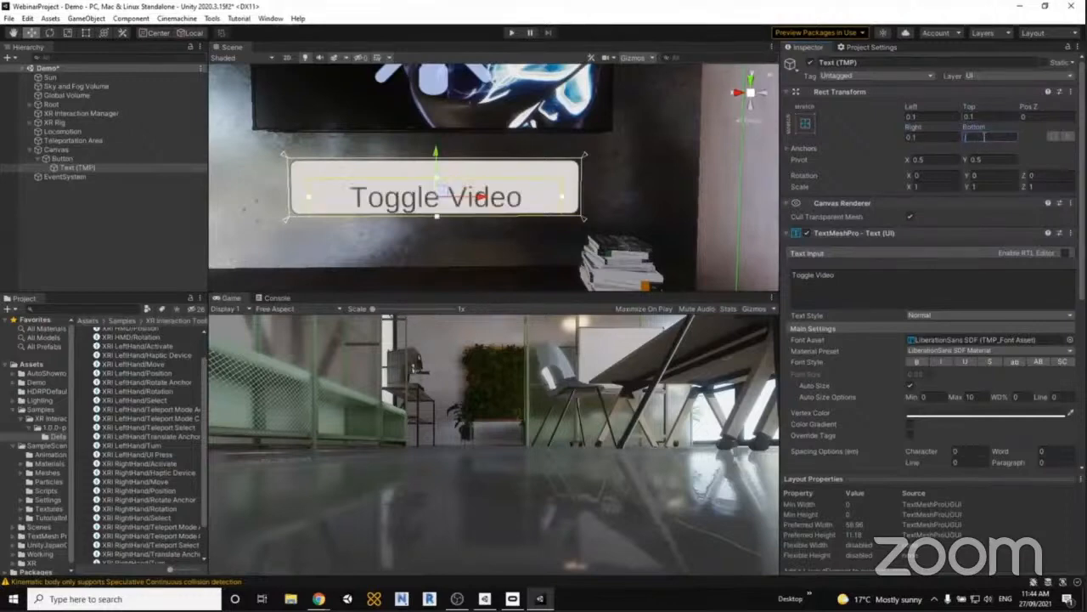
key(shift+Tab)
key(shift+Tab)
key(shift+Tab)
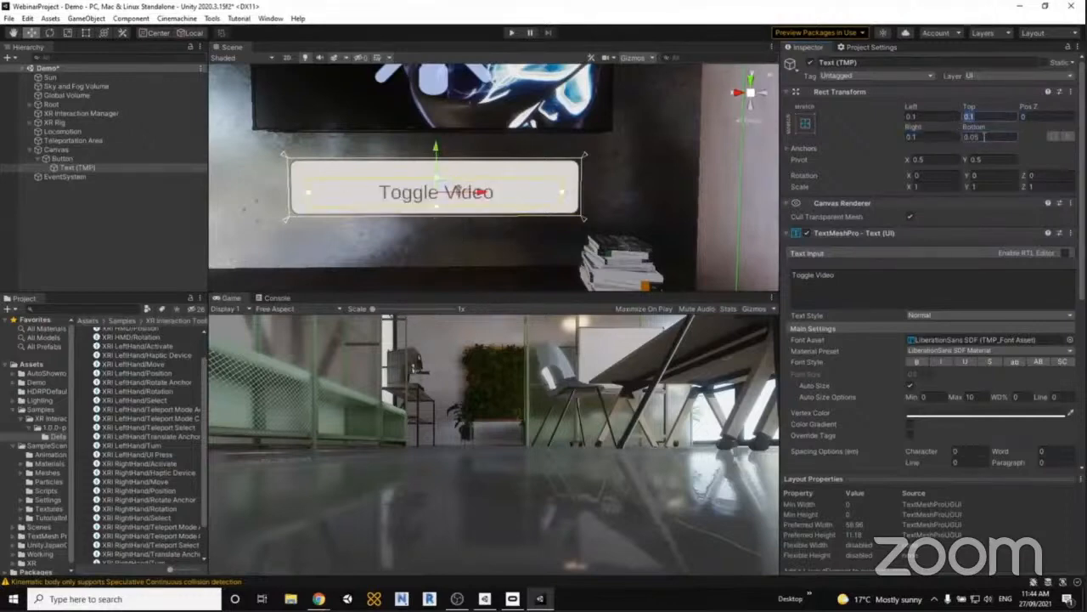
text(.05)
key(Return)
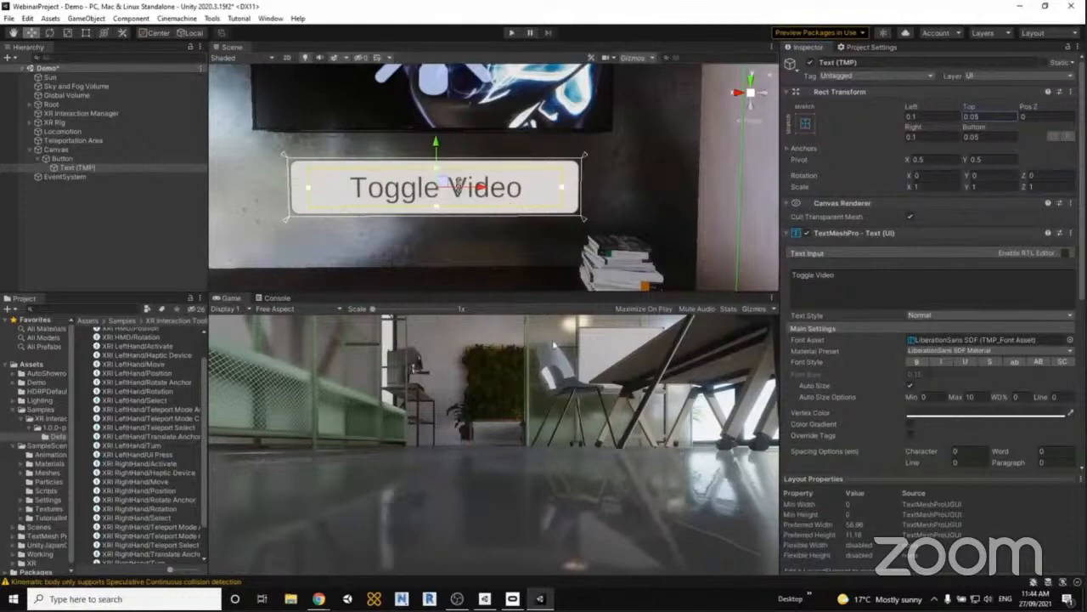
key(alt+Tab)
click(780, 238)
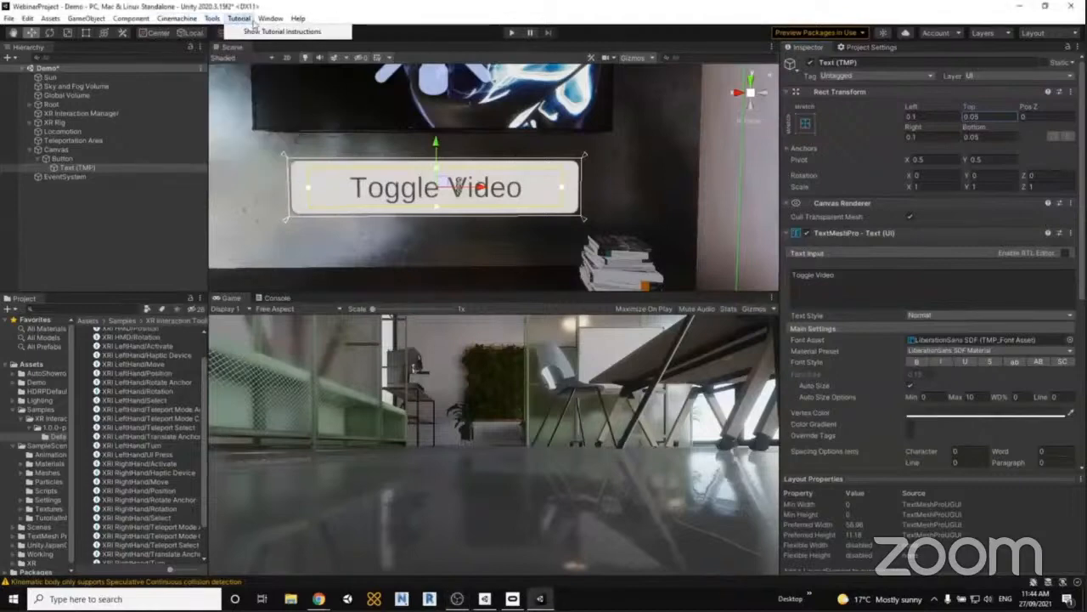
Open the Package Manager, list the packages in My Assets and search for "bolt".
click(264, 20)
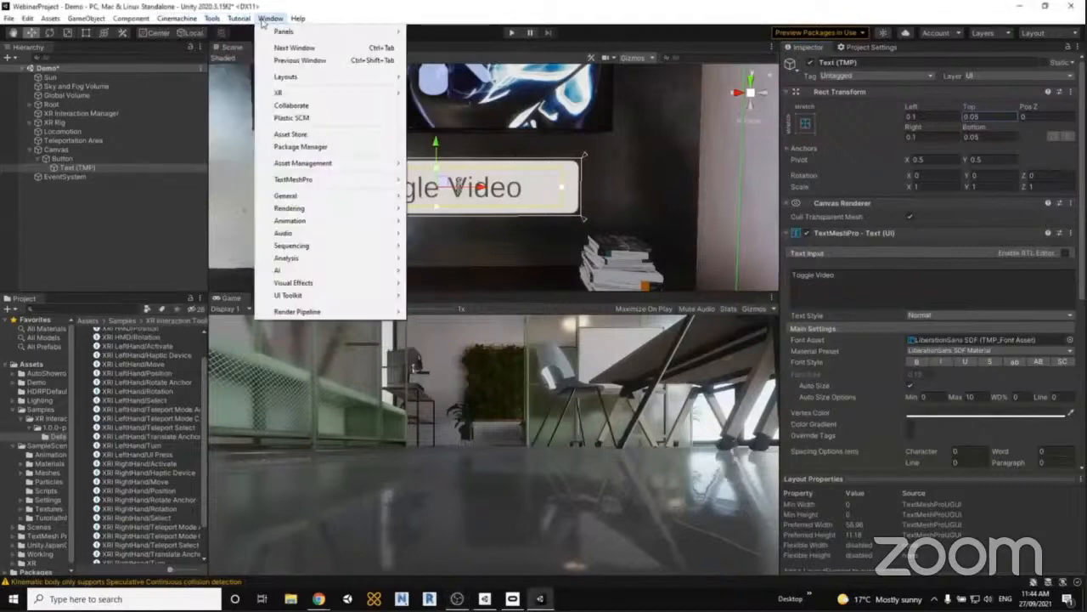
click(308, 146)
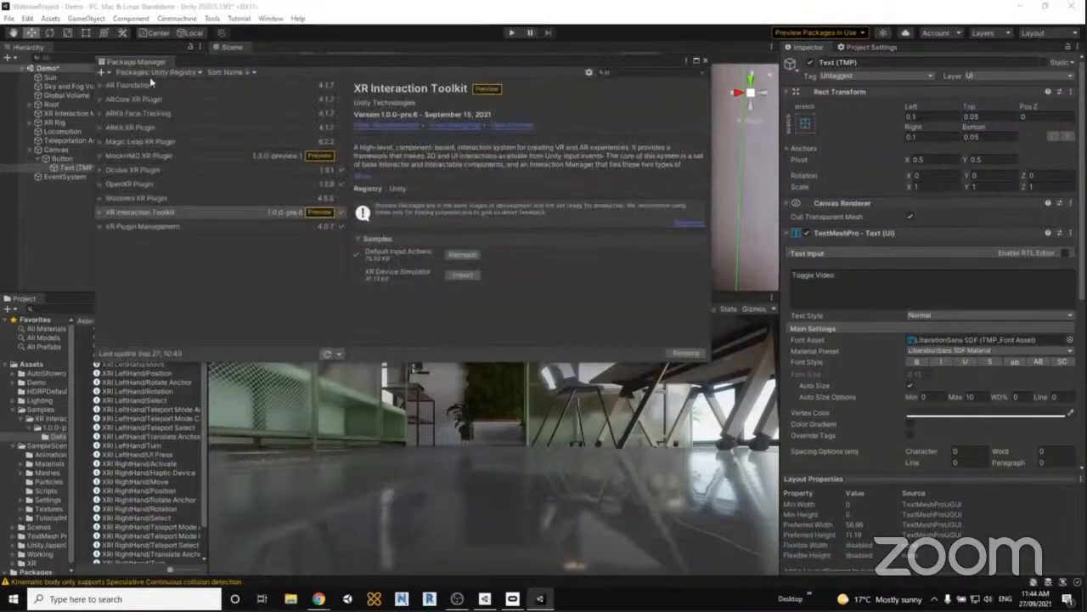
click(150, 73)
click(149, 114)
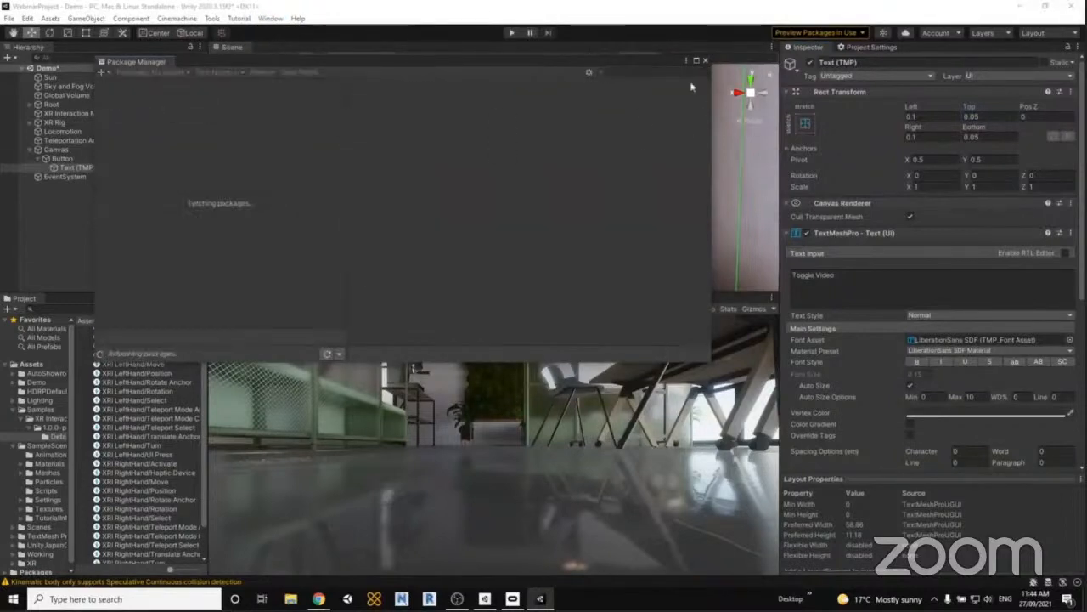
click(640, 73)
text(buit)
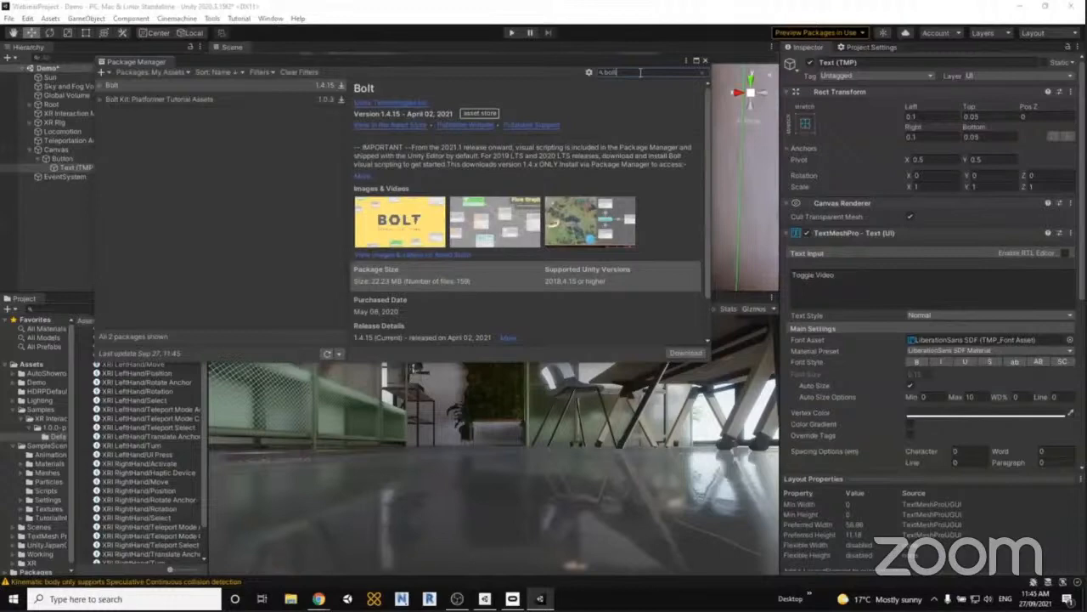
Download the Bolt package and import it into the project.
click(683, 355)
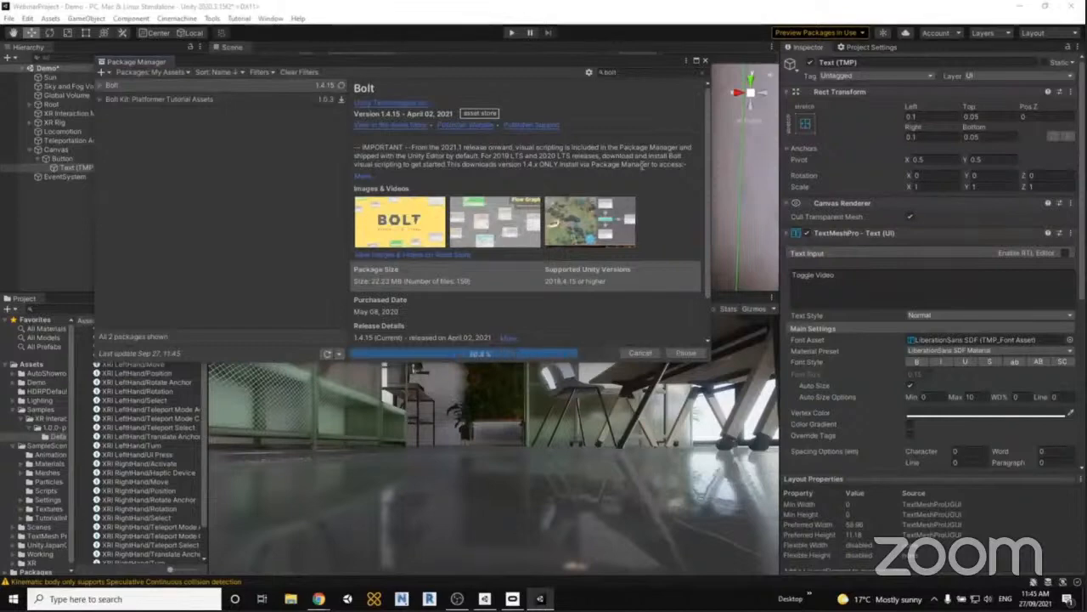
click(680, 354)
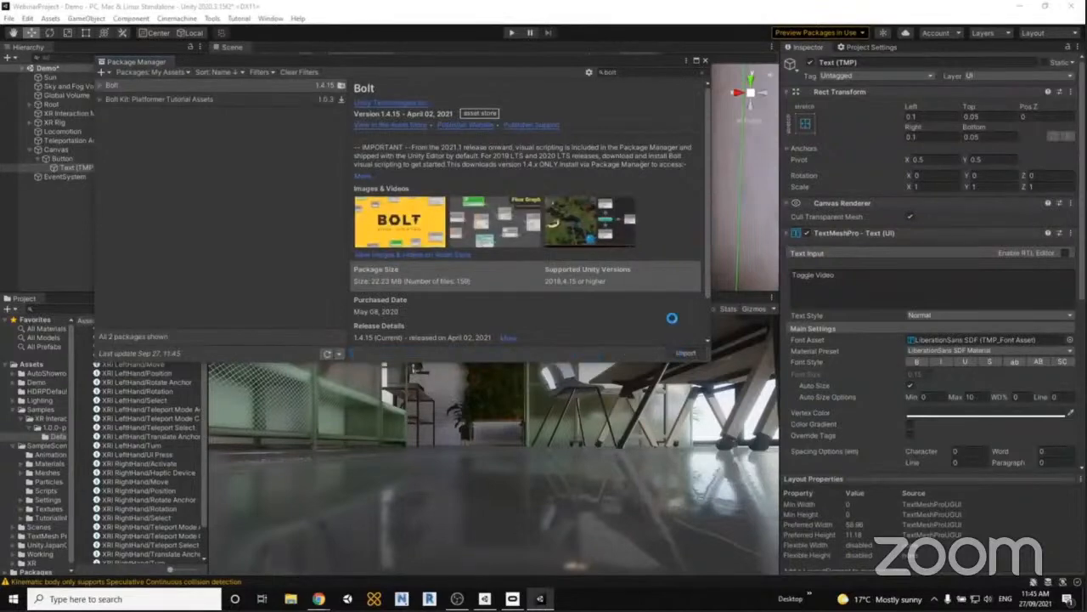
click(526, 455)
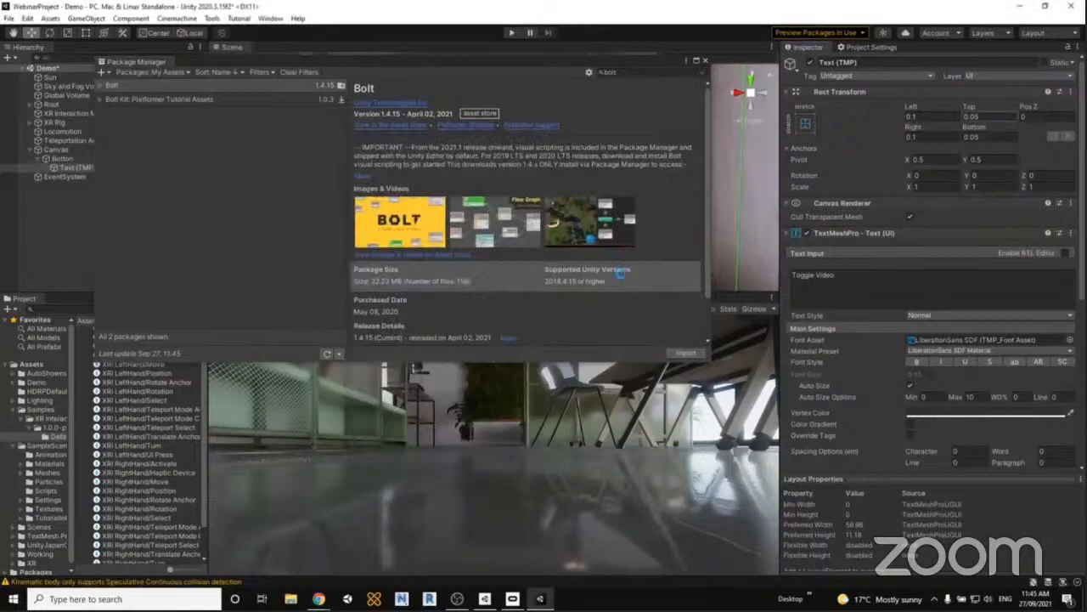
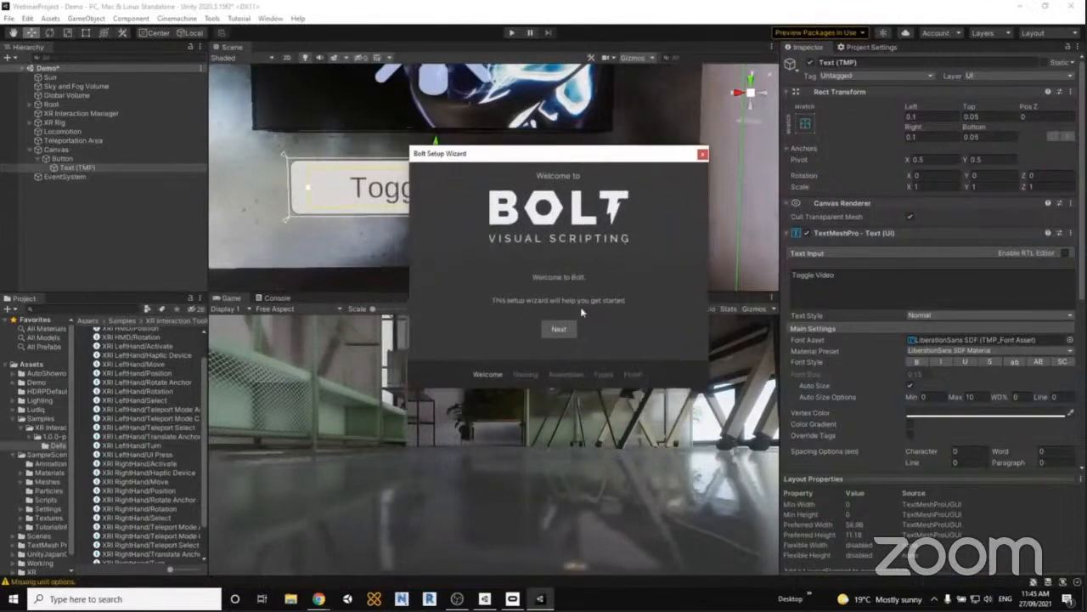
In the Bolt Setup Wizard, choose Human Naming and add Unity.XR.Interaction.Toolkit to the assembly options.
click(562, 332)
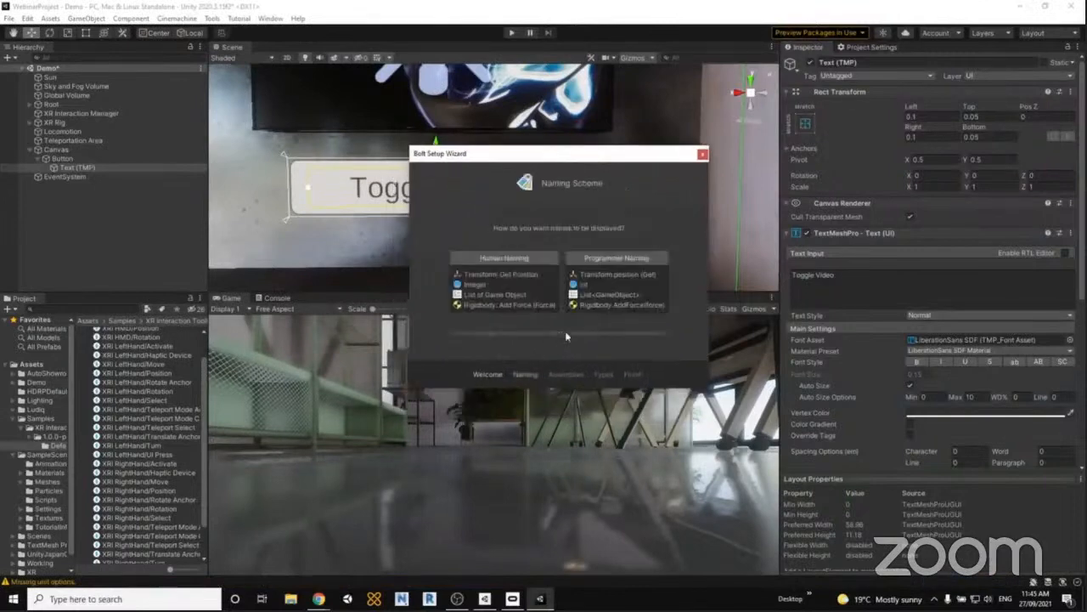
click(514, 278)
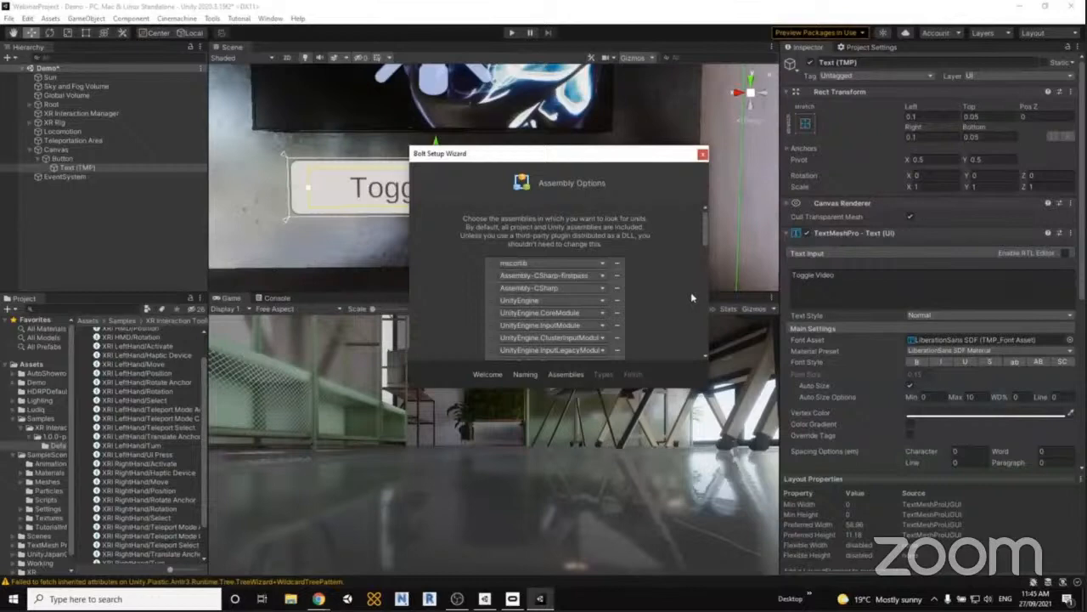
scroll(707, 237, down, 2)
drag(707, 238, 708, 346)
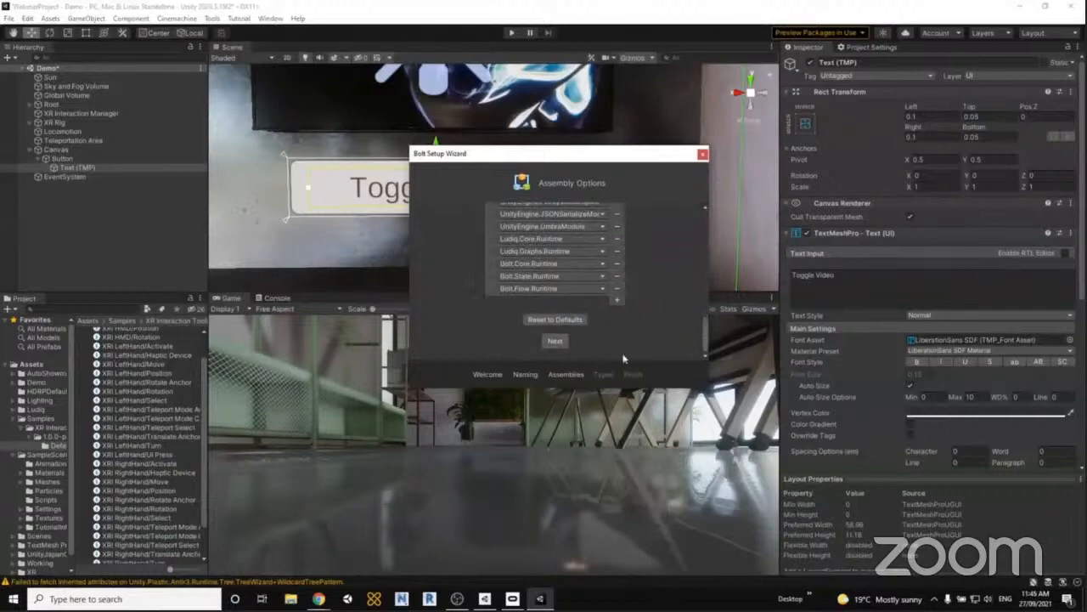
click(618, 299)
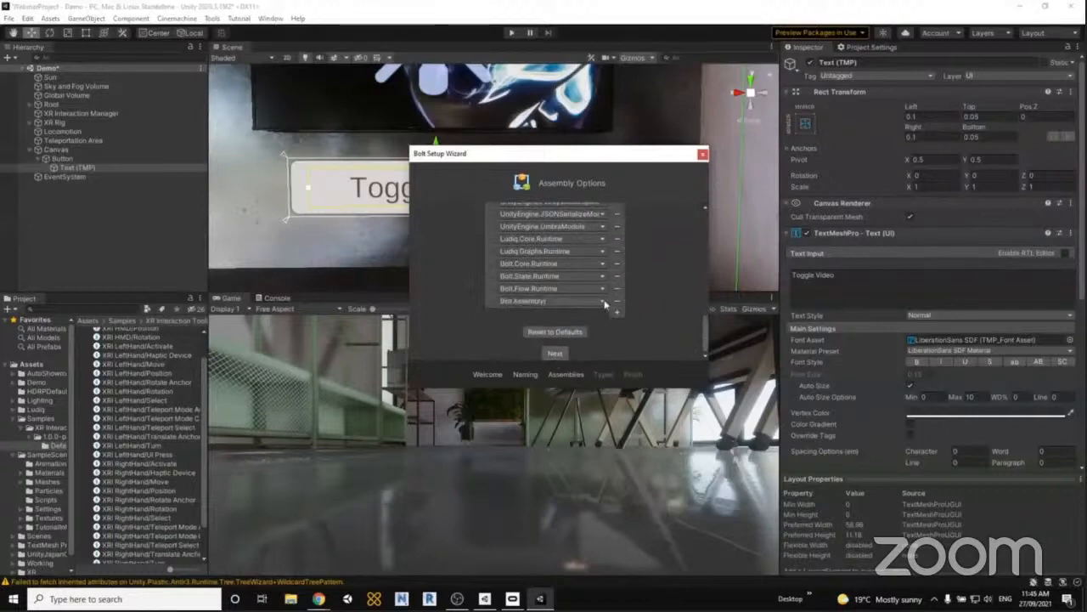
click(603, 302)
text(xr)
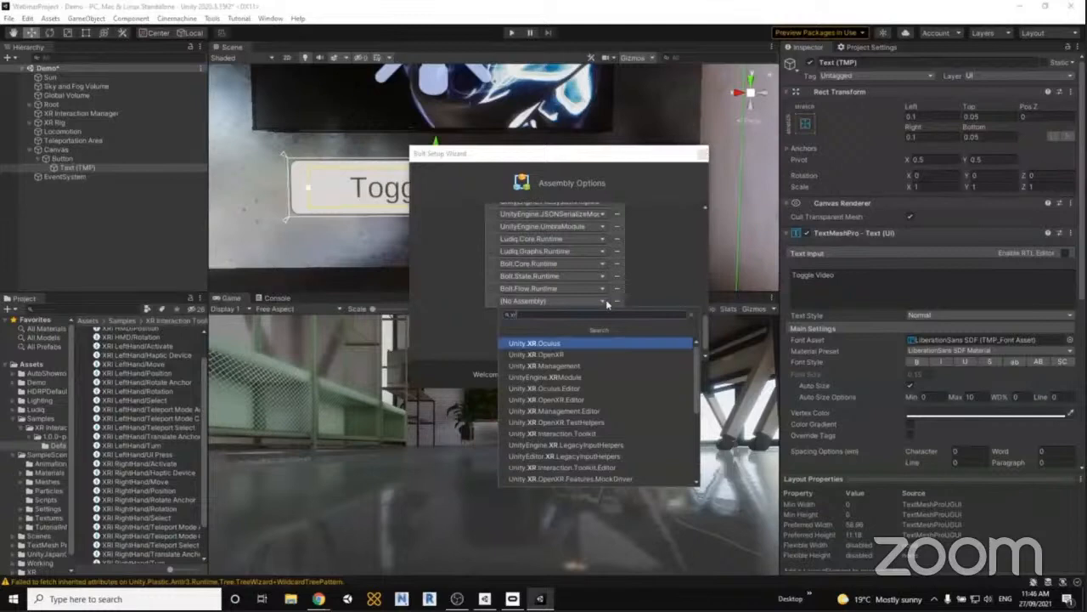
click(586, 435)
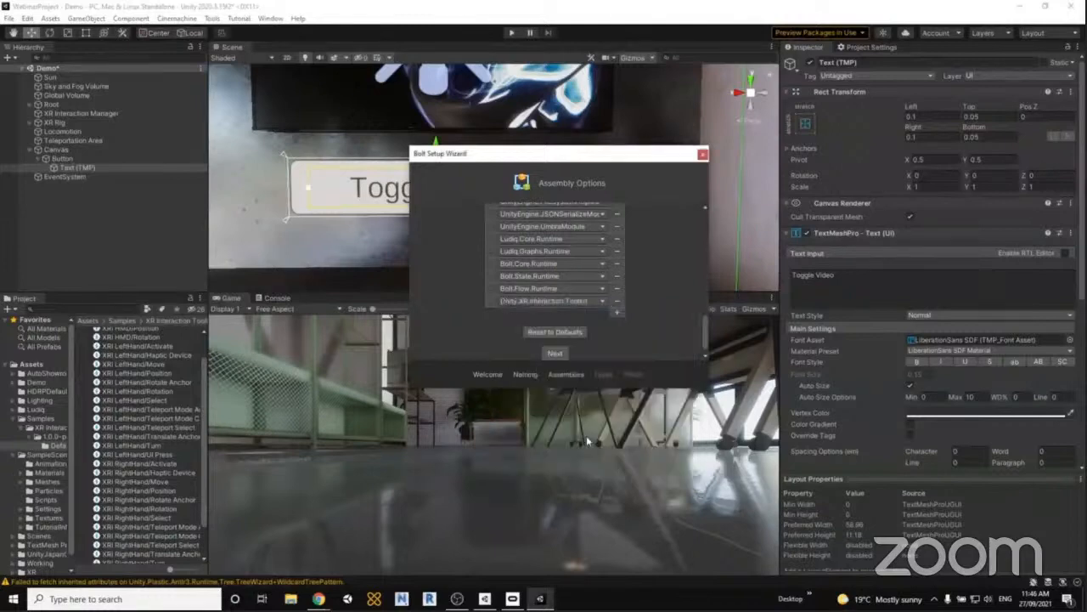
Accept the assembly list and the default type options, then finish and close the Bolt Setup Wizard.
click(556, 353)
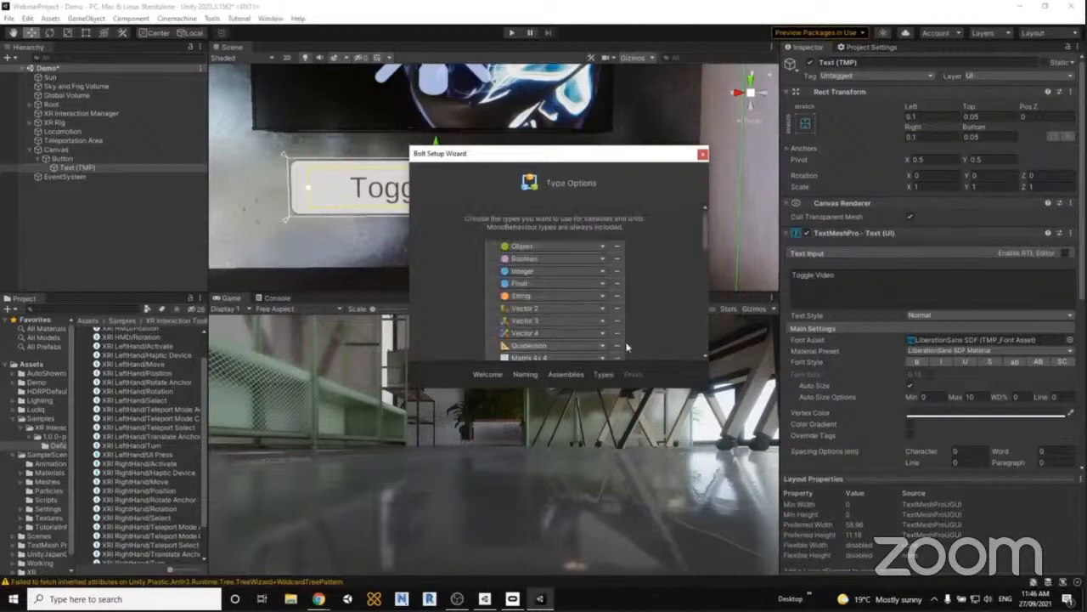
drag(710, 220, 706, 341)
click(553, 341)
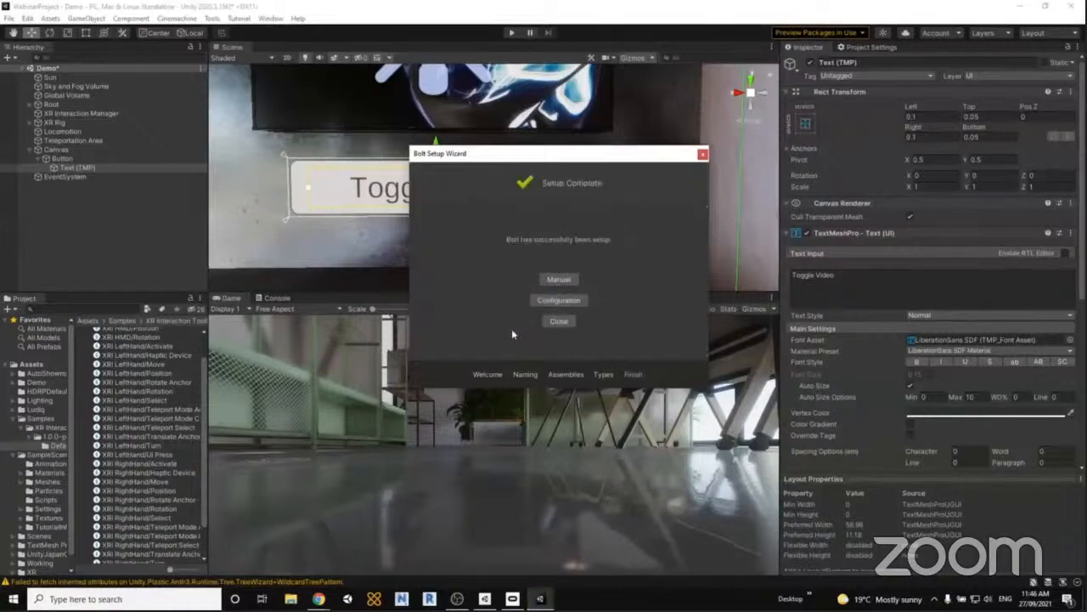
click(558, 321)
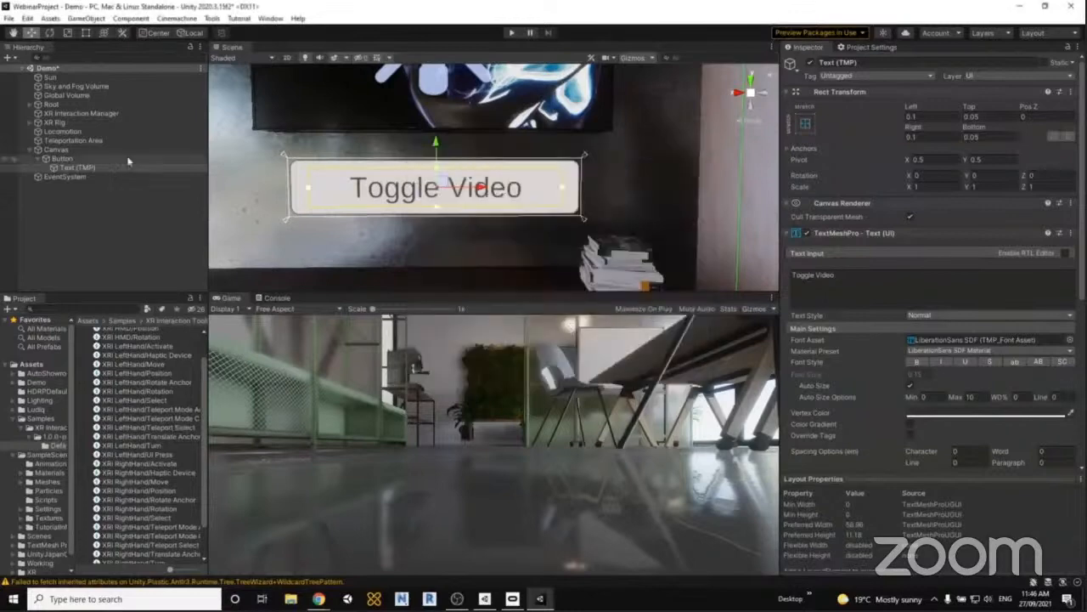
Add a Flow Machine component to the Button object and set its Source to Embed.
click(70, 159)
scroll(935, 459, down, 5)
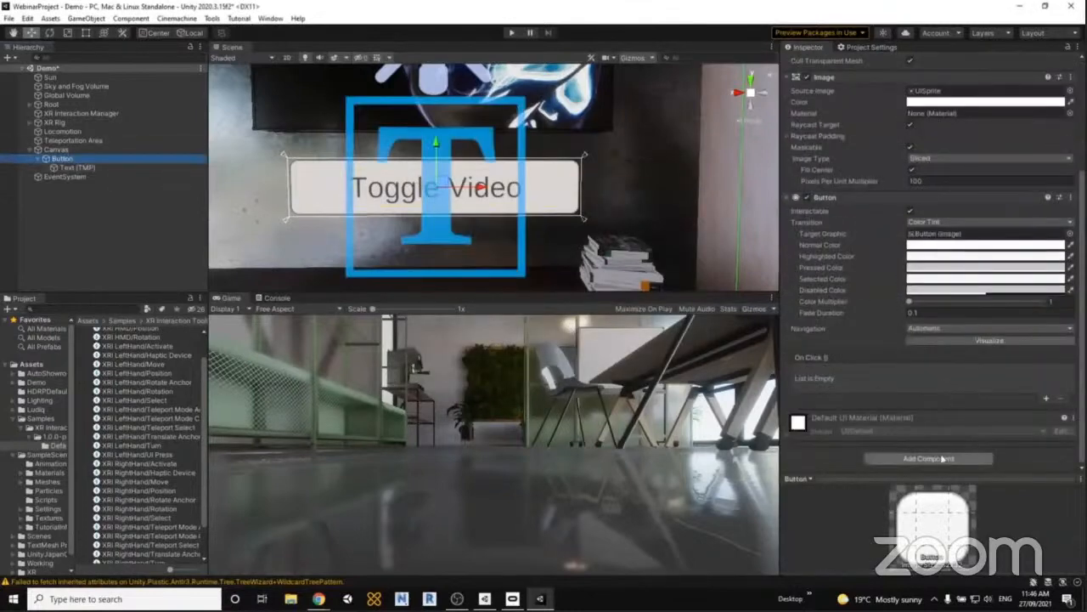
click(941, 459)
text(flow)
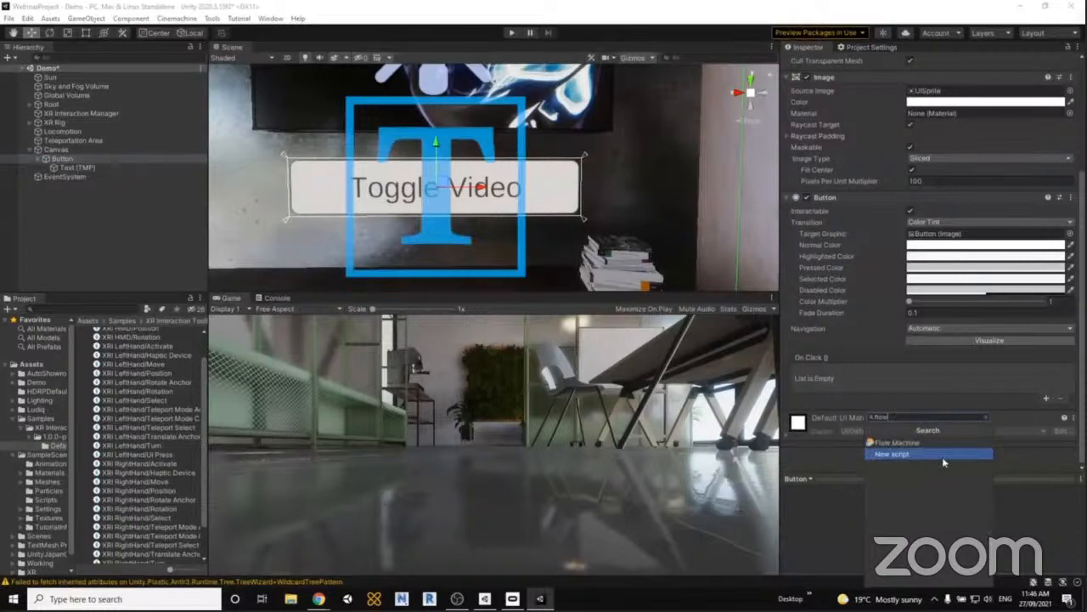
key(Up)
key(Return)
scroll(938, 367, down, 3)
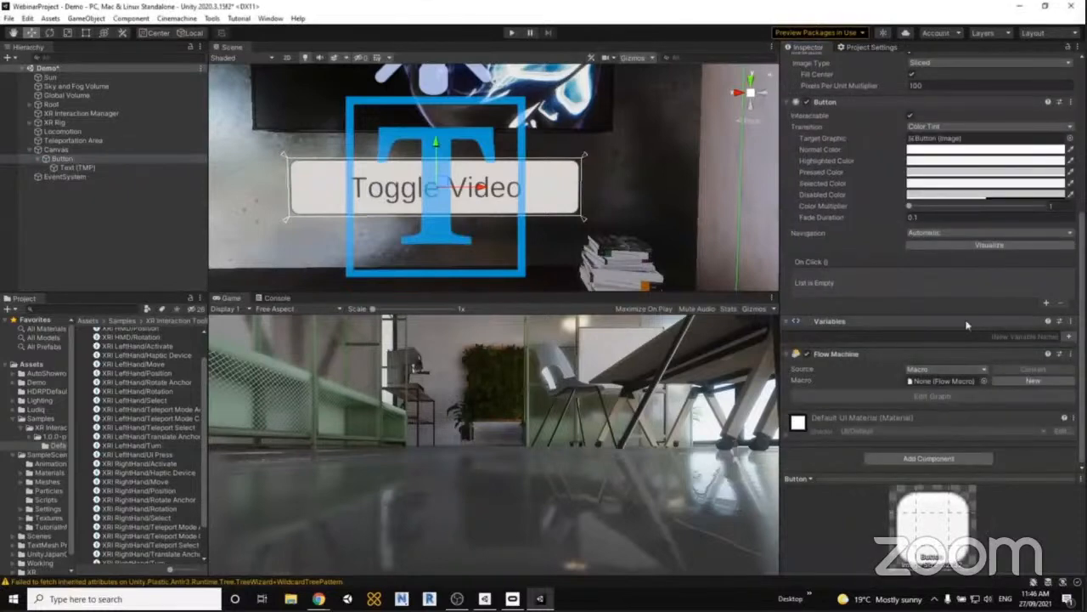
click(943, 370)
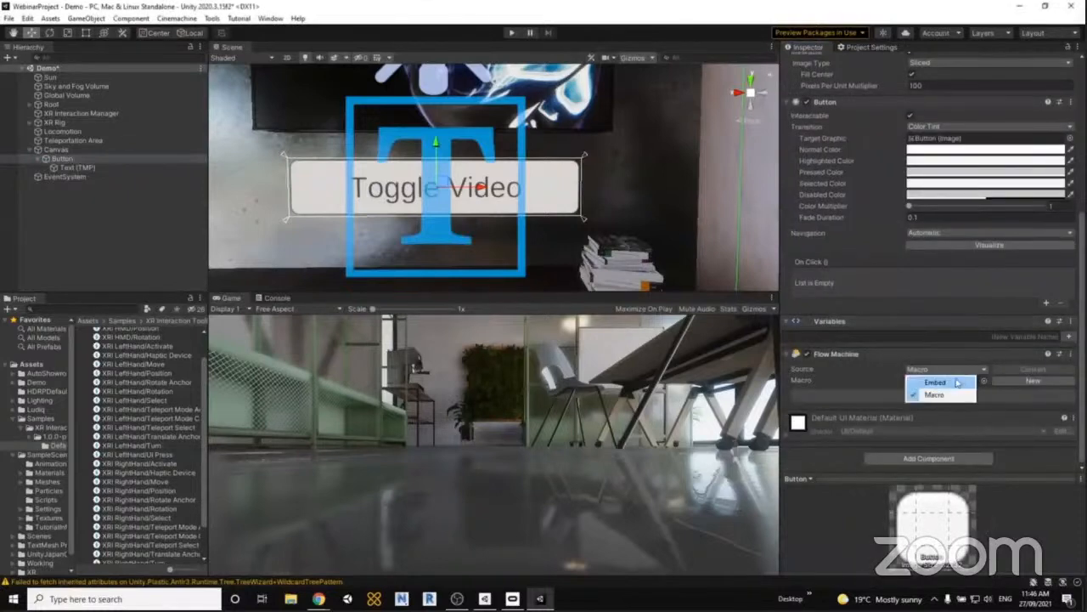
click(948, 384)
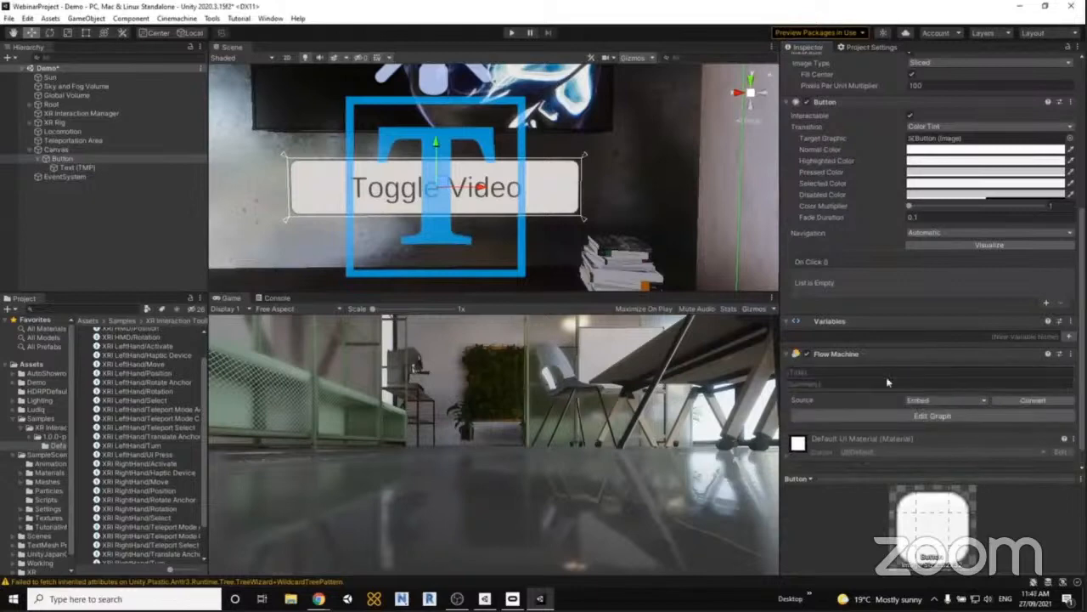
Title the Flow Machine's graph "Toggle Video", open it for editing and dock the Flow Graph window beside the Console.
click(833, 371)
text(Toggle Video)
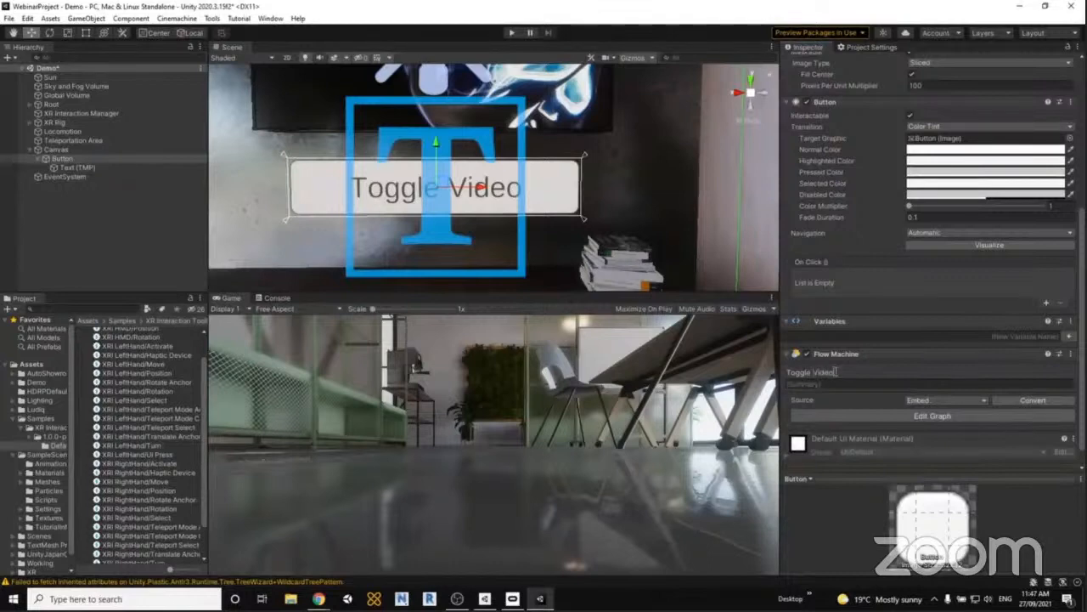
click(960, 414)
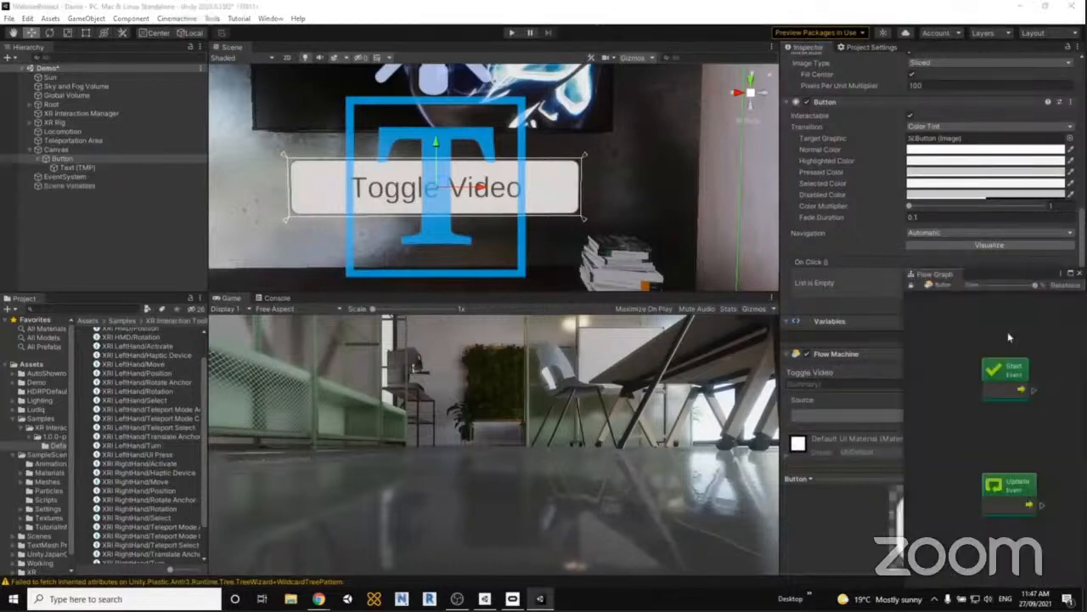
drag(1022, 276, 395, 291)
Delete the default Start and Update event nodes from the flow graph.
drag(336, 334, 544, 575)
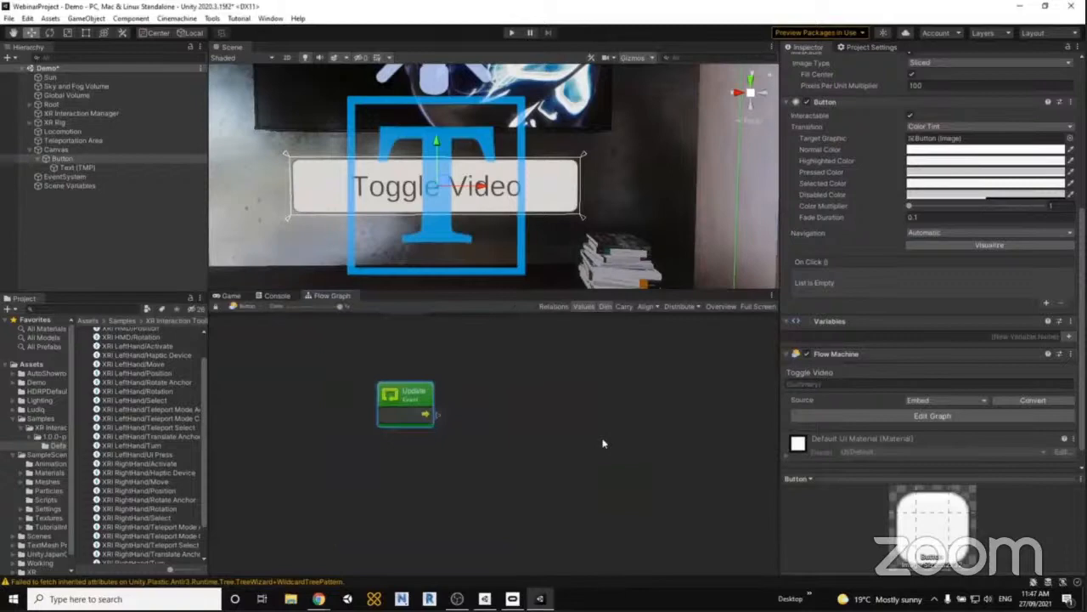
middle_drag(542, 396, 583, 476)
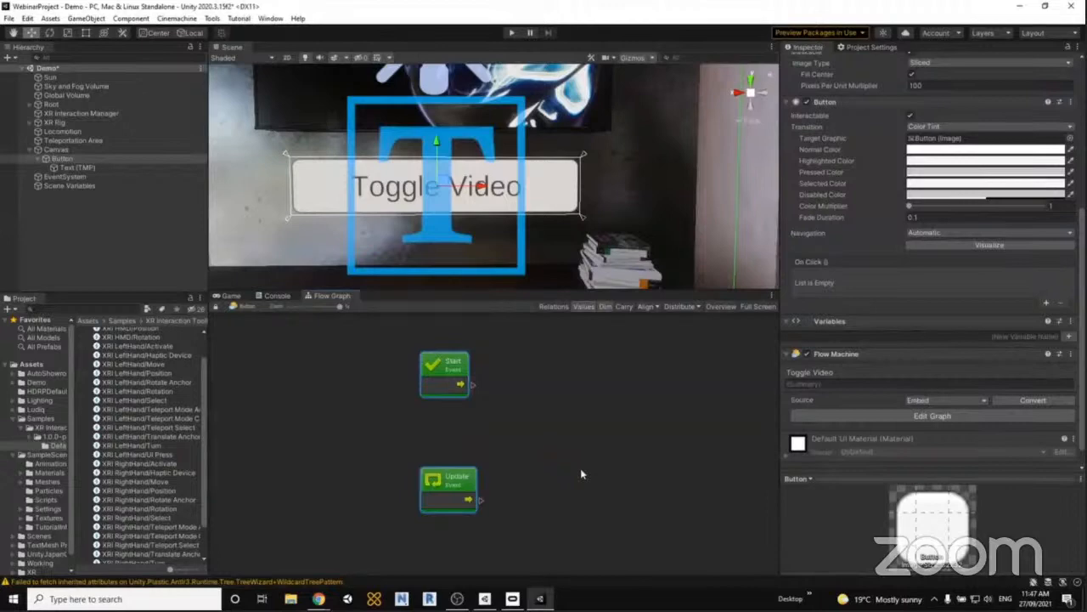
key(Delete)
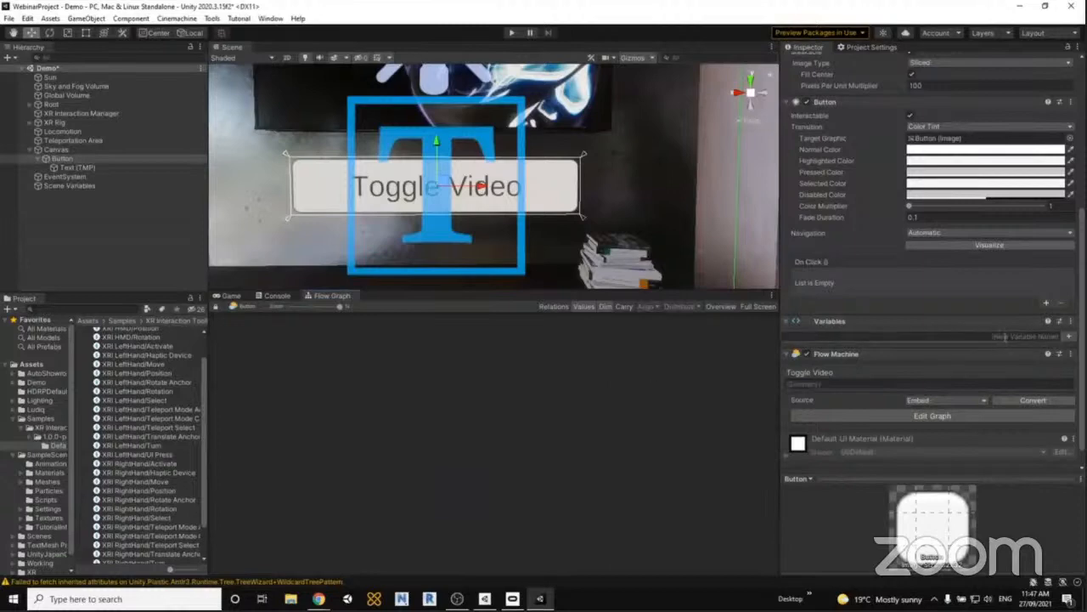
Add an object variable named VideoPlayer of type Video Player to the Button and assign the scene's VideoPlayer as its value.
text(videoPlayer)
key(Return)
click(991, 351)
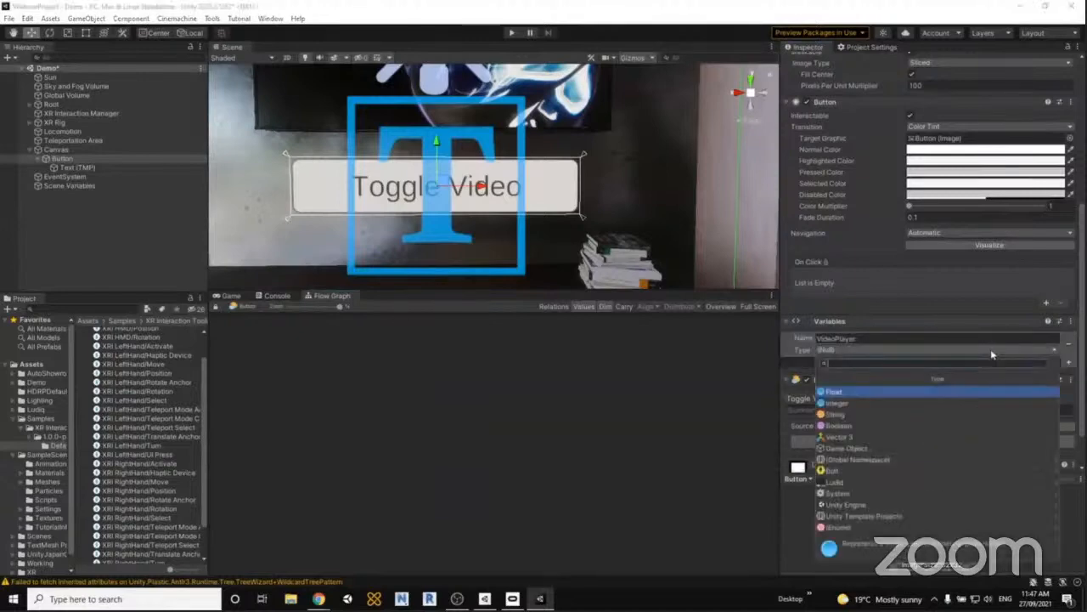
text(videopla)
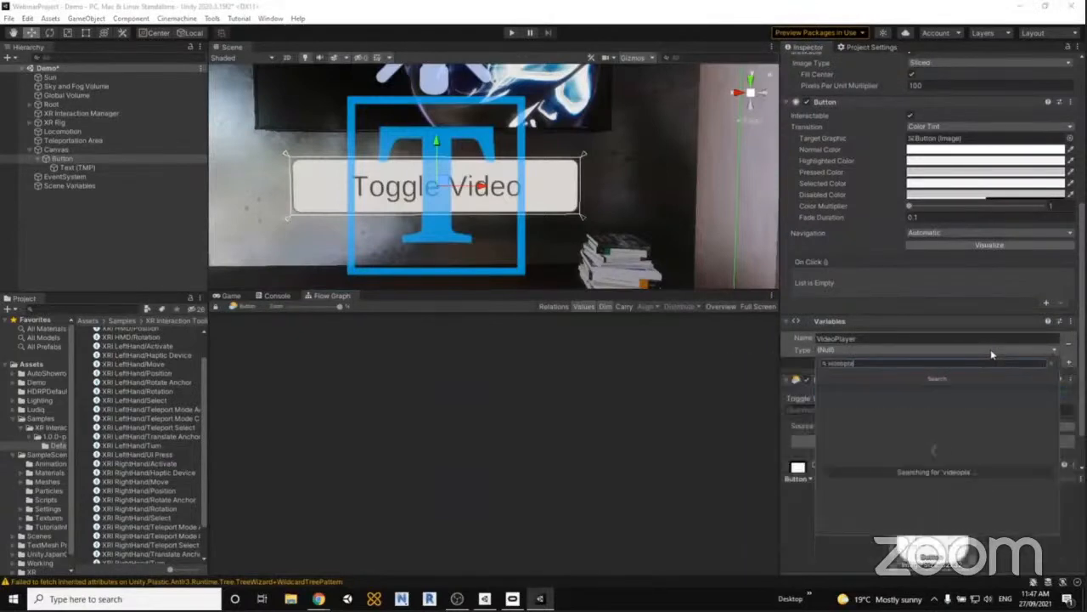
click(909, 393)
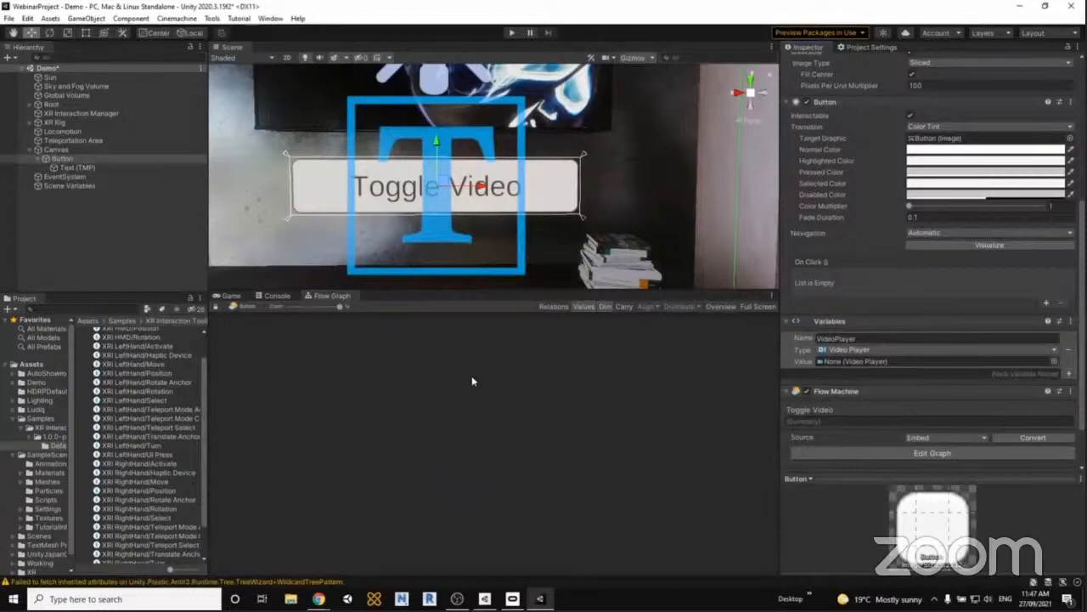
click(1053, 361)
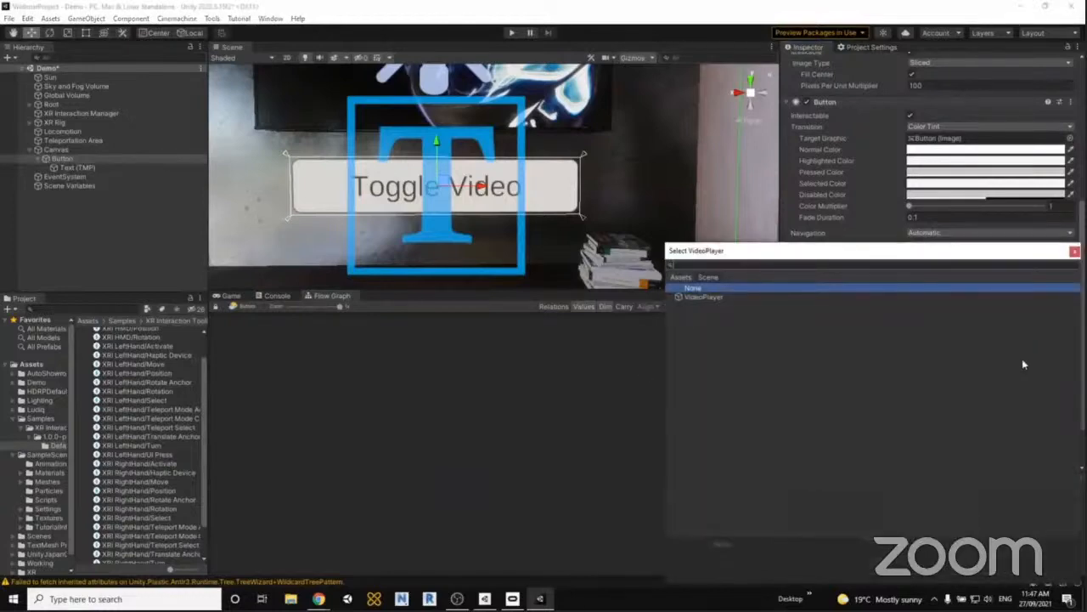
click(705, 298)
double_click(705, 297)
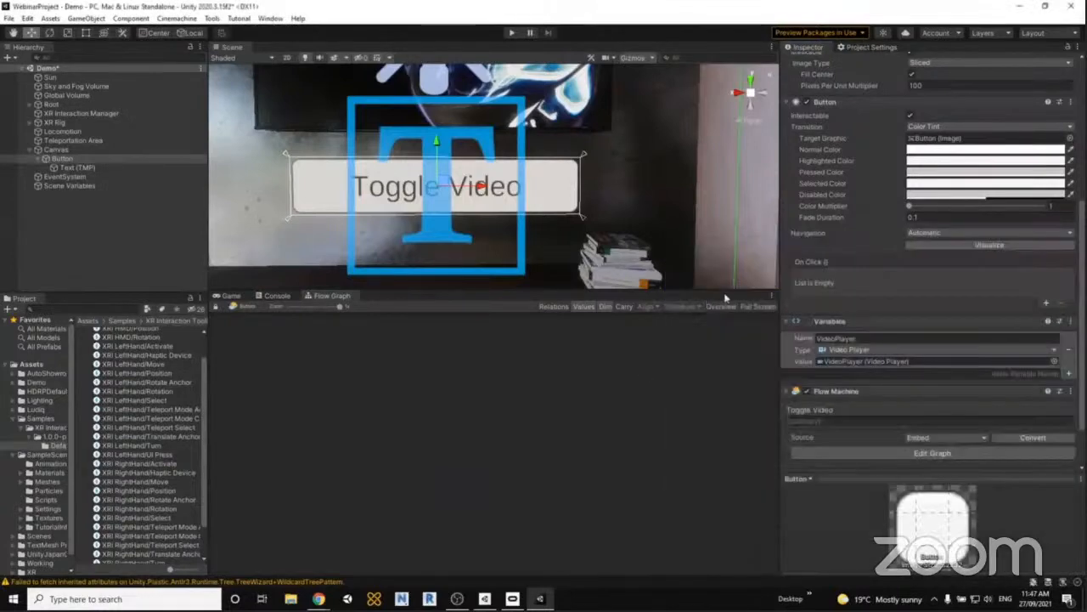
Locate the VideoPlayer object under TV_01, examine its Video Player component settings, and return to the Button's Variables and Flow Machine components.
click(866, 361)
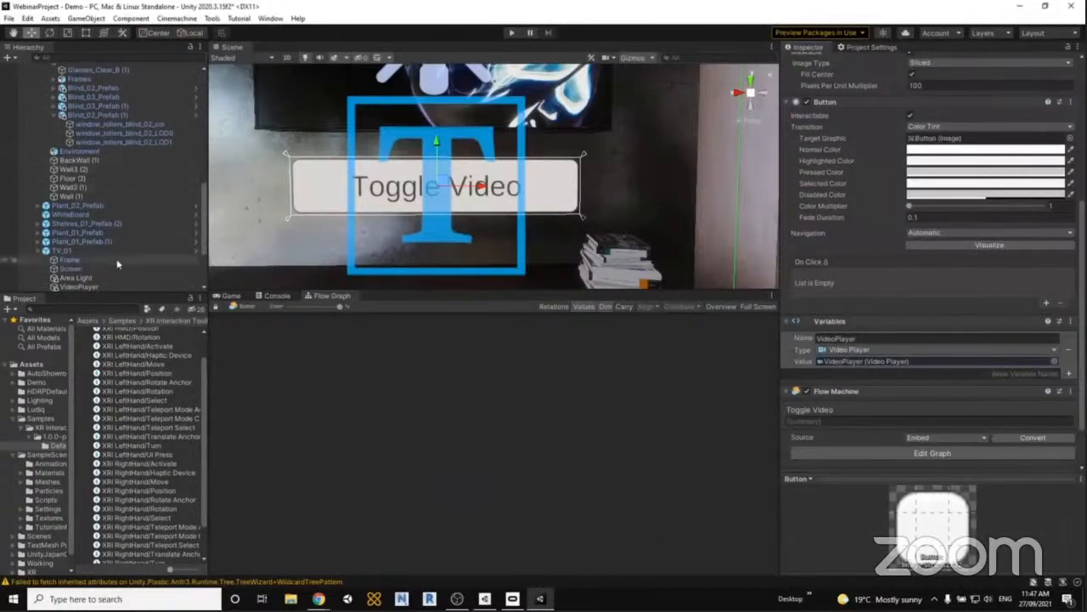
scroll(119, 254, down, 3)
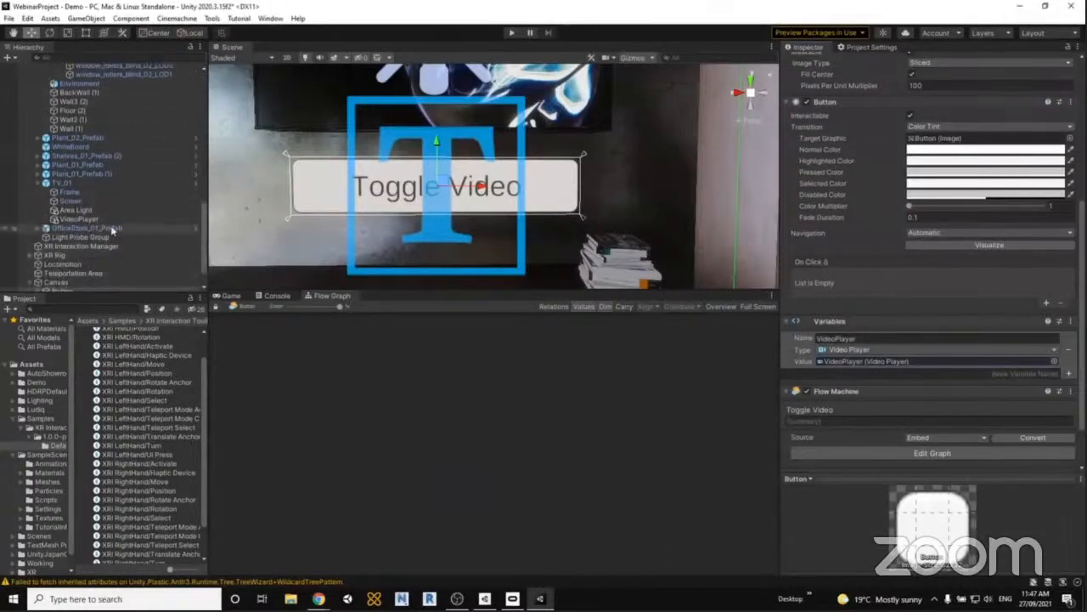
click(78, 220)
middle_drag(468, 165, 487, 215)
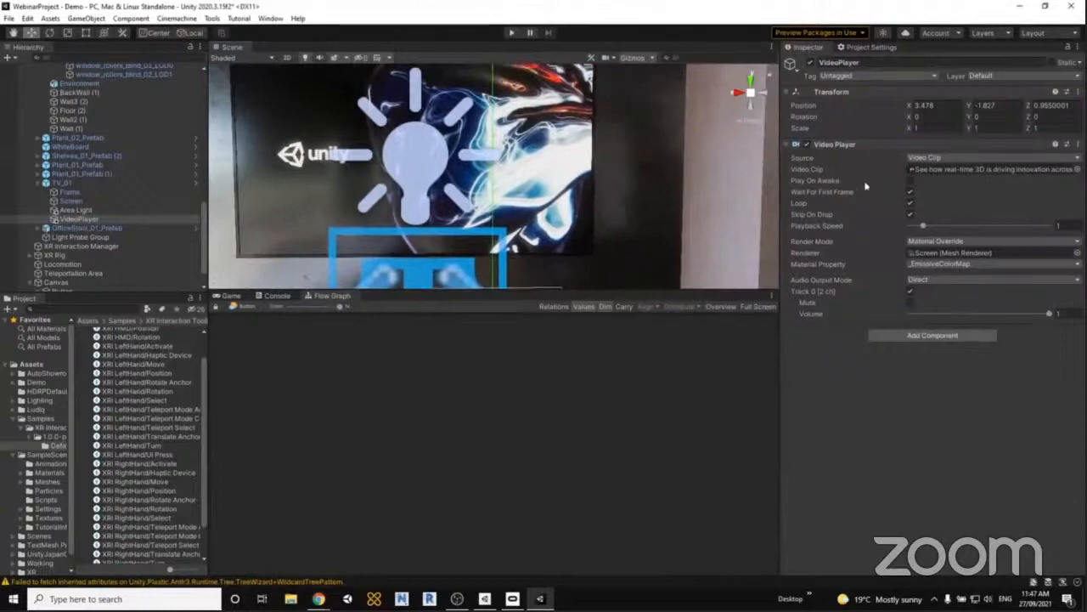
scroll(90, 242, down, 2)
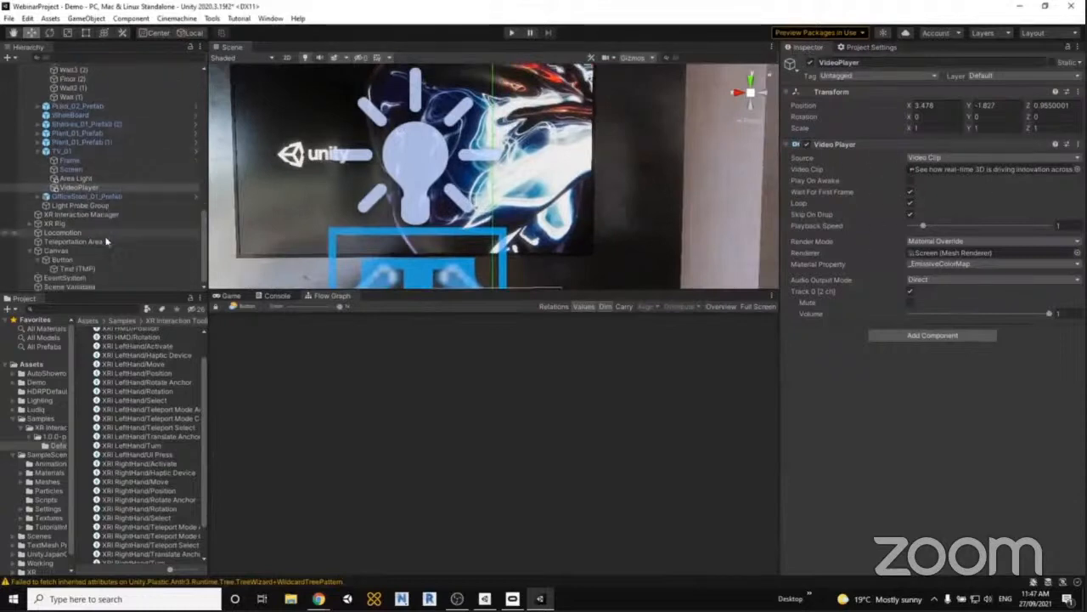
click(54, 260)
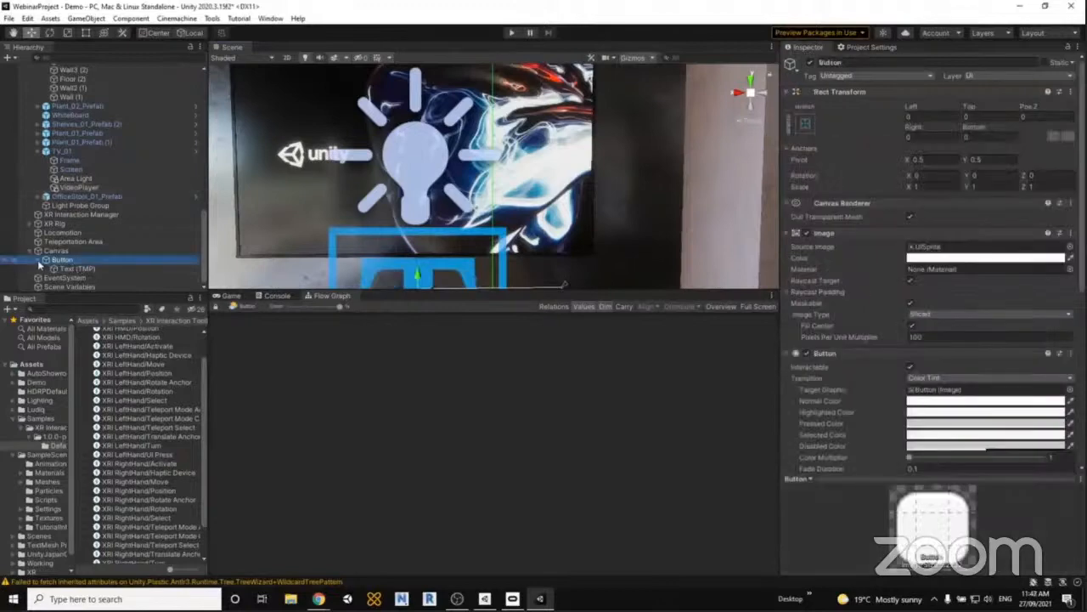
scroll(38, 266, up, 1)
scroll(850, 302, down, 8)
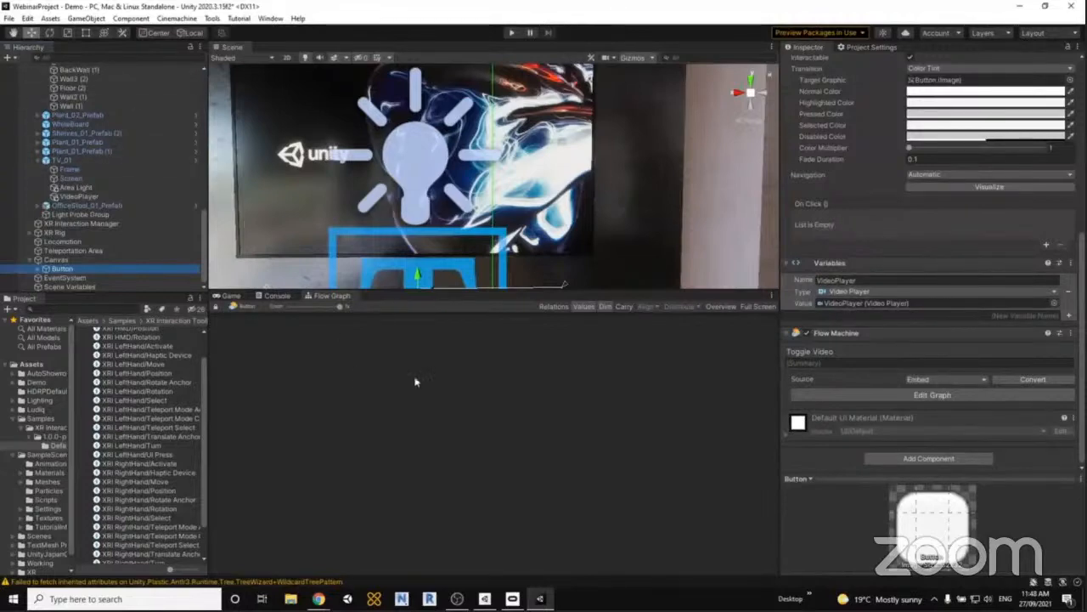
Add a Get Variable node for the VideoPlayer object variable to the flow graph.
right_click(356, 369)
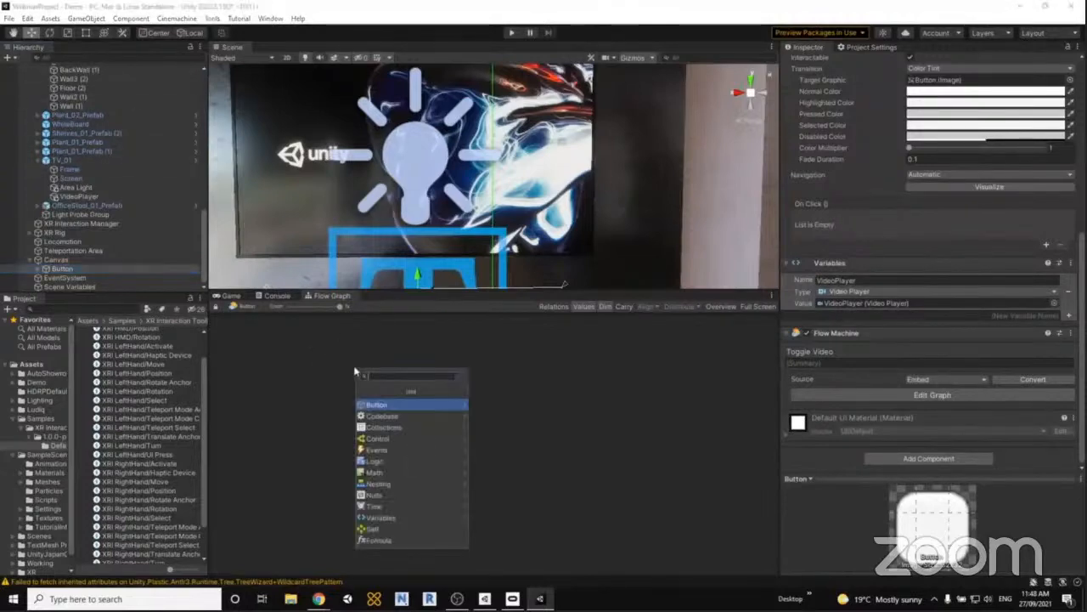
text(getvideo)
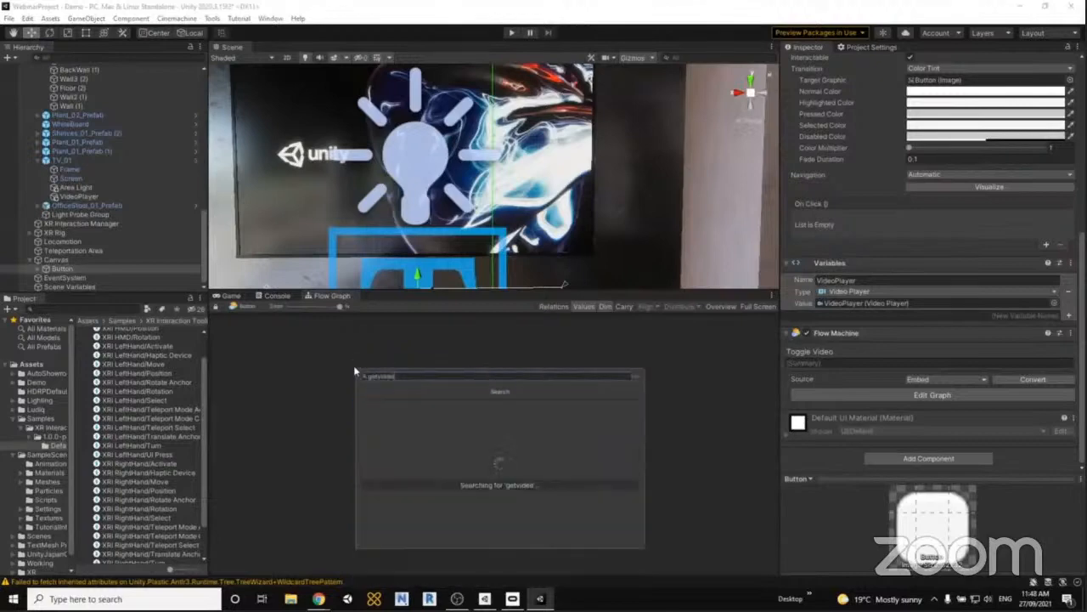
key(Return)
drag(380, 375, 344, 377)
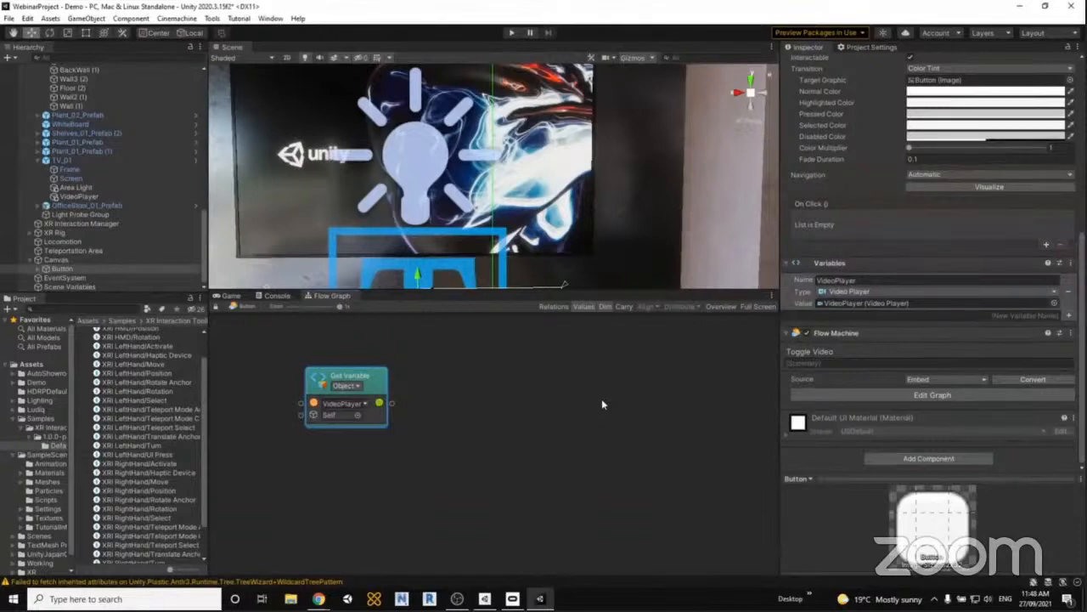
key(Delete)
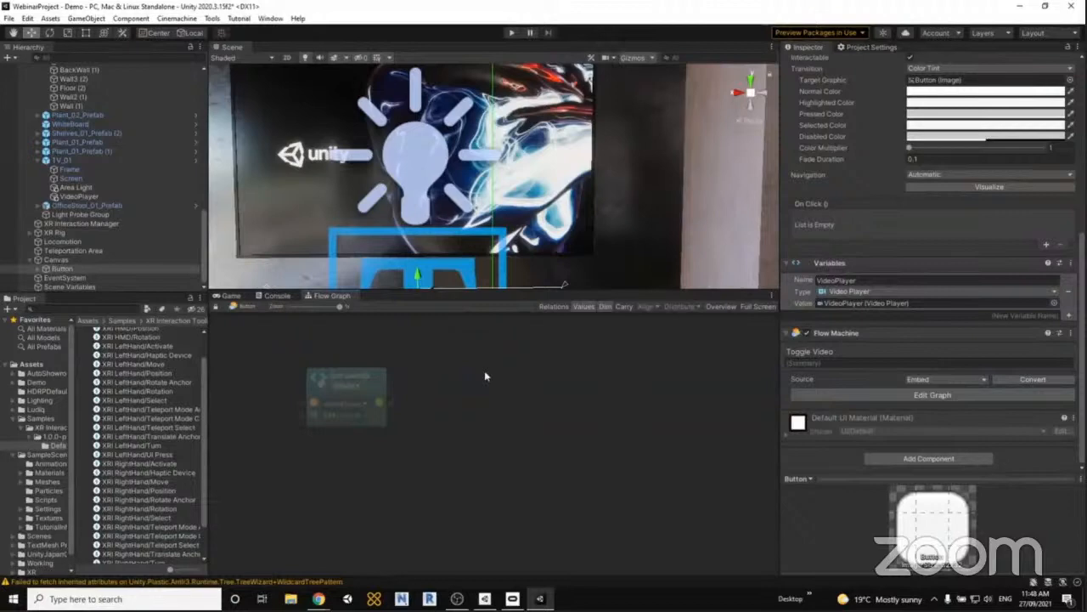
Add an On Button Click event node and arrange it above the Get Variable node.
right_click(485, 376)
text(on button)
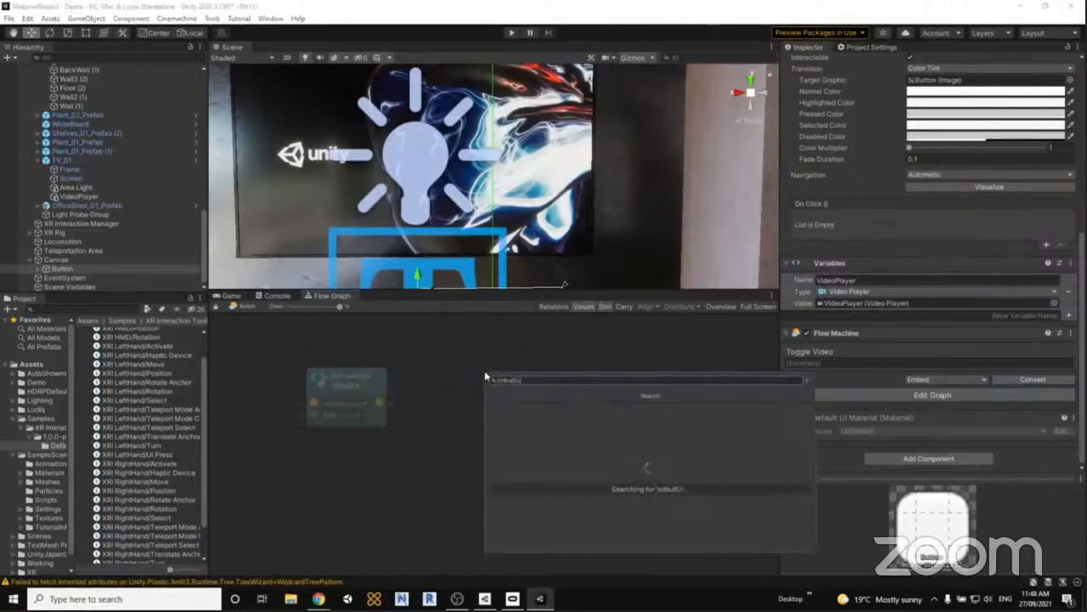
key(Return)
drag(528, 387, 472, 356)
drag(356, 382, 478, 424)
middle_drag(623, 406, 515, 427)
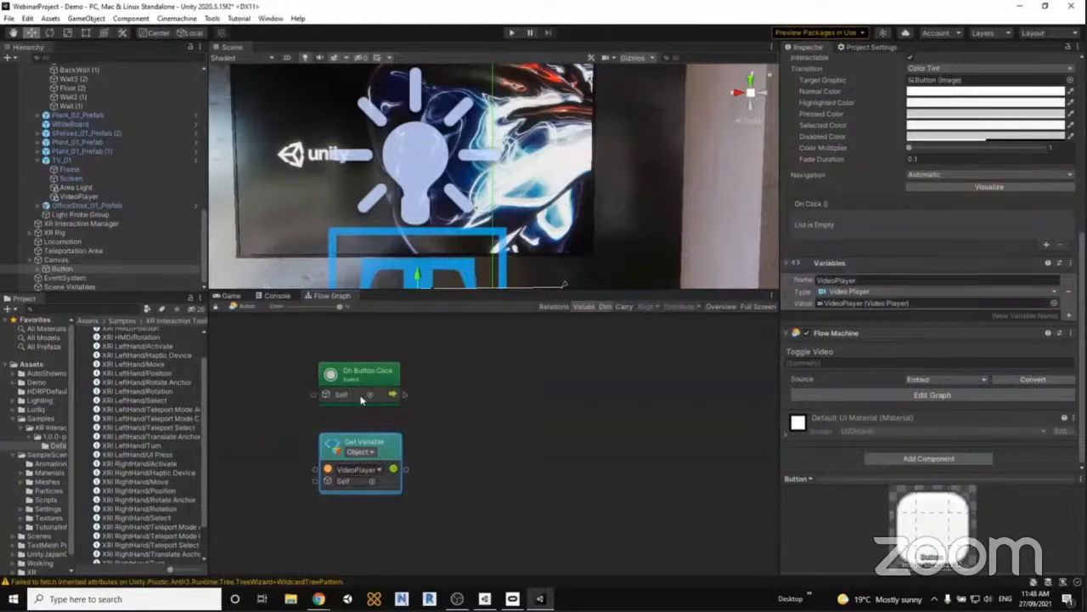
Add a Branch node wired from the On Button Click event's output and line it up beside the event.
scroll(902, 348, up, 9)
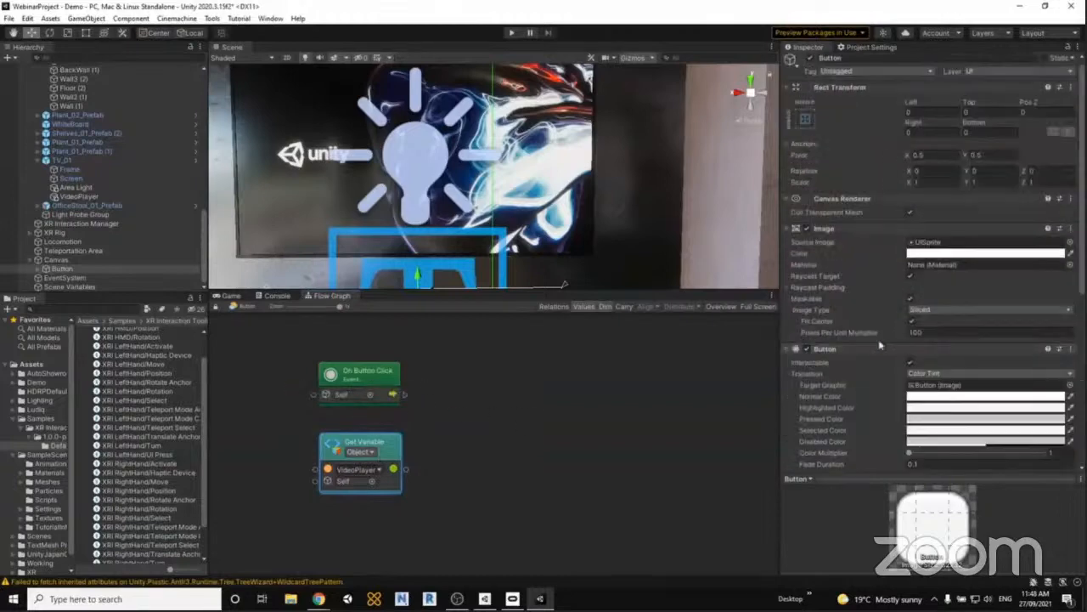
scroll(884, 356, down, 9)
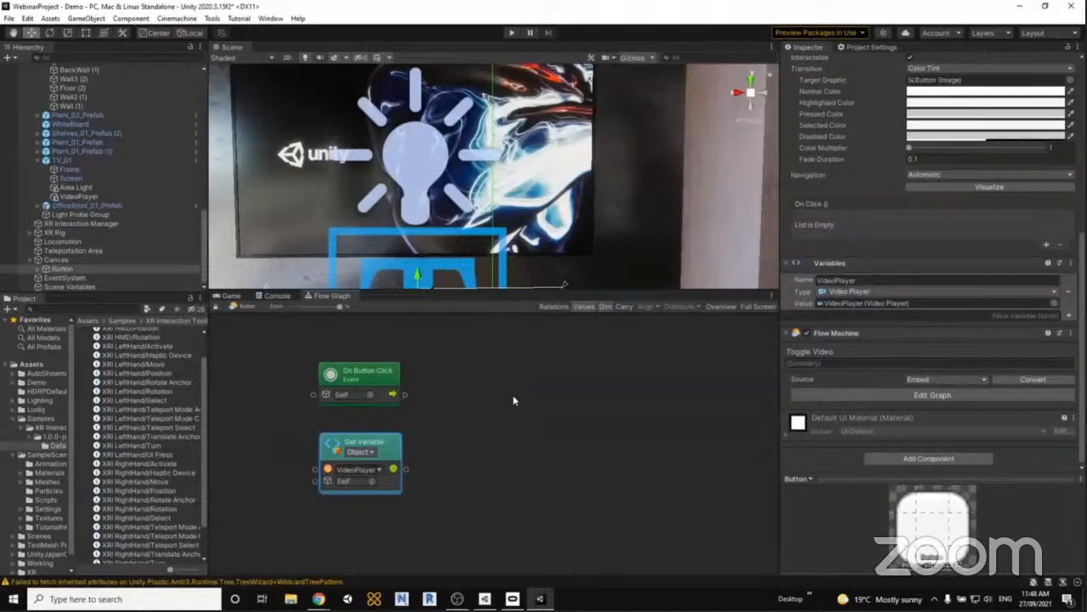
click(403, 393)
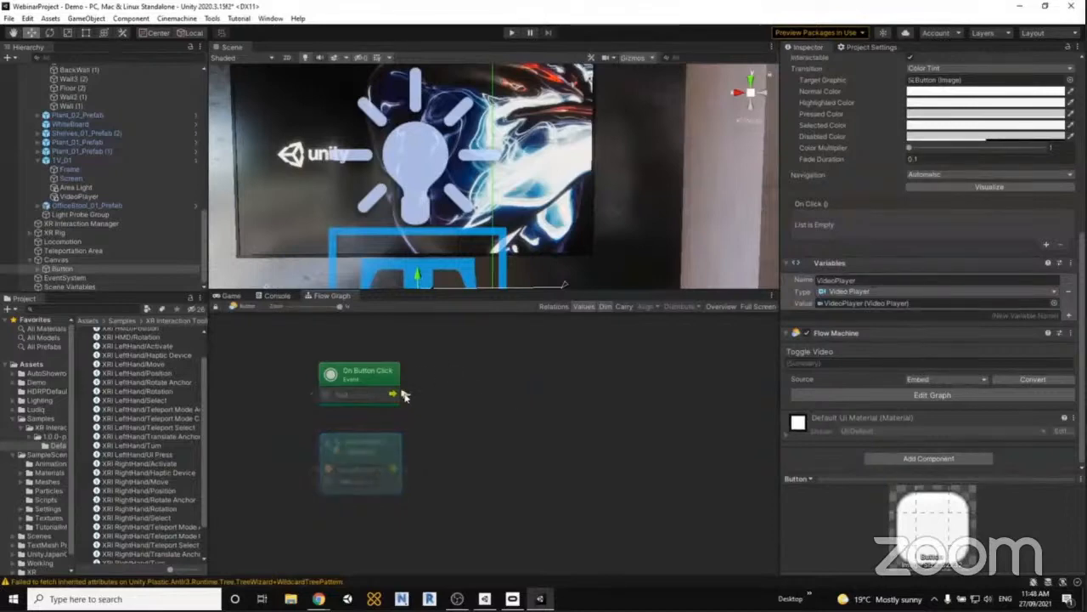
click(497, 391)
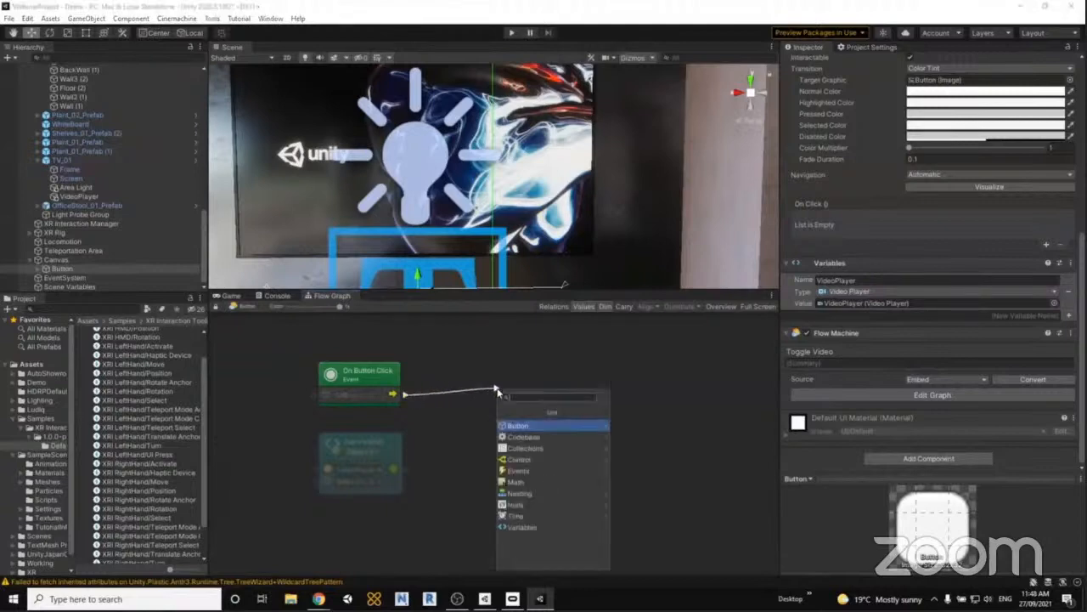
text(branch)
key(Return)
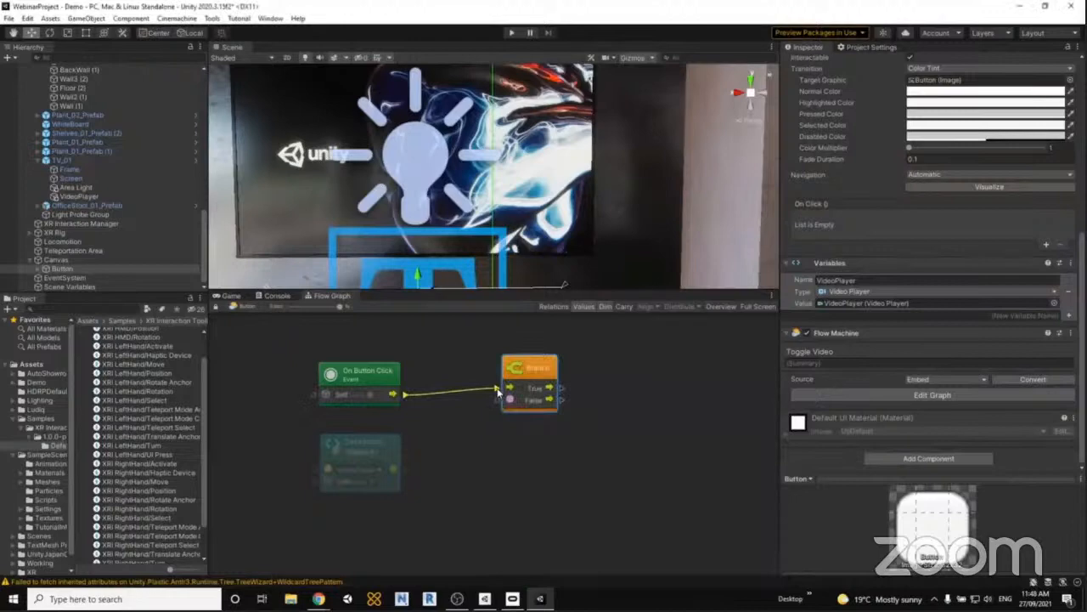
drag(541, 376, 521, 377)
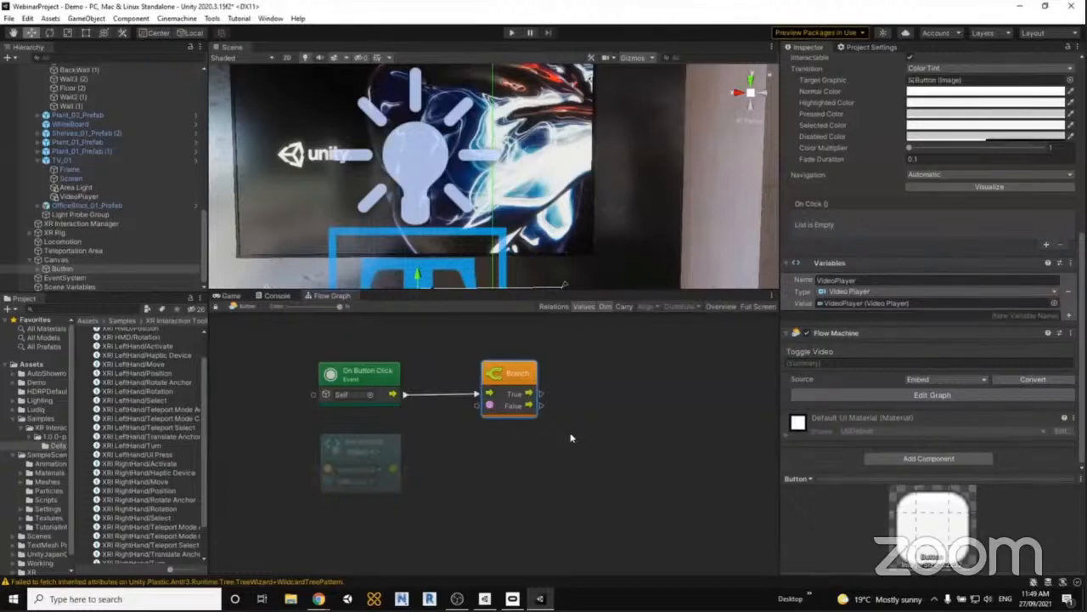
Feed the VideoPlayer variable into a new Video Player Is Playing node and connect its result to the Branch condition.
drag(396, 466, 333, 469)
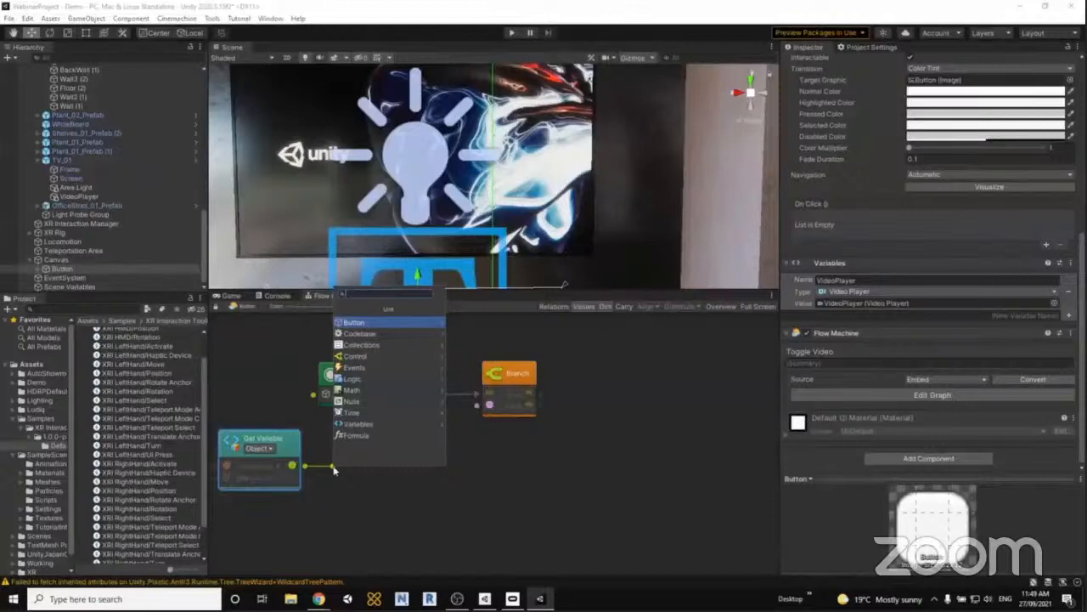
text(videoplayer.ispl)
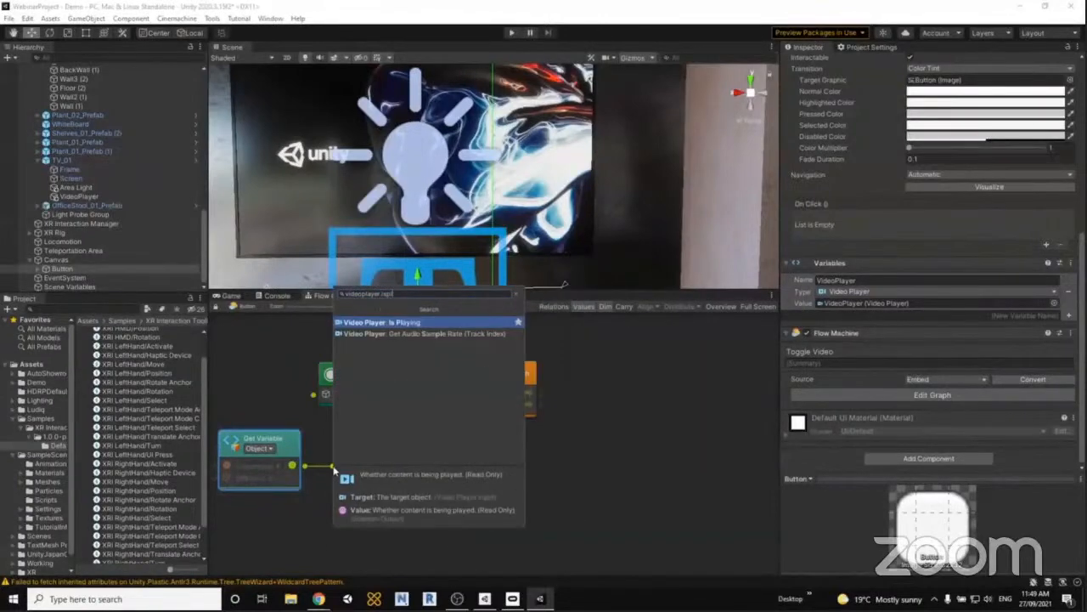
key(Return)
drag(410, 465, 488, 406)
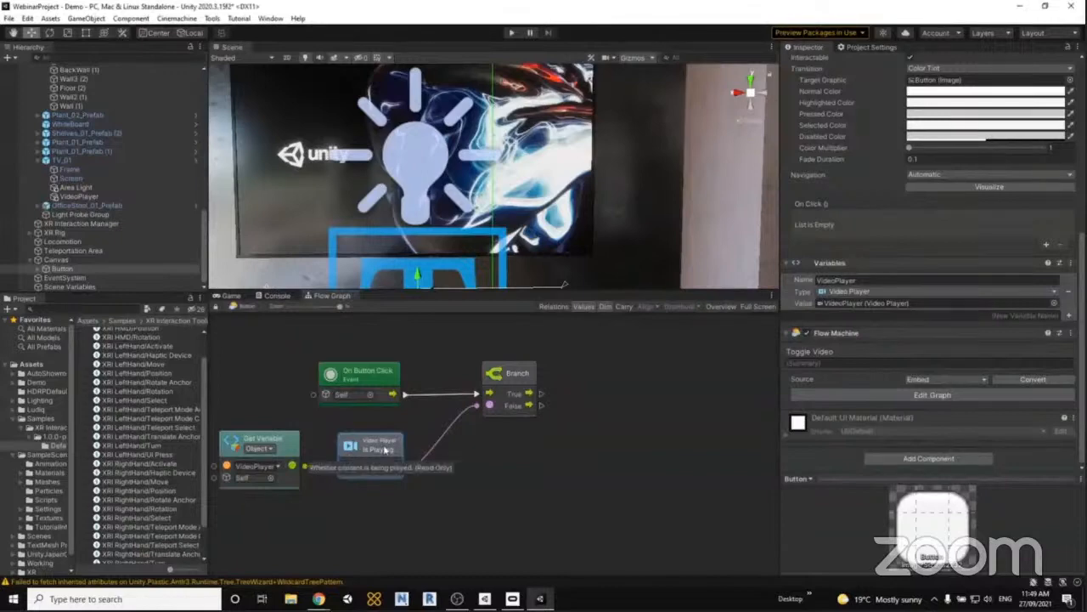
Maximize the Flow Graph and add a Video Player Pause node on the Branch's True output, with the VideoPlayer variable as its target.
key(shift+space)
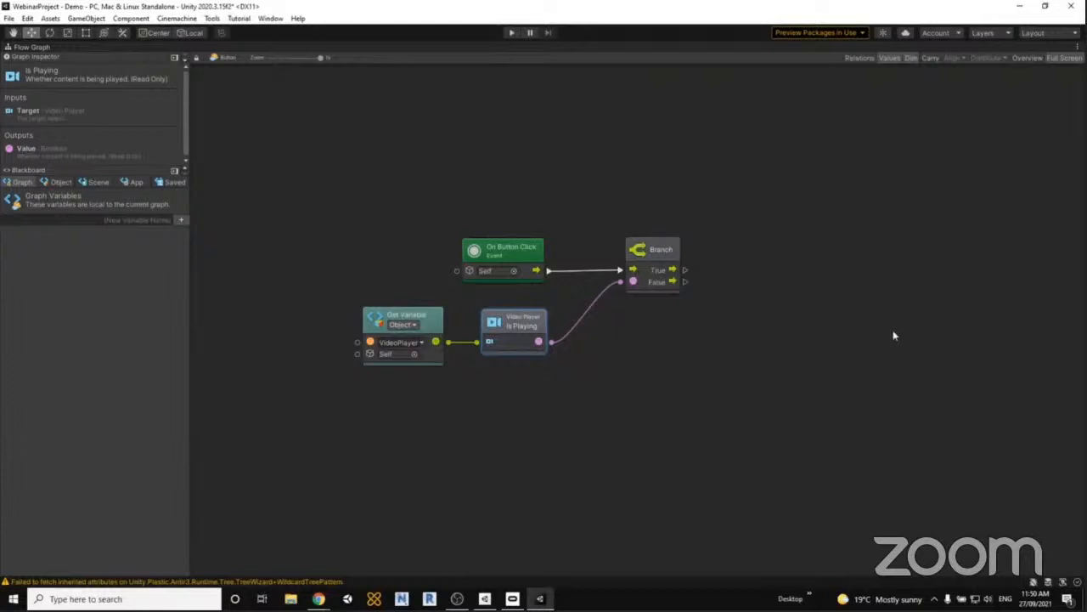
drag(685, 269, 764, 230)
text(vi)
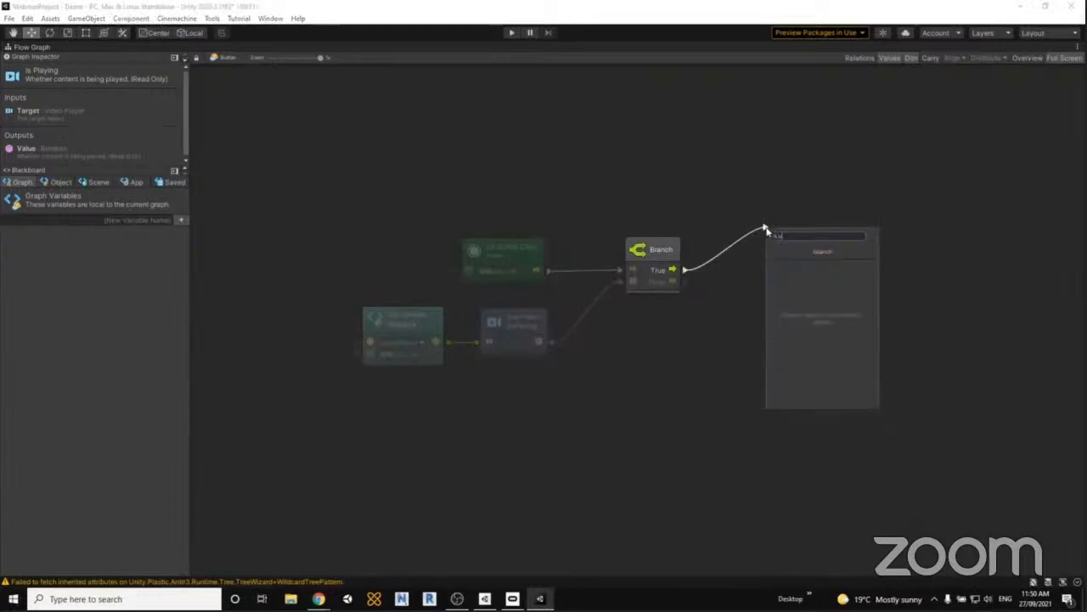
text(deo)
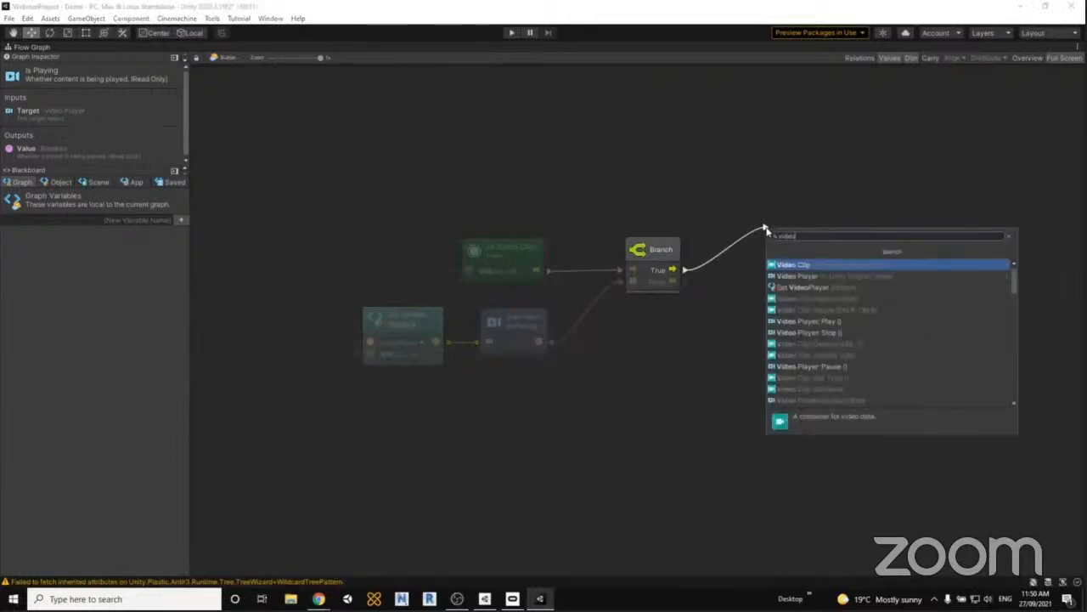
key(Down)
key(Return)
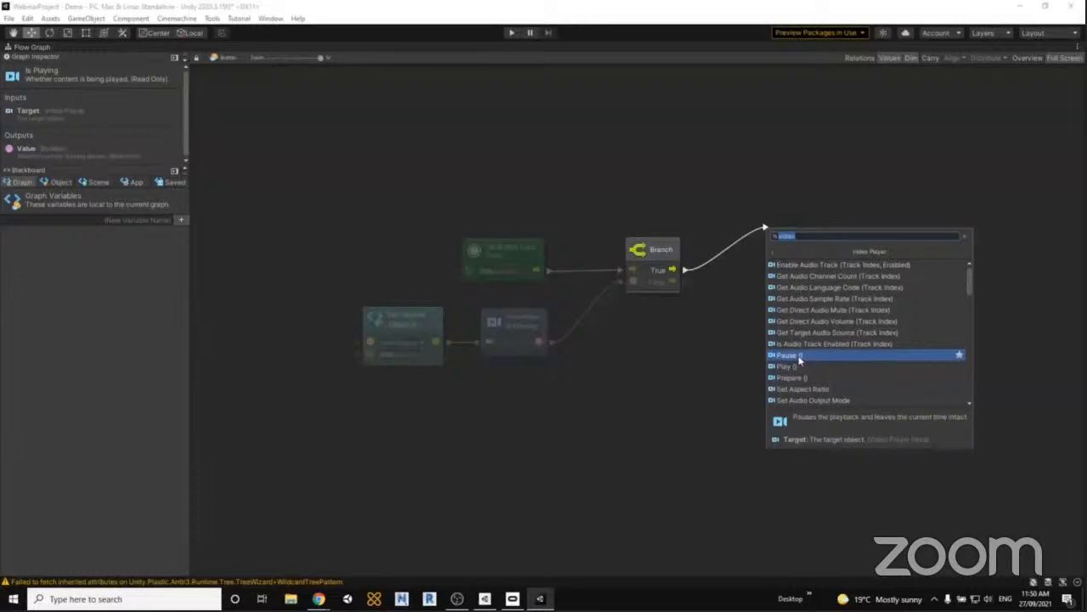
click(799, 361)
drag(811, 205, 821, 210)
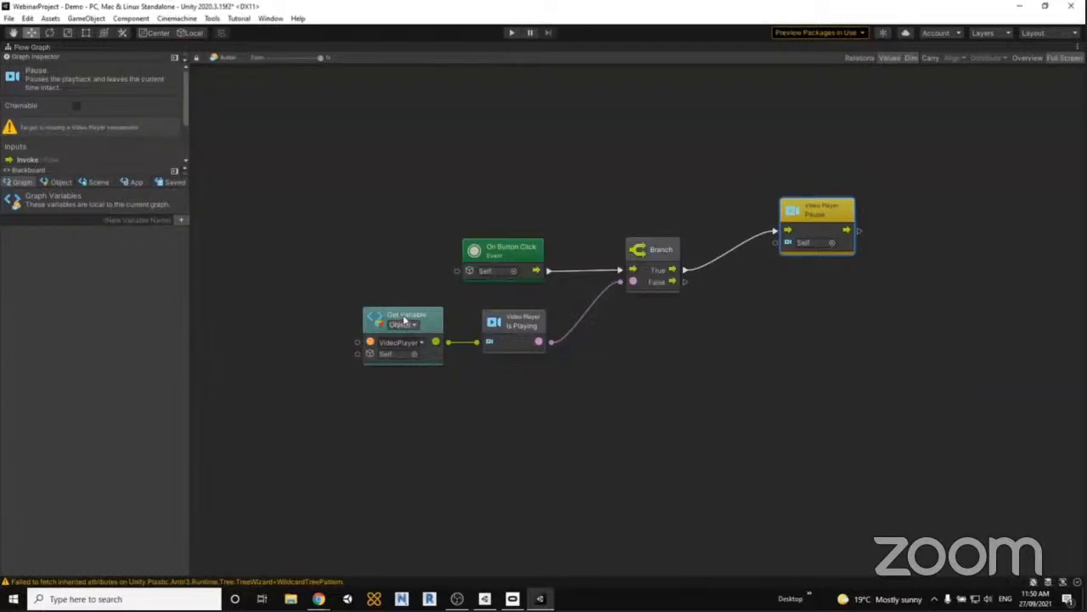
drag(410, 318, 775, 242)
drag(357, 205, 428, 400)
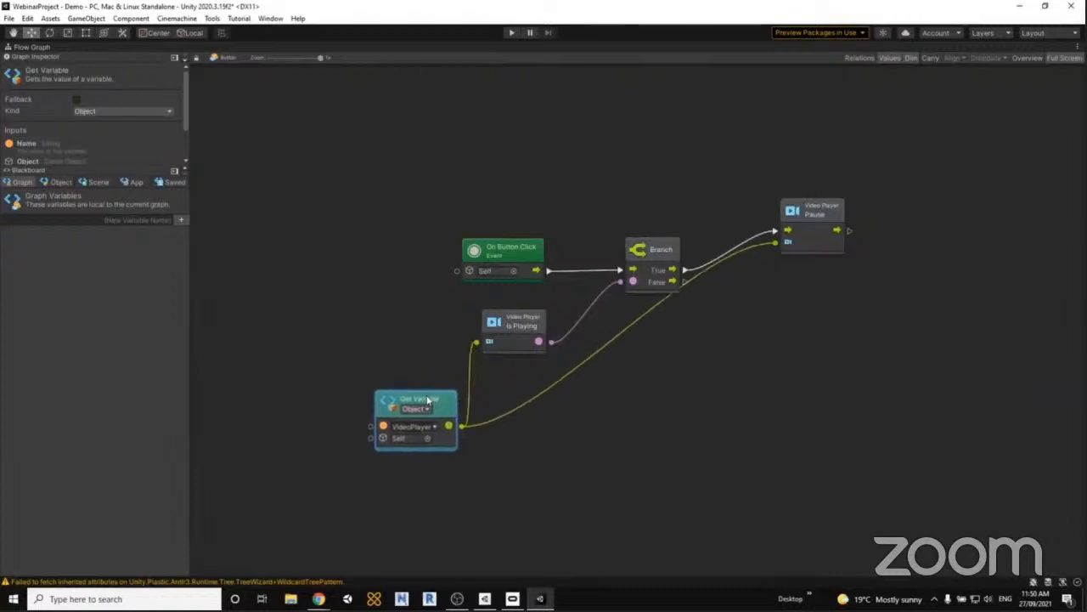
Add a Video Player Play node on the Branch's False output, target it with the VideoPlayer variable, and move the Is Playing node up.
drag(686, 282, 776, 329)
text(videoplayer play)
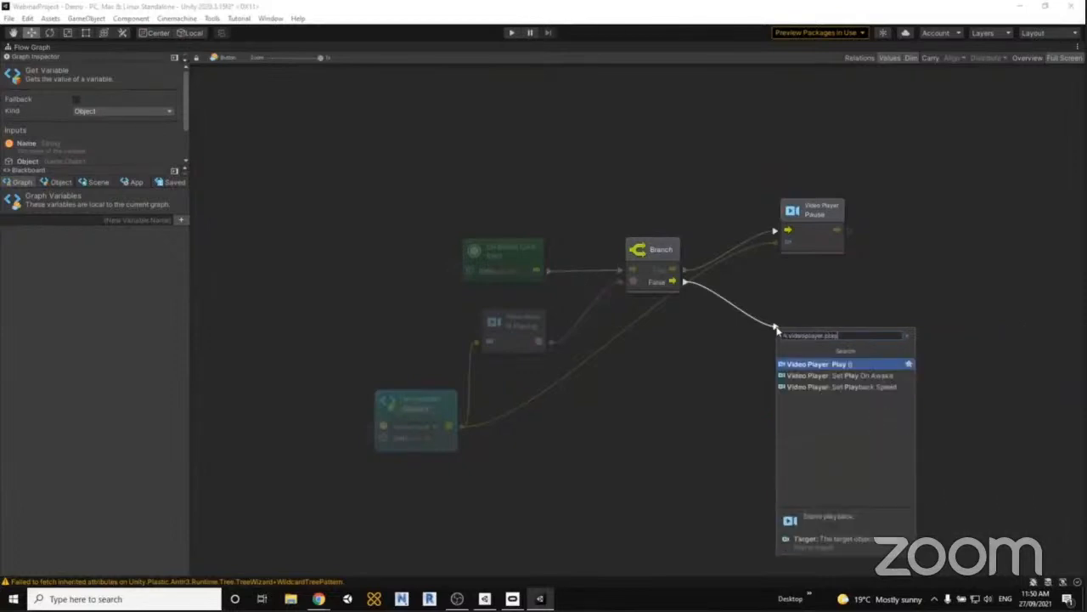
key(Return)
drag(463, 431, 787, 337)
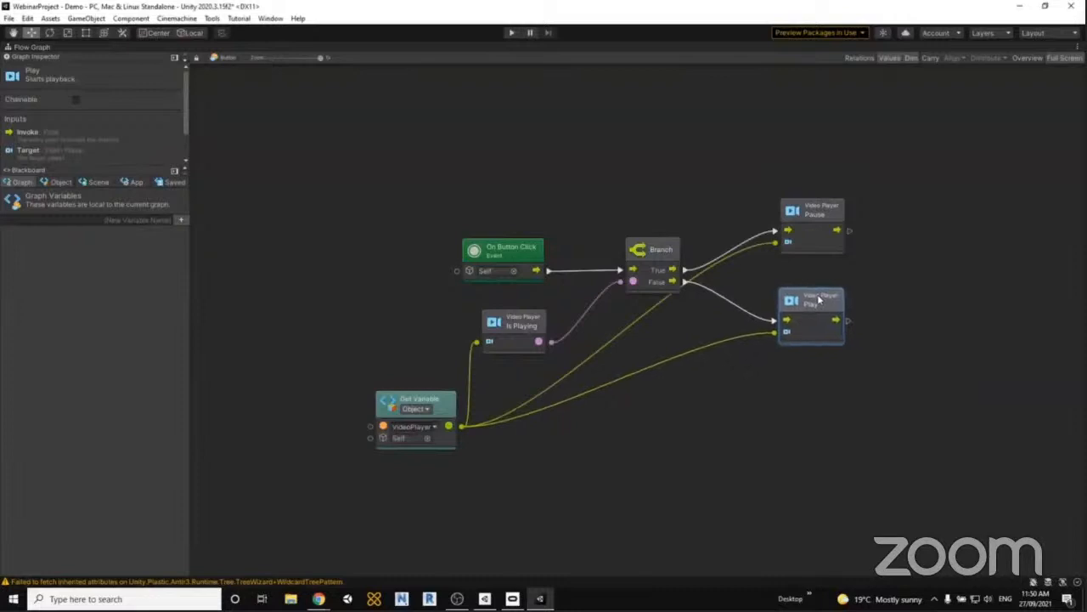
drag(515, 328, 510, 310)
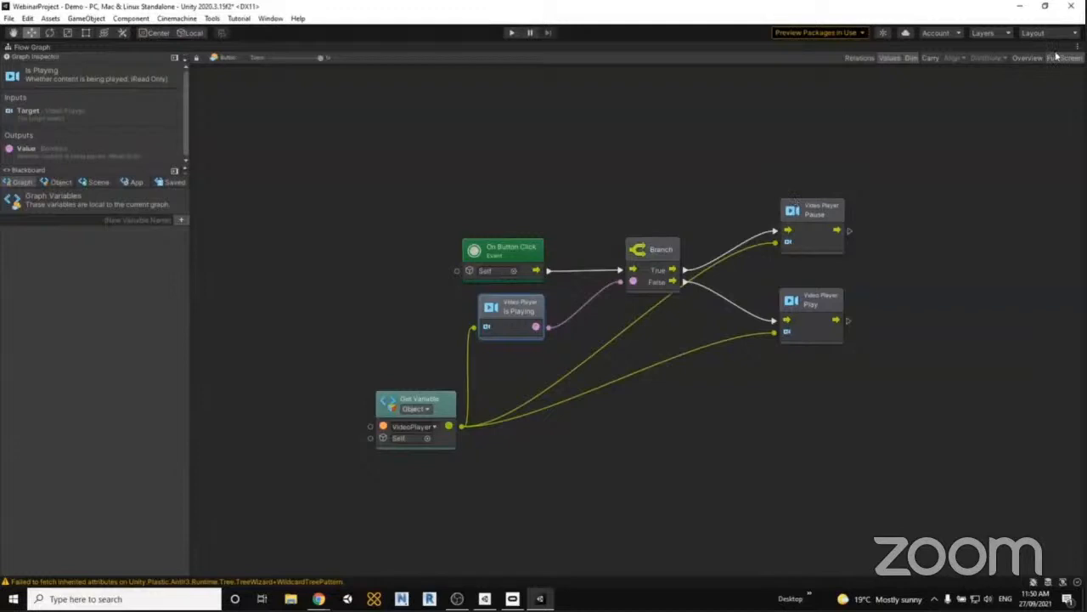
Restore the Flow Graph to its docked size and stack the Pause and Play nodes lower, beyond the Branch node.
key(shift+space)
scroll(509, 434, down, 2)
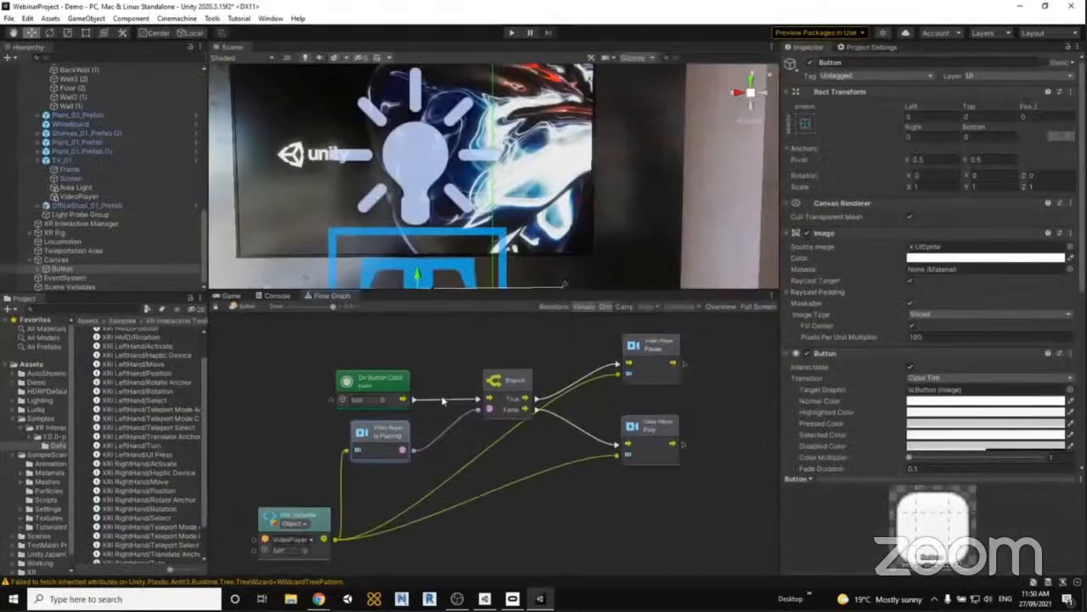
drag(503, 381, 507, 341)
drag(645, 360, 707, 500)
click(651, 360)
drag(617, 336, 691, 478)
drag(659, 351, 640, 429)
drag(528, 340, 520, 383)
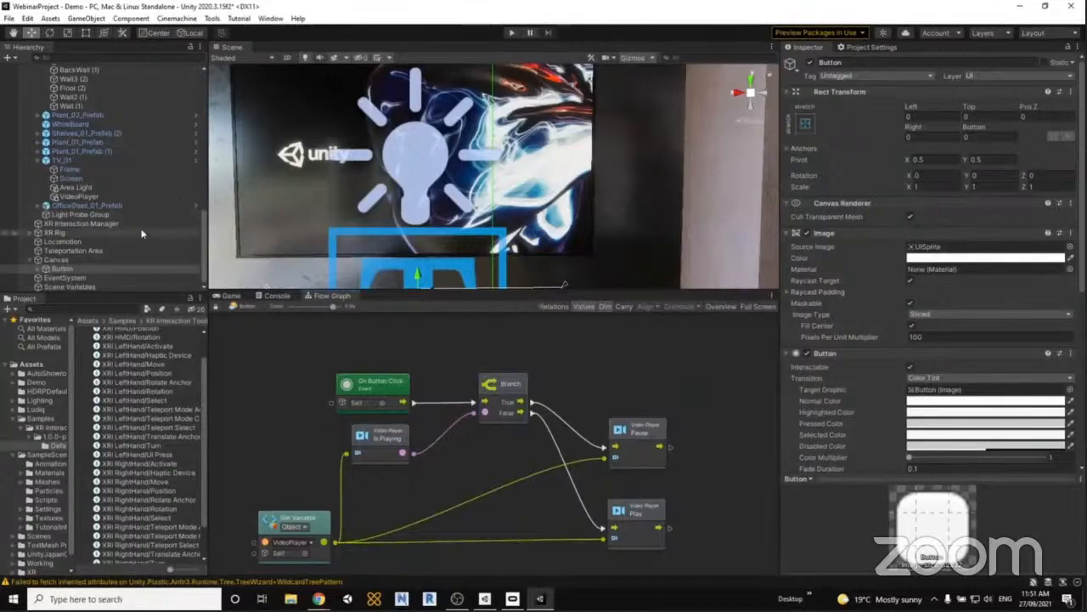
Activate the RightHand Controller object under the XR Rig's Camera Offset.
scroll(141, 228, up, 10)
click(38, 139)
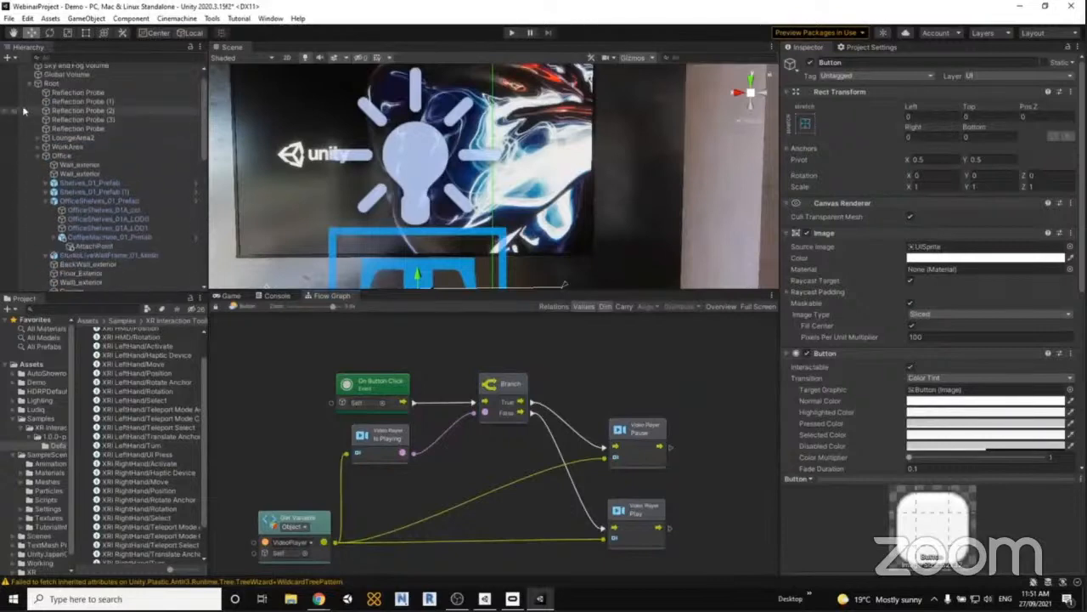
click(30, 84)
click(30, 122)
click(38, 131)
click(71, 158)
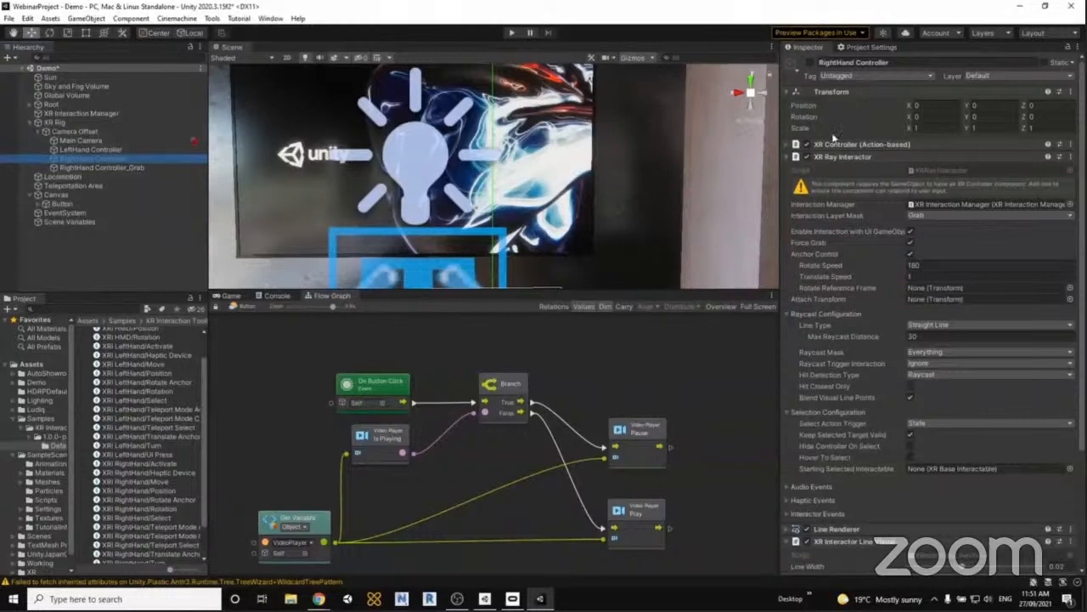
click(811, 63)
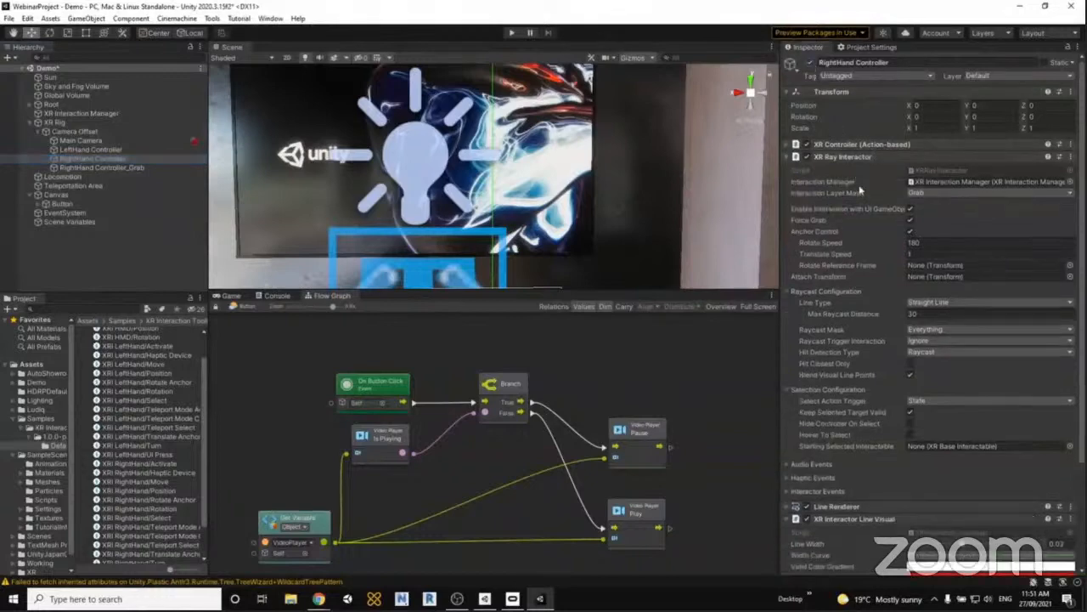
Set the Interaction Layer Mask of the RightHand Controller's XR Ray Interactor to Nothing.
mouse_move(881, 195)
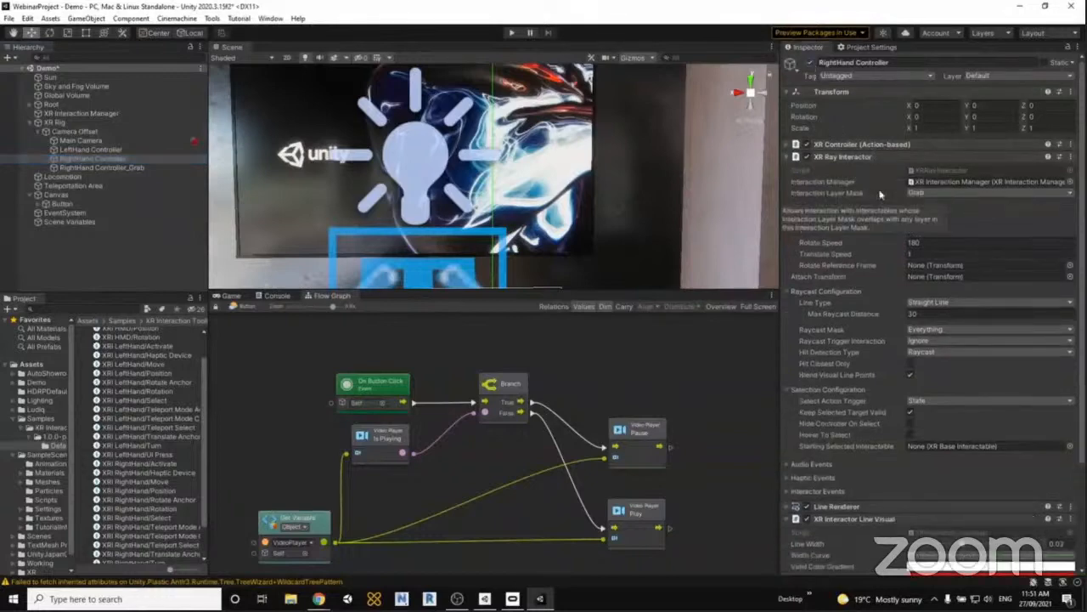
click(924, 194)
click(934, 205)
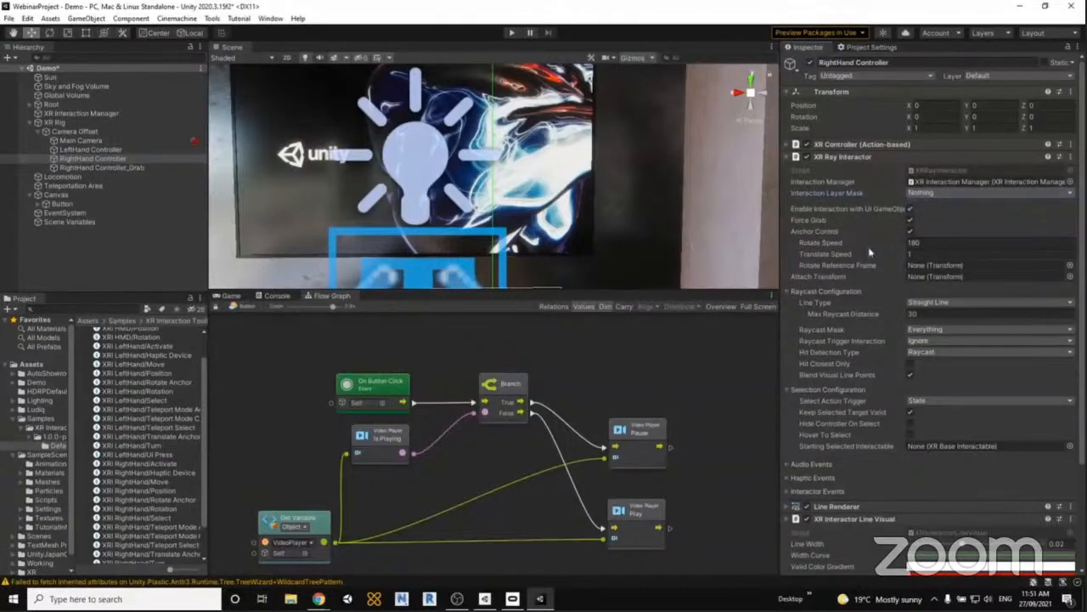
mouse_move(864, 260)
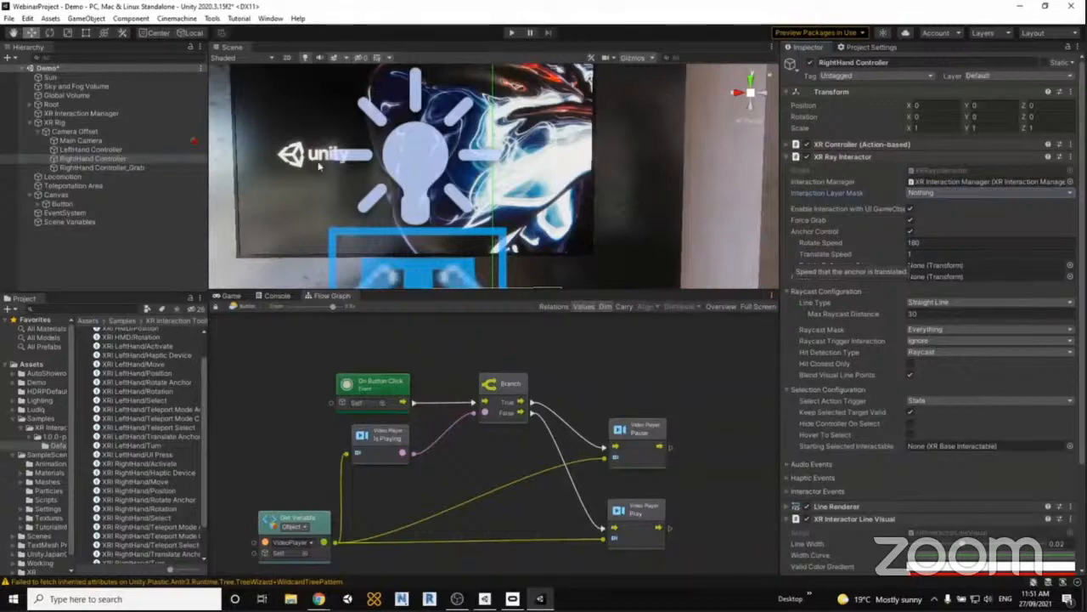
Review the EventSystem and right-hand controllers, and disable interaction with UI GameObjects on the LeftHand Controller's XR Ray Interactor.
click(65, 212)
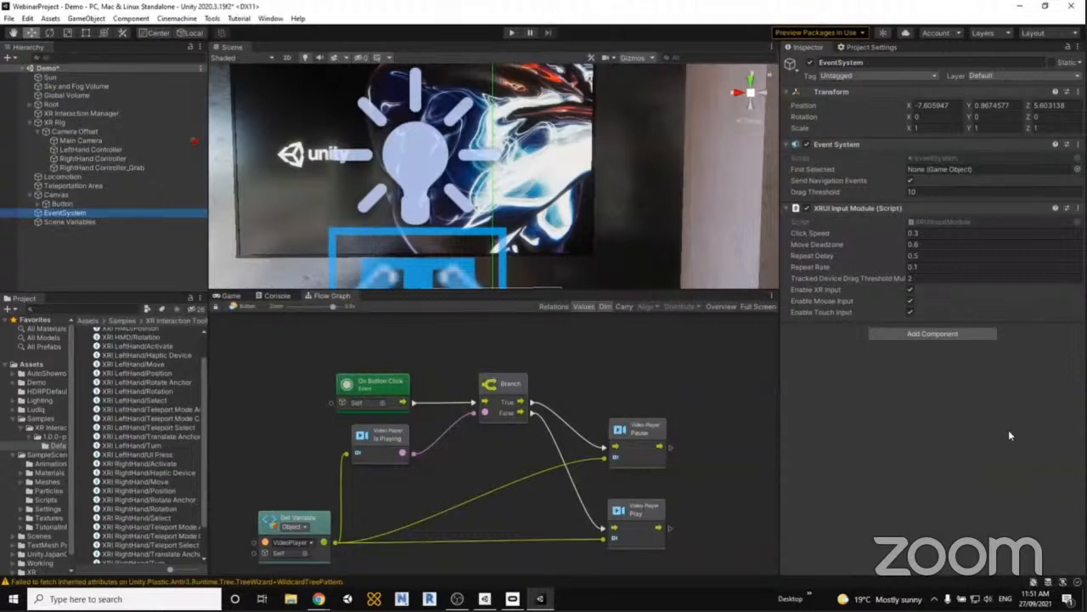
click(108, 159)
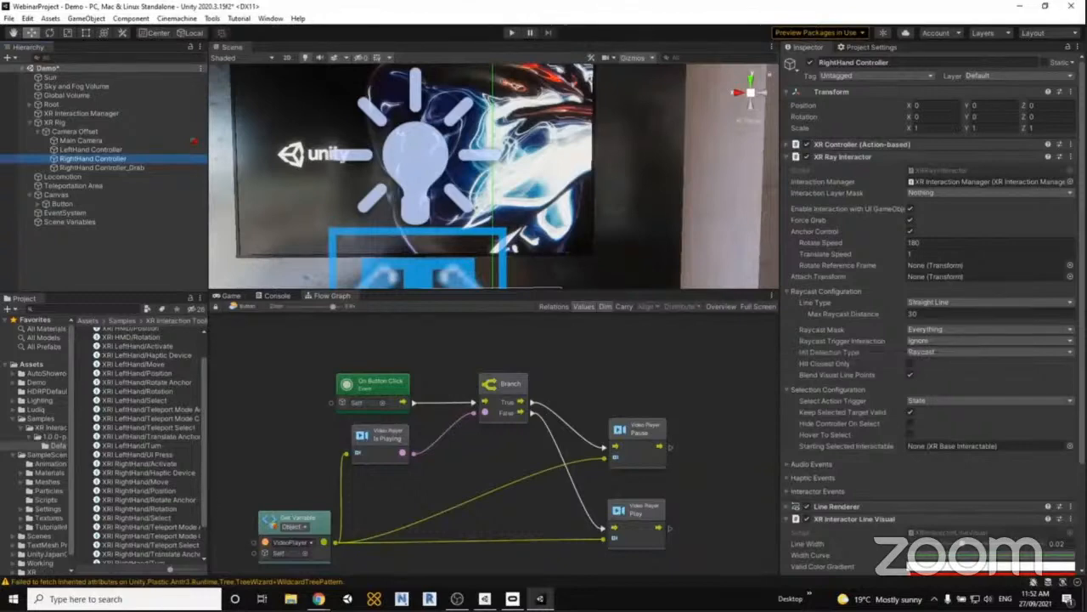
click(116, 168)
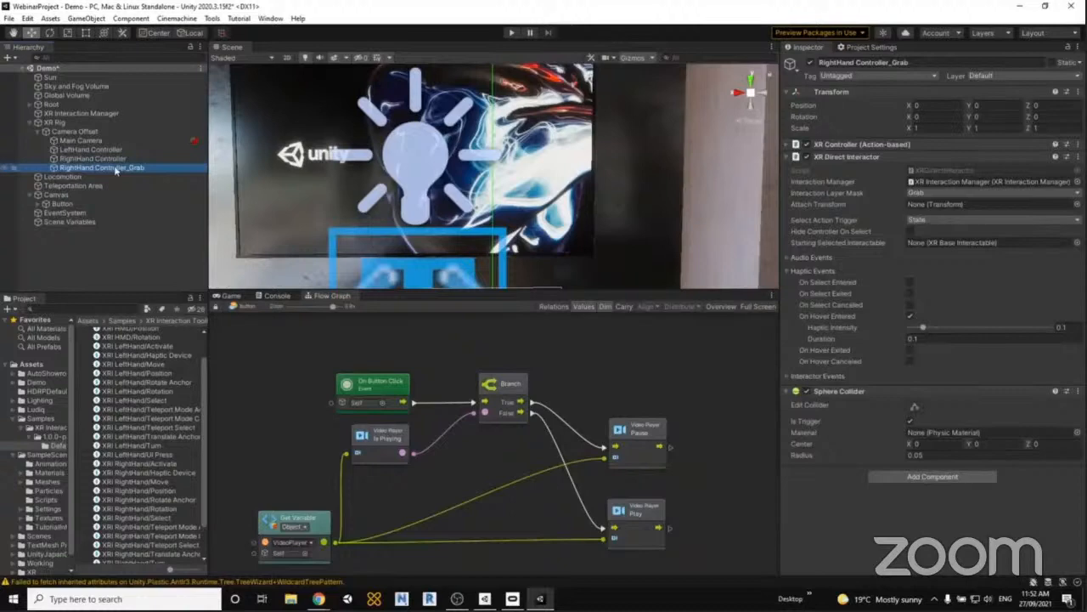
click(90, 149)
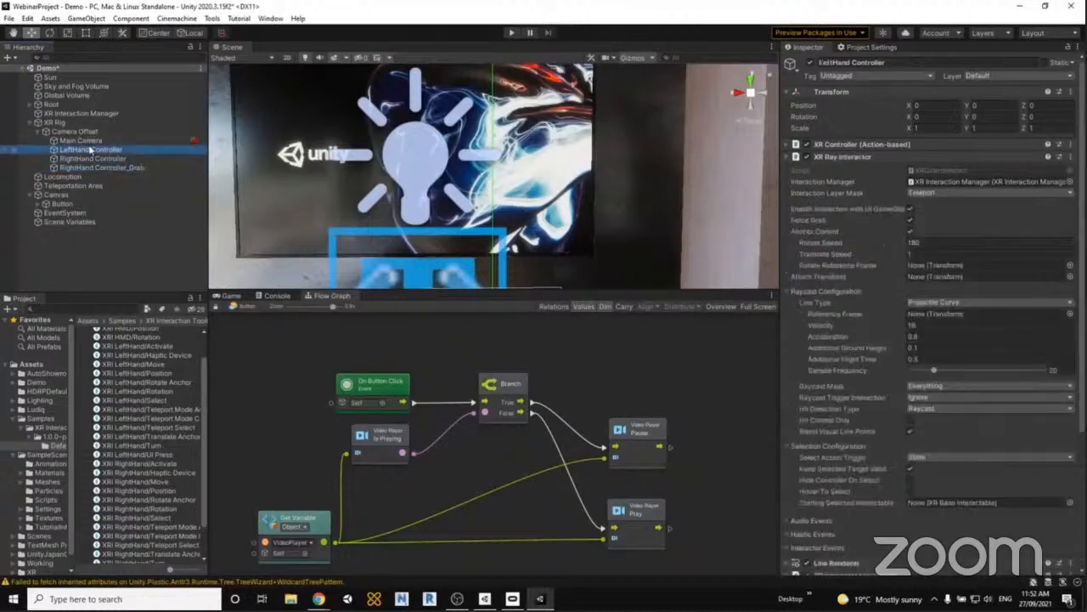
click(911, 210)
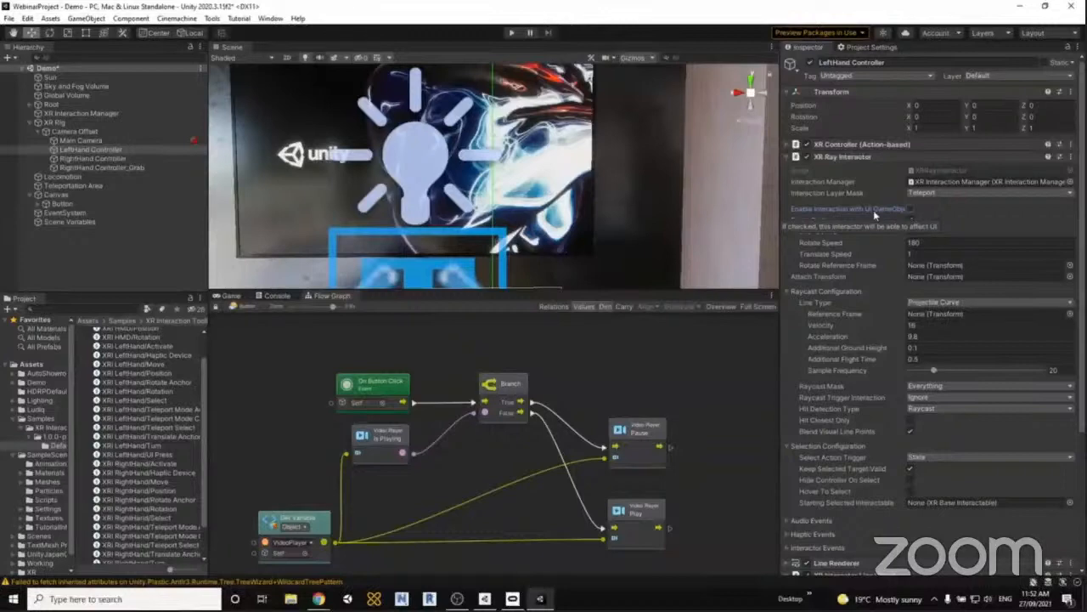
Run the scene in Play mode to test the video toggle, stop it, and bring up the overview of open windows.
click(512, 34)
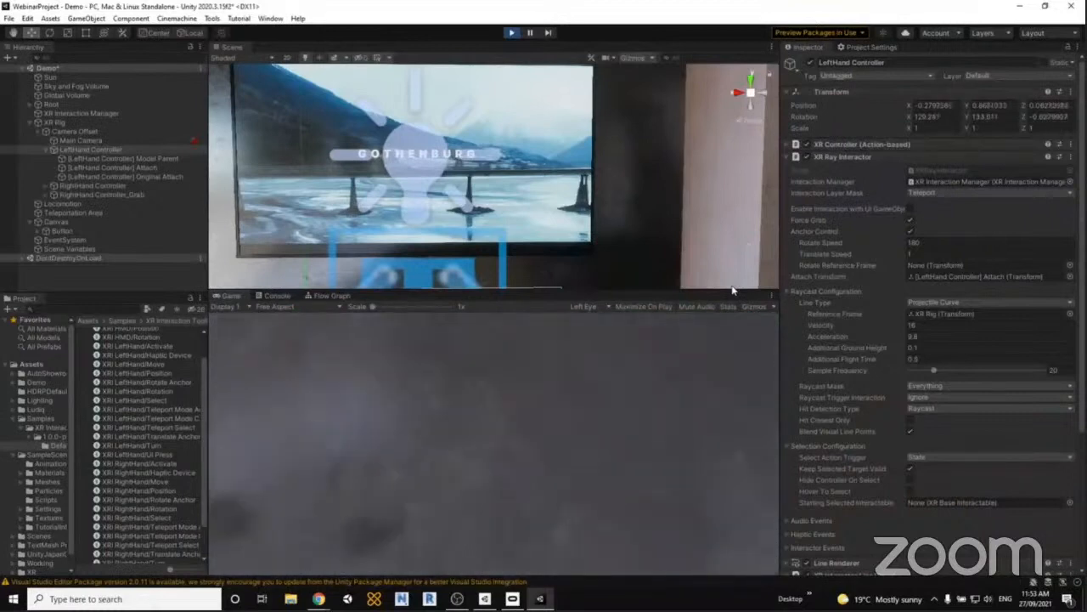
click(511, 32)
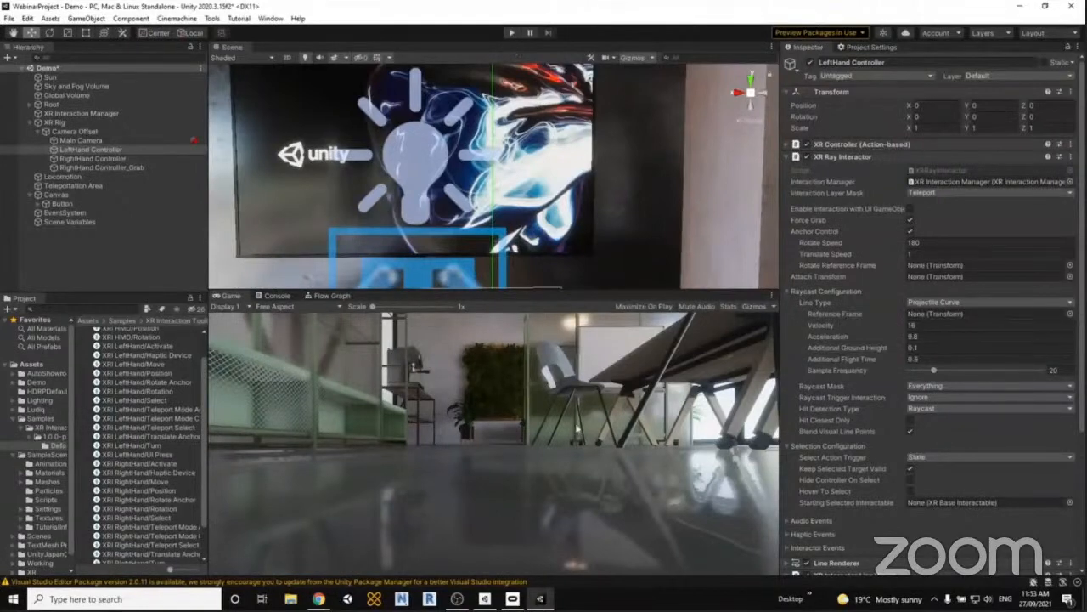
key(alt+Tab)
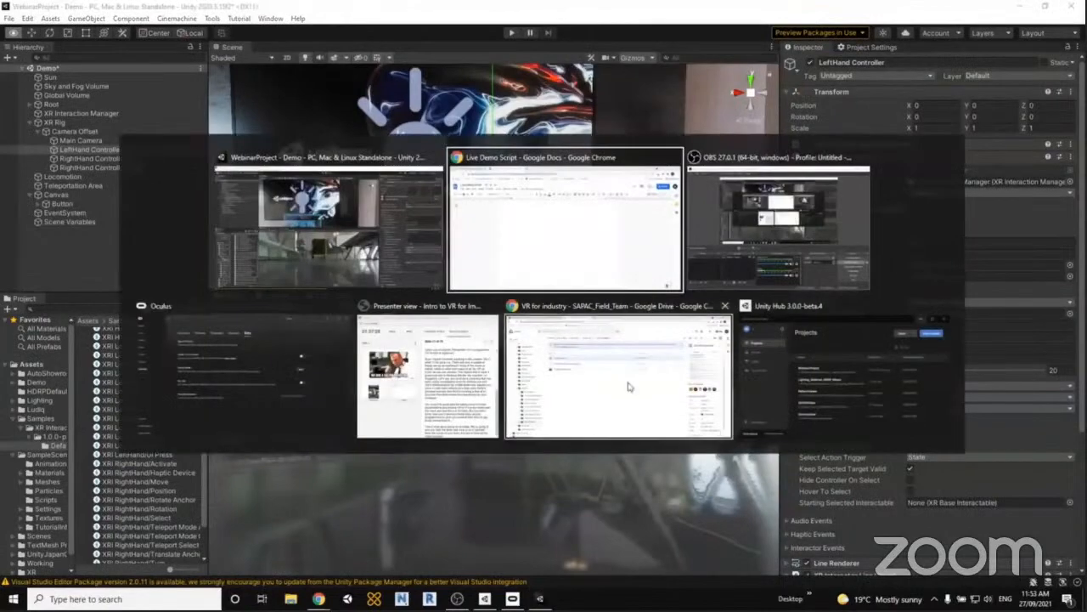